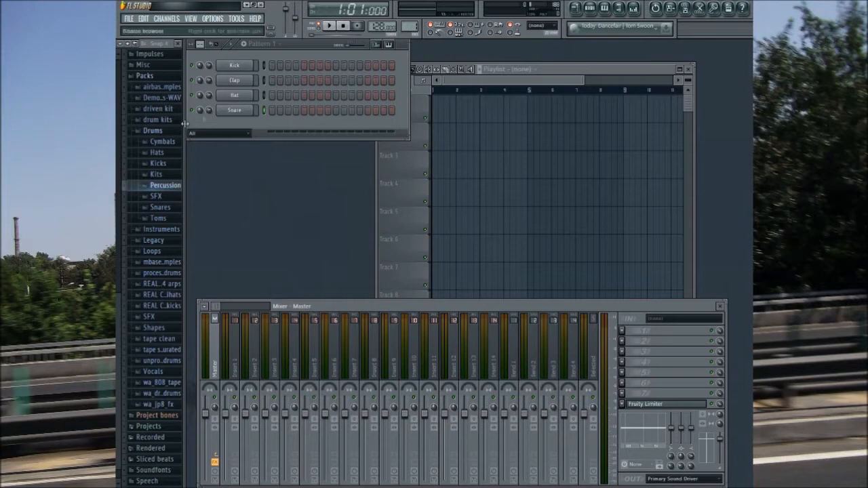
Step: Audition a range of drum samples in the tape clean pack, collapsing the Drums and tape clean folders when finished with them
click(153, 131)
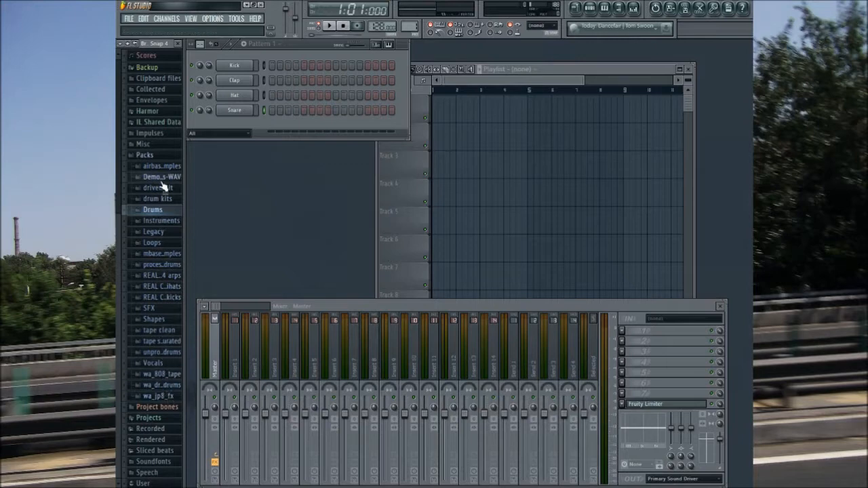
click(166, 330)
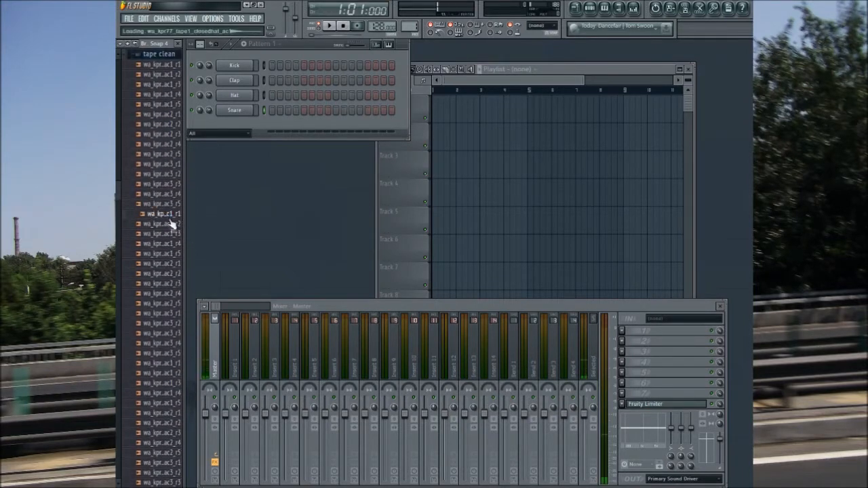
click(170, 433)
scroll(174, 441, down, 4)
click(178, 426)
scroll(179, 432, down, 4)
click(175, 432)
scroll(176, 437, down, 3)
click(176, 435)
scroll(177, 435, down, 3)
click(177, 435)
scroll(176, 435, down, 3)
click(176, 435)
scroll(176, 435, down, 1)
scroll(177, 437, down, 3)
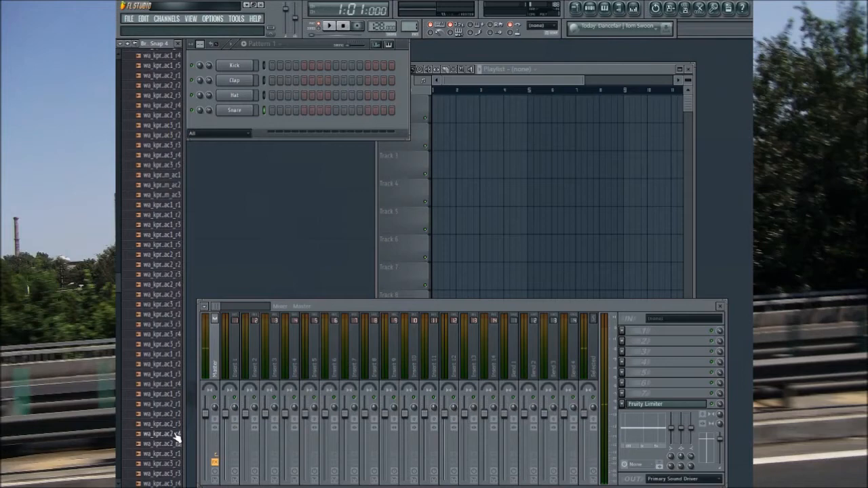
scroll(176, 438, up, 15)
click(167, 355)
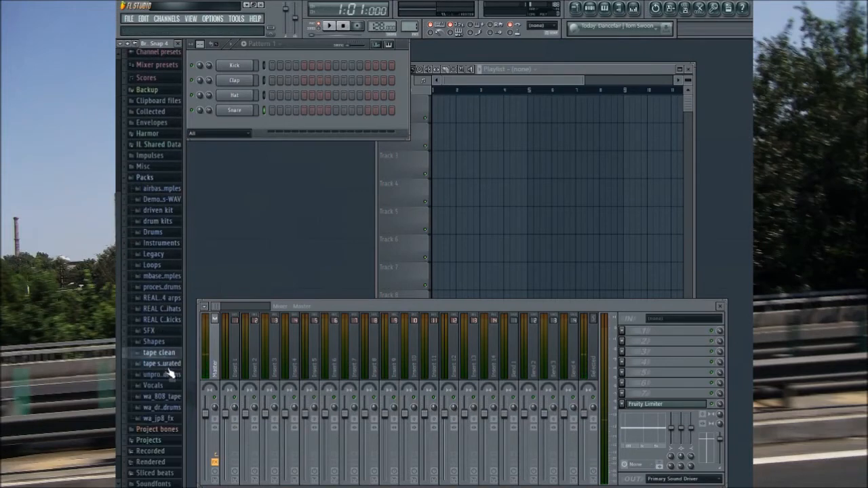
Step: Audition samples in the tape saturated and airbase packs and check the contents of the Demo WAV pack
click(169, 366)
click(170, 453)
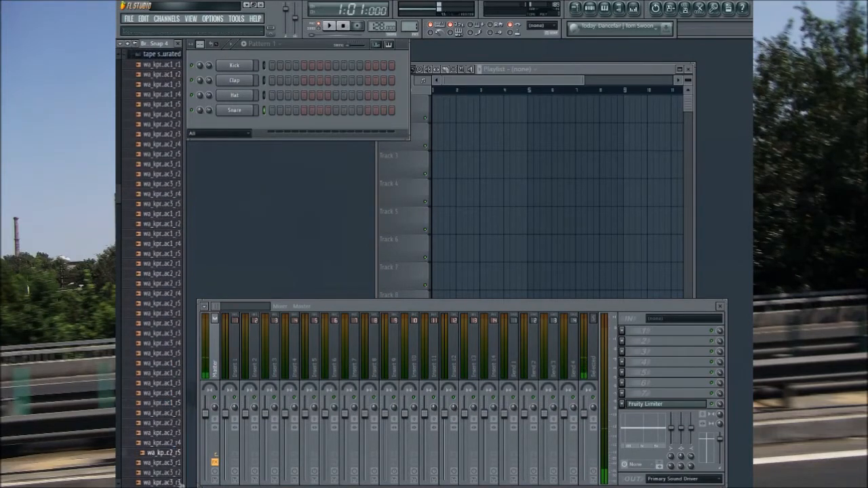
scroll(179, 353, up, 5)
click(163, 234)
scroll(166, 231, up, 3)
click(166, 206)
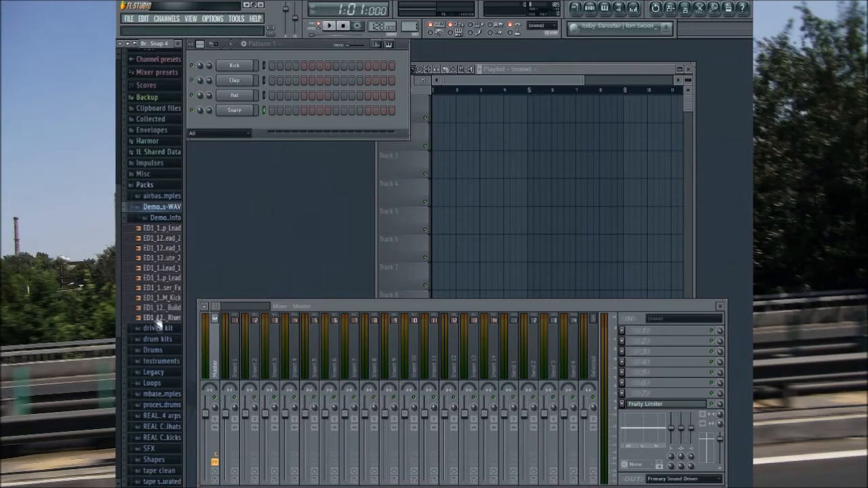
click(162, 209)
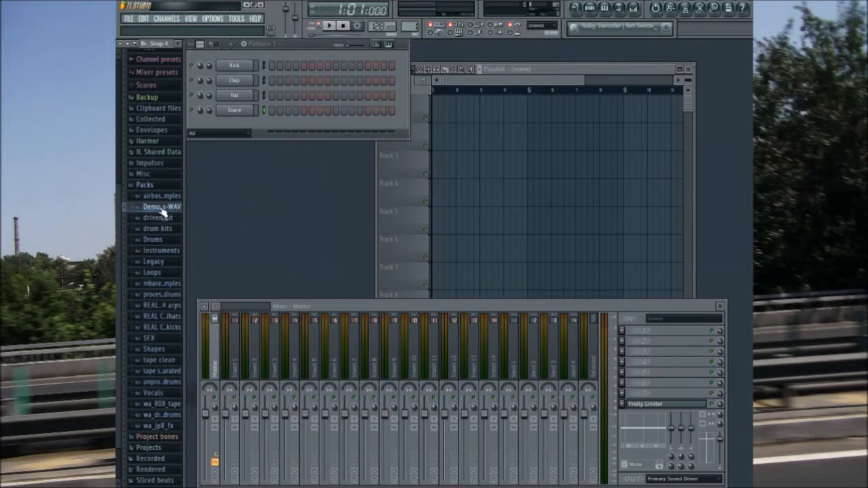
click(161, 195)
click(168, 373)
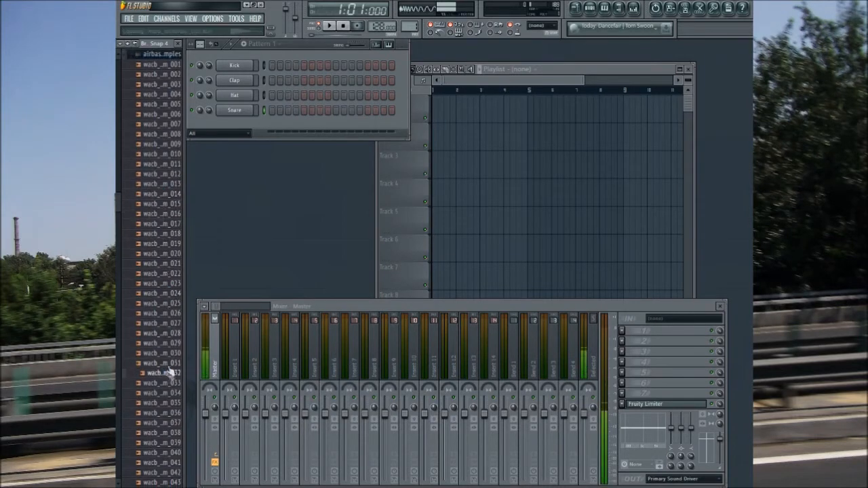
click(147, 53)
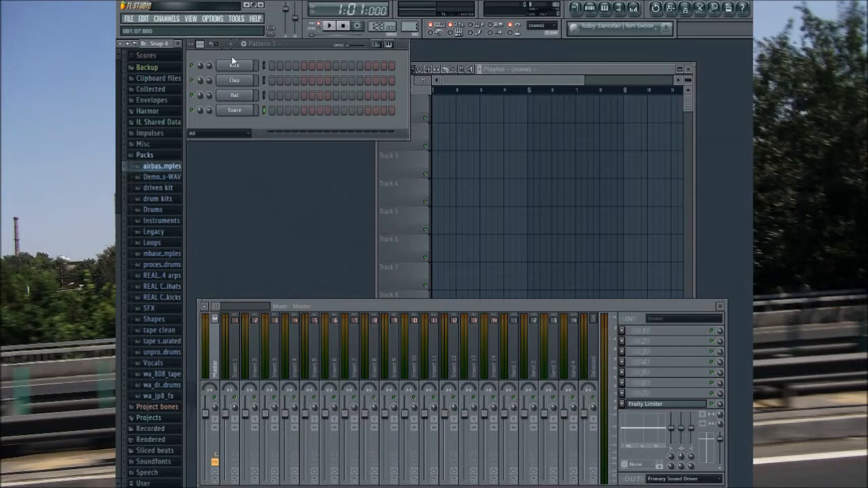
Step: Audition kicks in the airbase samples pack and load wacb_kickdrum_044 onto the Kick channel
click(155, 170)
click(162, 215)
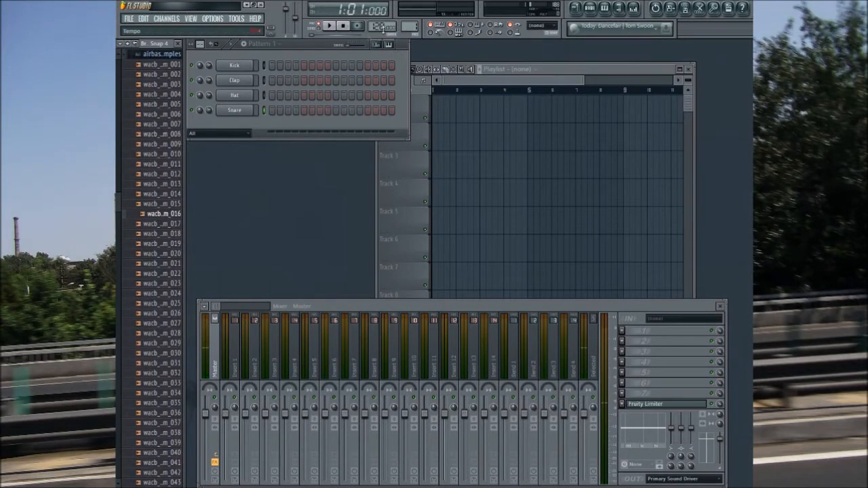
click(162, 374)
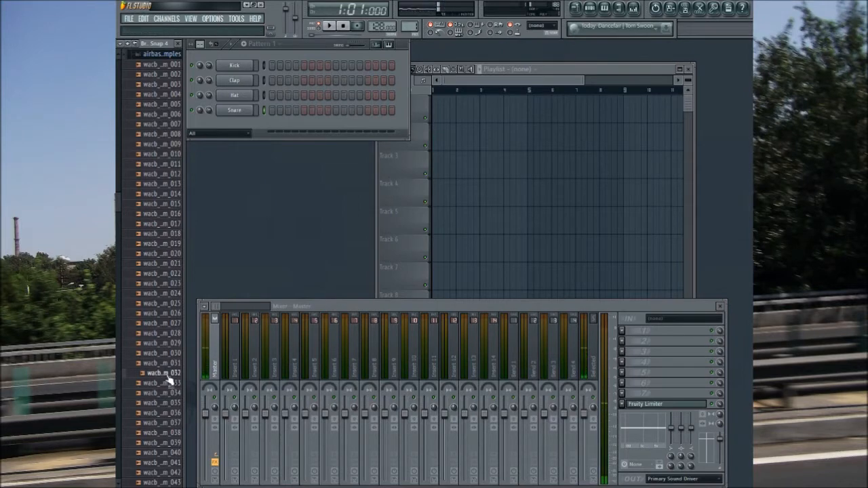
click(163, 433)
click(164, 413)
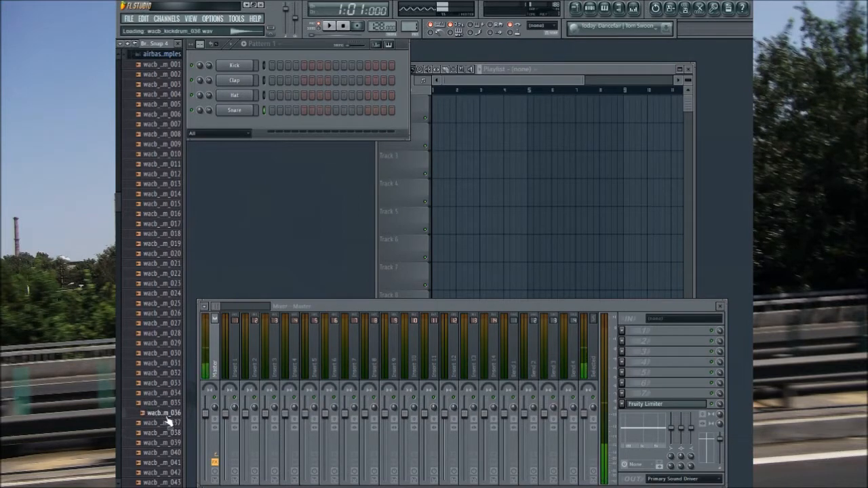
click(166, 188)
scroll(145, 398, down, 3)
click(145, 404)
scroll(145, 405, down, 3)
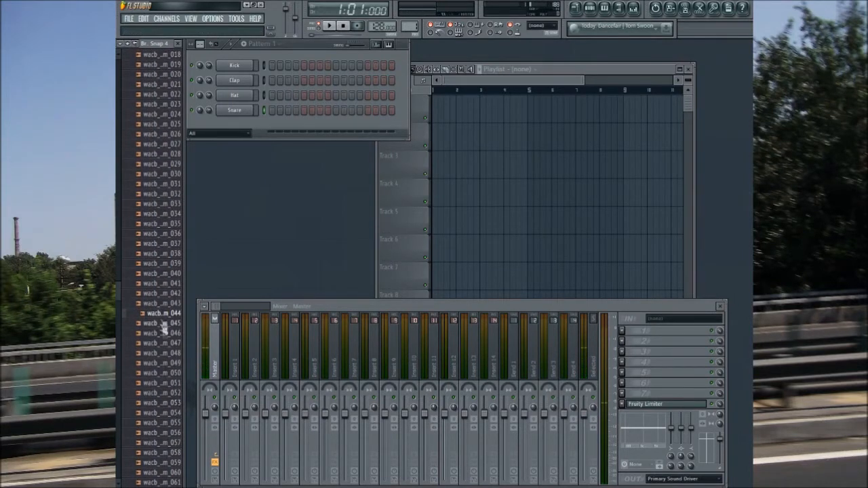
drag(165, 318, 256, 65)
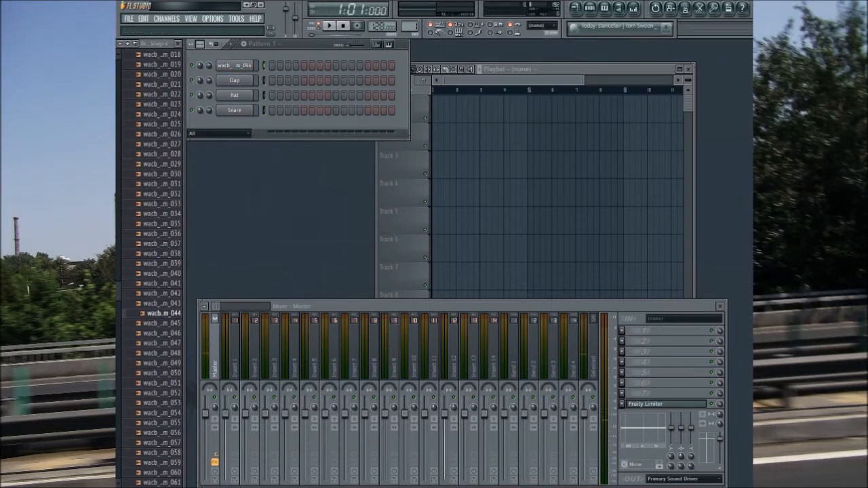
Step: Normalize the wacb_kickdrum_044 sample in its channel settings and close them
click(234, 65)
click(476, 286)
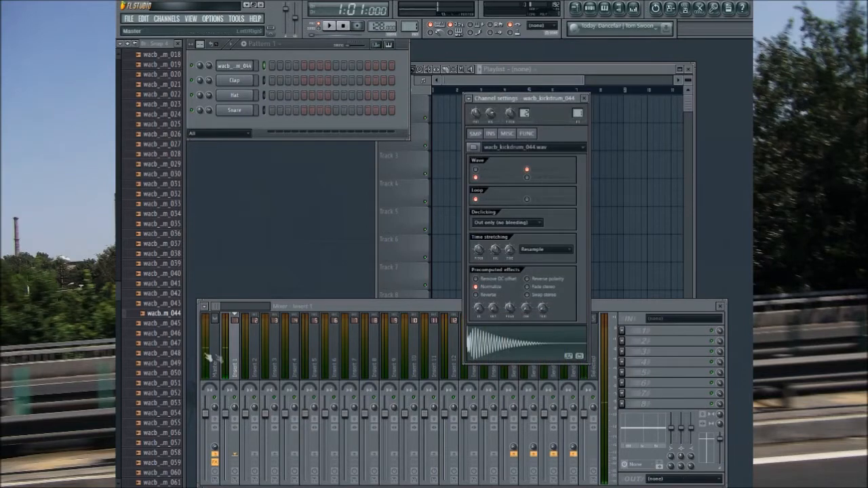
click(584, 99)
Step: Fill every fourth step of the wacb_kickdrum_044 channel, starting at step 1, and play the pattern back
drag(235, 407, 234, 363)
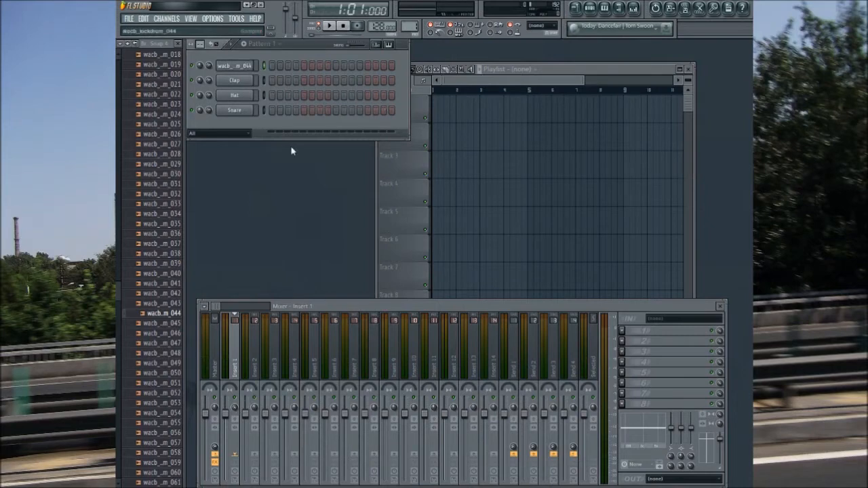
click(329, 26)
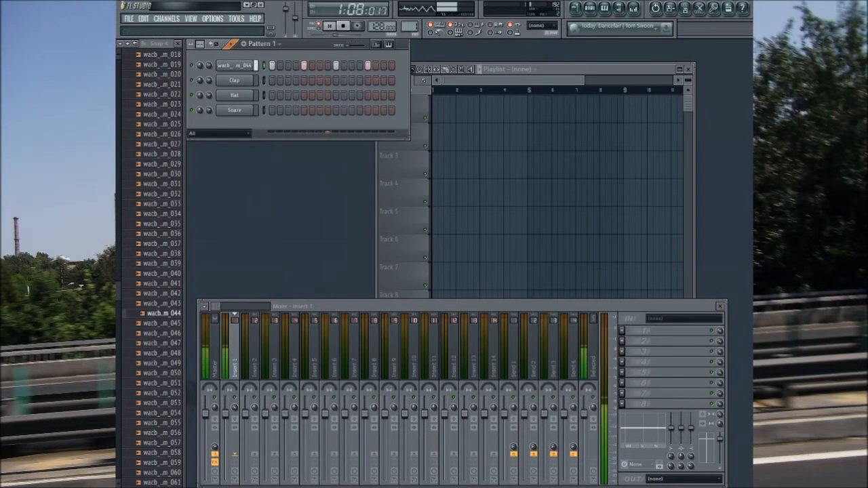
click(342, 27)
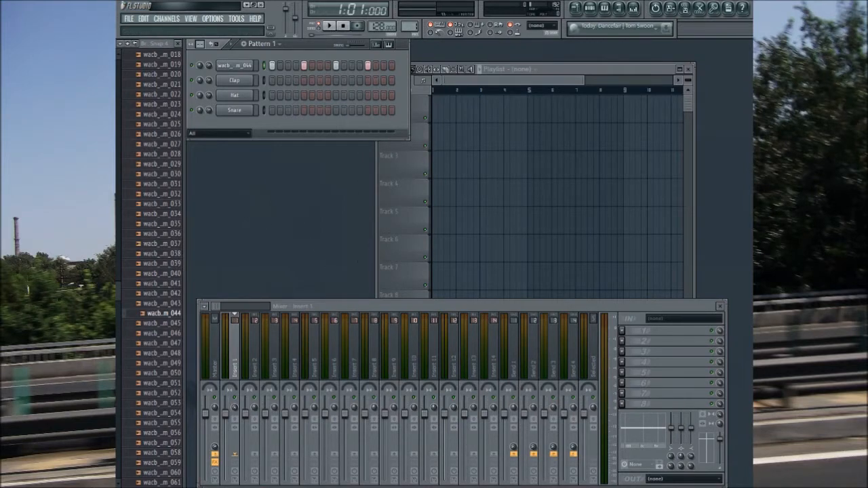
key(4)
Step: Look through the airbase samples pack again and collapse its folder
scroll(116, 190, up, 10)
click(165, 193)
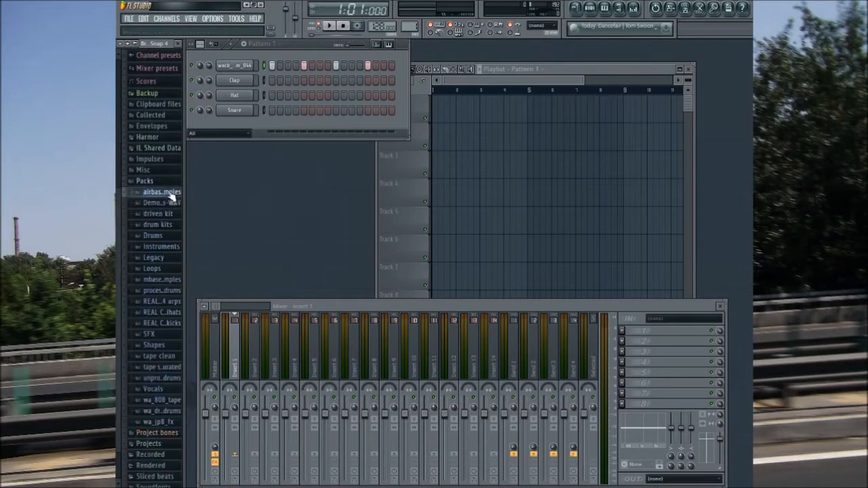
click(171, 197)
scroll(163, 223, down, 15)
click(163, 273)
scroll(163, 275, up, 15)
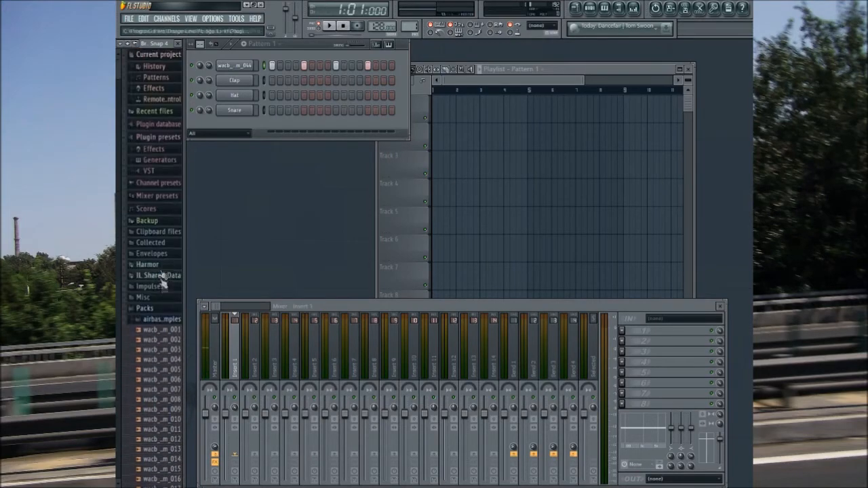
click(162, 320)
scroll(167, 328, down, 5)
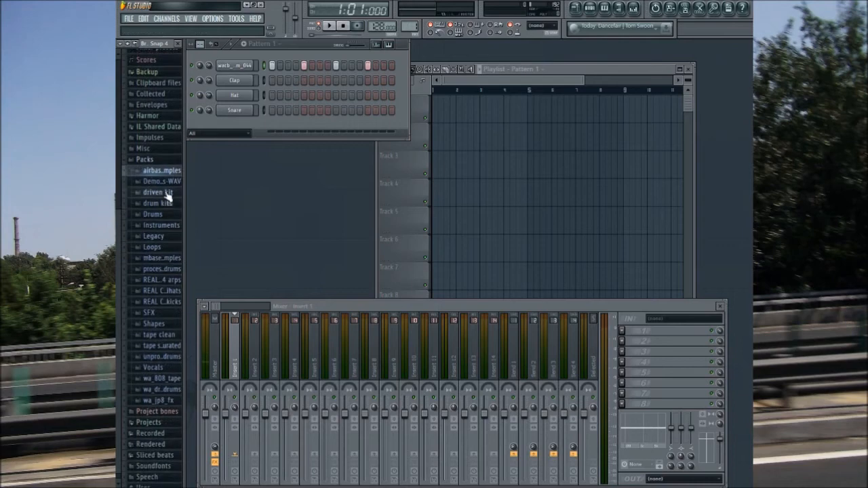
Step: Audition samples in the driven kit pack and load the chosen wa_kpr c1_r1 sample onto the Snare channel
click(167, 194)
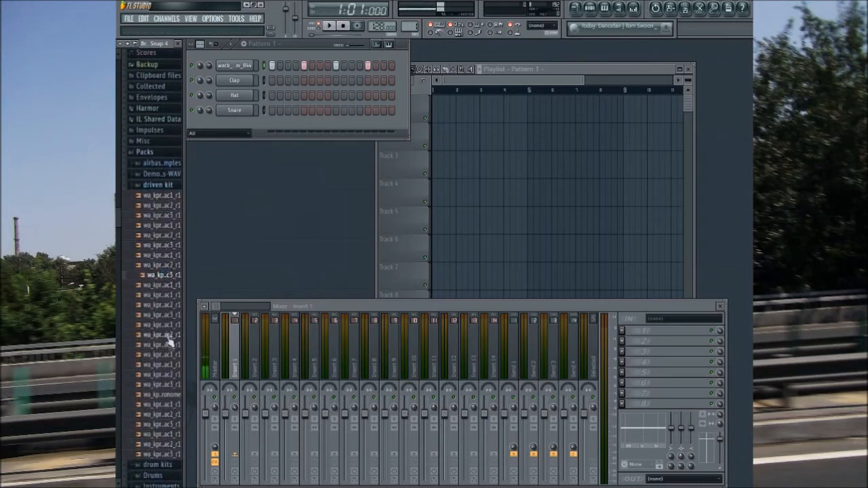
click(169, 406)
click(163, 435)
click(159, 453)
click(168, 435)
click(168, 415)
click(171, 424)
click(165, 434)
click(164, 436)
drag(169, 440, 278, 219)
drag(234, 108, 233, 110)
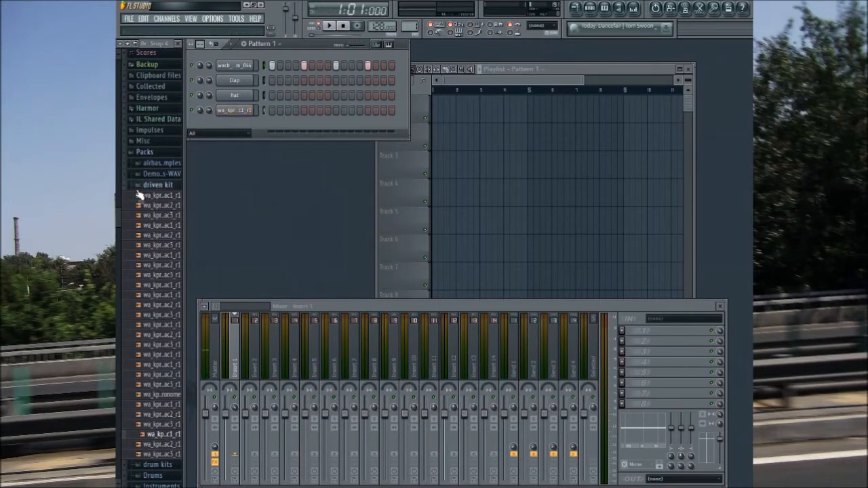
click(162, 185)
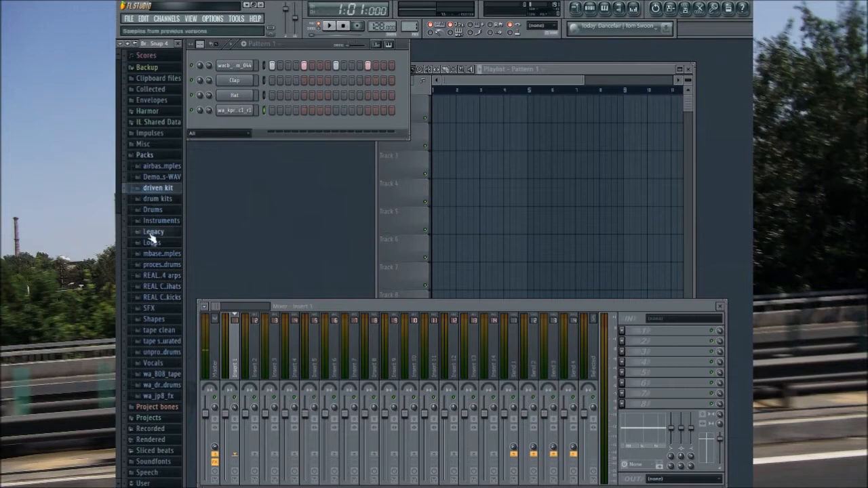
Step: Audition samples in the REAL arps pack and check the REAL hihats pack
click(154, 276)
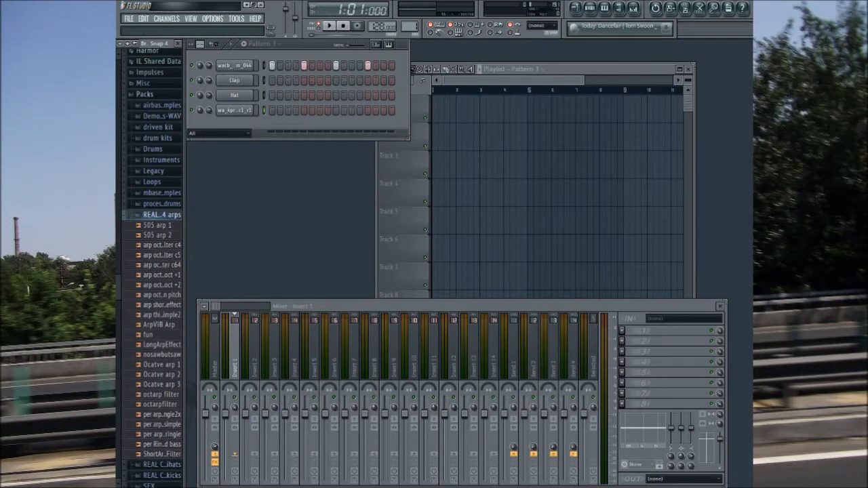
scroll(156, 294, down, 3)
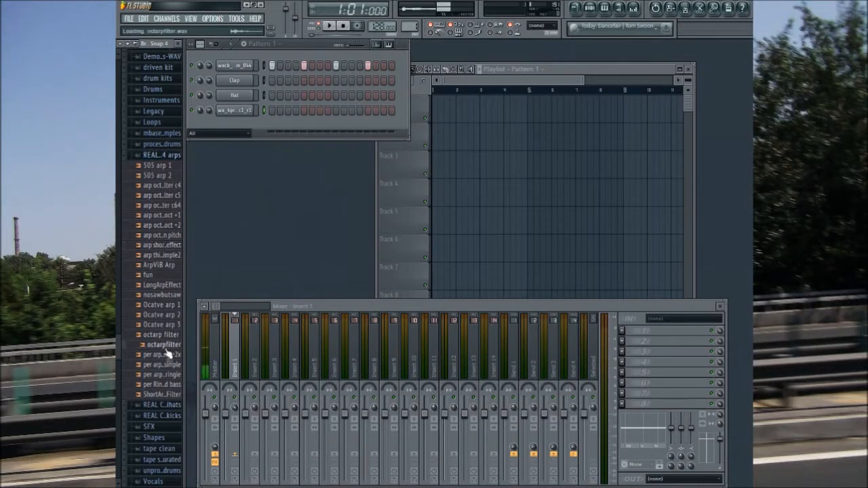
click(166, 384)
click(150, 155)
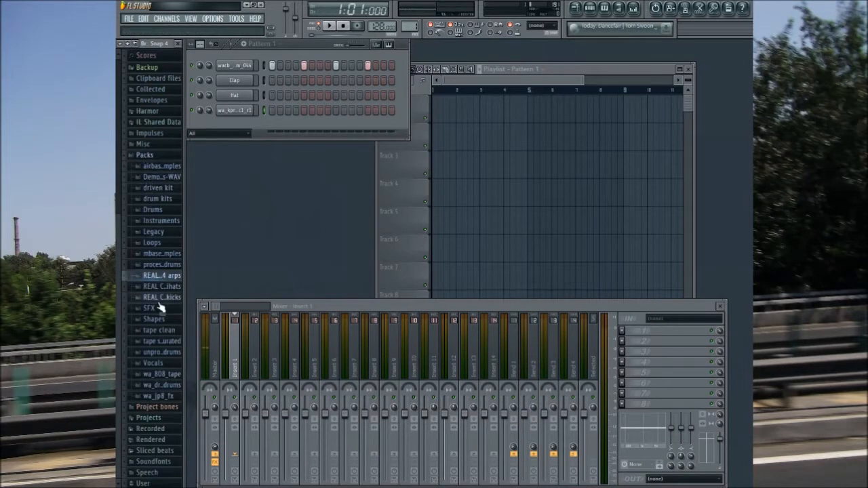
click(160, 286)
click(160, 286)
Step: Load the Kick long sample from the REAL kicks pack onto the Clap channel and fill every fourth step from step 1
click(160, 297)
click(178, 366)
click(175, 416)
click(168, 315)
click(168, 274)
click(166, 284)
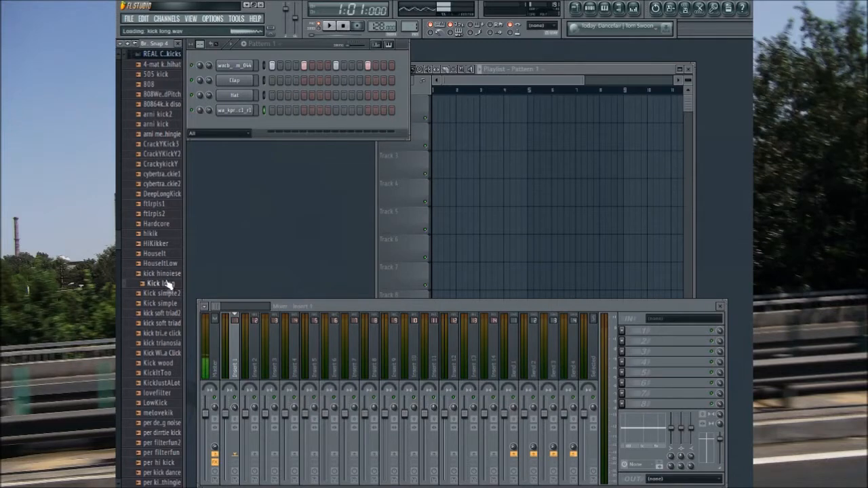
drag(168, 290, 237, 81)
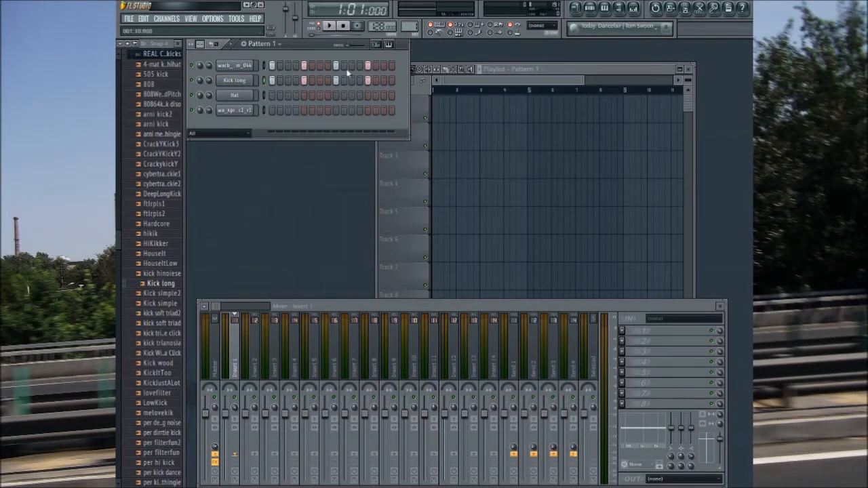
Step: Route the Kick long channel to mixer insert 1 and shorten its sample with the quick fade out while playing the pattern
click(249, 81)
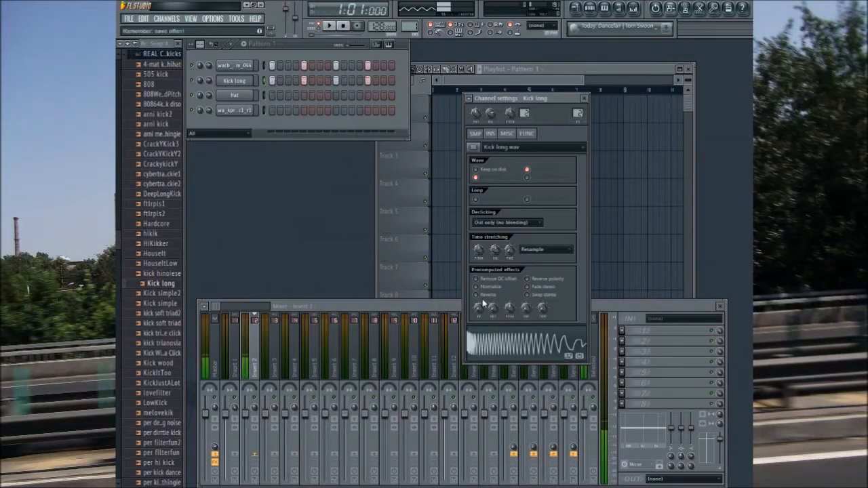
drag(577, 113, 577, 117)
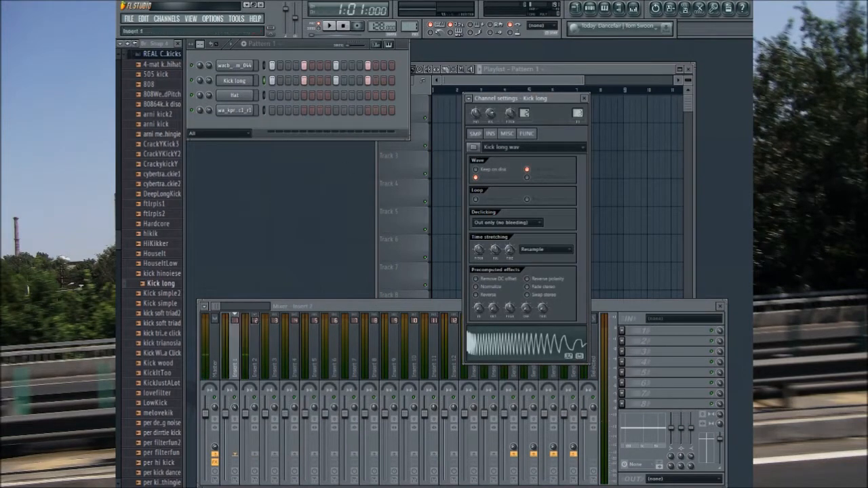
click(510, 350)
click(509, 343)
click(330, 25)
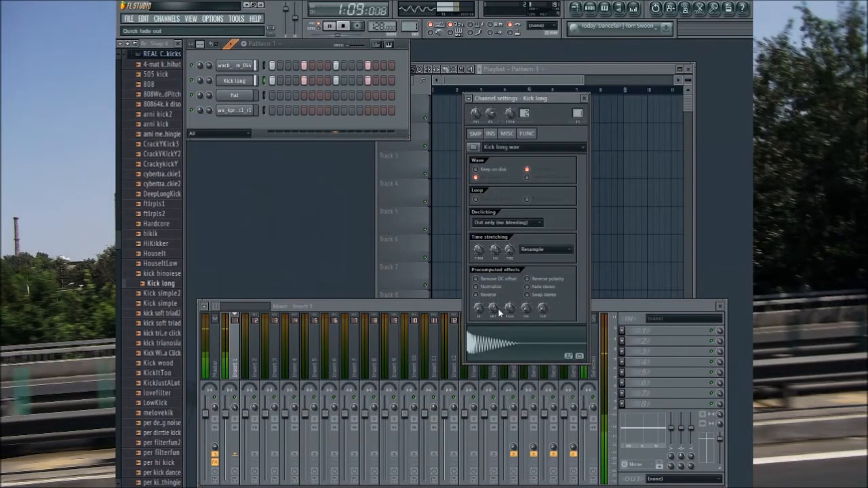
Step: Fine-tune the Pogo effect of the Kick long sample and turn on Normalize
drag(513, 310, 514, 333)
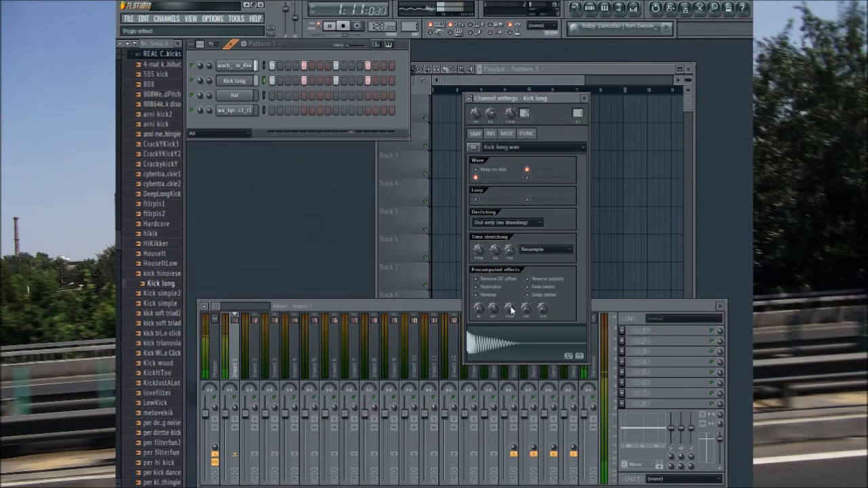
mouse_move(511, 309)
mouse_down()
mouse_move(511, 283)
mouse_move(511, 303)
mouse_up()
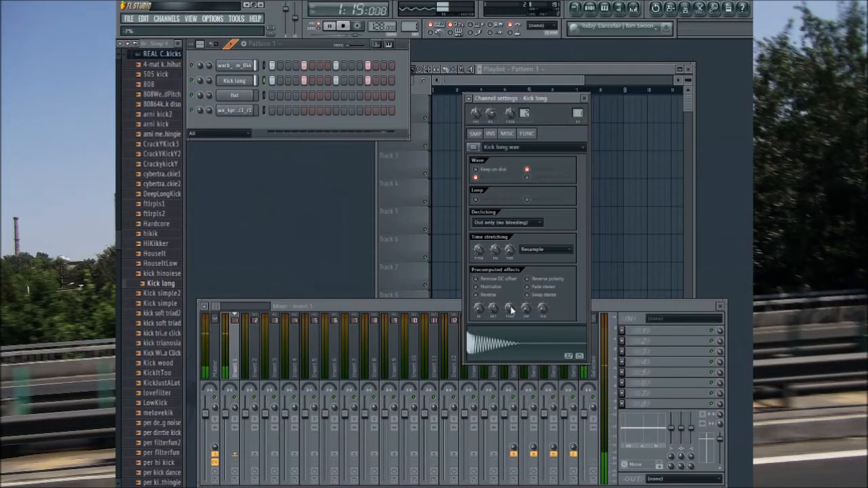
click(477, 287)
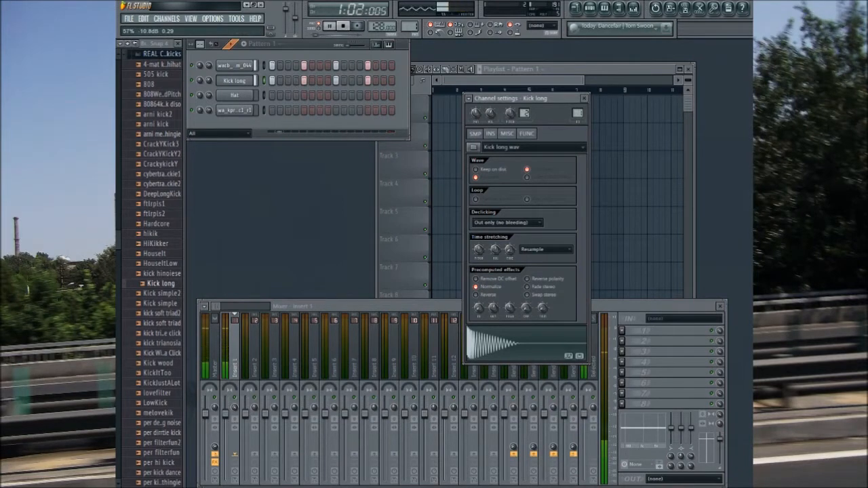
Step: Stop playback and fill the first eight bars of playlist Track 1 with Pattern 1 clips
click(584, 98)
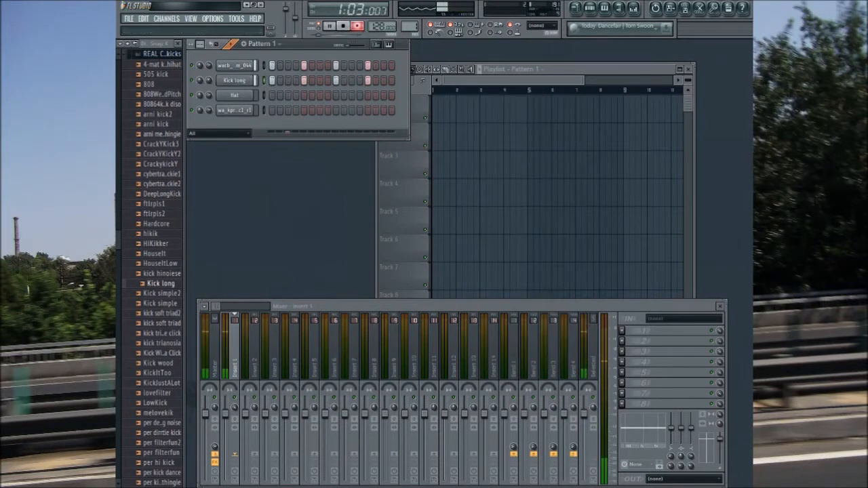
click(343, 26)
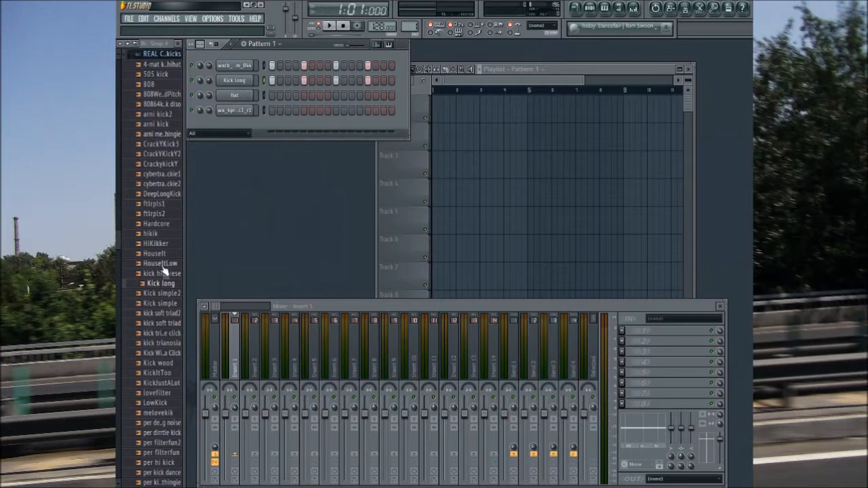
click(158, 194)
click(154, 55)
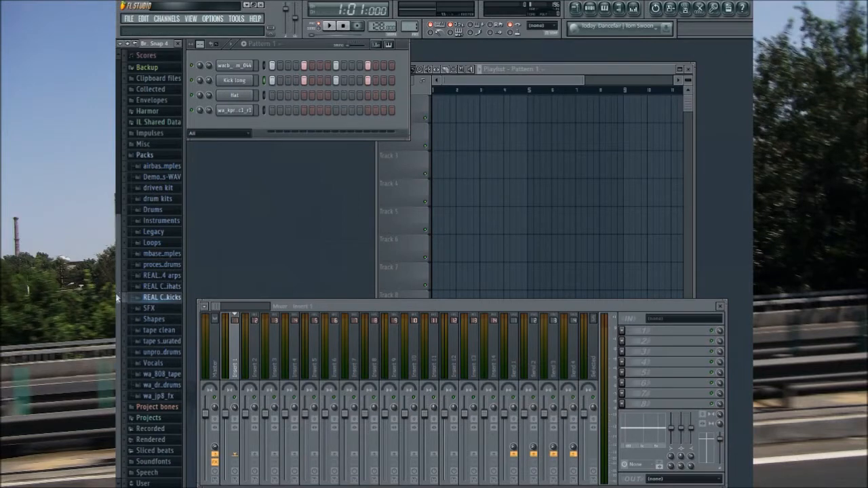
mouse_move(459, 174)
mouse_down()
mouse_move(561, 179)
mouse_move(587, 167)
mouse_move(496, 93)
mouse_up()
click(599, 138)
drag(599, 138, 610, 120)
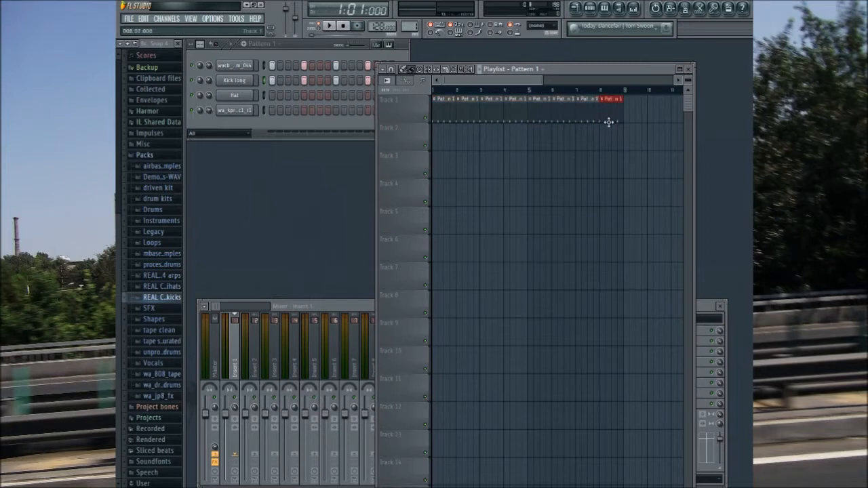
Step: From the tape clean pack, load the tape1 cymbal ac2_r4 sample onto the Hat channel and add tape1 clap ac3_r3 as a new channel
click(156, 330)
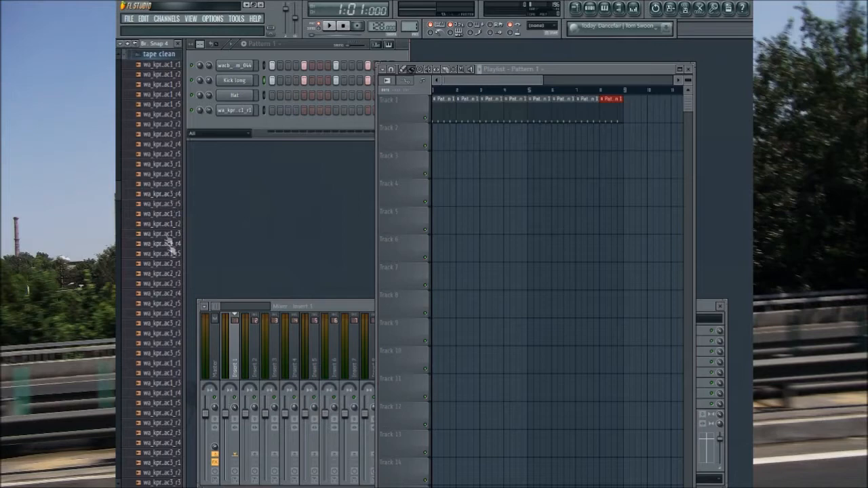
click(163, 273)
click(175, 443)
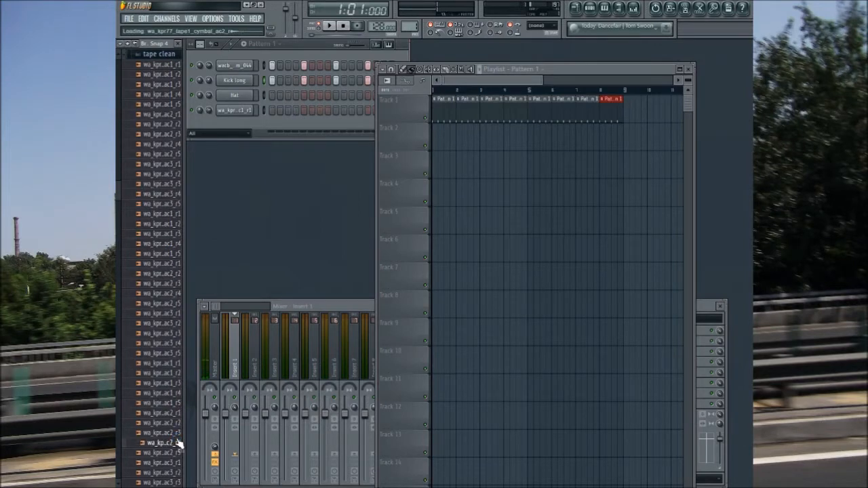
drag(175, 444, 241, 97)
click(162, 184)
drag(163, 184, 241, 132)
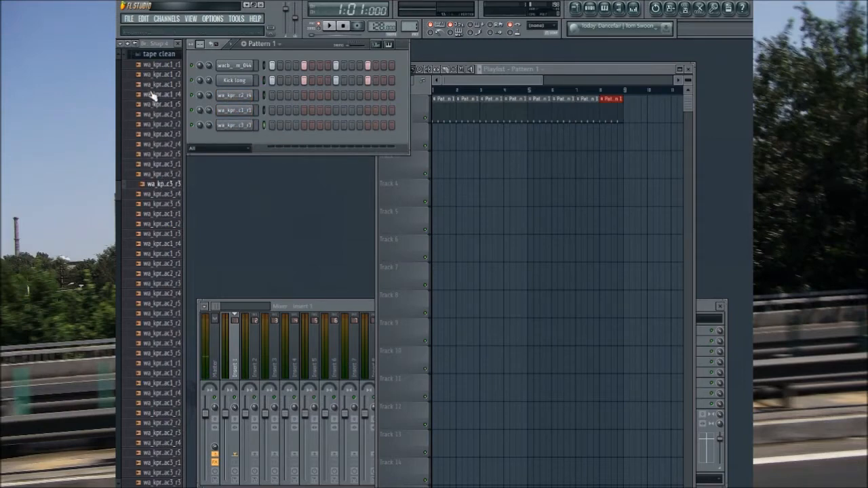
Step: Audition closed hat samples in the tape clean pack
scroll(151, 271, down, 2)
click(162, 225)
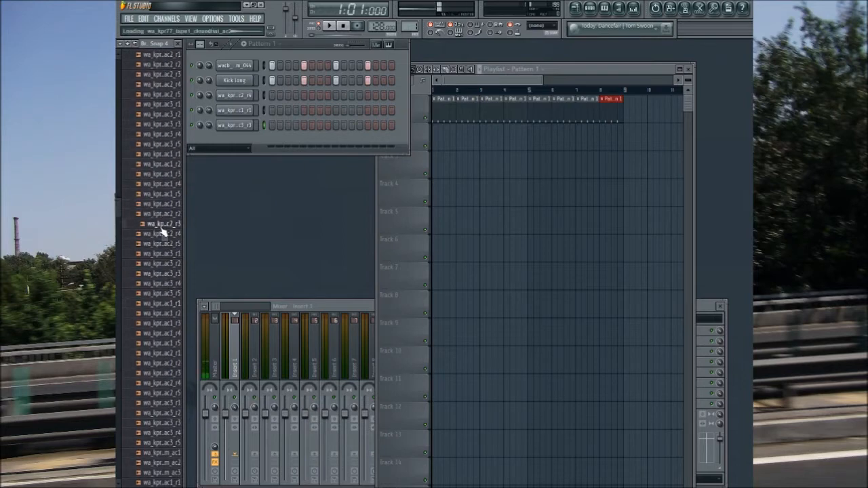
click(163, 204)
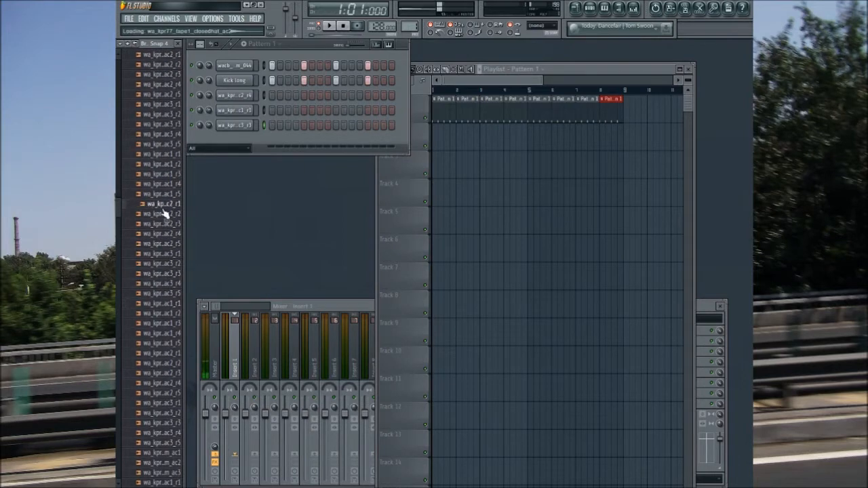
Step: Turn on Normalize for the cymbal, snare and clap samples and preview each one
click(242, 97)
click(490, 287)
click(495, 332)
click(237, 110)
click(489, 287)
click(501, 346)
click(239, 126)
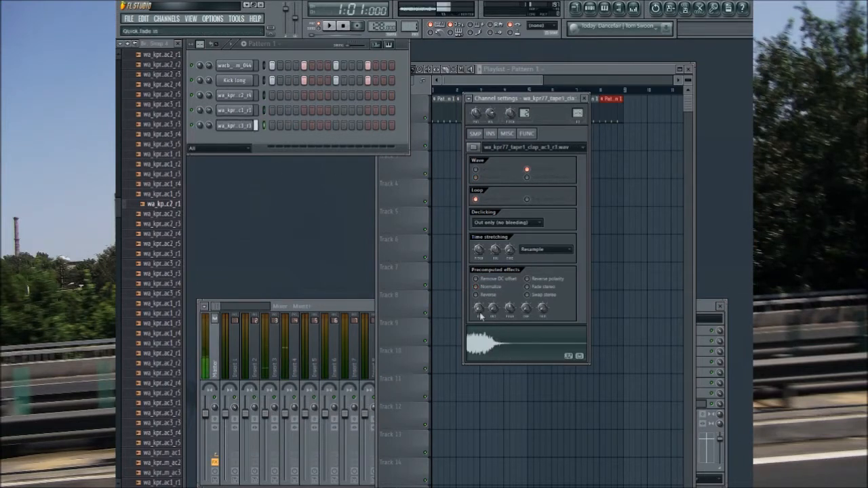
click(475, 287)
click(497, 343)
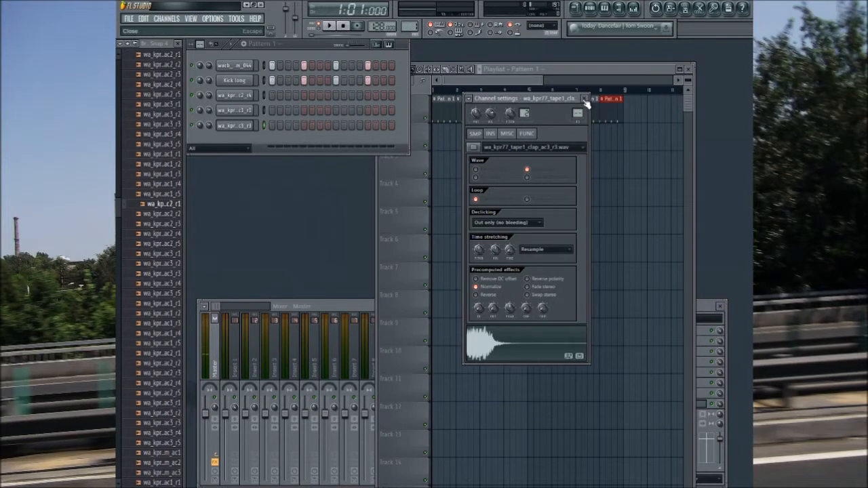
Step: Check the mixer routing of the existing channels and route the clap channel to mixer insert 2
click(244, 67)
click(241, 81)
click(242, 95)
click(242, 123)
click(244, 111)
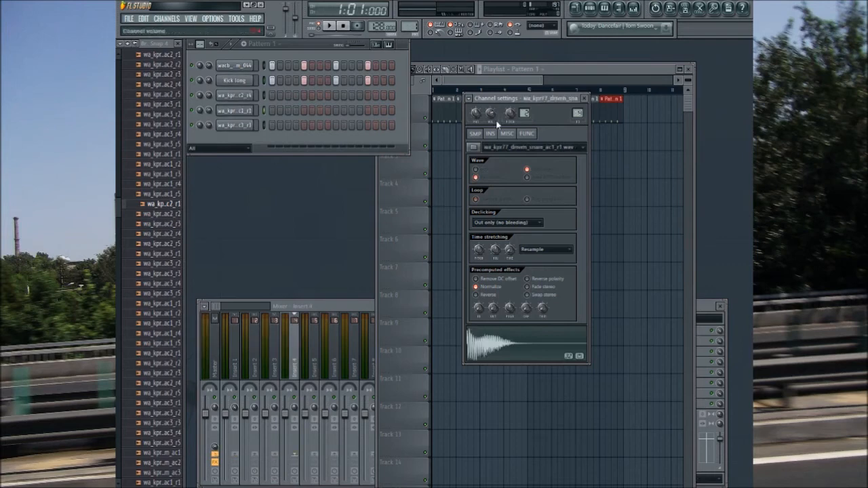
click(242, 126)
drag(574, 115, 574, 107)
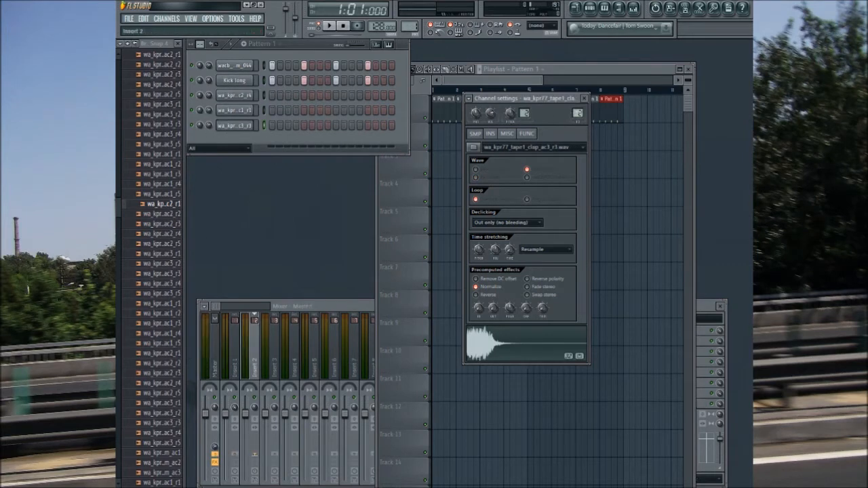
click(518, 343)
click(583, 99)
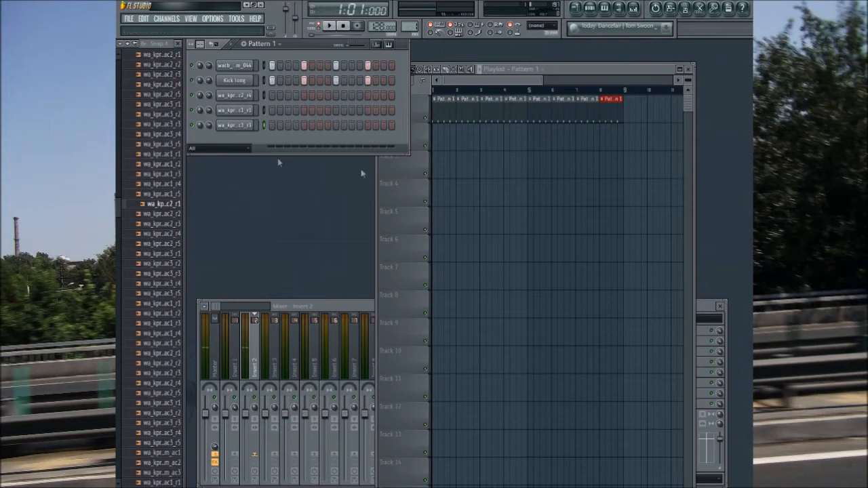
Step: Compare the sounds of the snare, cymbal and clap channels
mouse_move(117, 215)
mouse_down()
mouse_move(116, 206)
mouse_move(117, 215)
mouse_up()
click(243, 111)
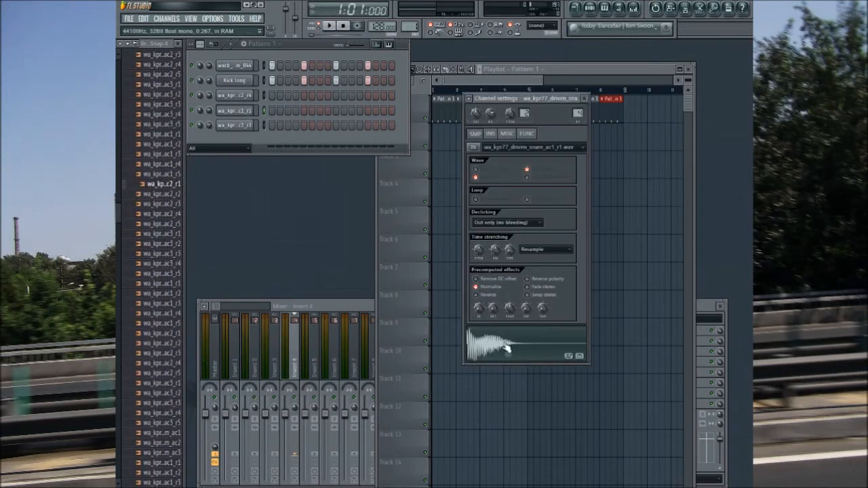
click(246, 96)
click(245, 111)
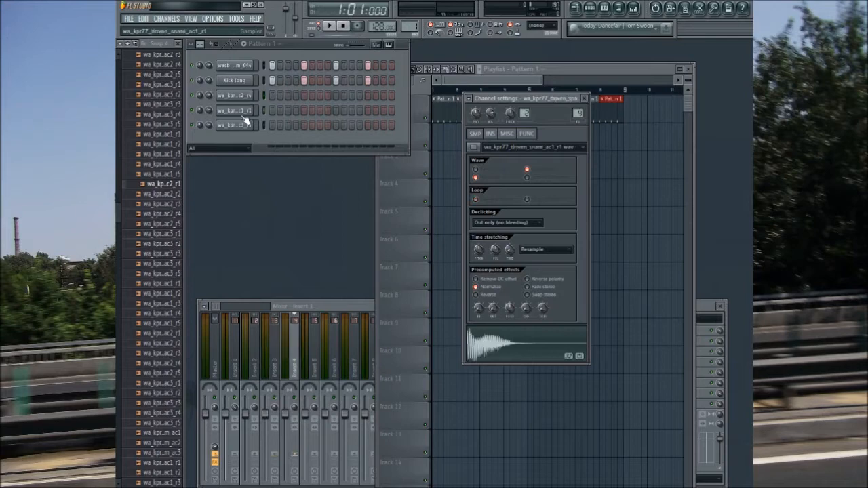
click(244, 126)
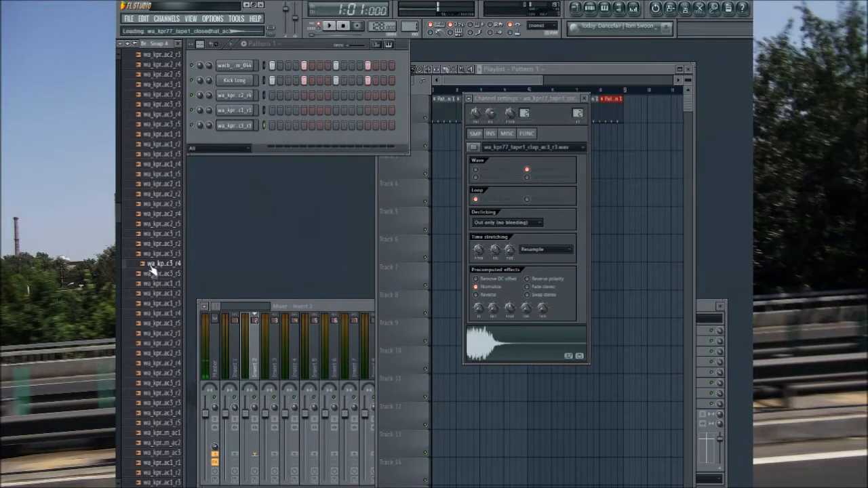
Step: Audition tape clean samples, add wa_kpr77_tape2_closedhat_ac3_r1 as a new channel and turn on its Normalize option
click(170, 353)
drag(118, 207, 118, 119)
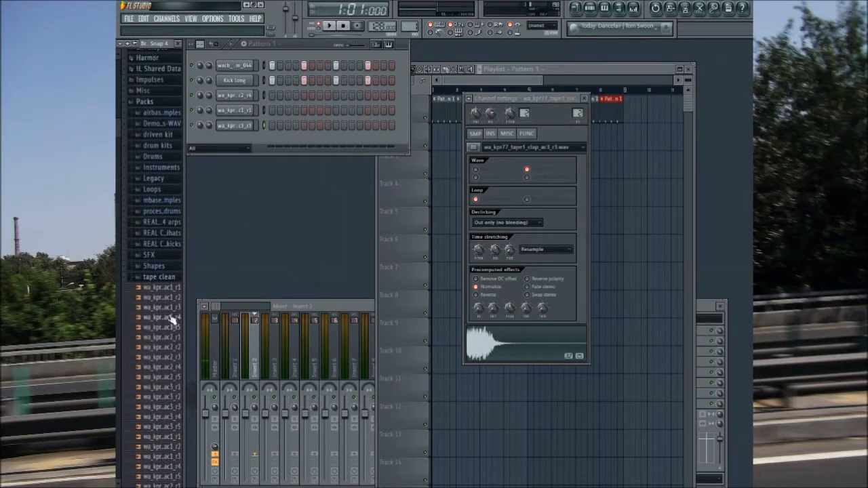
click(164, 279)
click(169, 342)
scroll(168, 322, down, 1)
click(155, 305)
drag(166, 284, 231, 139)
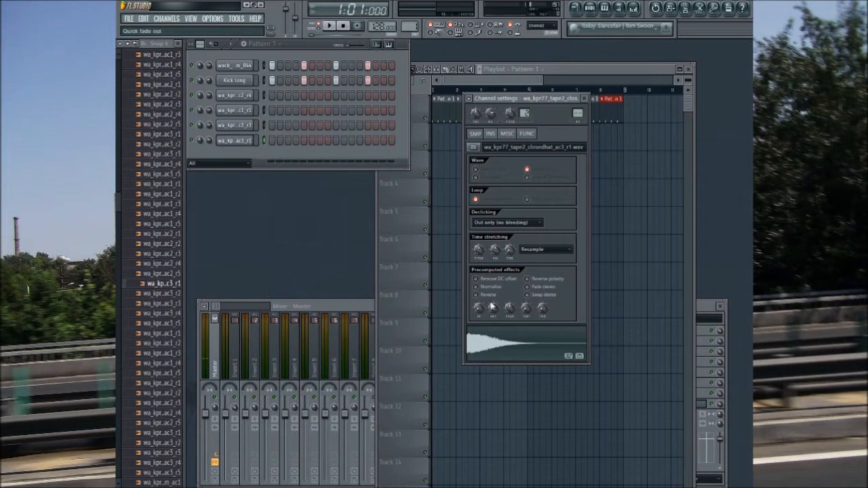
click(483, 288)
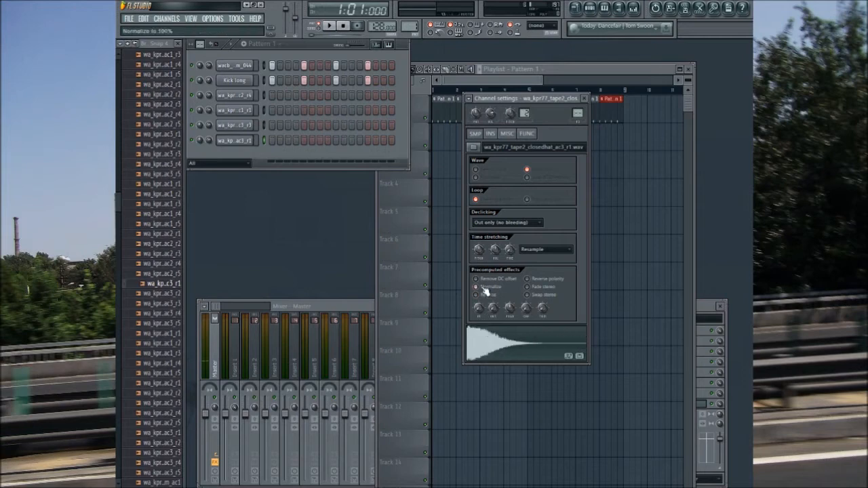
Step: Check the cymbal channel's routing and link the closed hat channel to mixer insert 5
click(242, 365)
click(243, 94)
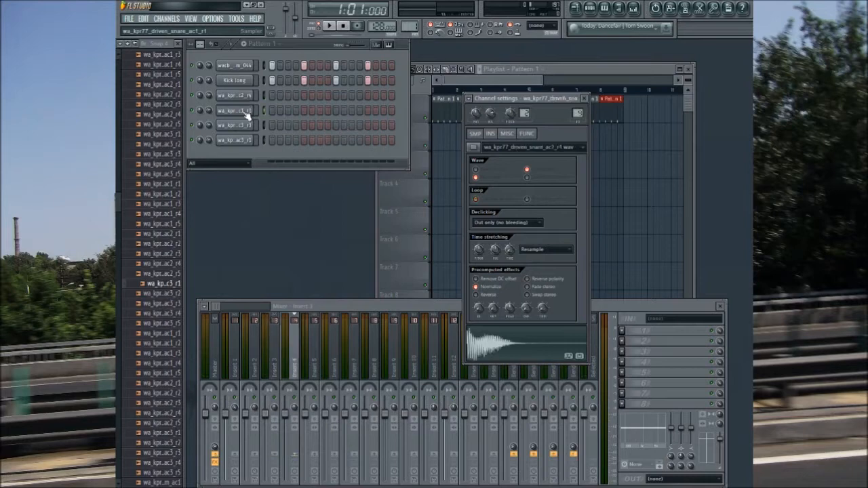
click(241, 141)
key(ctrl+l)
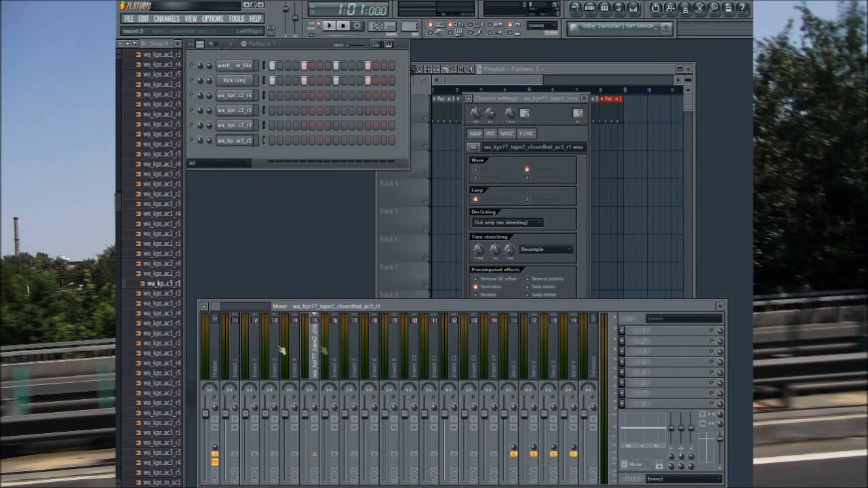
Step: Rename mixer insert 1 as Kick and insert 2 as Clap
click(248, 361)
click(235, 367)
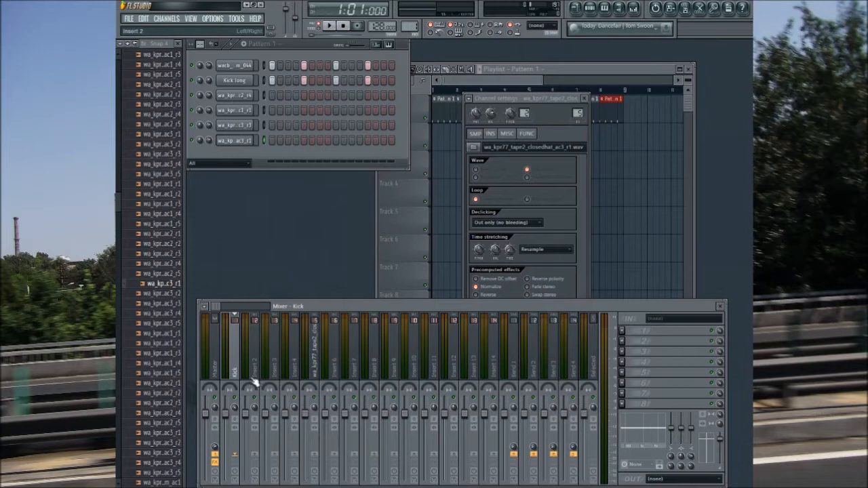
click(237, 96)
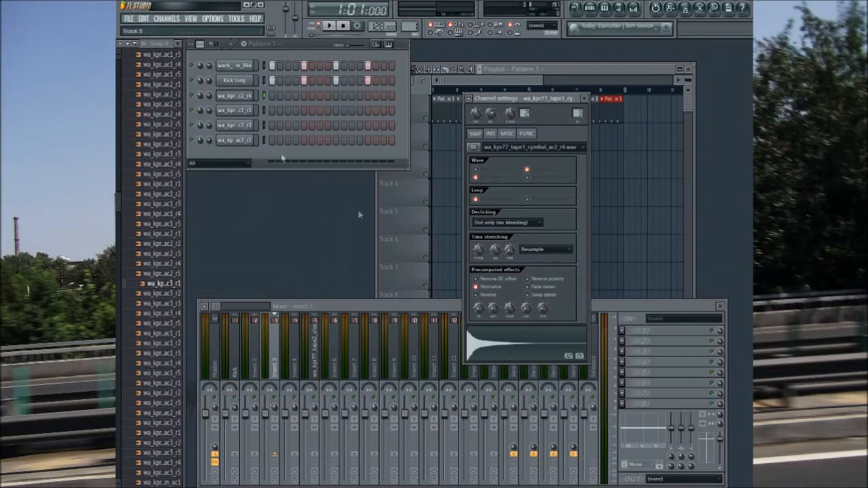
click(242, 130)
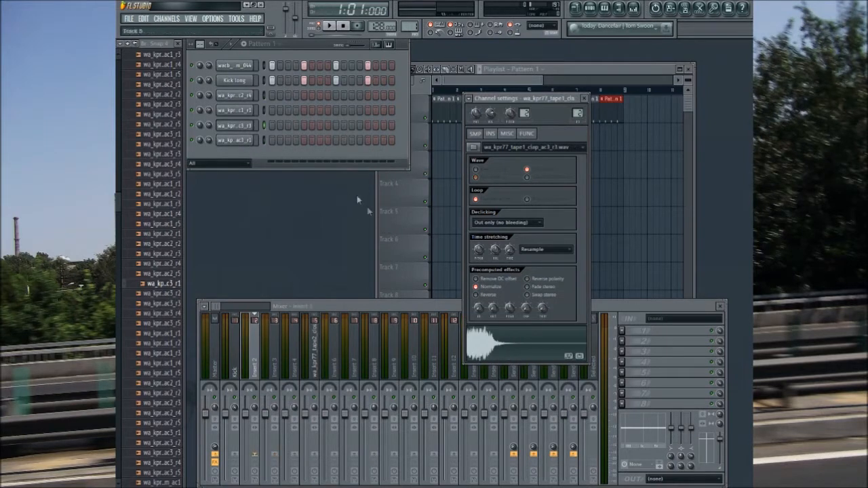
click(252, 368)
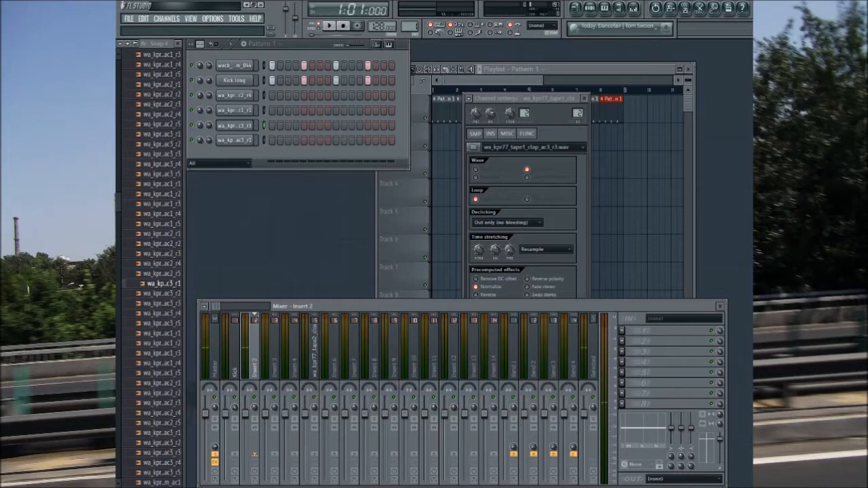
Step: Rename mixer insert 3 as Cymbal and insert 4 as Snare
click(269, 369)
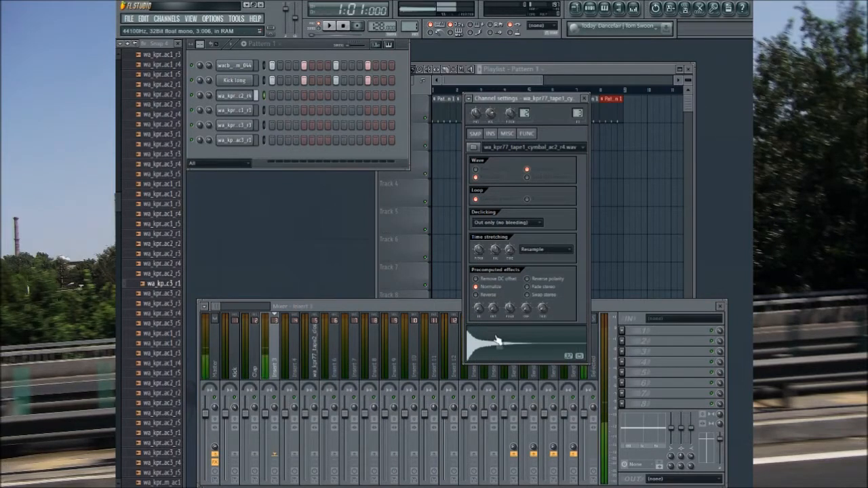
click(270, 371)
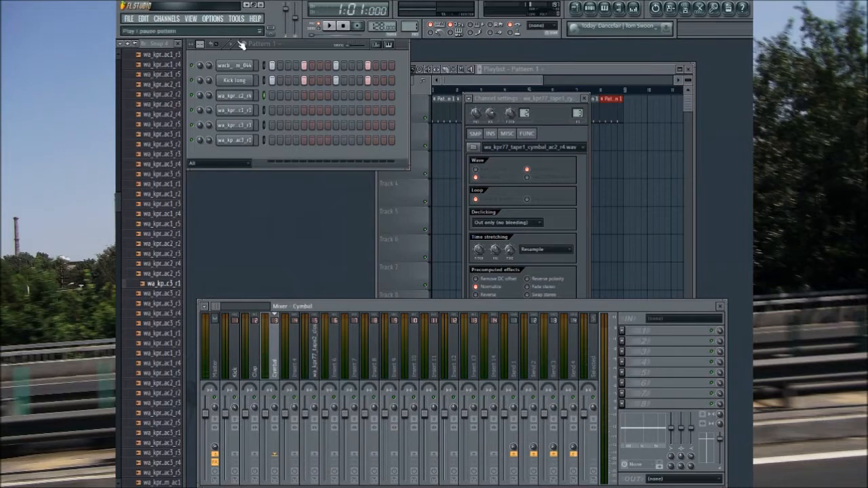
click(293, 370)
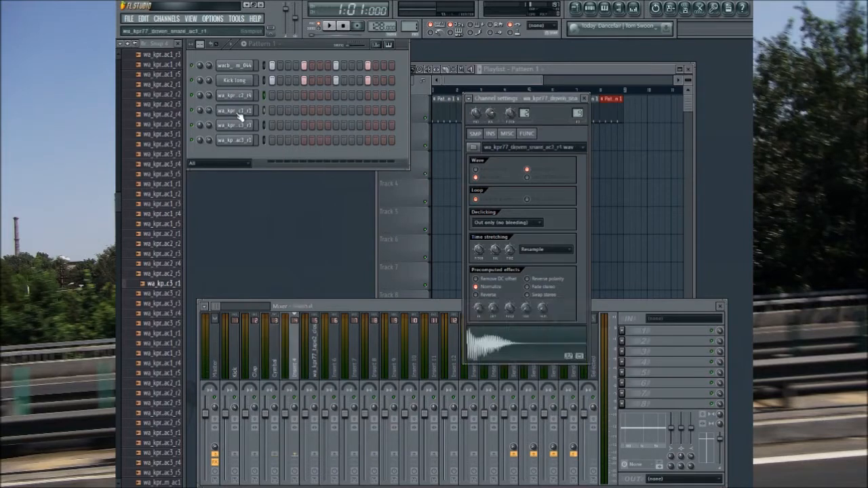
click(289, 371)
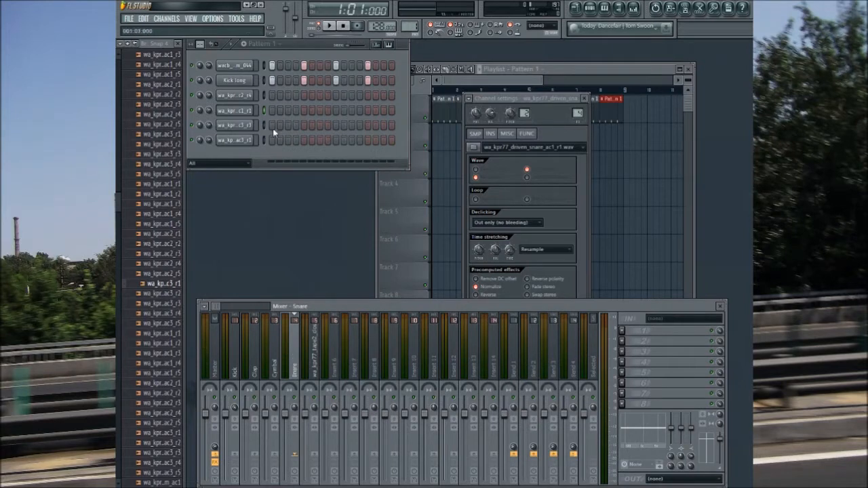
Step: Preview the clap, closed hat, cymbal and snare channels in their channel settings
click(237, 125)
click(501, 349)
click(247, 141)
click(245, 97)
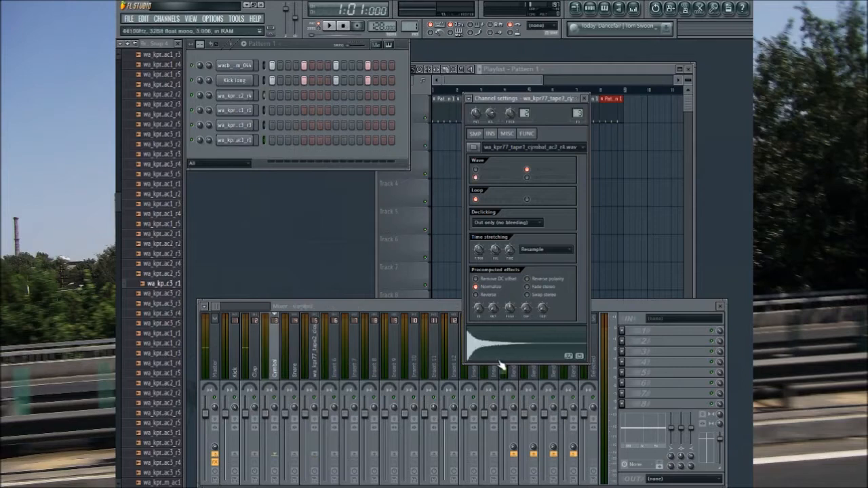
click(221, 110)
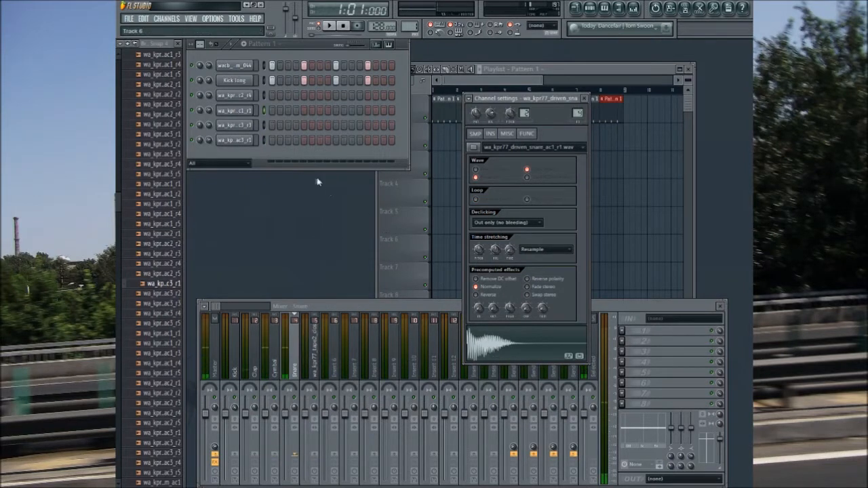
click(245, 140)
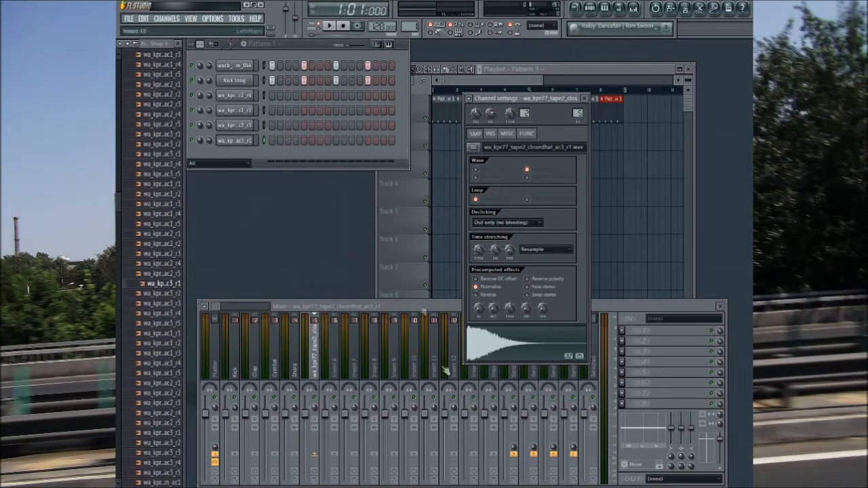
Step: Audition further drum samples in the tape saturated pack folder and collapse the folder
click(155, 332)
scroll(151, 407, down, 7)
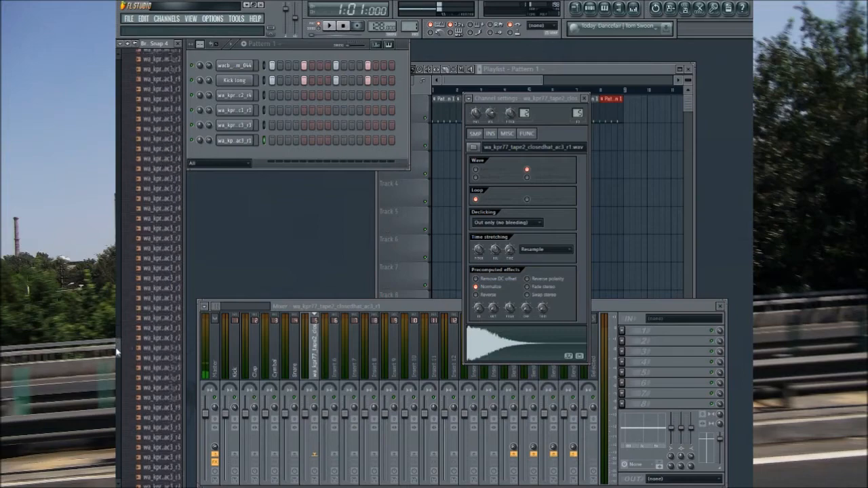
scroll(149, 284, down, 8)
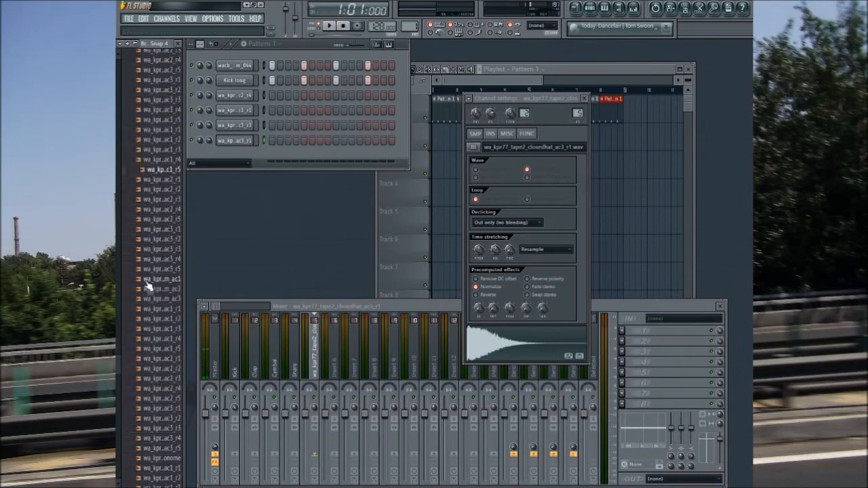
scroll(166, 350, down, 8)
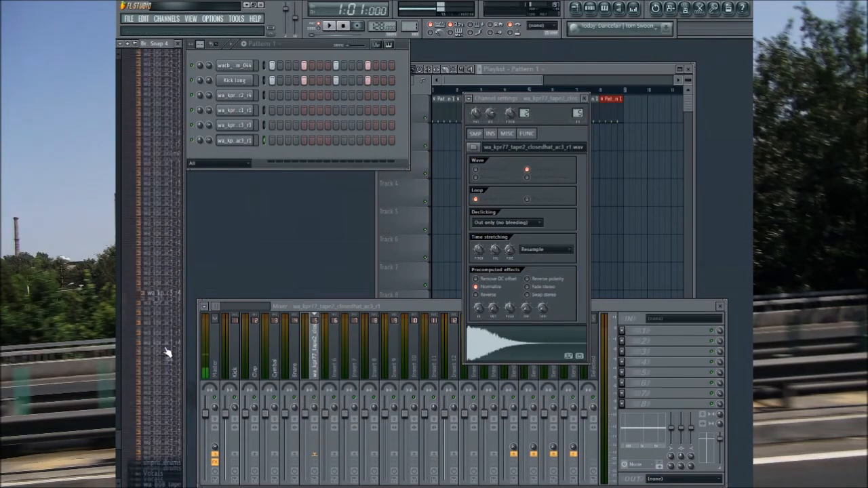
scroll(166, 349, up, 4)
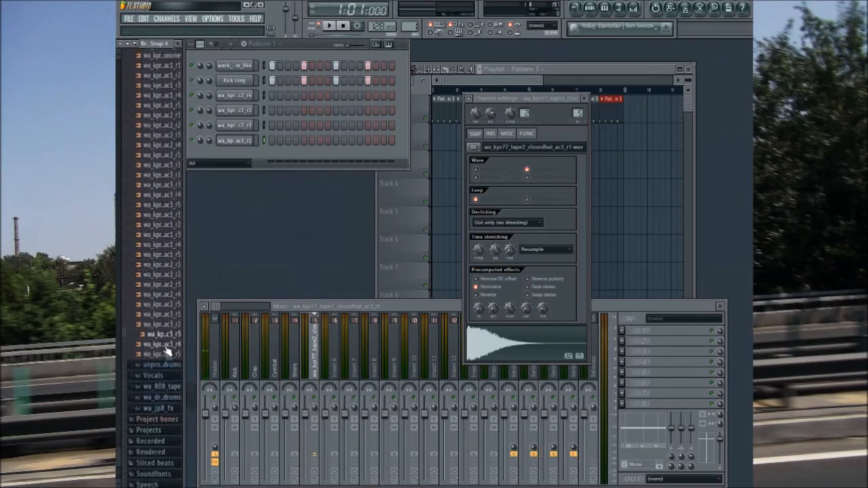
scroll(166, 350, up, 15)
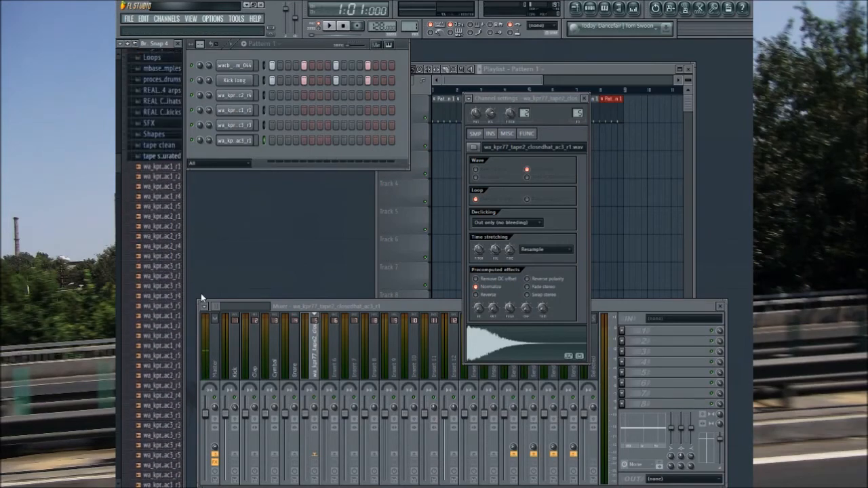
click(162, 166)
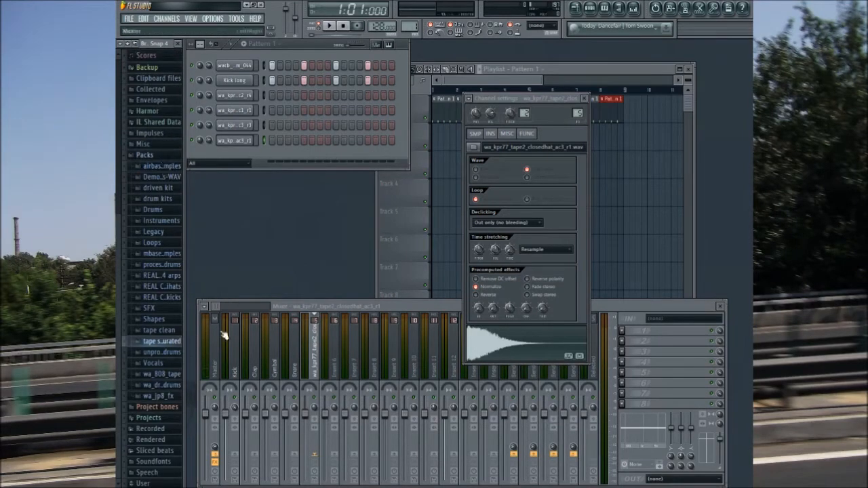
Step: Audition the conga samples in the unprocessed drums pack and collapse the congas folder
click(159, 341)
click(157, 57)
click(168, 352)
click(168, 364)
click(167, 364)
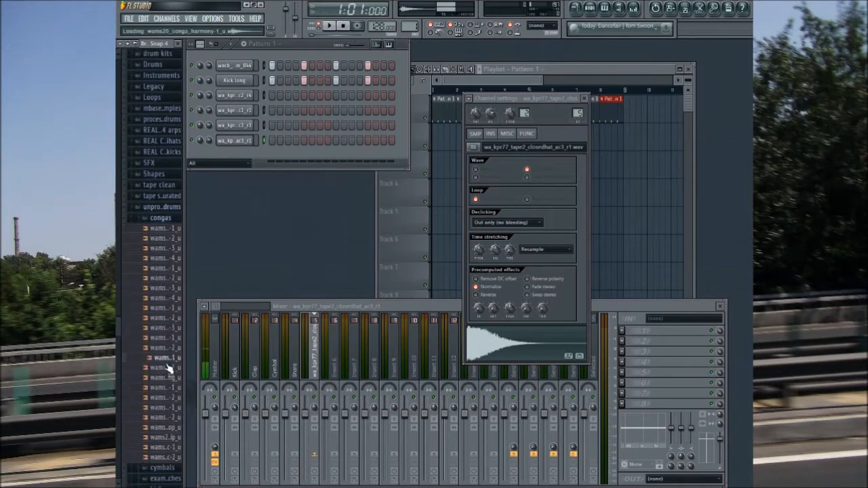
click(164, 223)
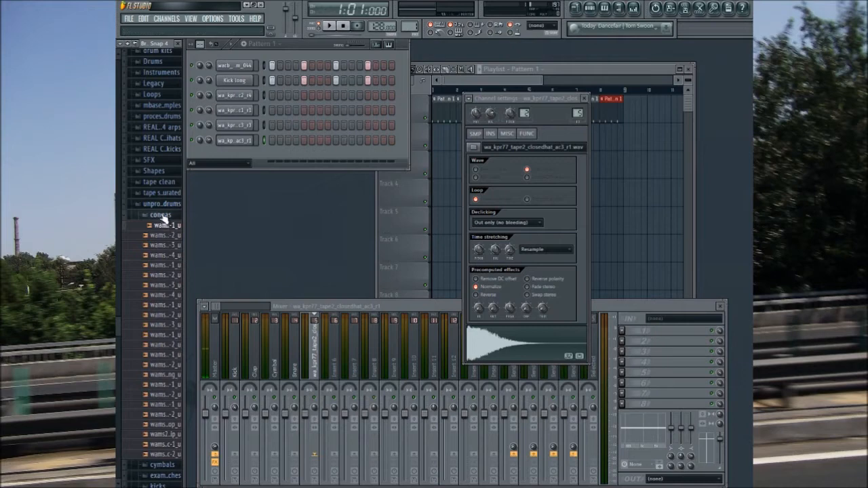
click(162, 214)
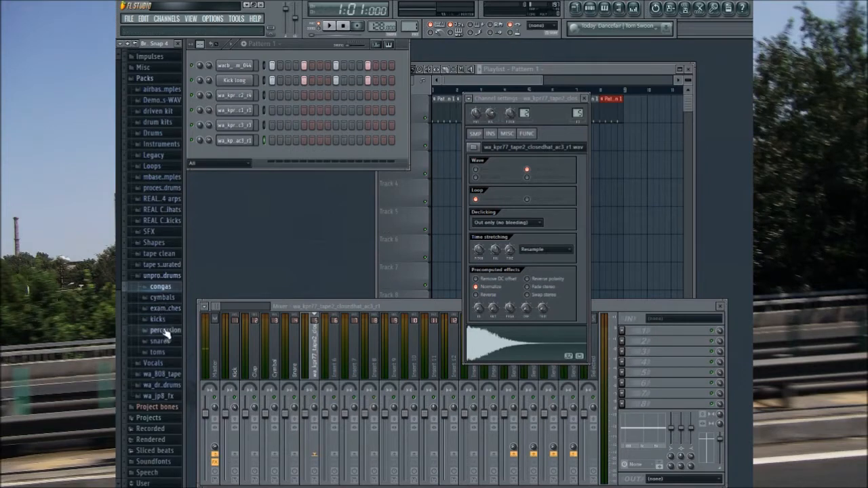
Step: Add wams20_block_basic-2_u.wav from the percussion folder as a new channel below the closed hat
click(165, 331)
click(165, 331)
click(162, 247)
click(158, 187)
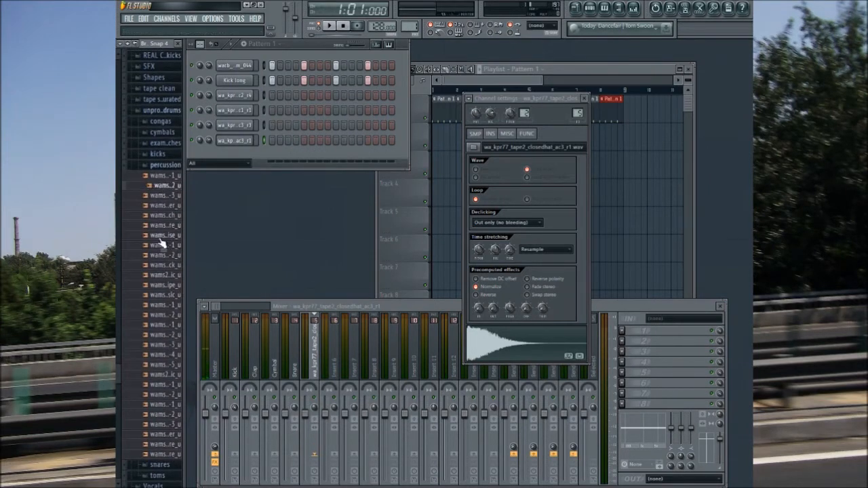
drag(173, 190, 240, 158)
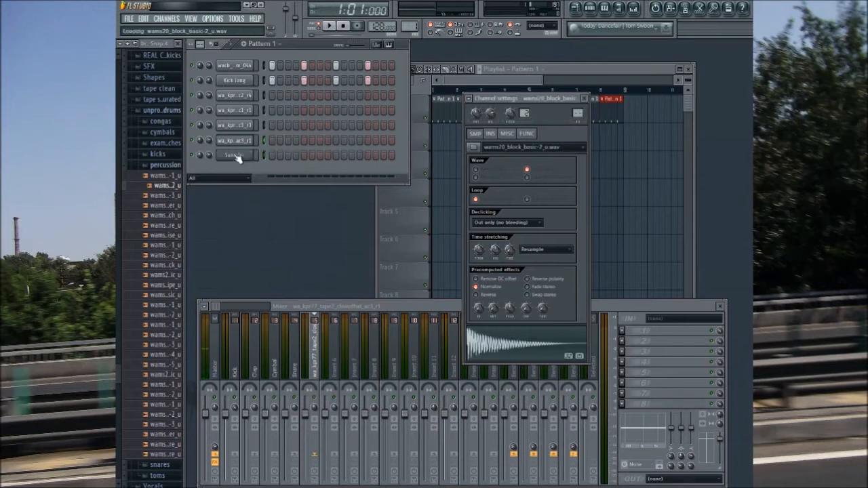
click(494, 295)
click(483, 295)
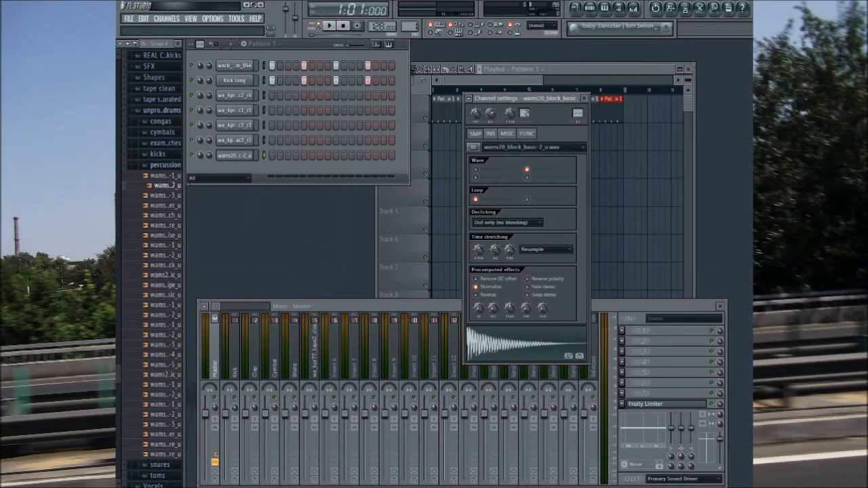
Step: Audition more percussion samples, collapse their folder and look through the snares folder
click(163, 455)
click(170, 236)
click(174, 336)
click(174, 355)
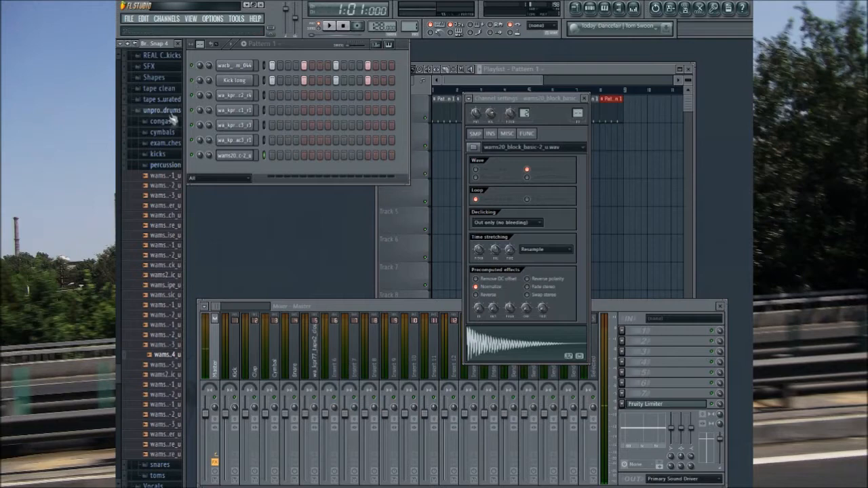
click(170, 167)
click(156, 348)
click(156, 344)
click(160, 53)
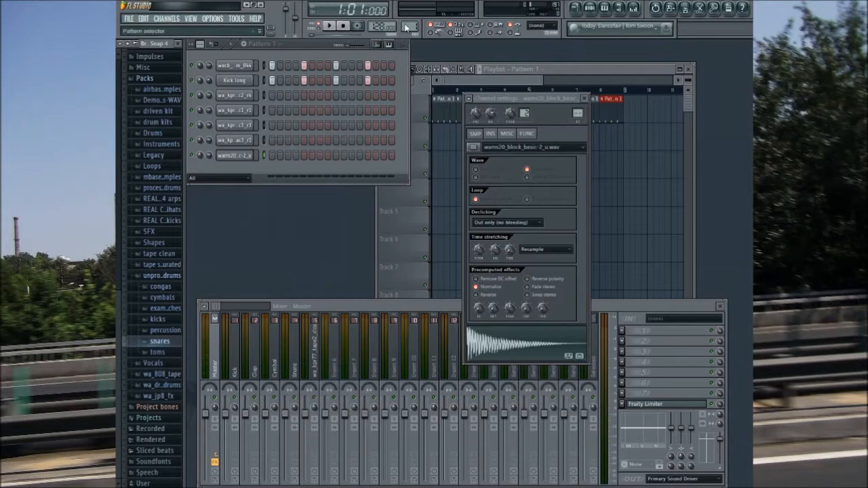
Step: Play Pattern 2 briefly, stop it and preview the cymbal channel
click(329, 26)
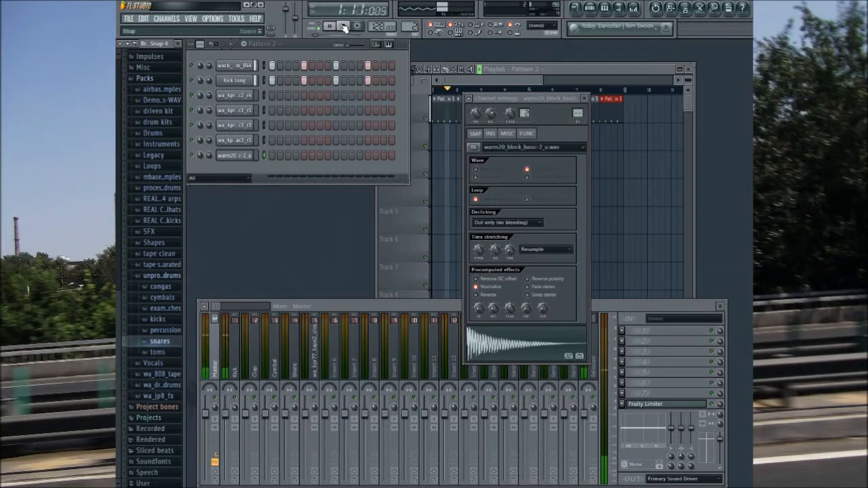
click(343, 26)
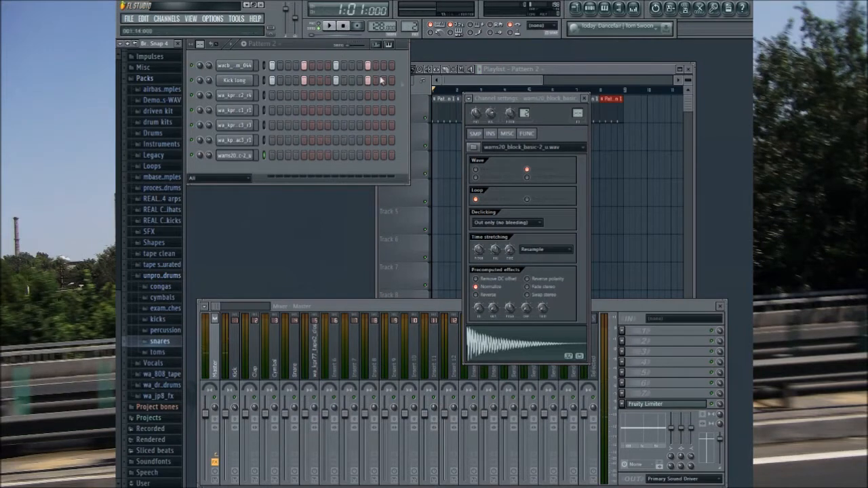
click(250, 96)
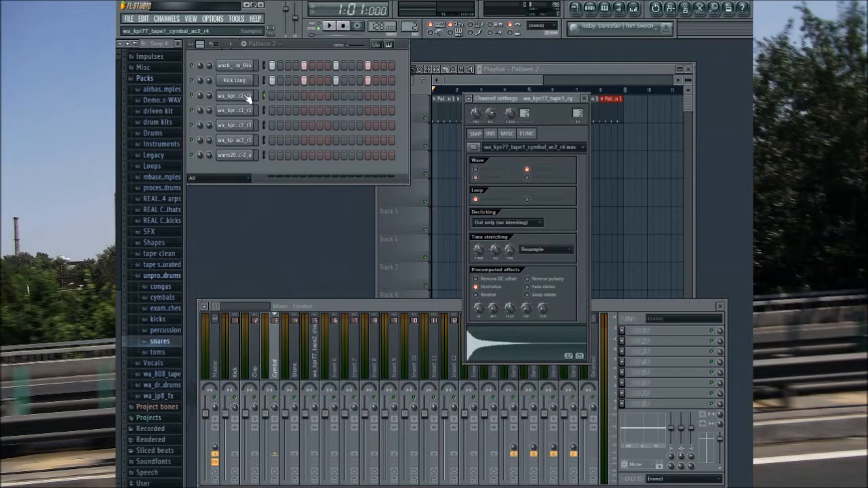
Step: Place snare and clap hits on steps 5 and 13 of Pattern 2
click(250, 111)
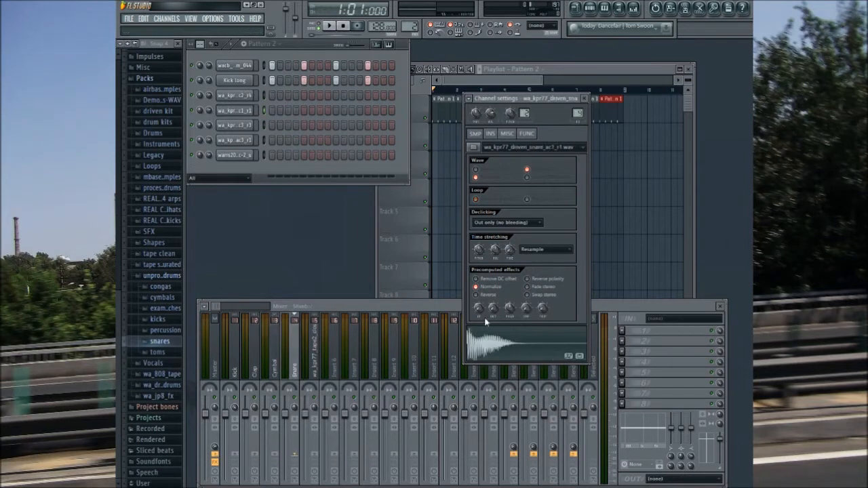
click(305, 110)
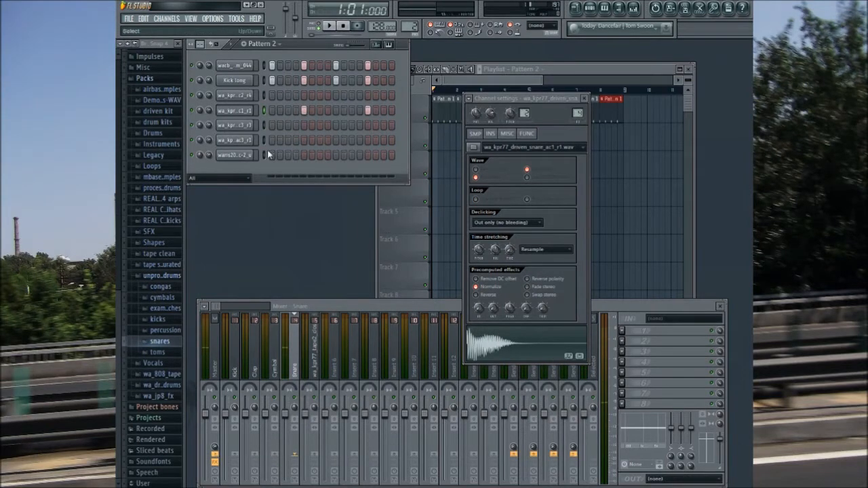
click(237, 126)
click(303, 125)
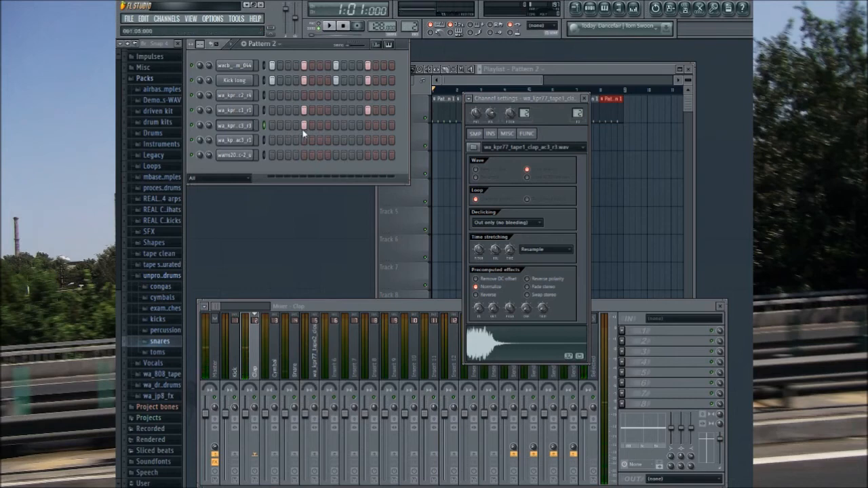
click(368, 126)
Step: Place block percussion hits on steps 7 and 14 of Pattern 2 and check the beat in playback
click(251, 140)
click(470, 343)
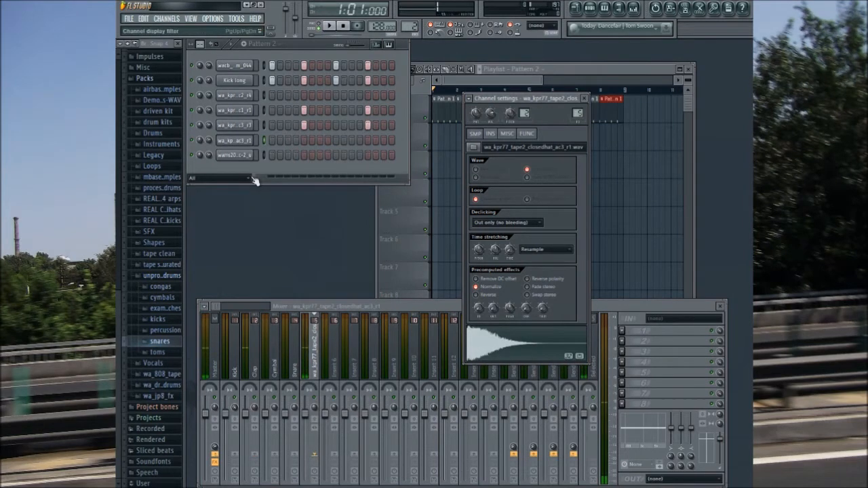
click(249, 156)
click(583, 98)
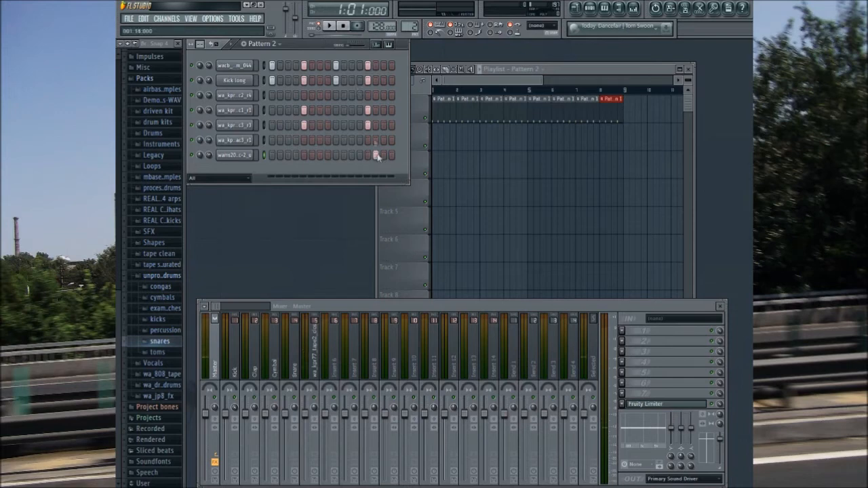
click(330, 27)
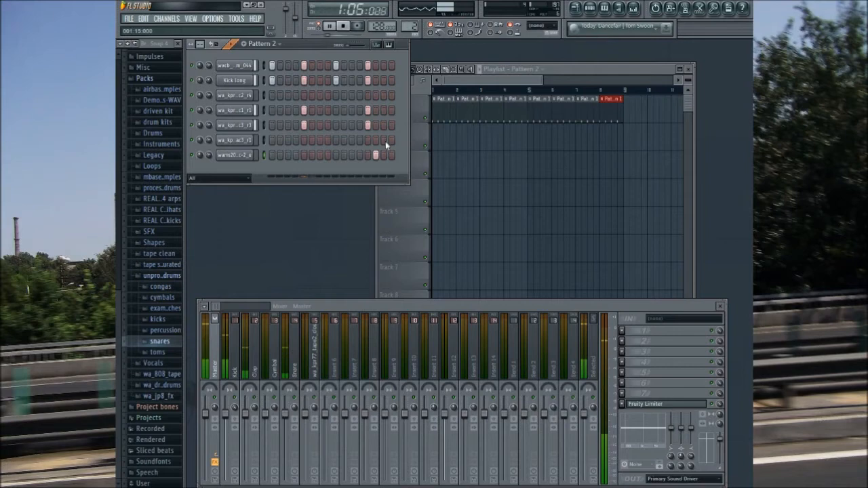
click(319, 155)
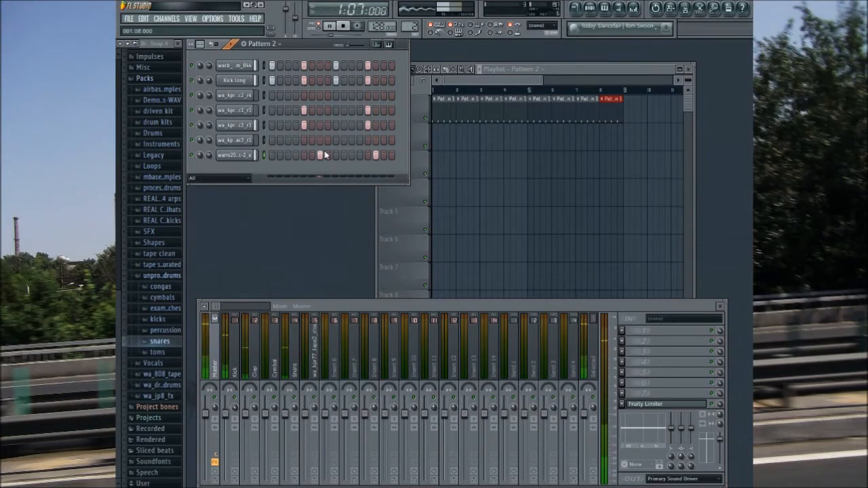
click(343, 26)
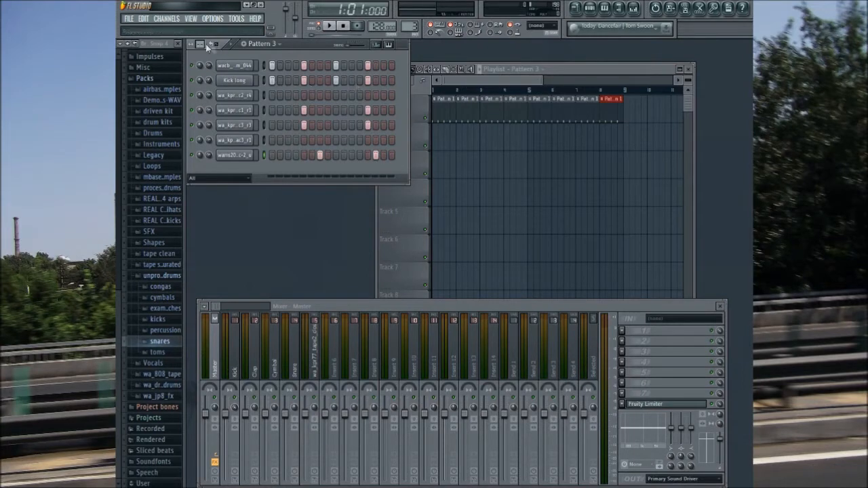
Step: Lengthen Pattern 3 to 32 steps, place a cymbal hit on step 1 and preview the cymbal
drag(191, 44, 191, 31)
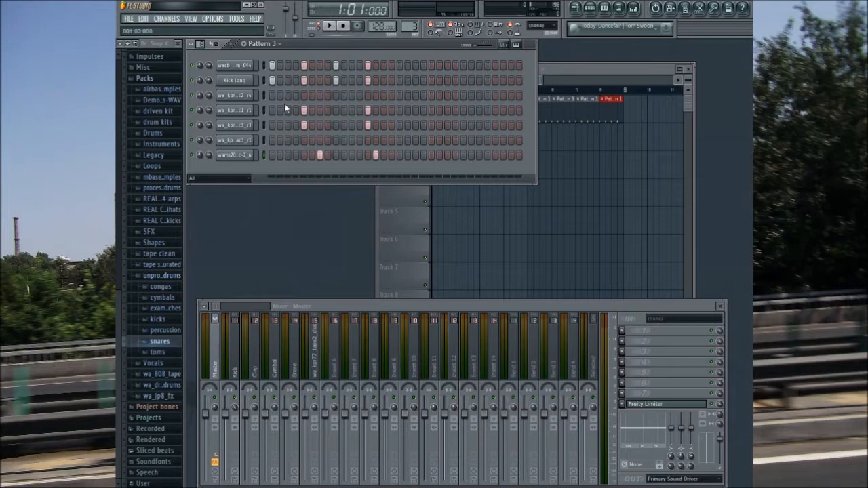
click(271, 96)
click(235, 96)
click(547, 339)
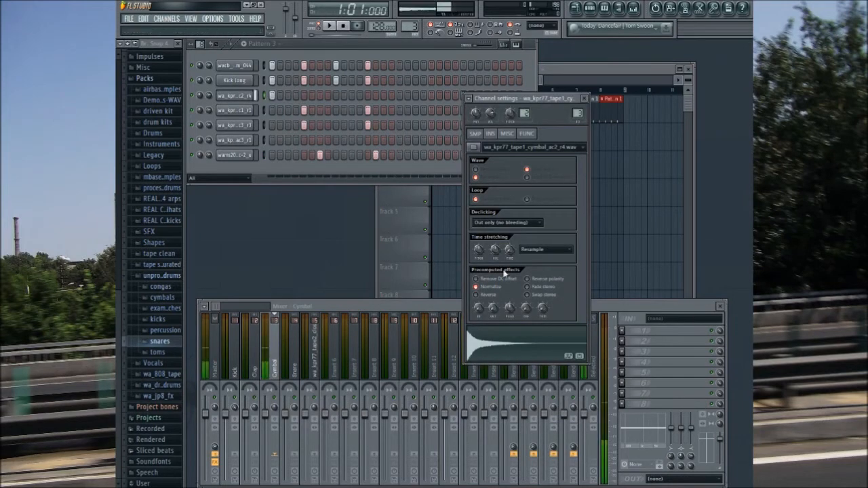
click(583, 99)
Step: In Pattern 3, place closed hats on every fourth step from 3 to 31 and continue the kick, snare, clap and block parts through step 32
click(235, 140)
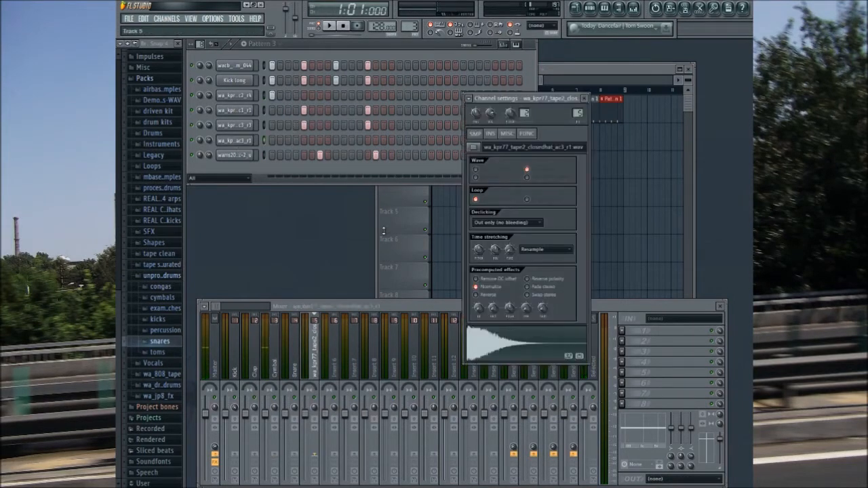
click(516, 350)
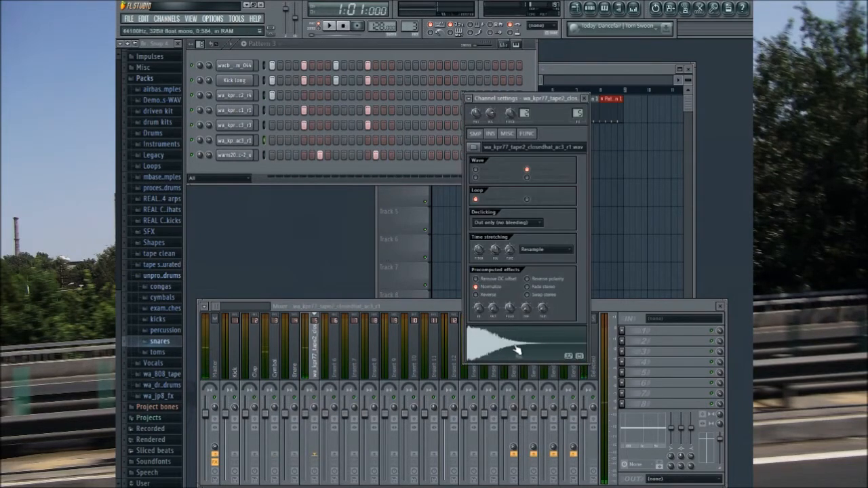
click(583, 99)
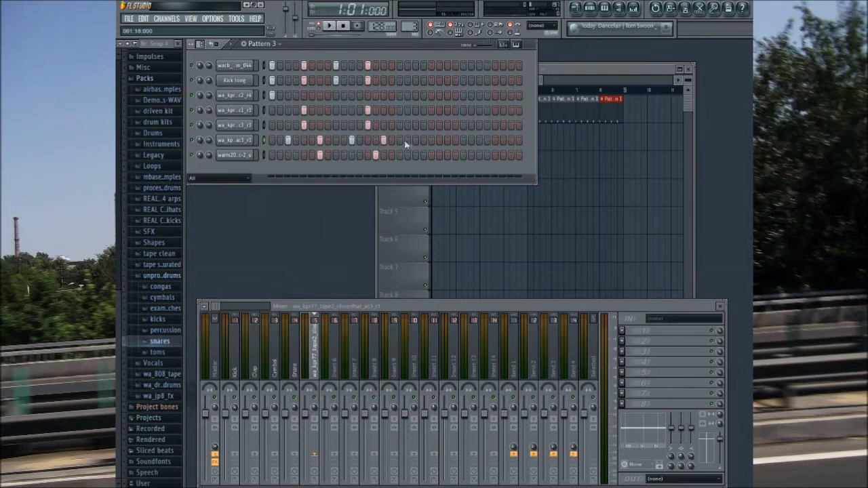
click(447, 139)
click(471, 140)
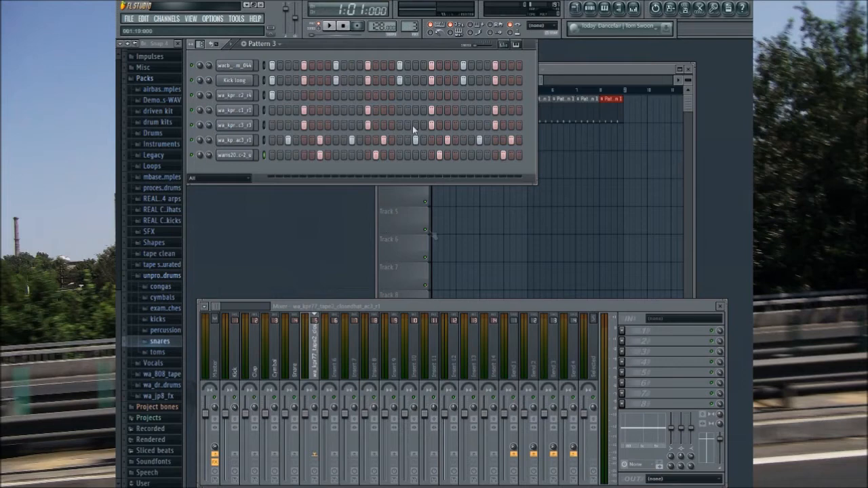
Step: Play Pattern 3 and move its last closed-hat hit to step 32
click(329, 26)
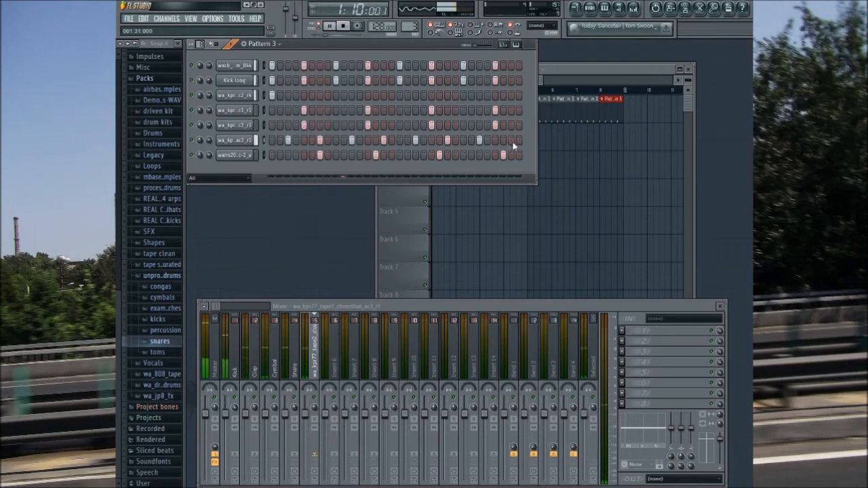
click(351, 30)
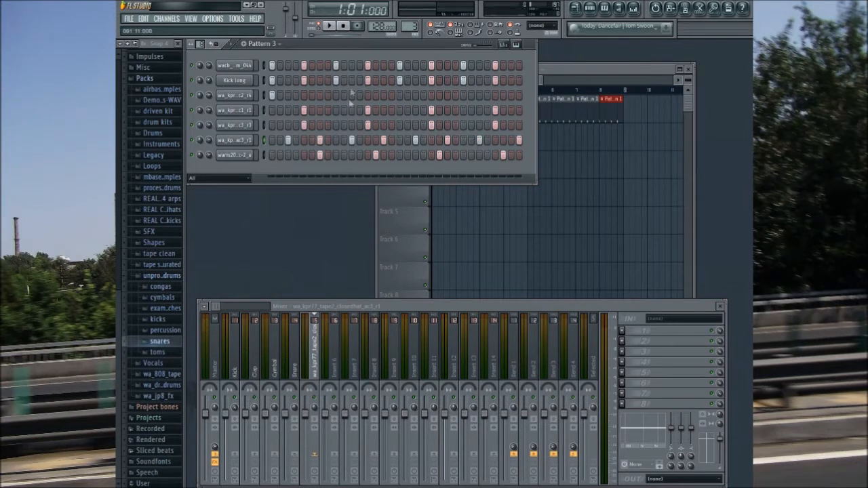
Step: Switch back to Pattern 1 and collapse the unprocessed drums and Packs folders
drag(411, 25, 411, 35)
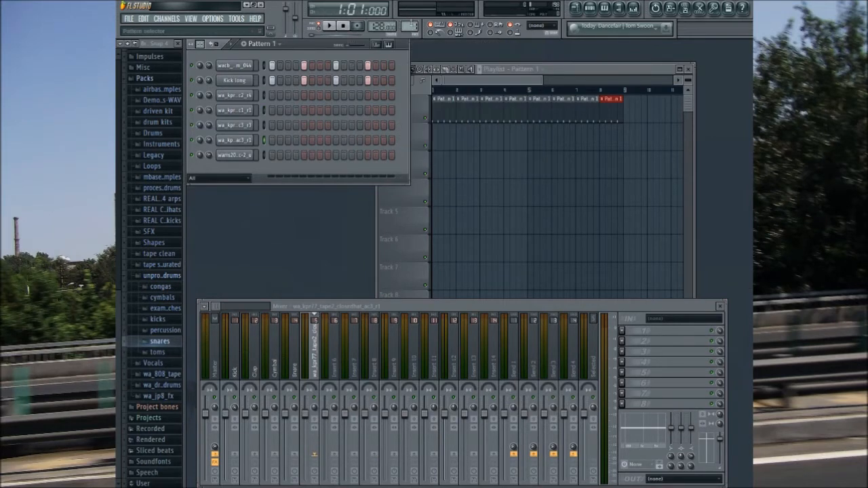
click(156, 277)
click(154, 155)
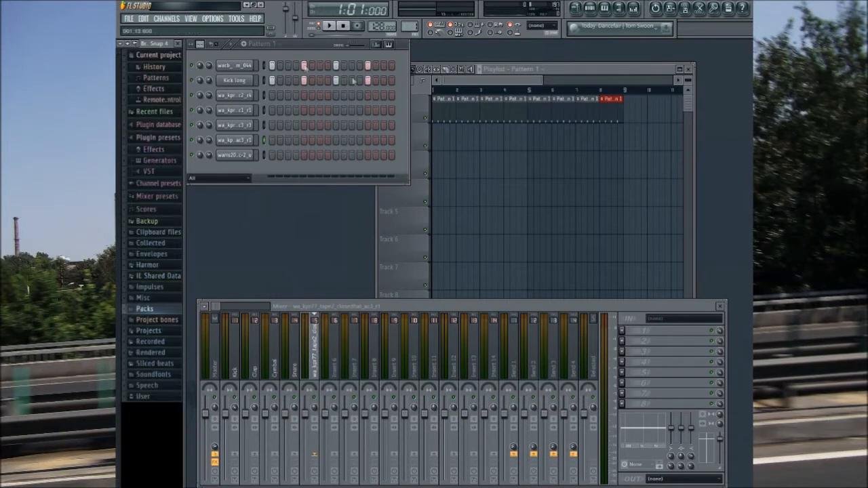
Step: Check the channel settings of the closed hat and the block percussion
click(248, 155)
click(244, 141)
click(249, 157)
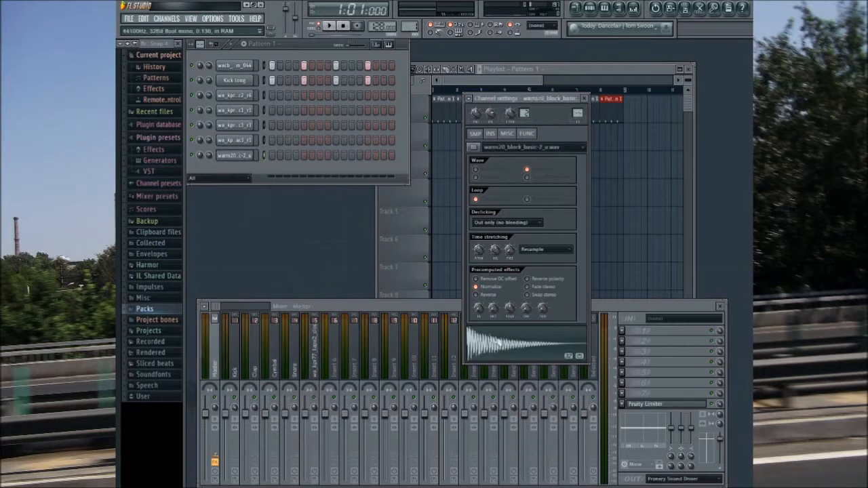
Step: Route the block percussion channel to mixer insert 6, named after the channel, and lower that insert's level
click(467, 97)
click(488, 127)
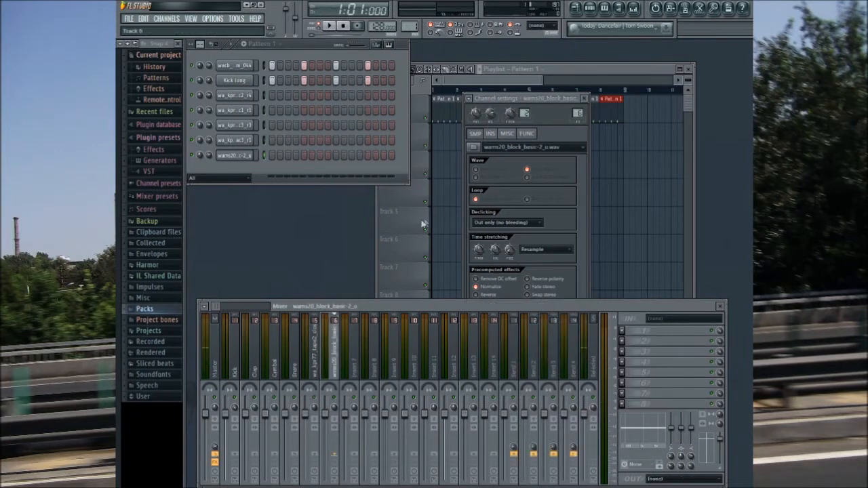
drag(325, 414, 325, 422)
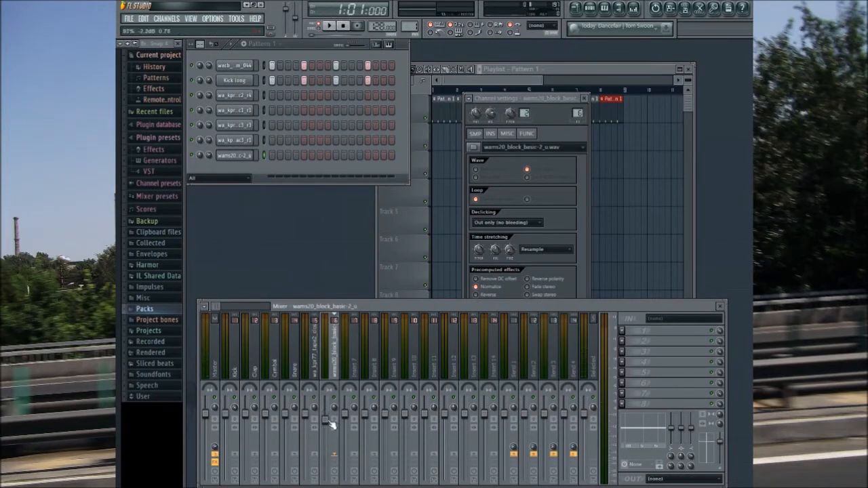
Step: Start playback, switch to Pattern 2 and lower the Clap and Snare mixer levels
click(329, 27)
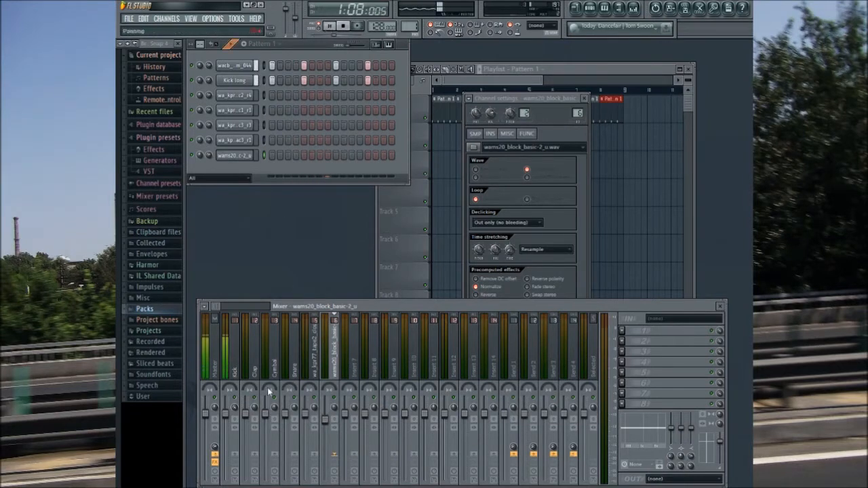
drag(411, 27, 410, 22)
click(254, 434)
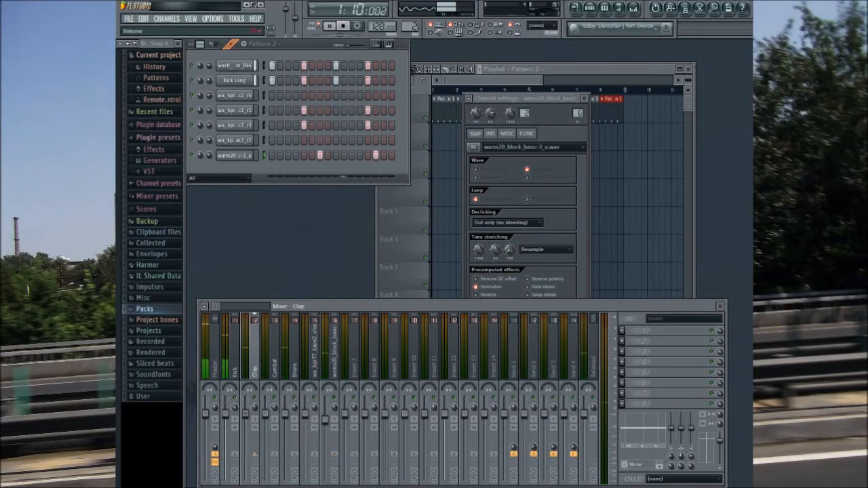
click(294, 417)
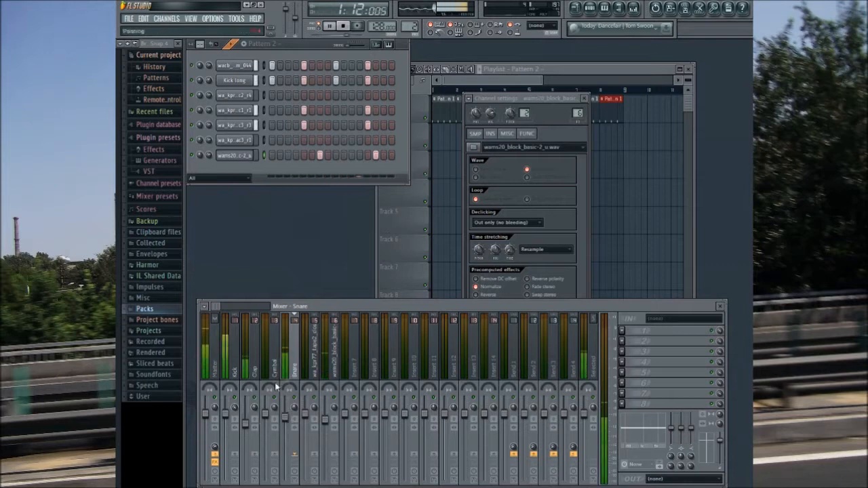
Step: Play Pattern 3, balance the closed hat, Cymbal and block mixer levels by ear, and stop playback
drag(410, 27, 410, 22)
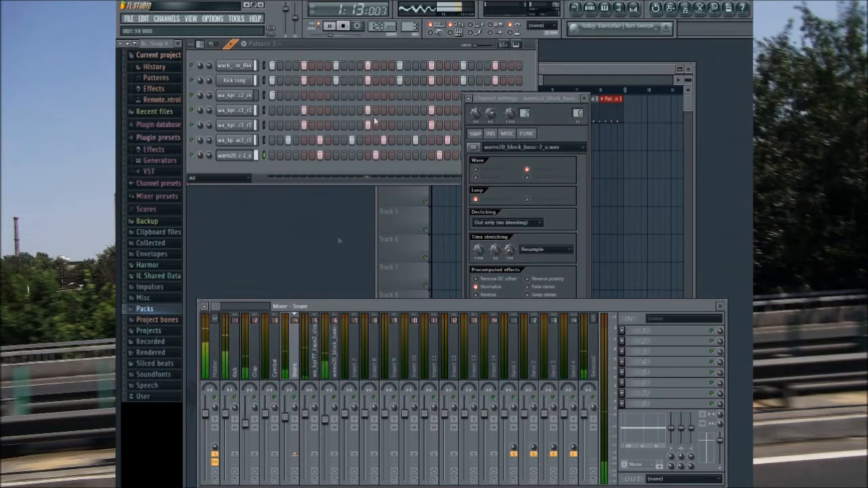
click(308, 424)
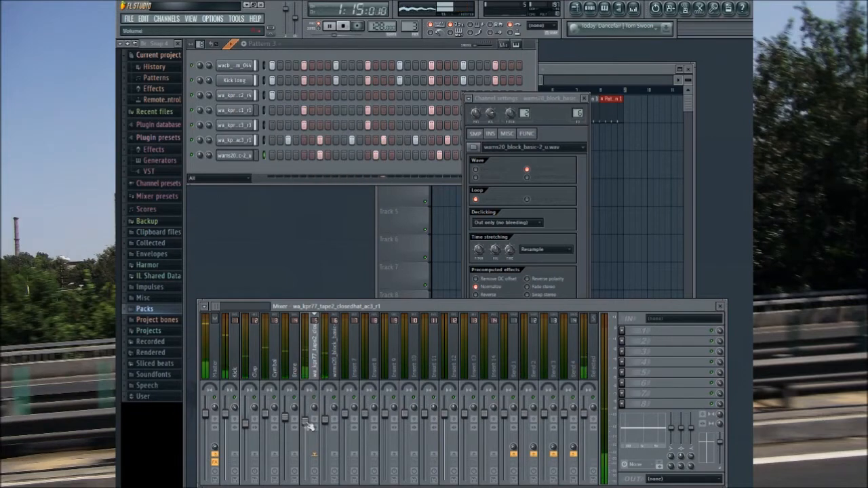
click(271, 416)
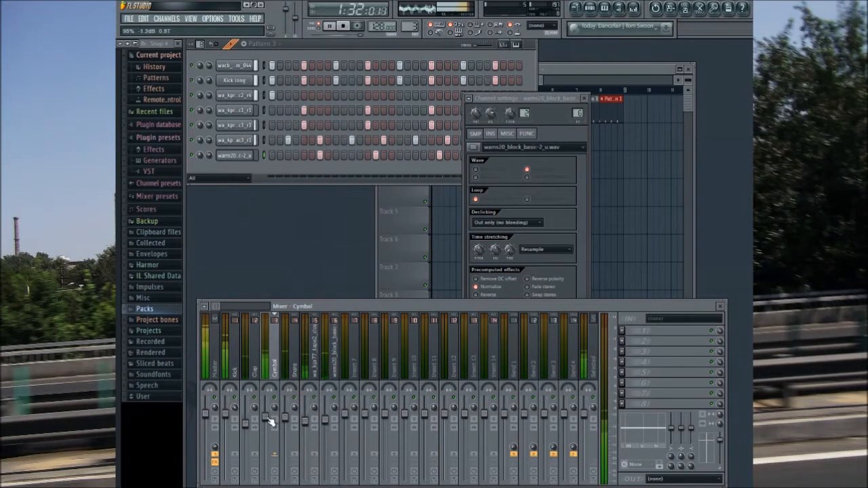
click(327, 420)
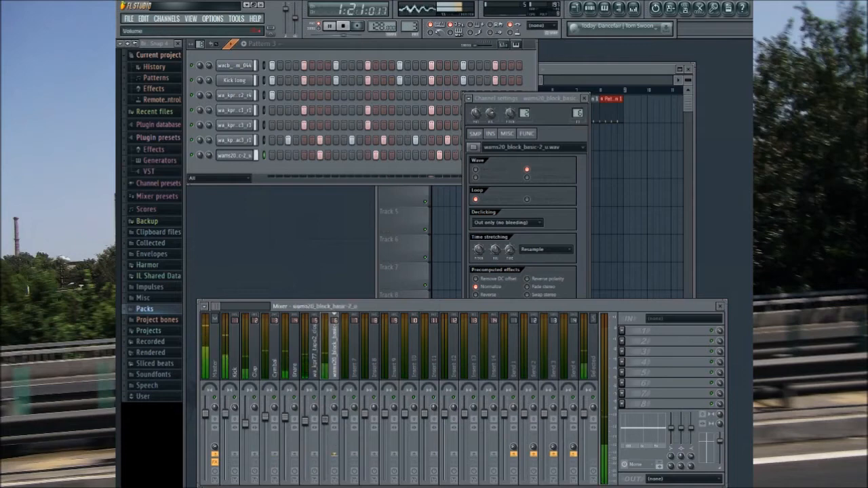
click(343, 26)
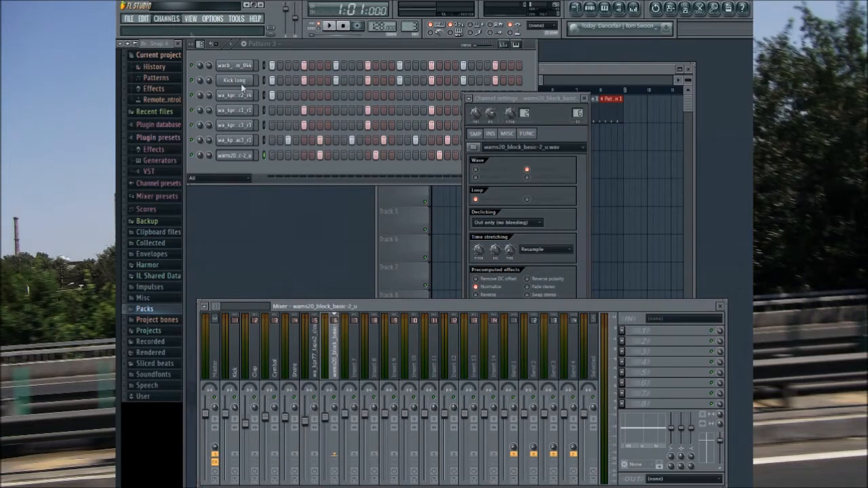
Step: Add a Harmless synth channel and switch to the empty Pattern 4
click(300, 350)
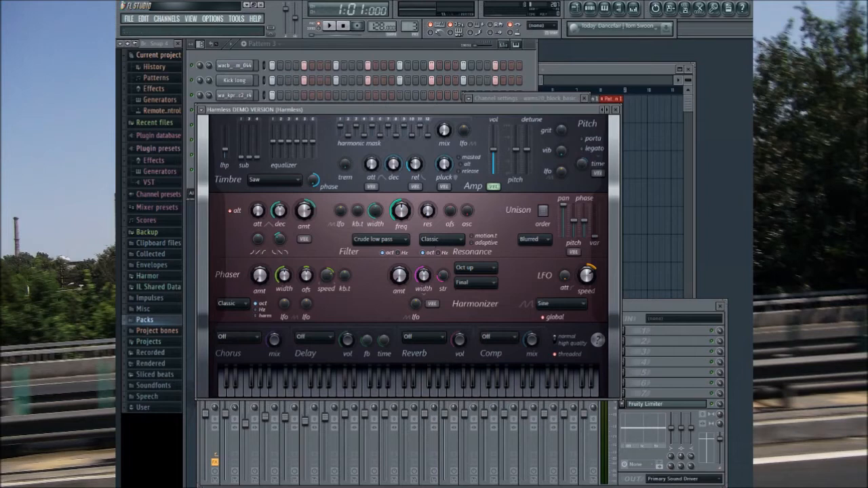
click(535, 71)
drag(410, 26, 411, 21)
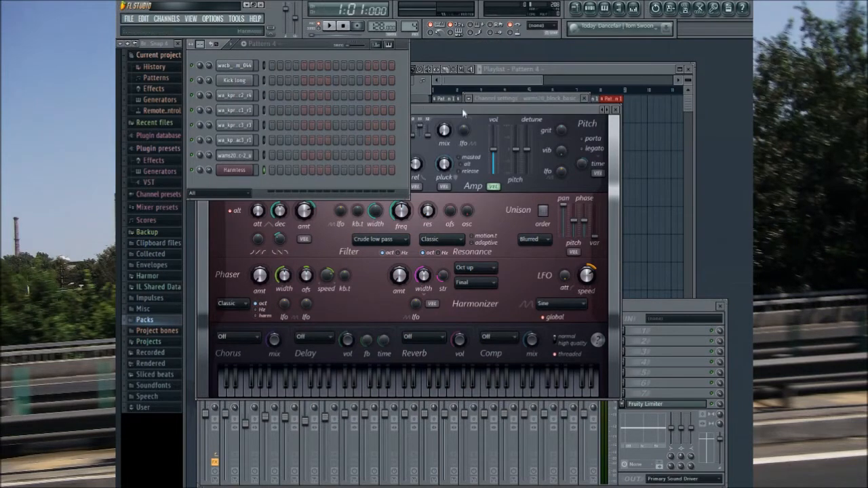
click(449, 181)
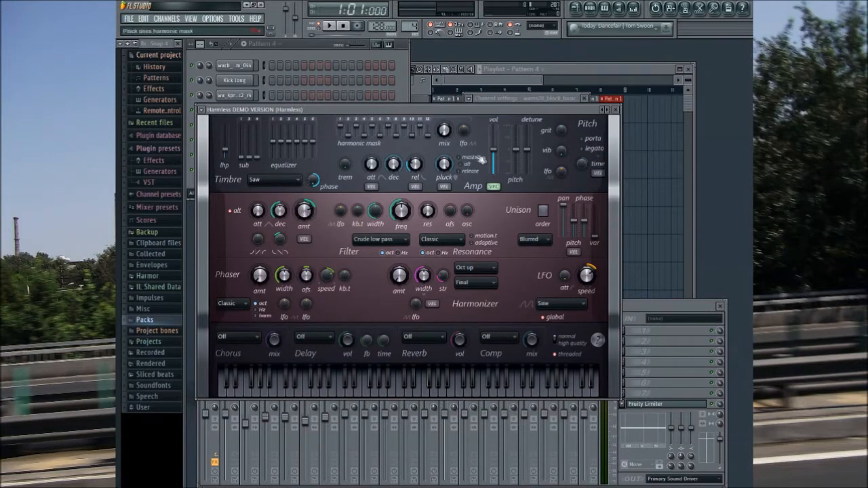
Step: Route the Harmless channel to mixer insert 7 and name the insert after it
click(615, 109)
click(231, 169)
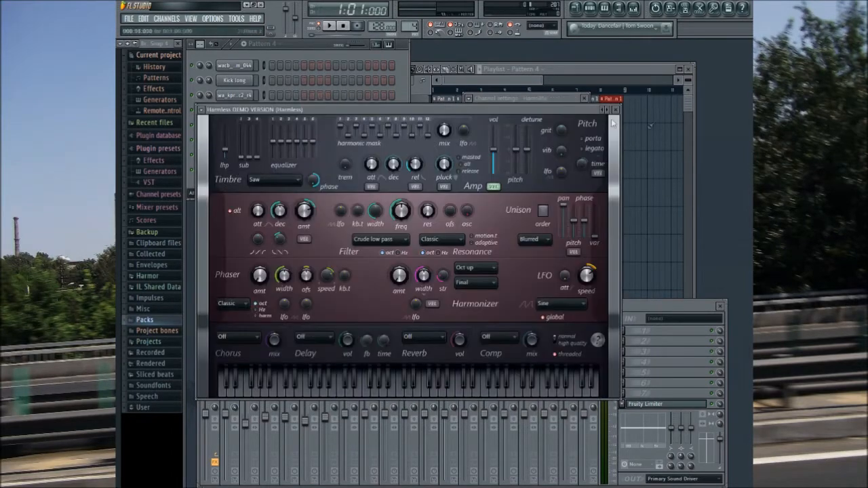
drag(517, 111, 537, 246)
click(468, 99)
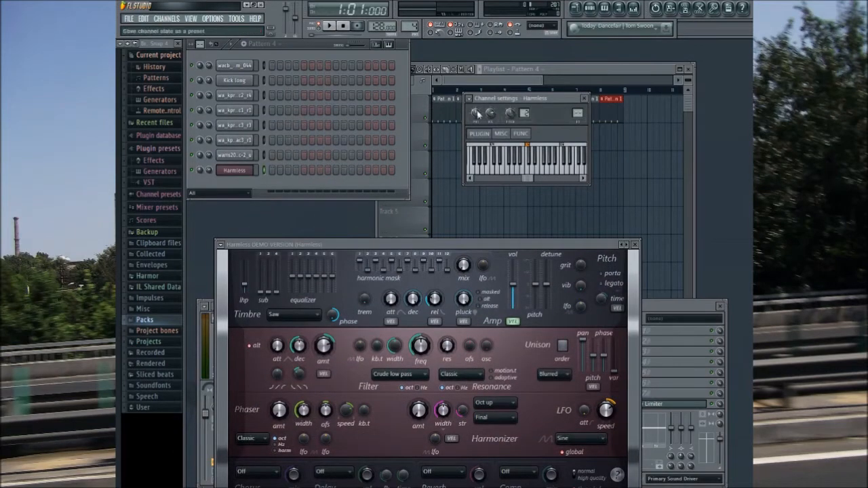
click(468, 146)
Step: Shape the Harmless tone with a Double saw timbre, adjusted sub and low equalizer bands, and Classic unison of order 4 with minimum pan
drag(428, 243, 427, 126)
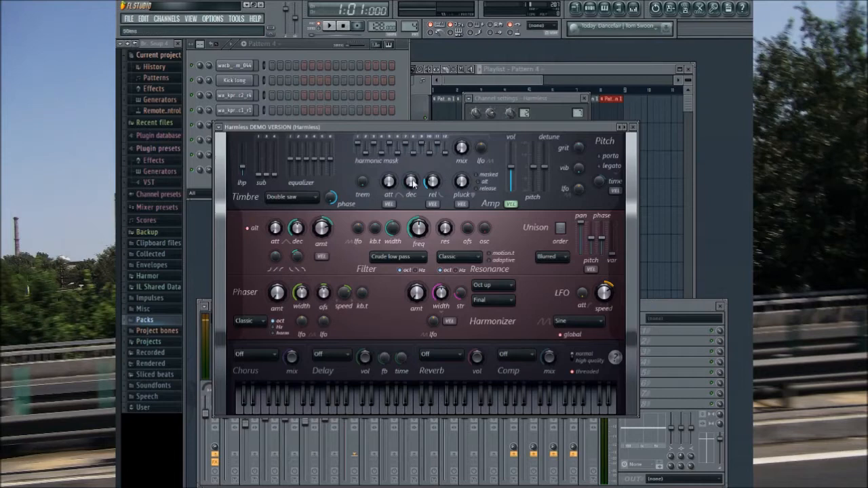
drag(258, 176, 258, 167)
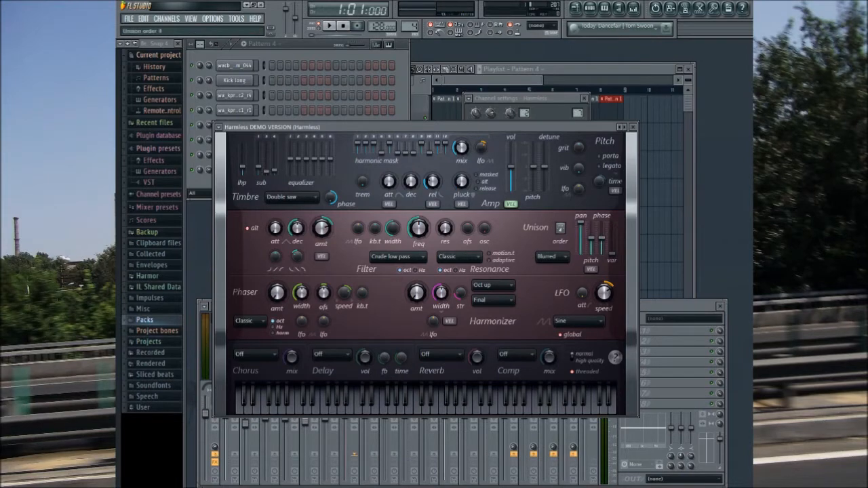
drag(581, 223, 581, 257)
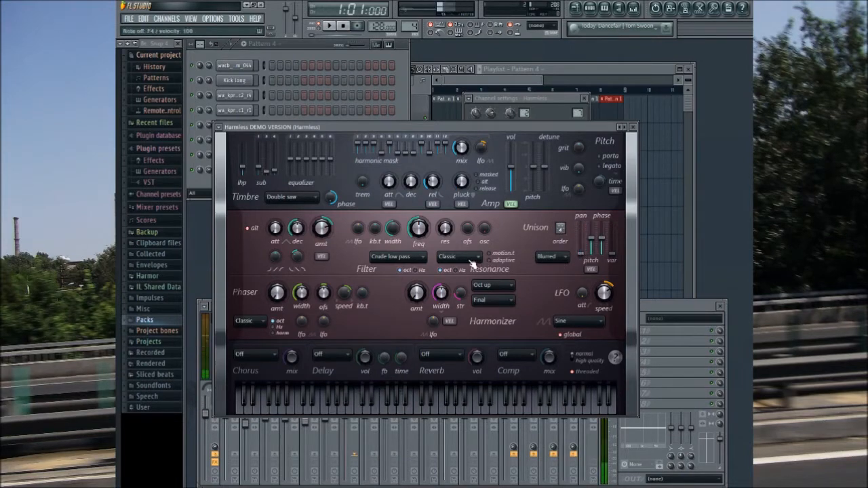
click(546, 274)
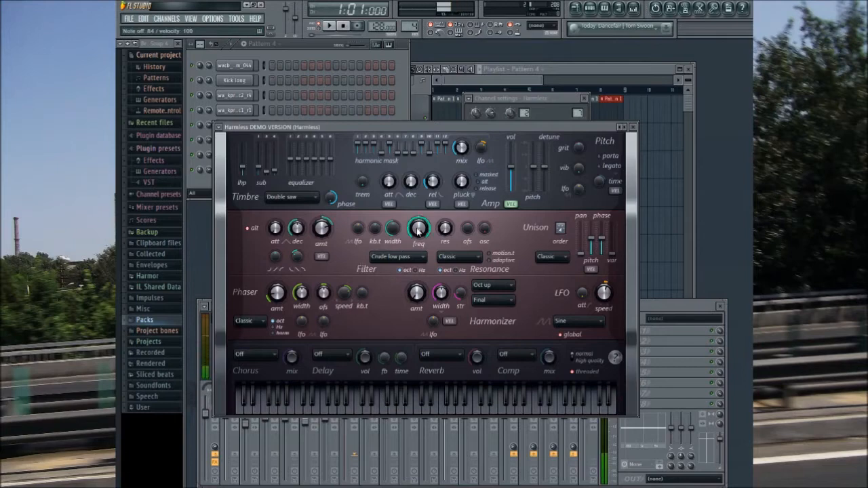
mouse_move(290, 160)
mouse_down()
mouse_move(290, 152)
mouse_move(298, 155)
mouse_up()
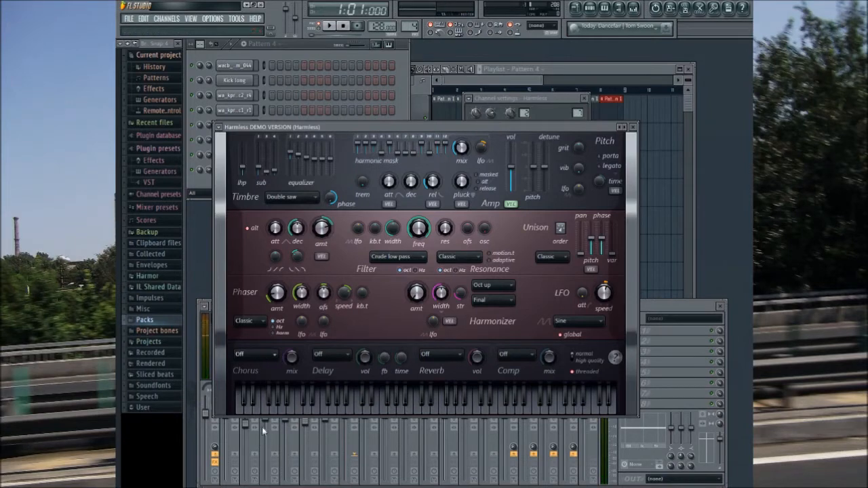
Step: Add Deep chorus, Ping-pong delay and Large hall reverb in Harmless, and turn the reverb volume down
click(259, 396)
click(328, 391)
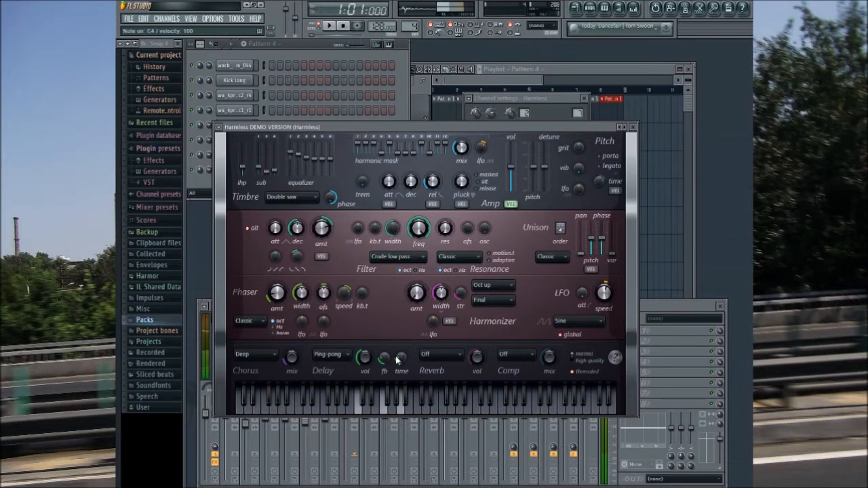
click(447, 401)
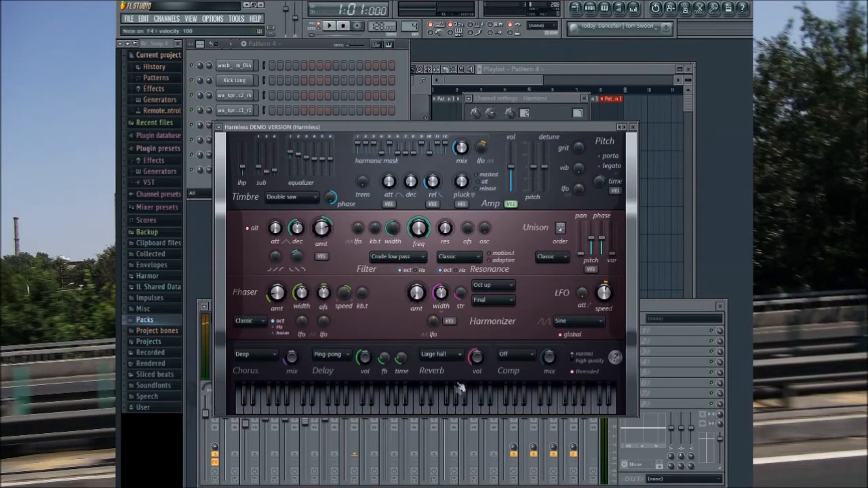
drag(475, 359, 476, 377)
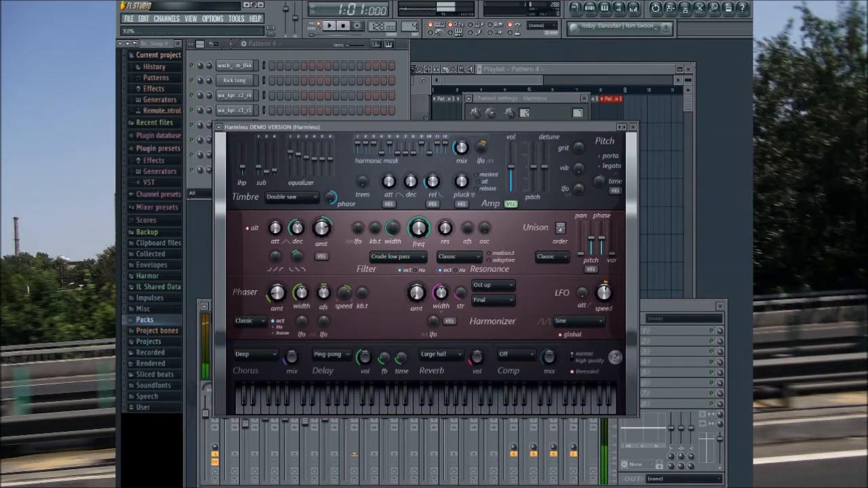
Step: Set the Harmless compressor to Warming with a lower mix and switch the synth to high quality
click(534, 371)
drag(548, 359, 548, 377)
click(583, 359)
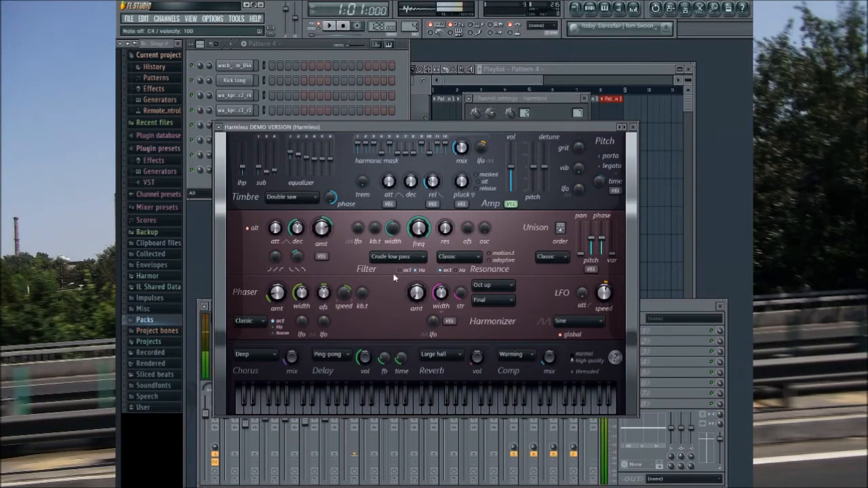
drag(242, 167, 242, 143)
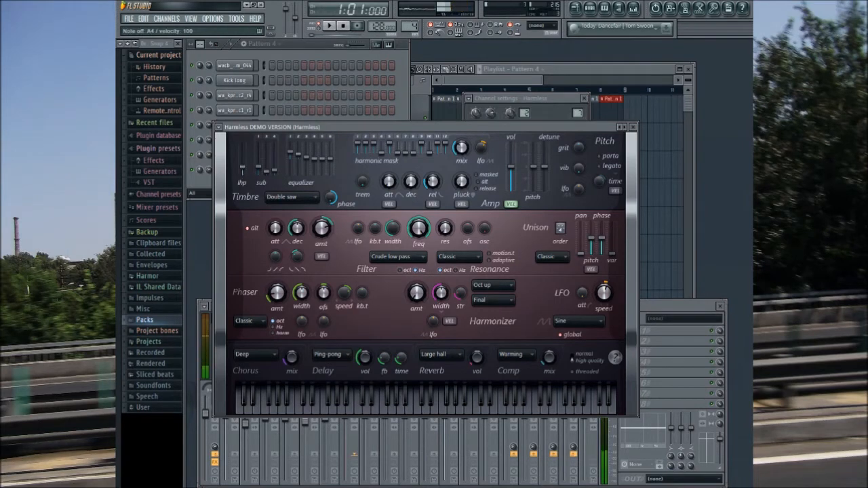
Step: In the Harmless piano roll, enter a C4, F4 and A4 chord at the start of bar 1, each note one step long
click(633, 128)
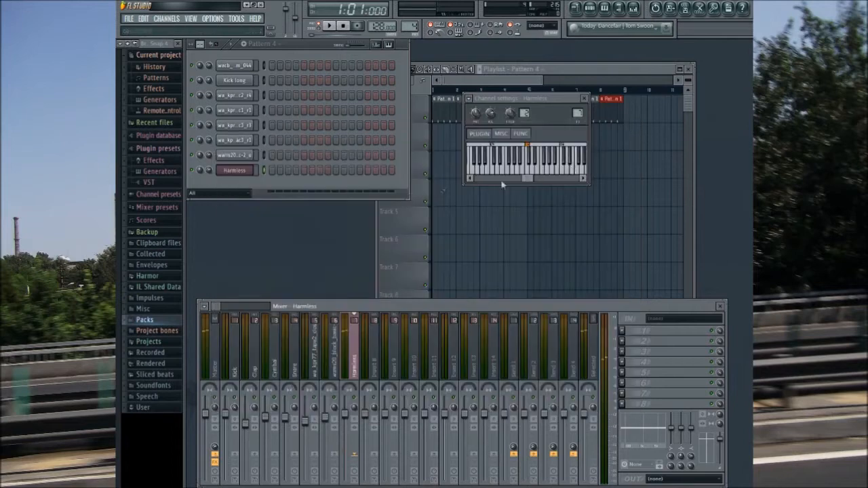
right_click(256, 171)
click(275, 175)
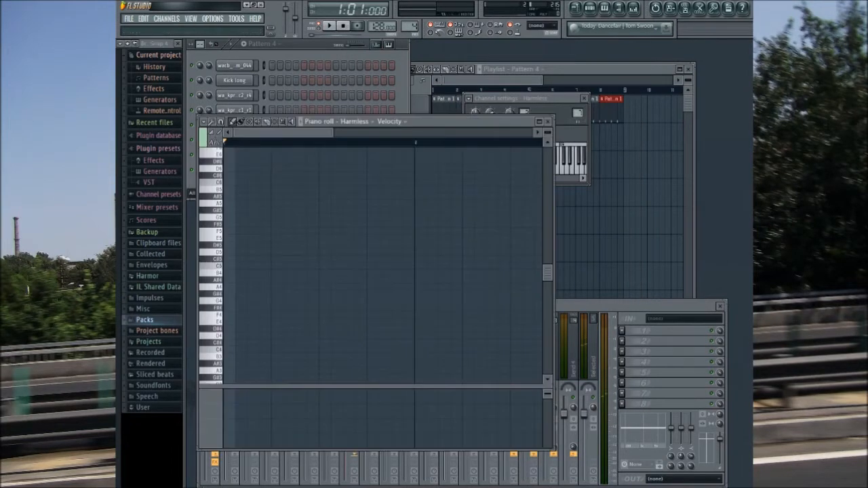
click(210, 287)
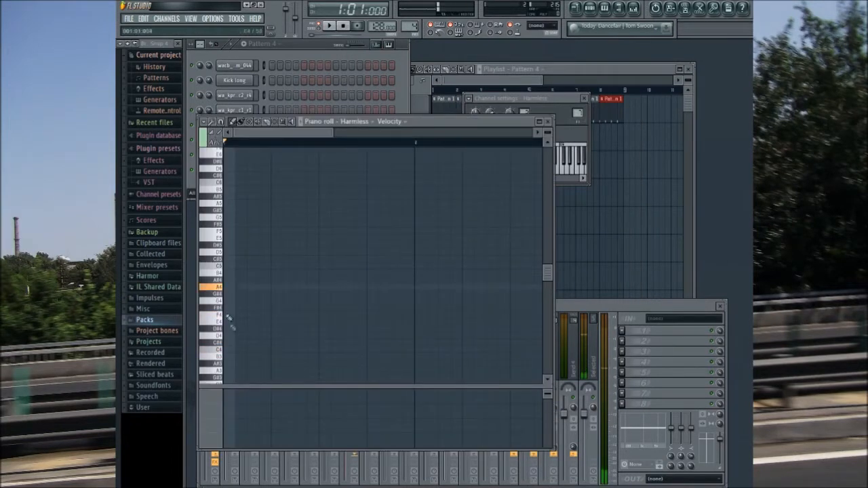
click(226, 350)
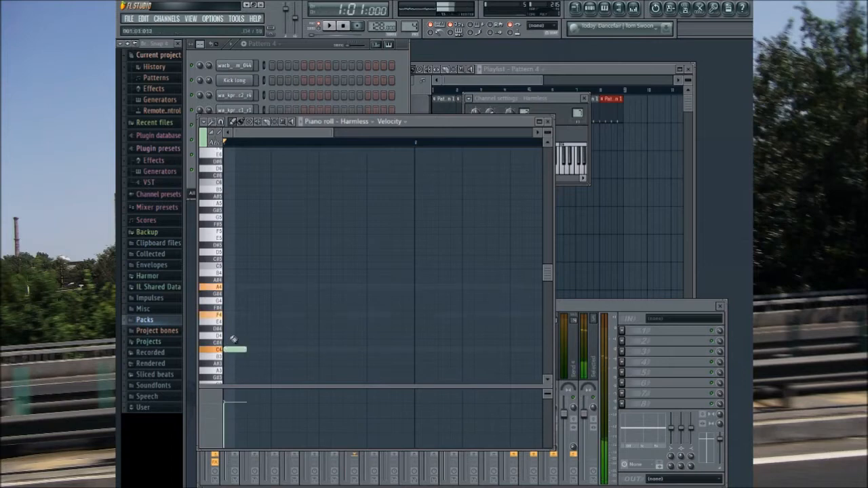
click(228, 315)
click(228, 287)
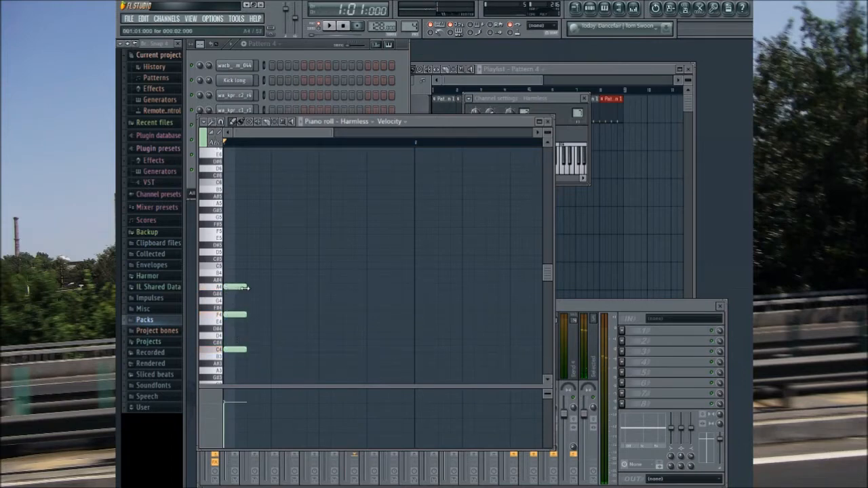
drag(245, 315, 235, 314)
drag(250, 351, 236, 350)
Step: Repeat the C4, F4 and A4 chord on steps 3 and 5
click(254, 287)
click(253, 315)
click(253, 350)
click(277, 287)
click(276, 314)
click(276, 349)
Step: Play Pattern 4 while adding the C4, F4 and A4 chord on step 7, and stop playback
click(338, 27)
click(300, 288)
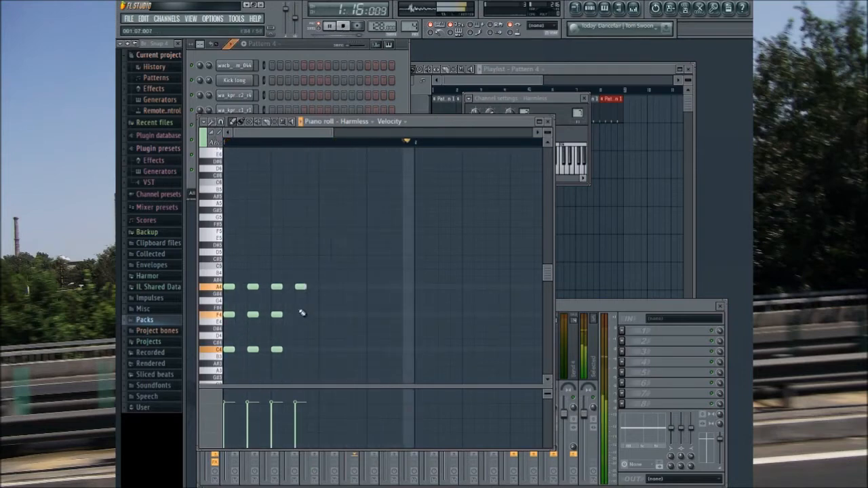
click(300, 350)
click(301, 308)
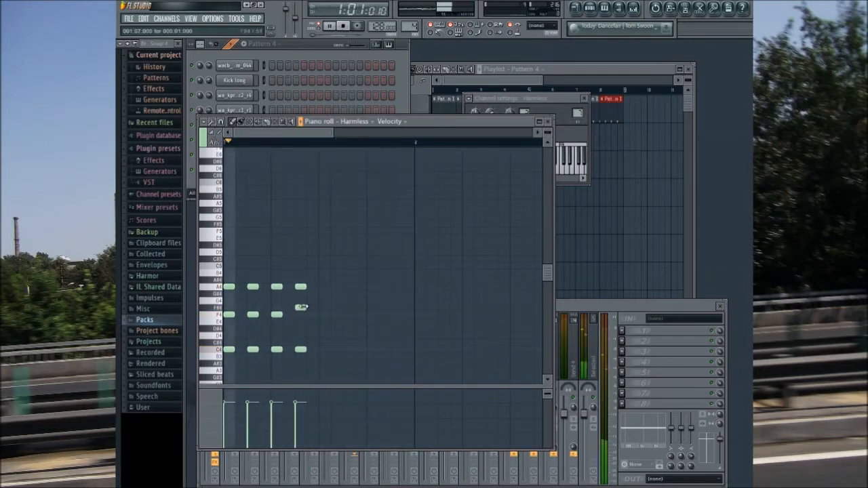
click(343, 27)
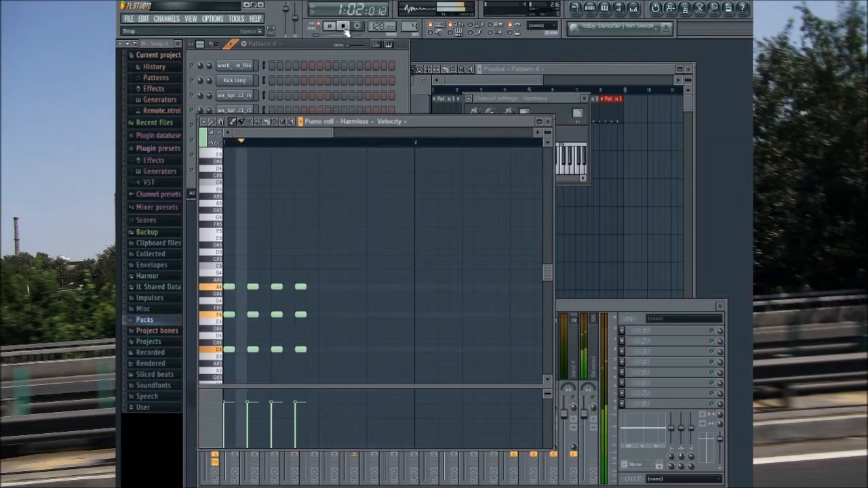
click(343, 27)
Step: Audition notes for the next chord, playing G4, B4 and E5 together several times
key(v)
key(n)
key(w)
key(b)
key(m)
key(e)
key(b)
key(m)
key(e)
key(b)
key(m)
key(e)
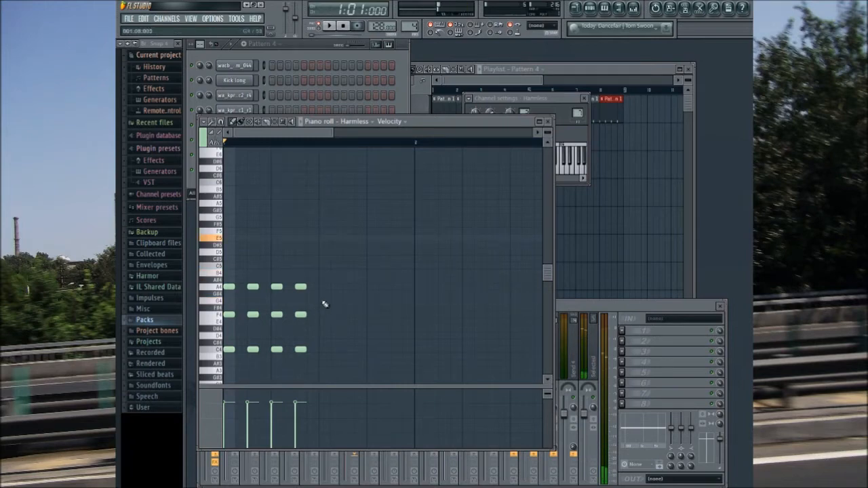
Step: Enter a one-step chord of G4, B4 and E5 on step 9
click(324, 299)
click(324, 265)
click(325, 239)
drag(323, 265, 323, 273)
Step: Duplicate the G4, B4 and E5 chord onto steps 11, 13 and 15
click(276, 122)
drag(344, 199, 327, 321)
key(ctrl+b)
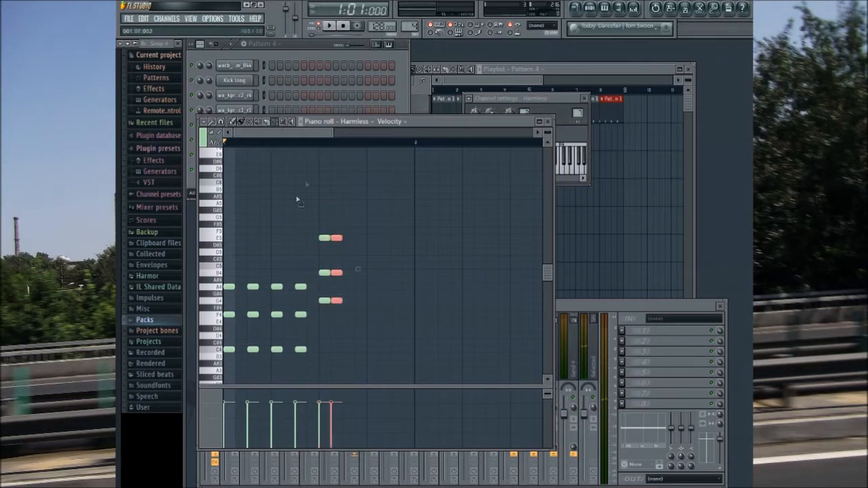
drag(337, 238, 396, 237)
key(ctrl+b)
key(ctrl+b)
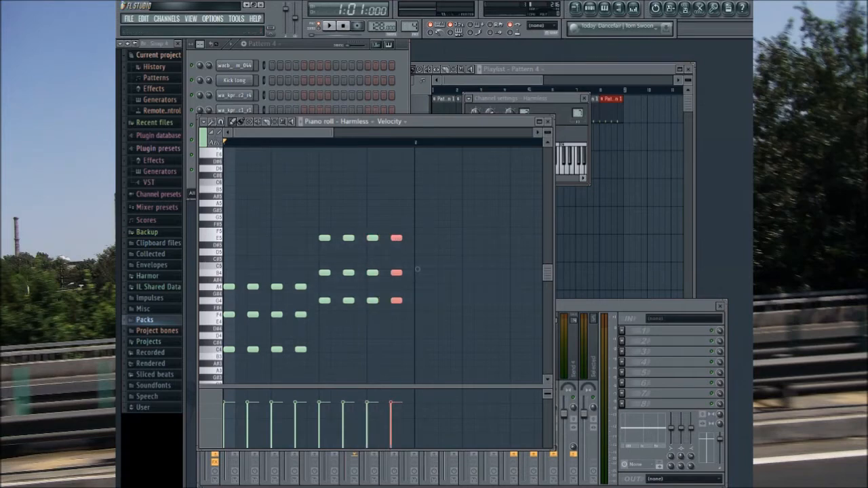
Step: Enter a one-step chord of A3, E4 and G4 on step 3 of bar 2 and play the pattern
click(332, 26)
click(441, 375)
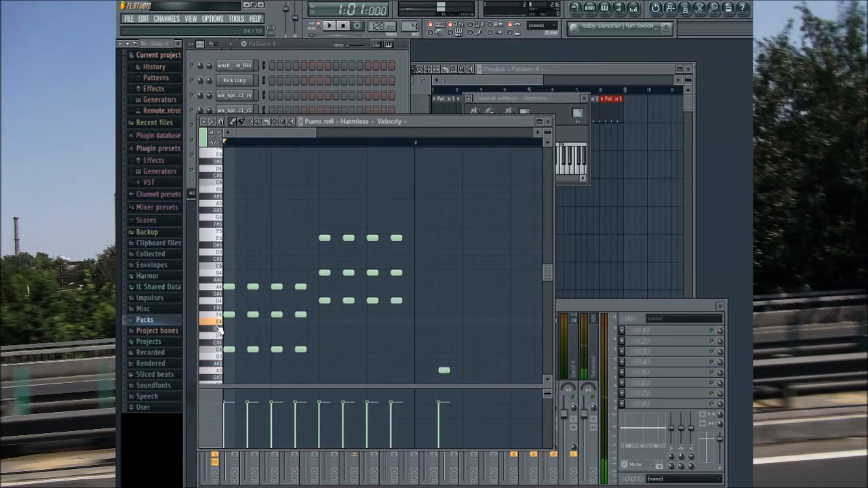
click(442, 322)
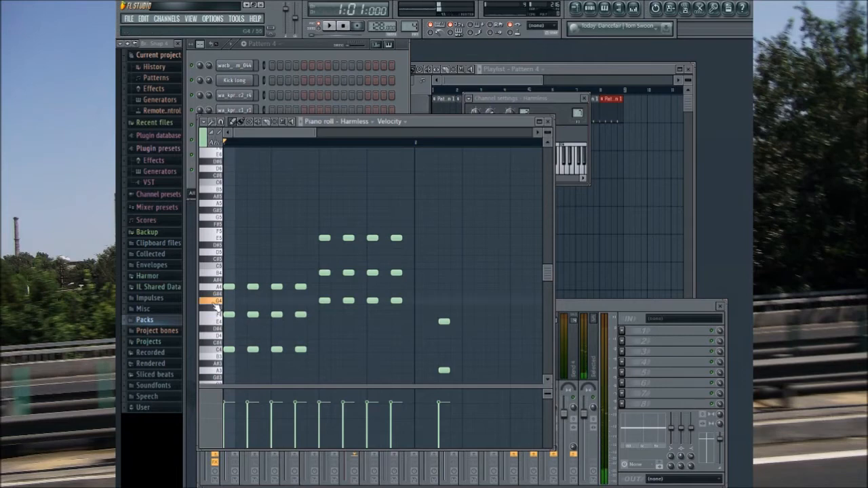
click(442, 301)
click(328, 25)
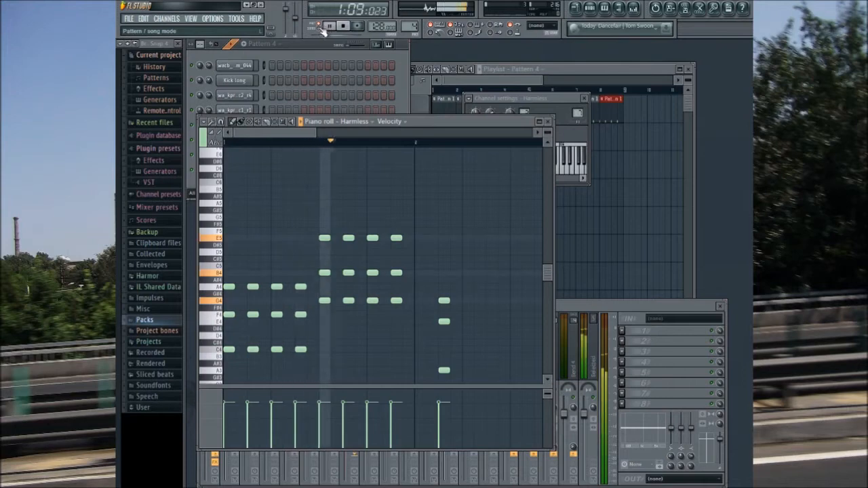
click(330, 26)
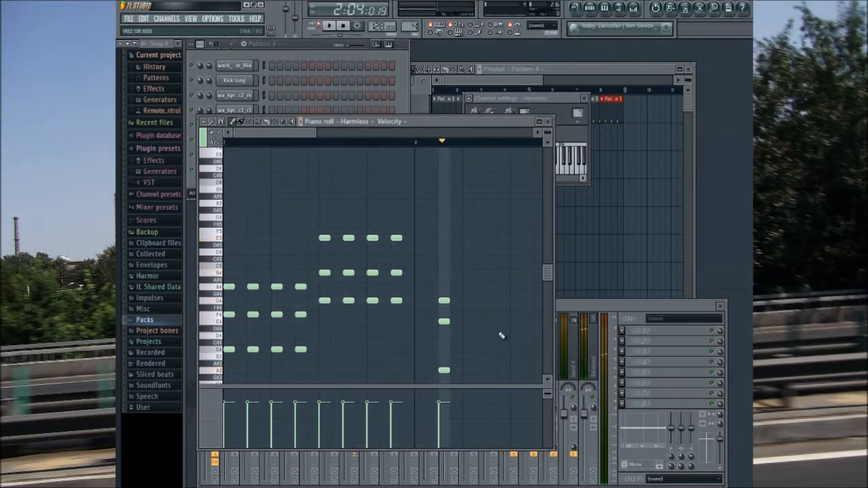
Step: Repeat the A3, E4 and G4 chord on steps 6 and 8 of bar 2 and play the pattern
click(479, 301)
click(479, 322)
click(480, 370)
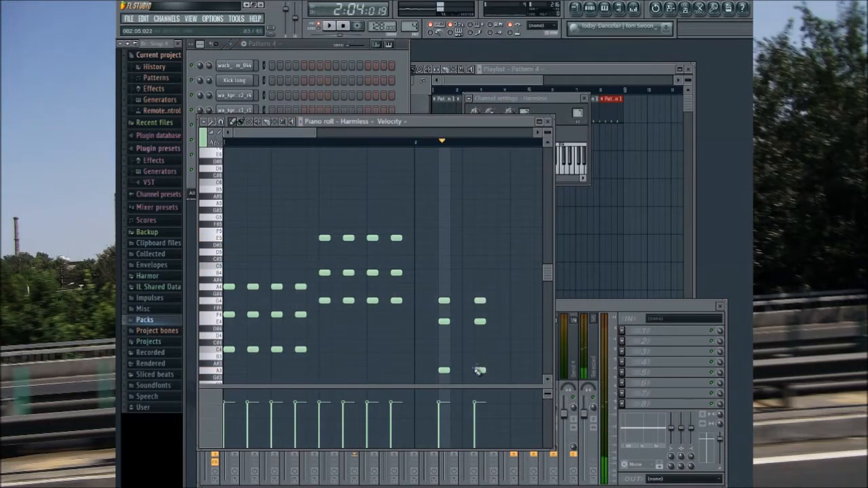
click(504, 300)
click(504, 321)
click(503, 371)
click(343, 27)
click(329, 27)
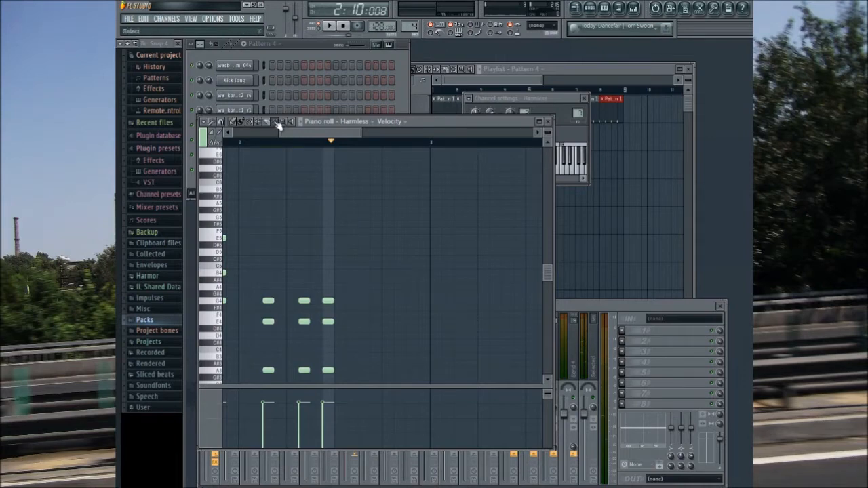
Step: Shift bar 2's last two chords one step later, to steps 7 and 9, and listen to the result
drag(299, 277, 339, 360)
drag(302, 300, 315, 299)
click(343, 26)
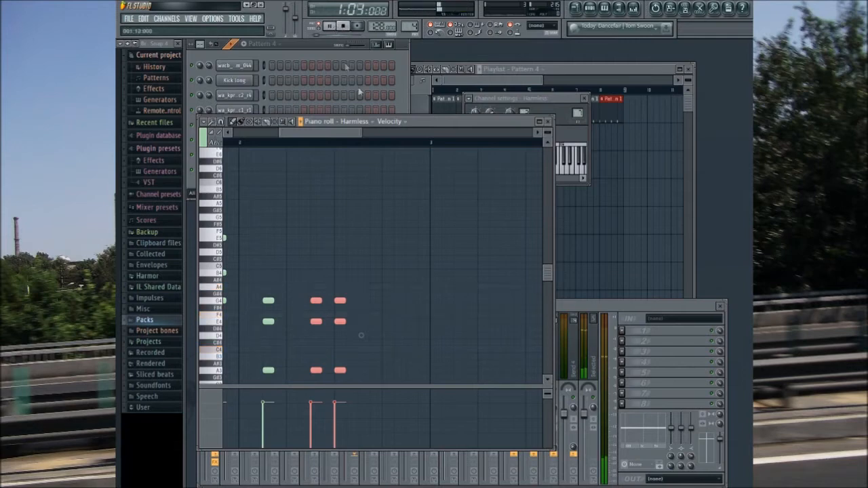
key(space)
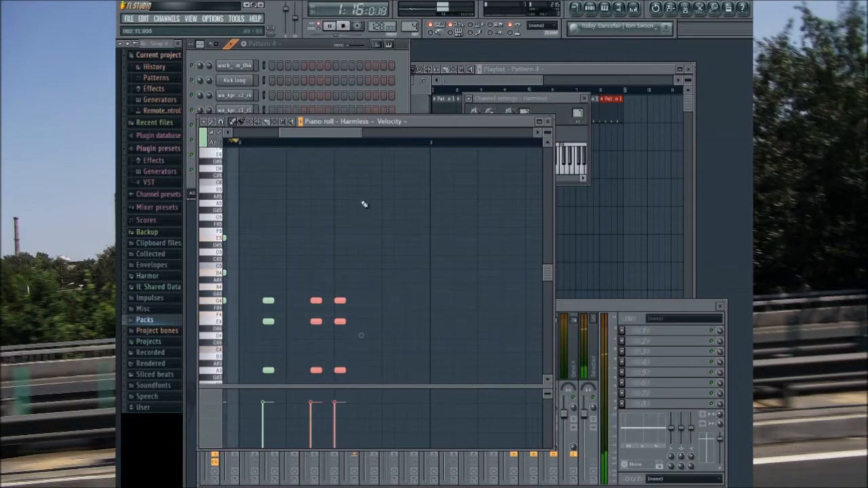
click(340, 27)
Step: Add another A3, E4 and G4 chord on step 12 of bar 2 and play the pattern
click(375, 300)
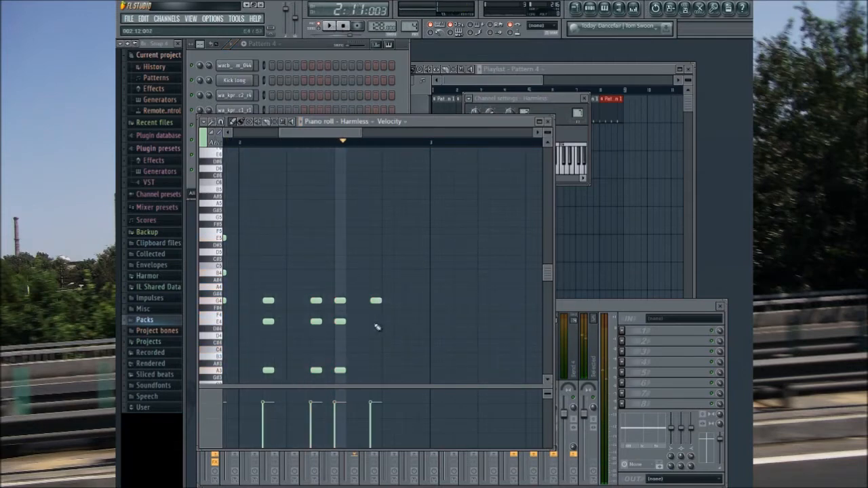
click(339, 27)
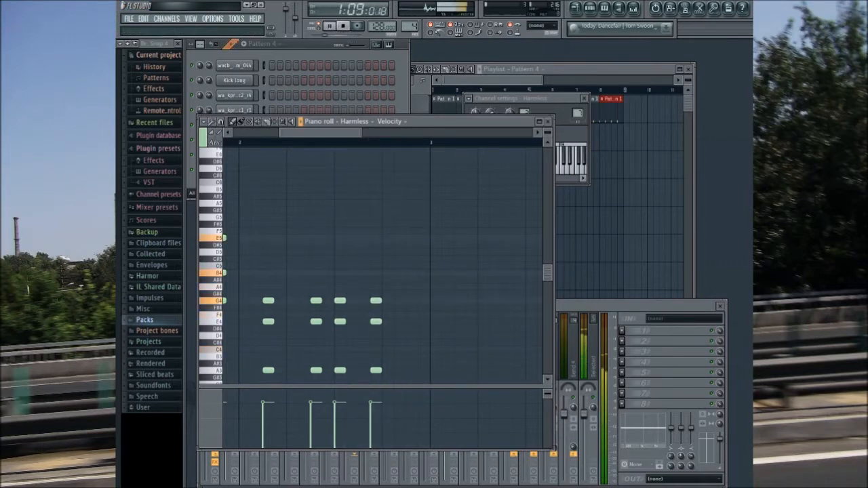
key(space)
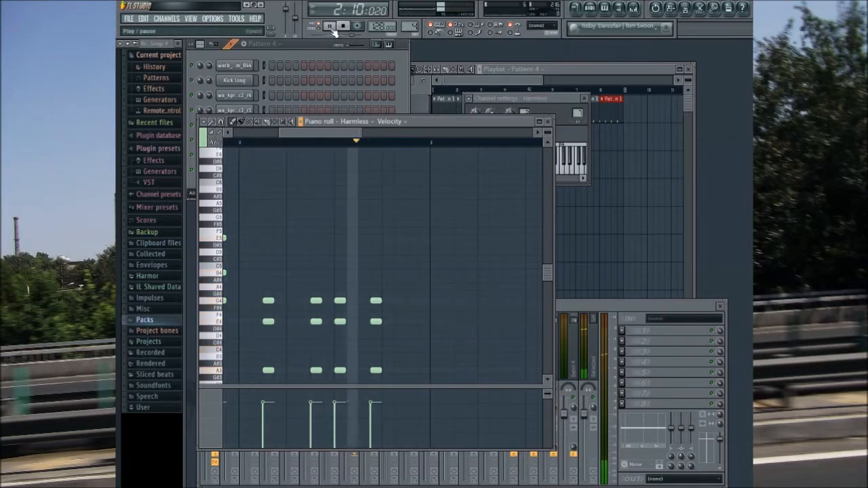
Step: Enter a D4, F4, B4 and D5 chord near the end of bar 2 and shift it to step 15 during playback
click(395, 337)
drag(394, 276, 391, 248)
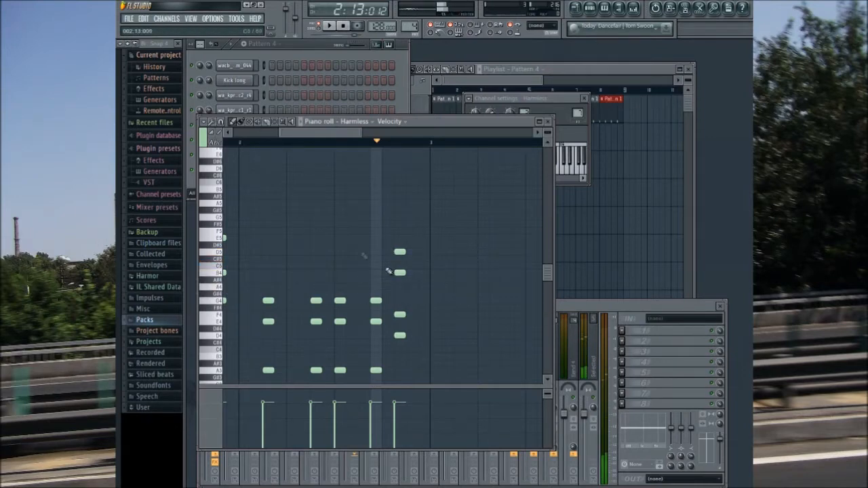
click(342, 25)
click(329, 26)
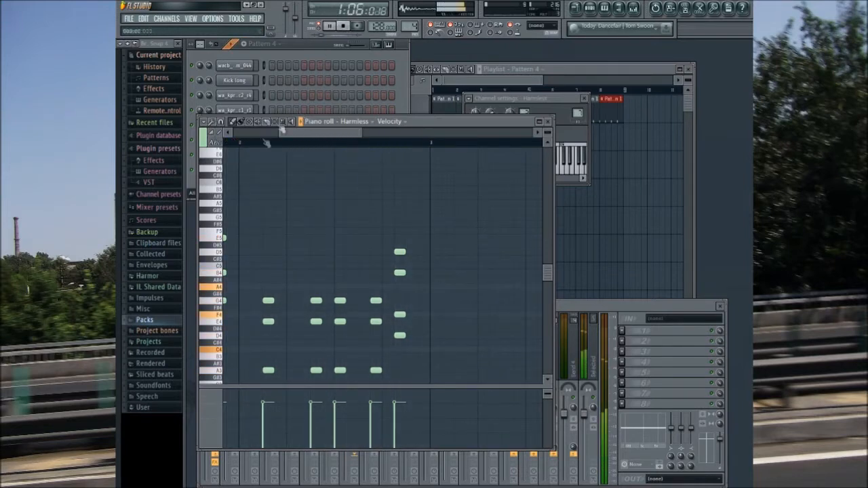
drag(398, 224, 415, 357)
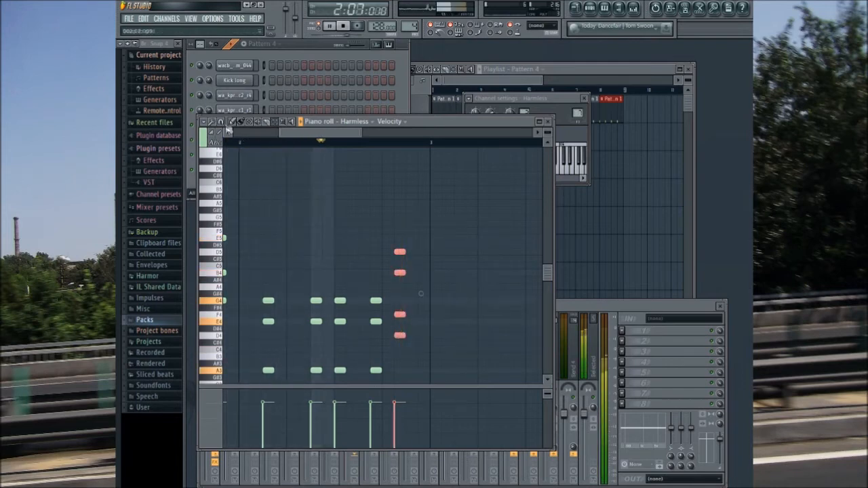
drag(396, 250, 407, 250)
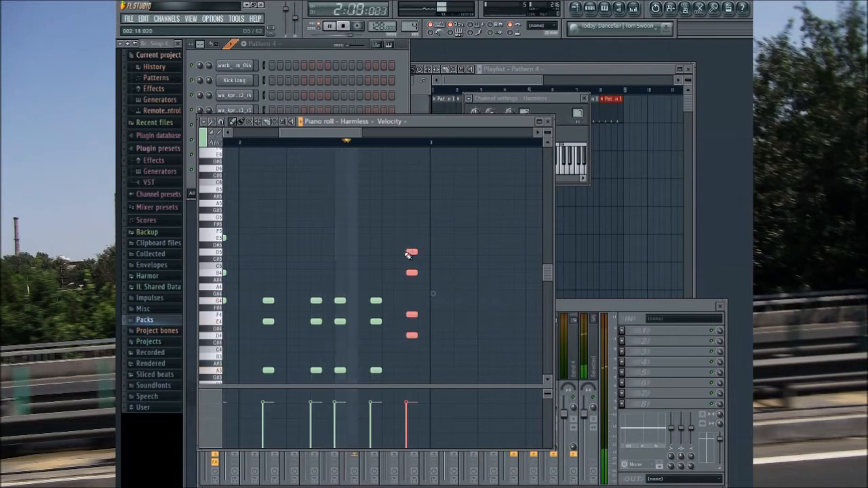
Step: Transpose bar 2's four A3, E4 and G4 chords up seven semitones and its last chord down two semitones, and stop playback
drag(267, 222, 387, 385)
drag(268, 263, 267, 211)
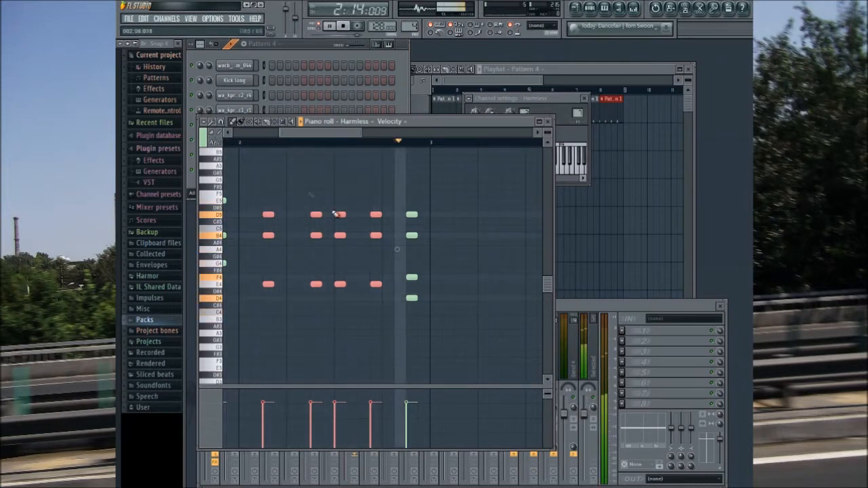
click(275, 123)
mouse_move(438, 203)
mouse_down()
mouse_move(394, 311)
mouse_move(410, 312)
mouse_up()
click(234, 122)
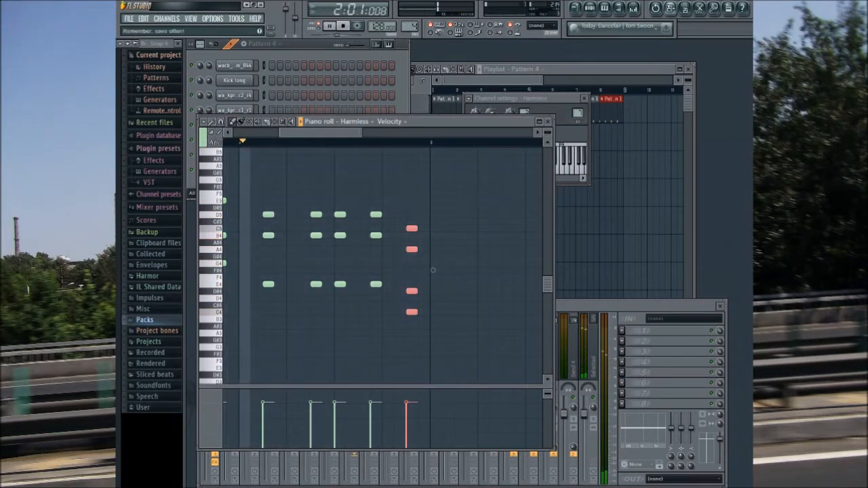
click(342, 26)
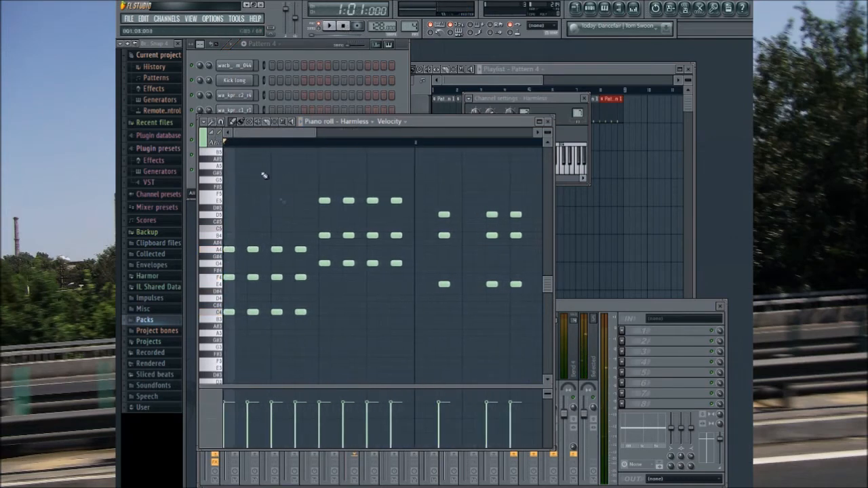
Step: Place Pattern 4 four times in a row on playlist Track 2, filling bars 1 to 8
scroll(297, 226, up, 2)
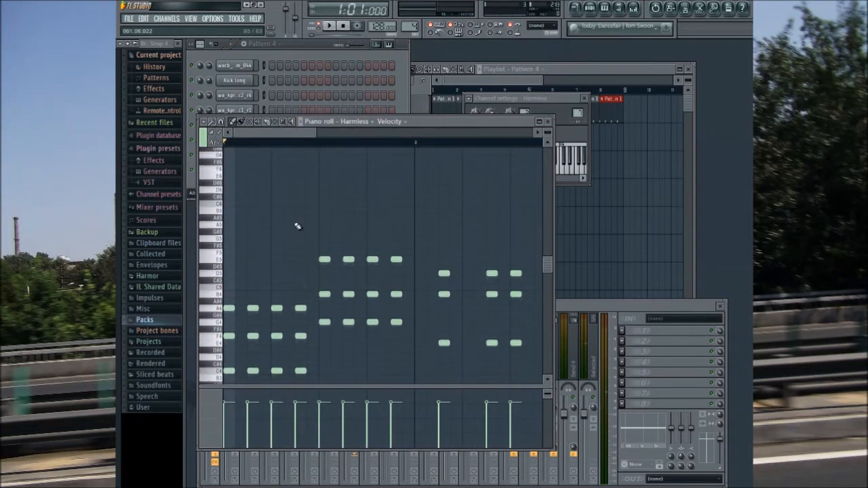
scroll(305, 224, down, 1)
mouse_move(286, 134)
mouse_down()
mouse_move(352, 134)
mouse_move(278, 138)
mouse_up()
click(402, 90)
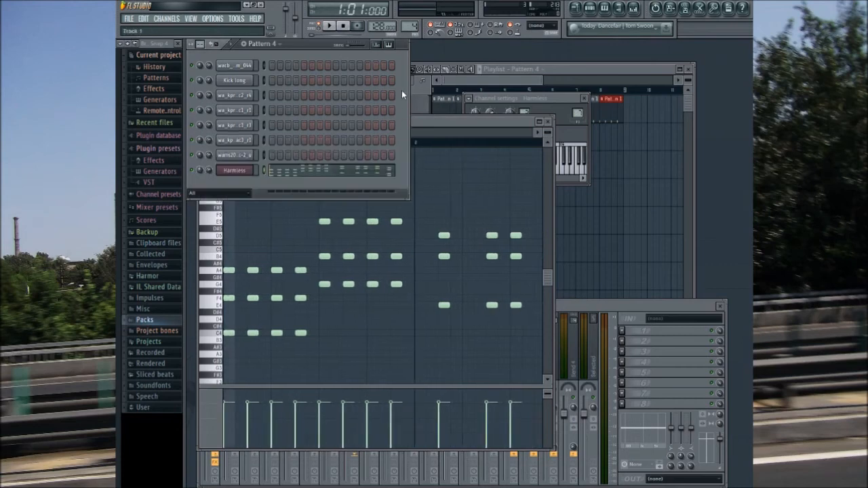
click(483, 87)
mouse_move(448, 138)
mouse_down()
mouse_move(590, 140)
mouse_move(571, 139)
mouse_up()
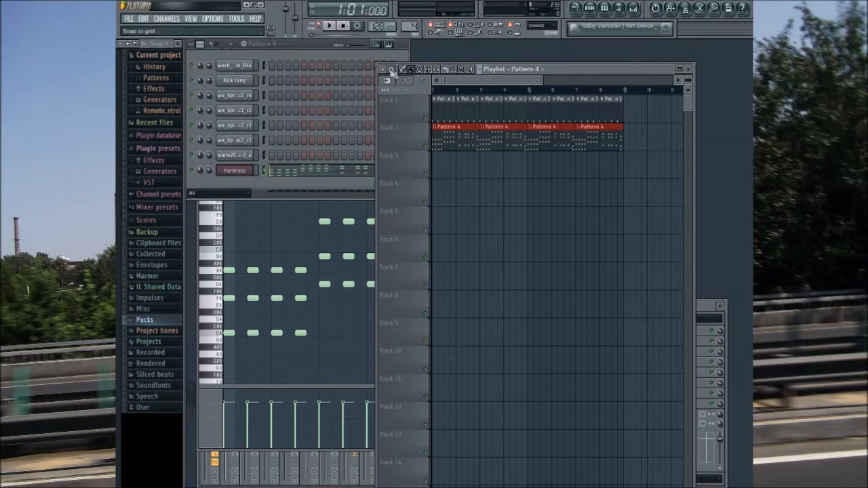
Step: Delete the four Pattern 4 clips from playlist Track 2
right_click(458, 134)
right_click(503, 137)
right_click(552, 141)
right_click(564, 144)
drag(496, 83, 481, 83)
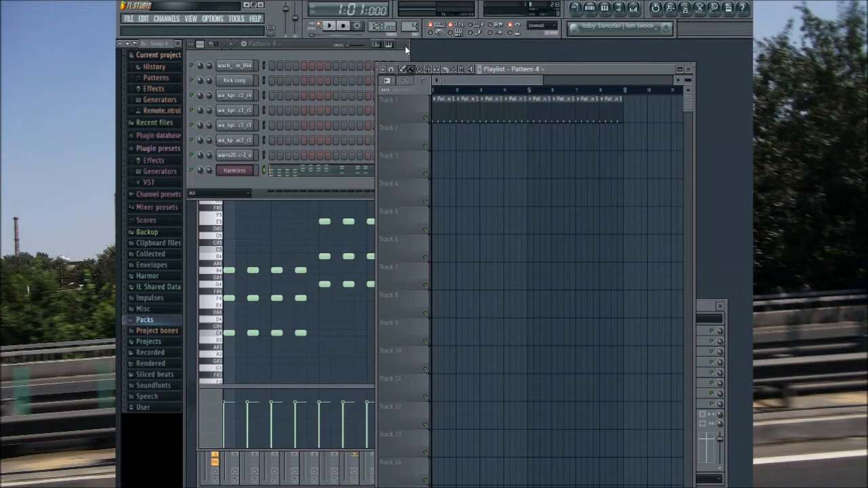
Step: Browse the wa_jp8_fx, wa_808_tape and drums sample packs, auditioning the wa_808tape_clap_04_sat2.wav clap
click(404, 45)
click(145, 320)
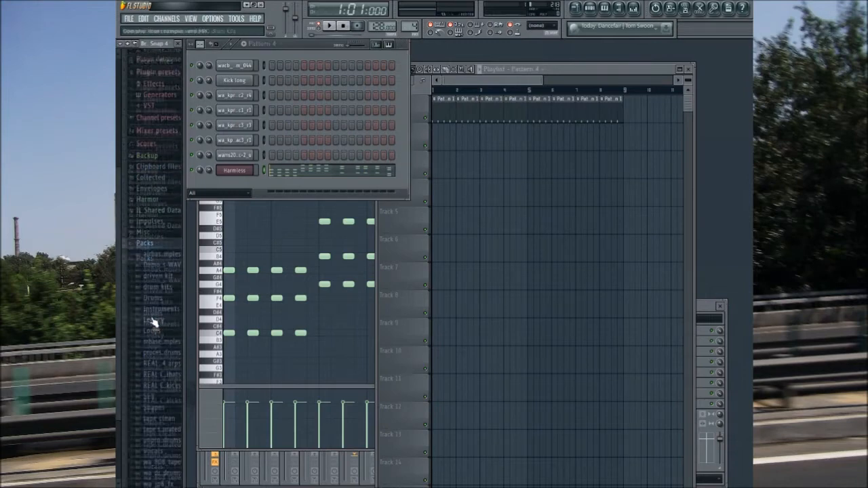
click(162, 396)
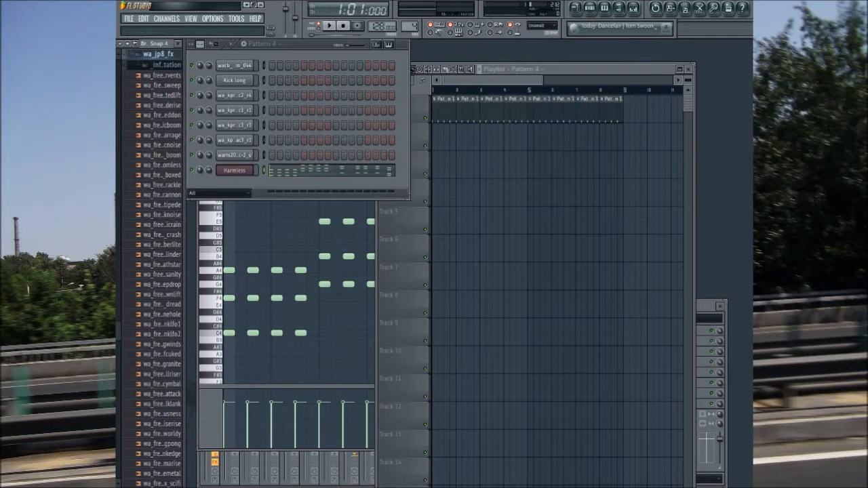
scroll(167, 120, up, 2)
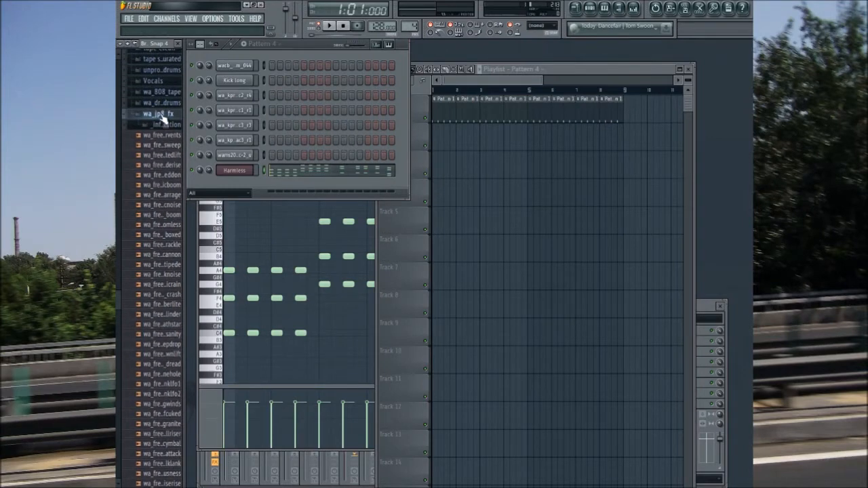
click(166, 92)
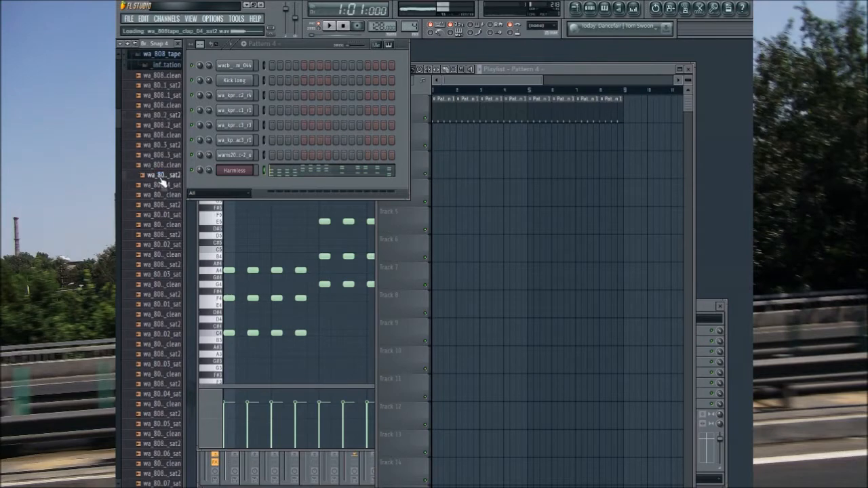
click(158, 58)
click(166, 65)
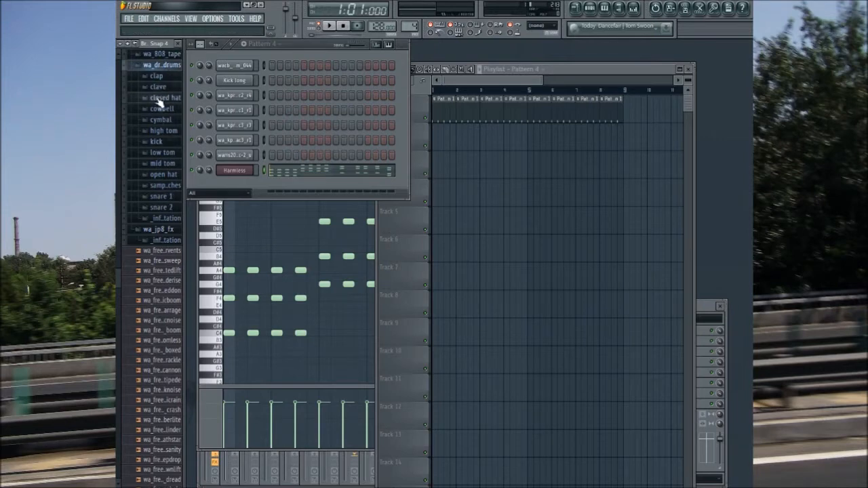
click(160, 65)
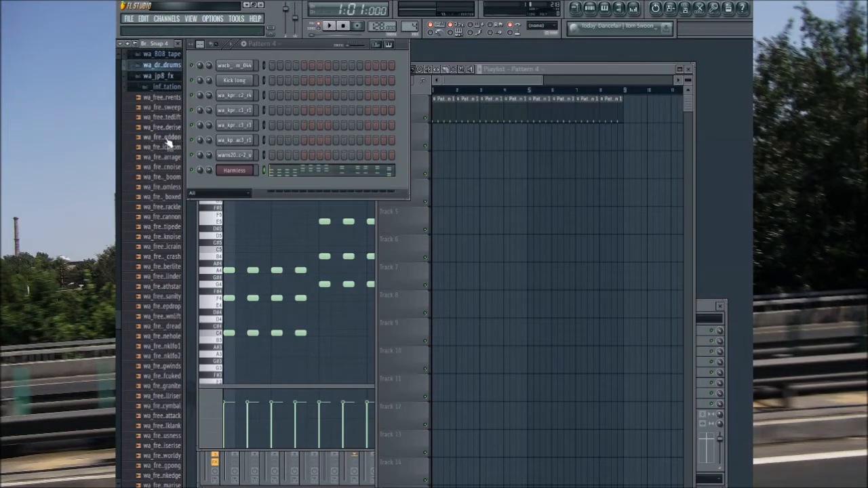
Step: Browse the wa_jp8_fx samples for effects and audition the wa_fre..anding sample near the end of the list
scroll(168, 143, down, 8)
scroll(175, 393, down, 1)
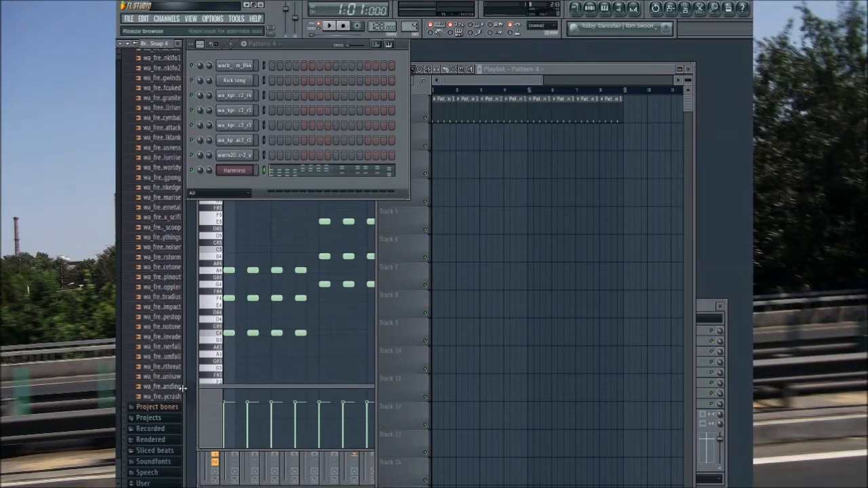
scroll(182, 389, up, 7)
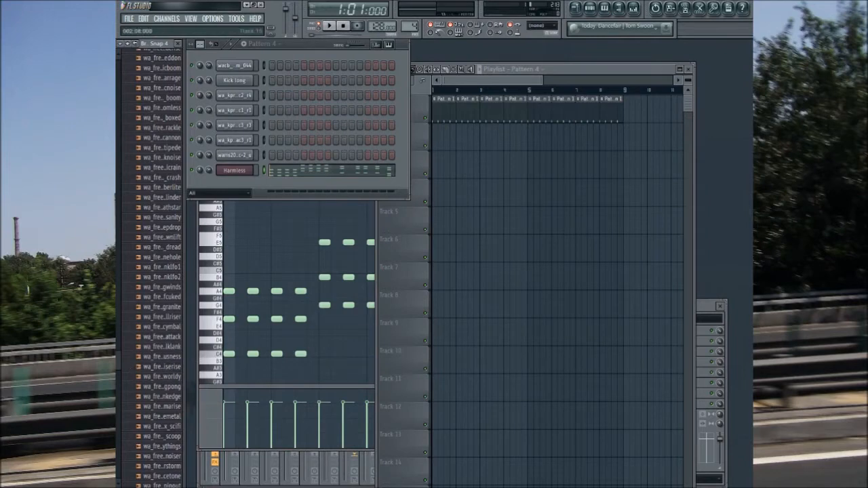
scroll(172, 429, down, 2)
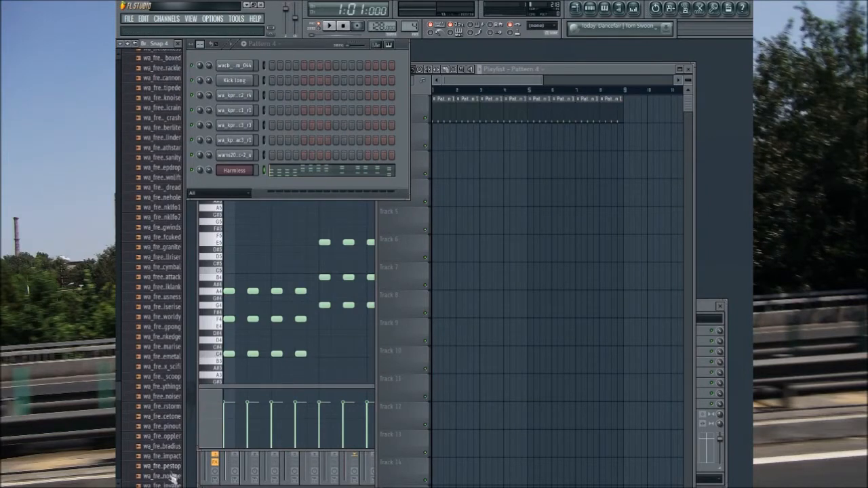
scroll(172, 467, down, 2)
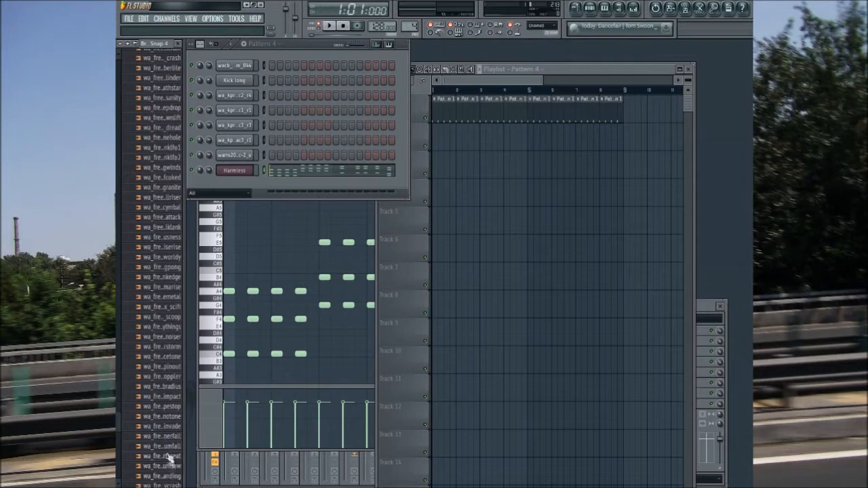
click(167, 477)
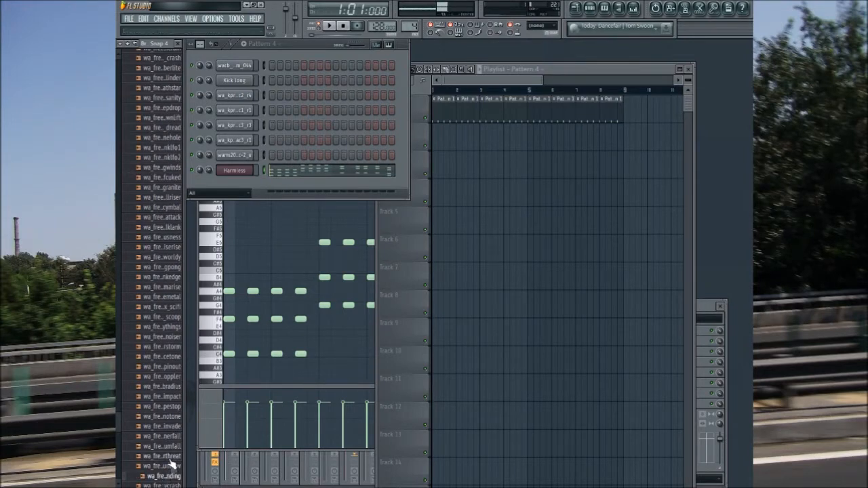
scroll(163, 341, up, 4)
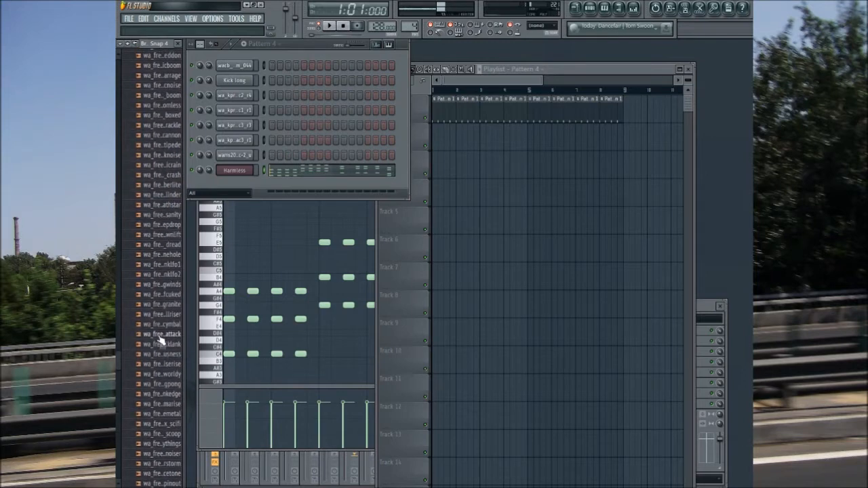
scroll(161, 341, down, 7)
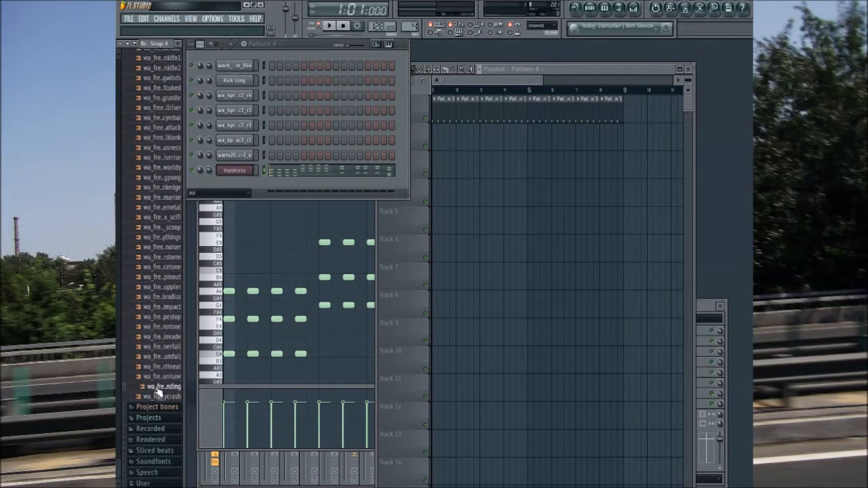
Step: Start song playback and replace the Pattern 1 clips in bars 5 to 8 of playlist Track 1 with four Pattern 2 clips
click(321, 31)
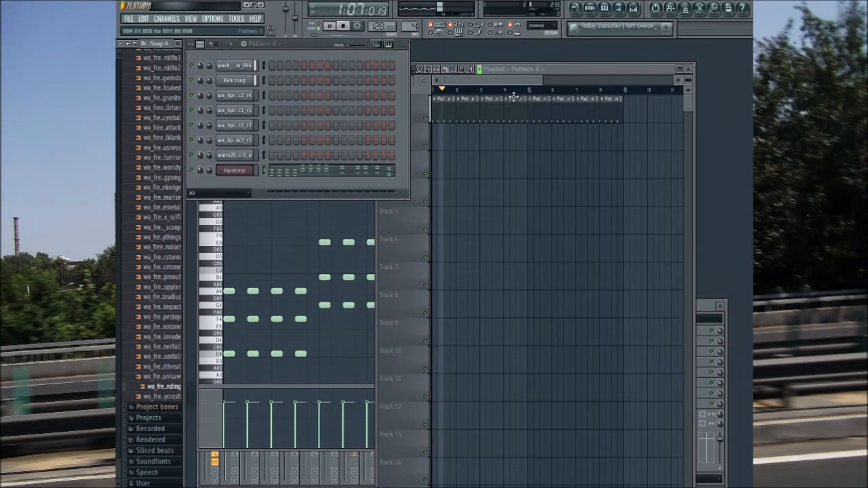
click(532, 83)
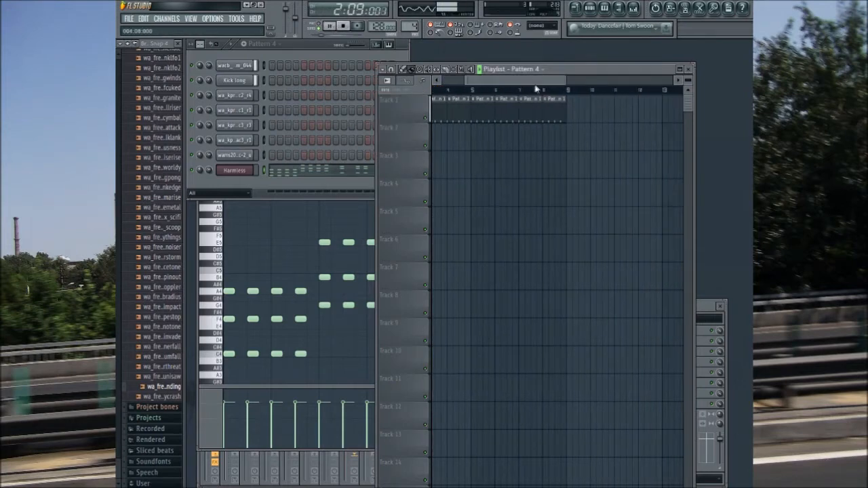
right_click(492, 108)
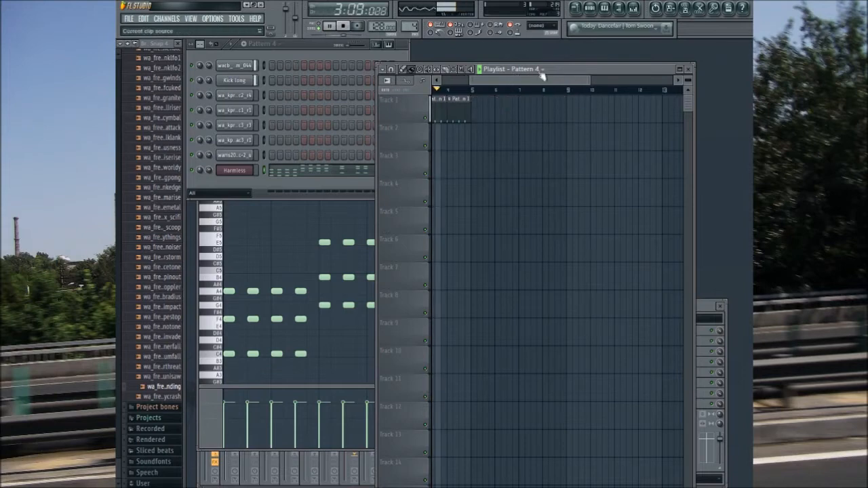
key(2)
drag(478, 112, 548, 112)
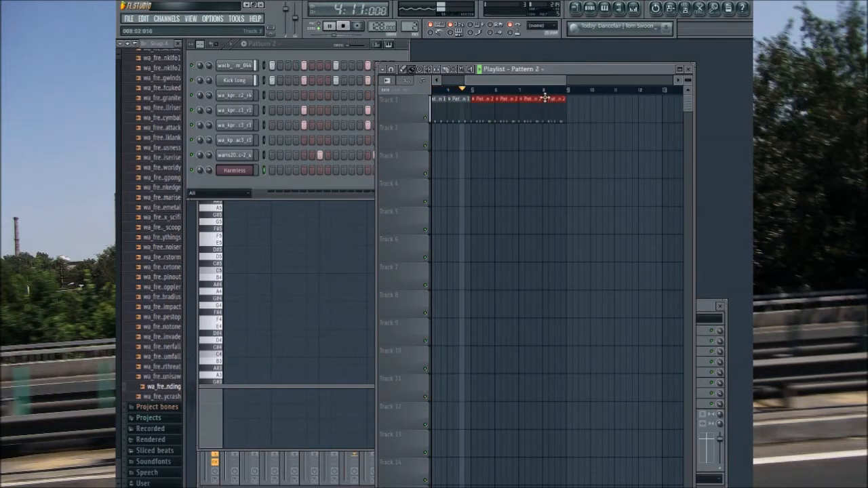
Step: Place Pattern 3 twice in a row on playlist Track 1, filling bars 9 to 12
scroll(523, 90, down, 2)
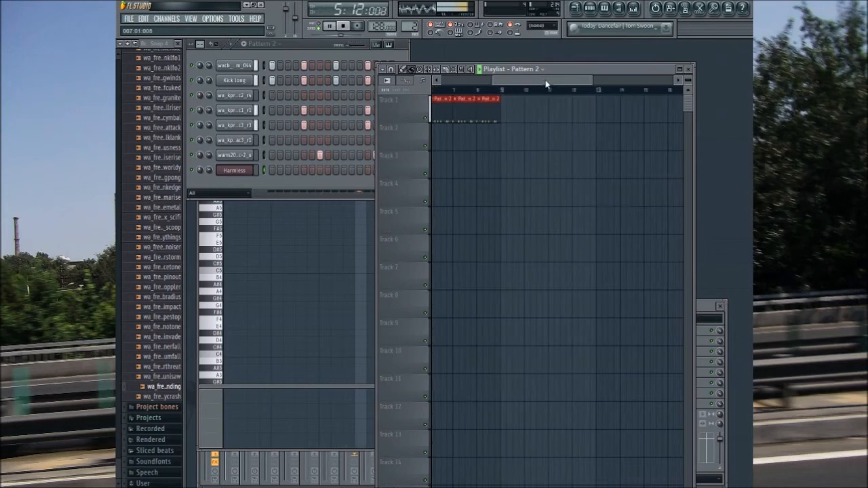
key(3)
mouse_move(503, 130)
mouse_down()
mouse_move(564, 135)
mouse_move(563, 101)
mouse_up()
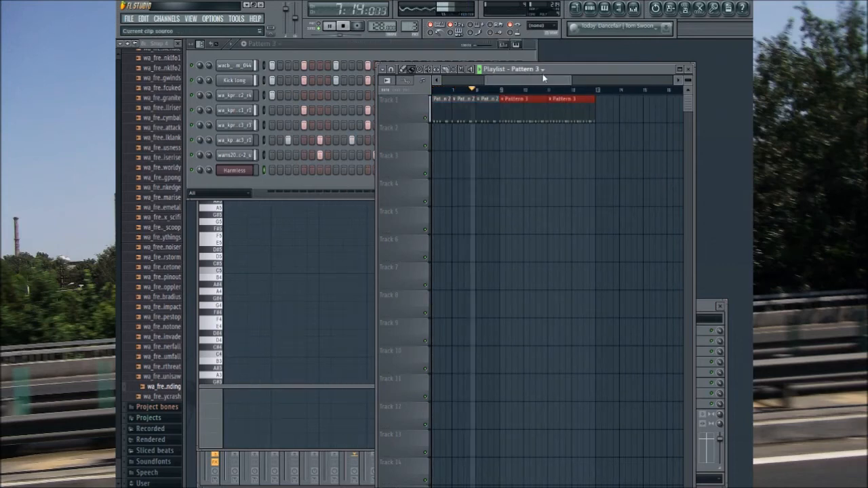
Step: Lower the mixer level of the wa_kpr77_tape2_closedhat insert slightly
scroll(552, 85, down, 1)
scroll(557, 85, down, 1)
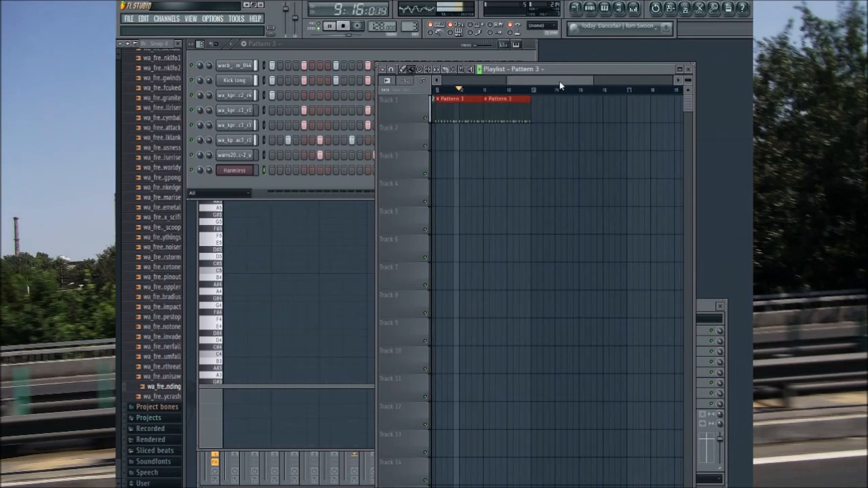
click(707, 307)
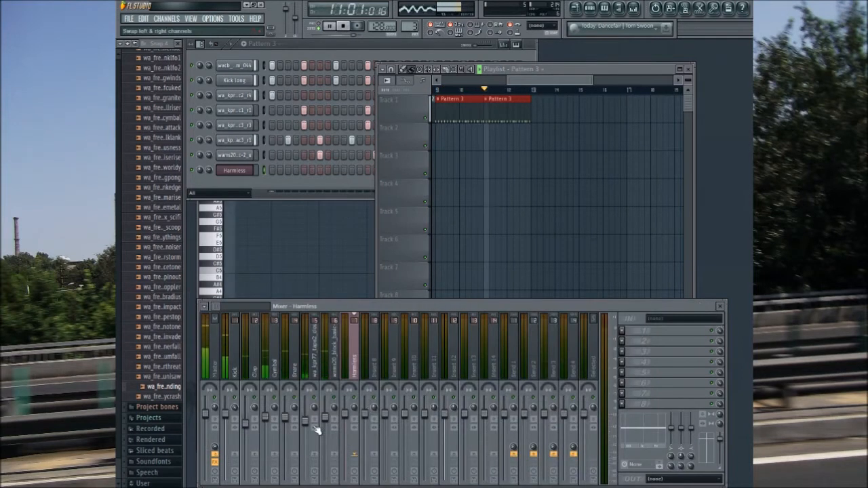
drag(305, 423, 305, 430)
Step: Continue Track 1 with five more Pattern 3 clips filling bars 13 to 22, and jump playback to bar 13
shift+drag(525, 121, 602, 100)
click(533, 89)
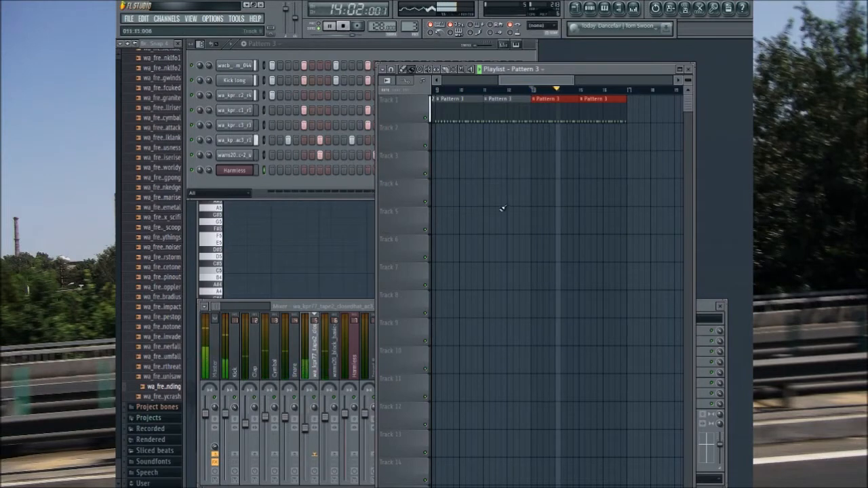
drag(556, 80, 580, 80)
ctrl+drag(548, 138, 441, 105)
mouse_move(501, 114)
shift+mouse_down()
mouse_move(645, 138)
mouse_move(625, 99)
shift+mouse_up()
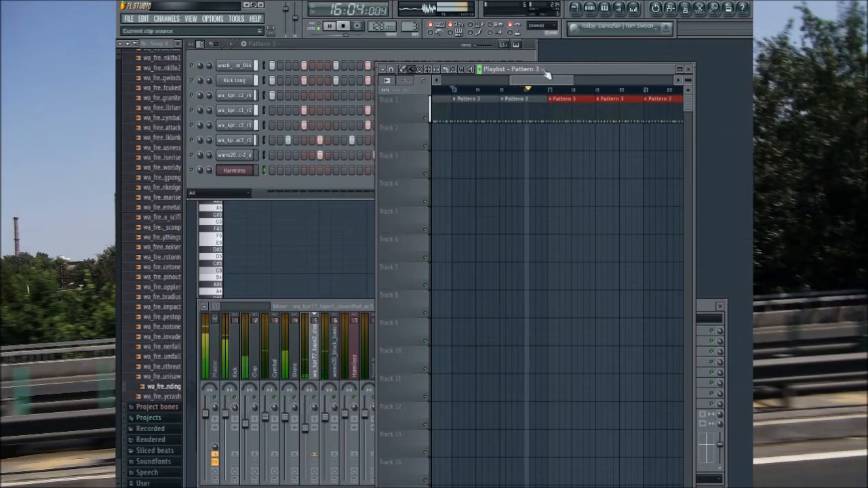
Step: Place Pattern 4 four times in a row on playlist Track 2, filling bars 17 to 24
key(plus)
click(552, 131)
drag(554, 81, 581, 90)
click(477, 145)
click(523, 145)
click(569, 144)
Step: Add one more Pattern 3 clip on Track 1 covering bars 23 and 24
key(minus)
click(565, 114)
mouse_move(571, 80)
mouse_down()
mouse_move(505, 82)
mouse_move(576, 83)
mouse_up()
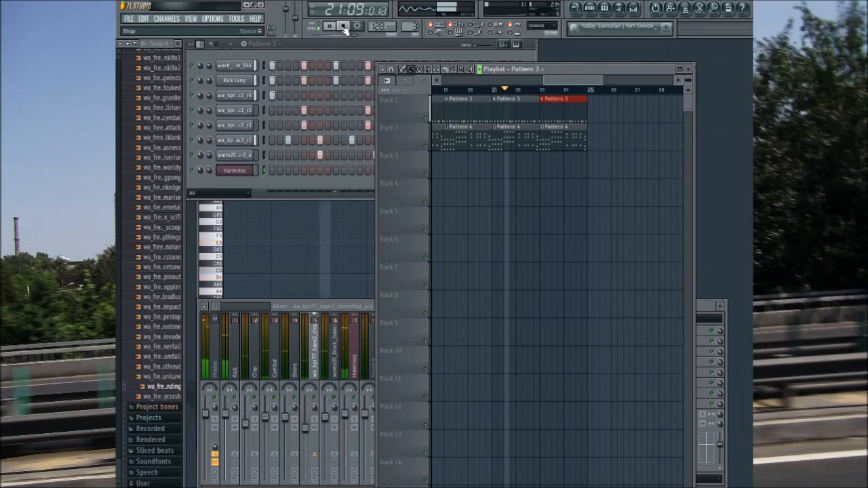
Step: Add two more Pattern 4 clips on Track 2 to fill bars 25 to 28, and halt playback
click(574, 150)
drag(591, 144, 660, 144)
drag(571, 80, 582, 80)
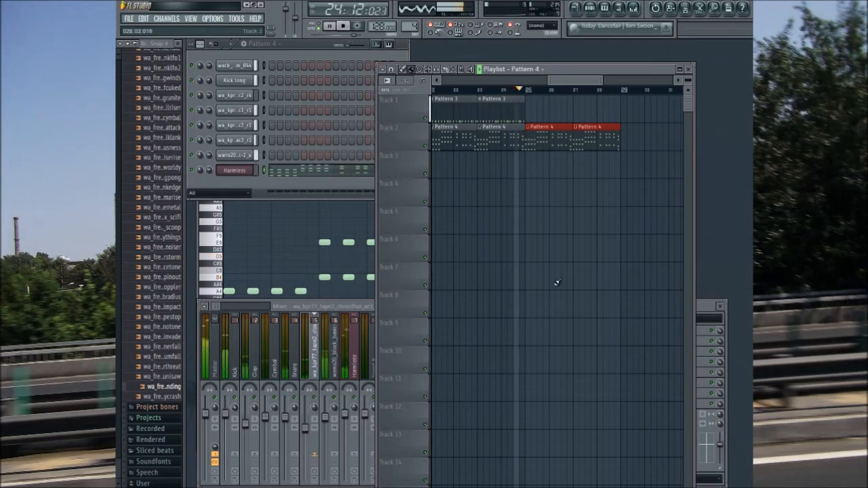
click(332, 25)
Step: Create Pattern 5 with first-step hits on the top three channels, play it, and place it at bar 25 on Track 1
drag(411, 27, 411, 21)
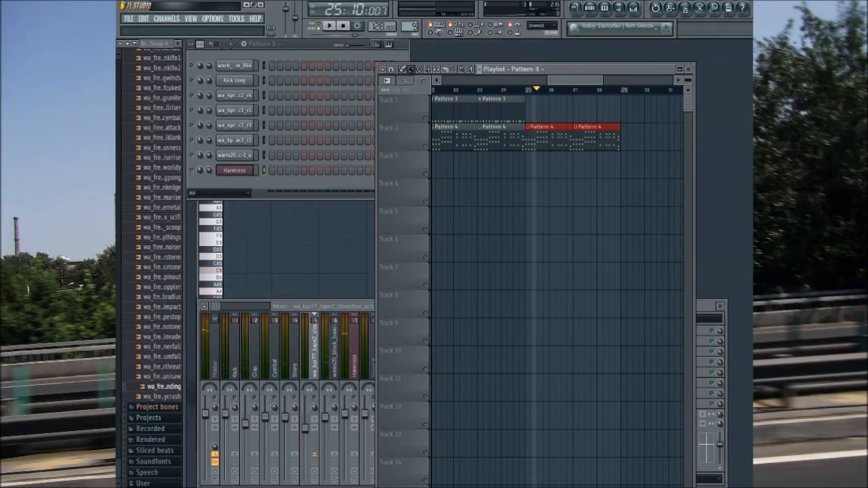
click(271, 66)
click(320, 27)
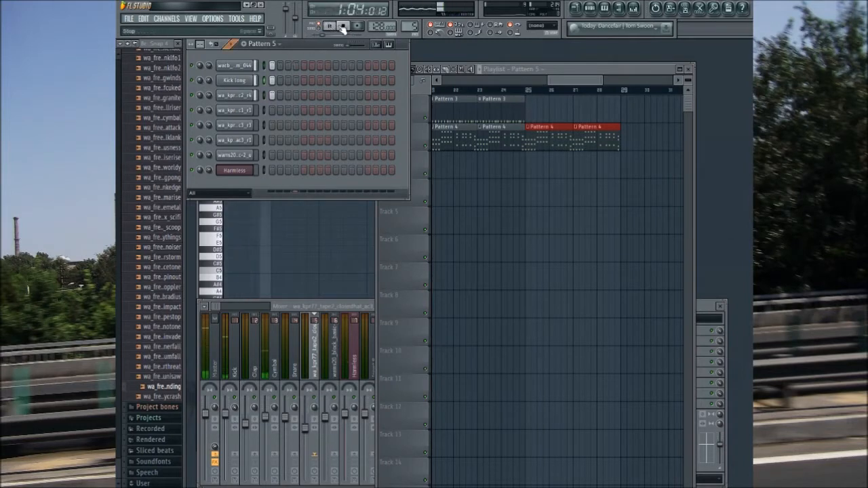
drag(528, 165, 535, 112)
Step: Add a first-step hit for the wa_kpr77_tape2_closedhat_ac3 channel to Pattern 5
click(252, 140)
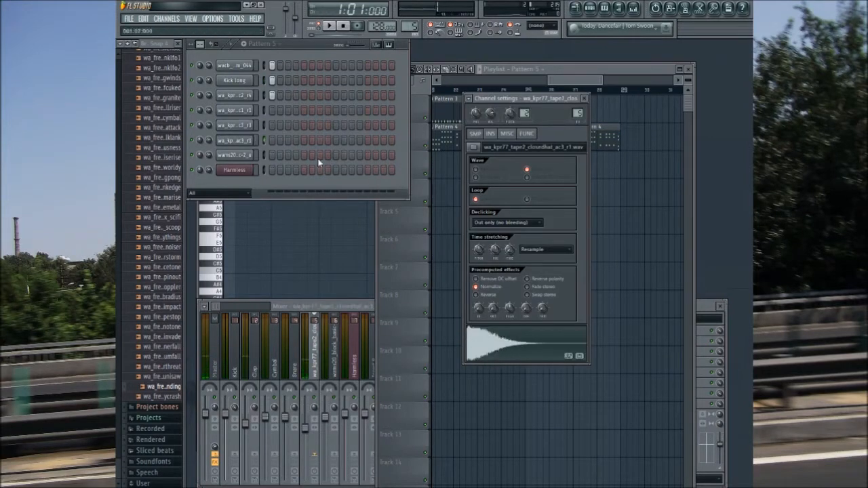
click(272, 141)
click(342, 27)
click(549, 82)
drag(549, 83, 563, 83)
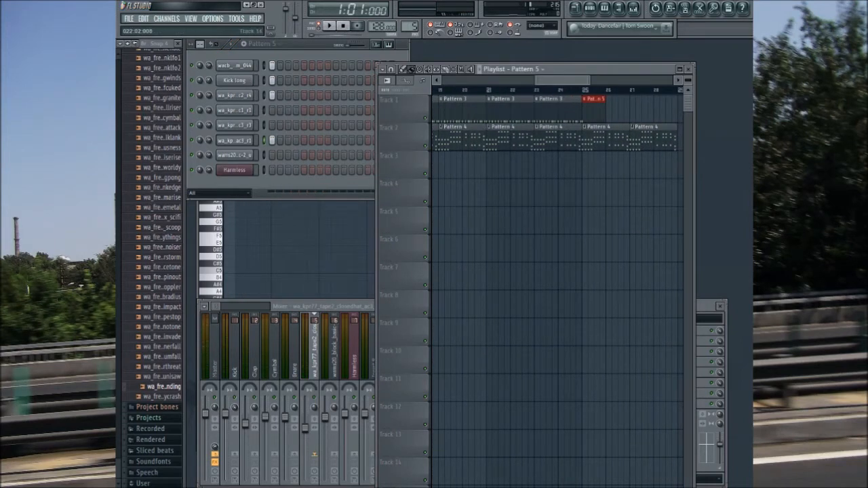
drag(574, 79, 269, 40)
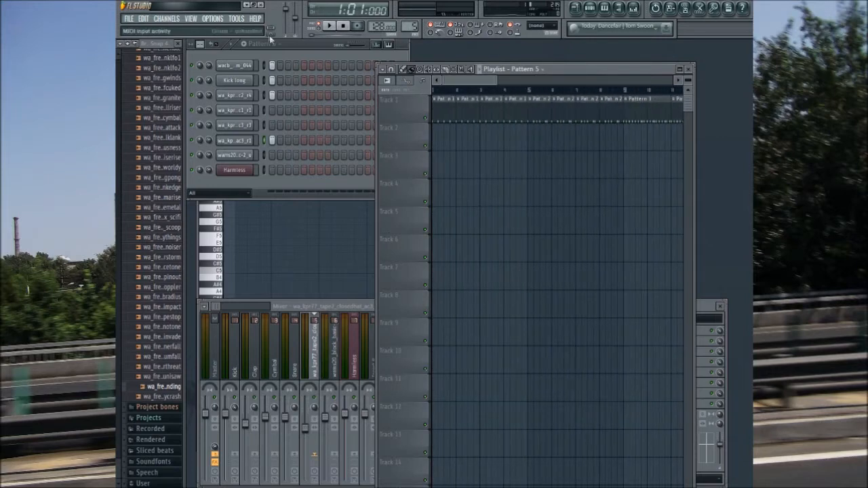
Step: Raise the last equalizer band of the Harmless synth slightly while playing test notes, and close the synth
click(248, 172)
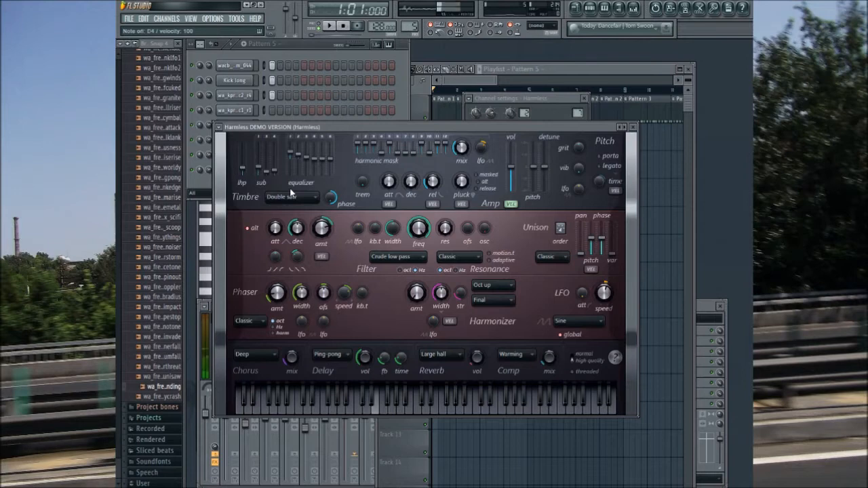
key(b)
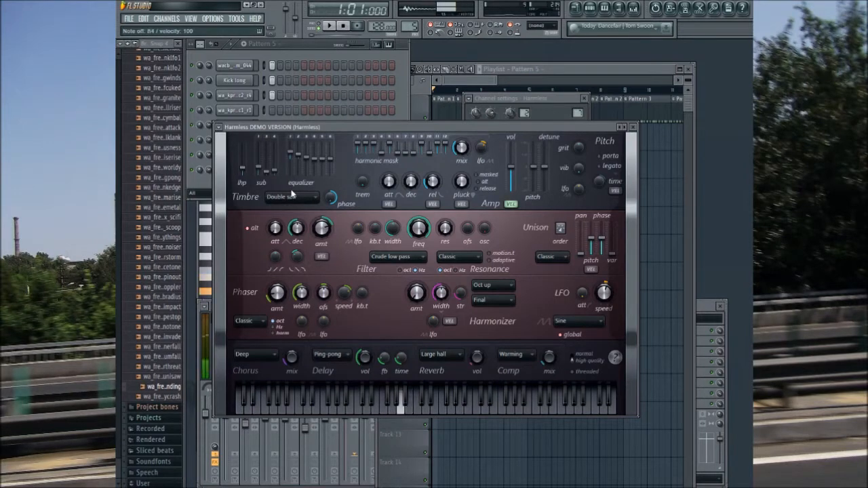
key(x)
key(x)
drag(330, 157, 330, 155)
key(c)
key(v)
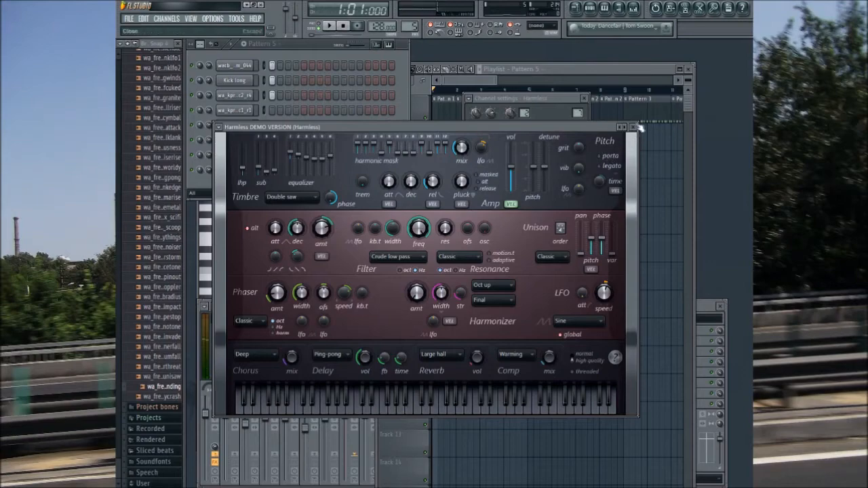
click(632, 127)
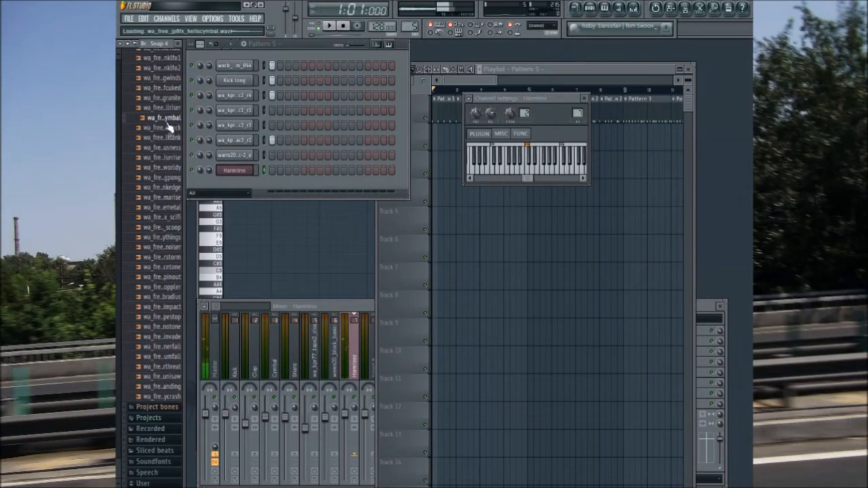
Step: Audition a range of wa_jp8_fx effect samples, including the hellocymbal and wa_fre..icrain sounds
click(171, 98)
drag(119, 163, 118, 118)
click(162, 479)
drag(118, 334, 118, 244)
click(159, 283)
click(167, 305)
click(168, 314)
click(168, 324)
click(168, 334)
click(171, 365)
click(170, 385)
click(168, 395)
click(168, 405)
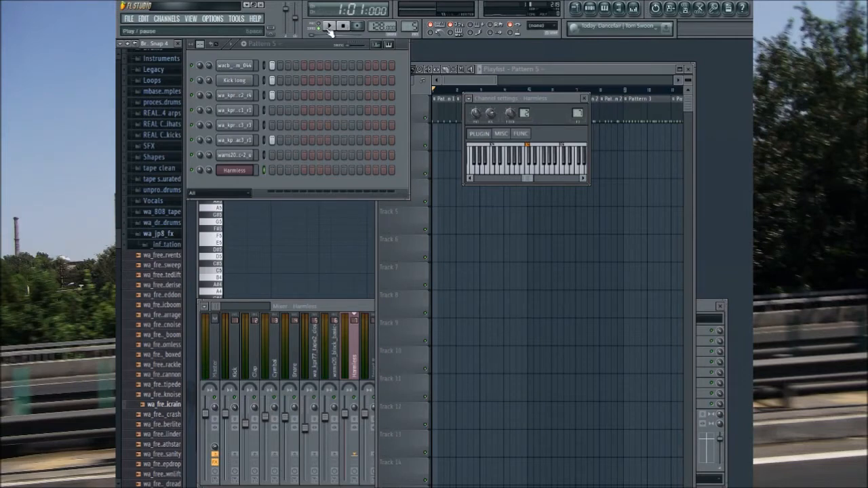
Step: Add an Audio Clip channel, load beats in pieces vol. 2.mp3 into it, and close its channel settings
drag(489, 79, 442, 387)
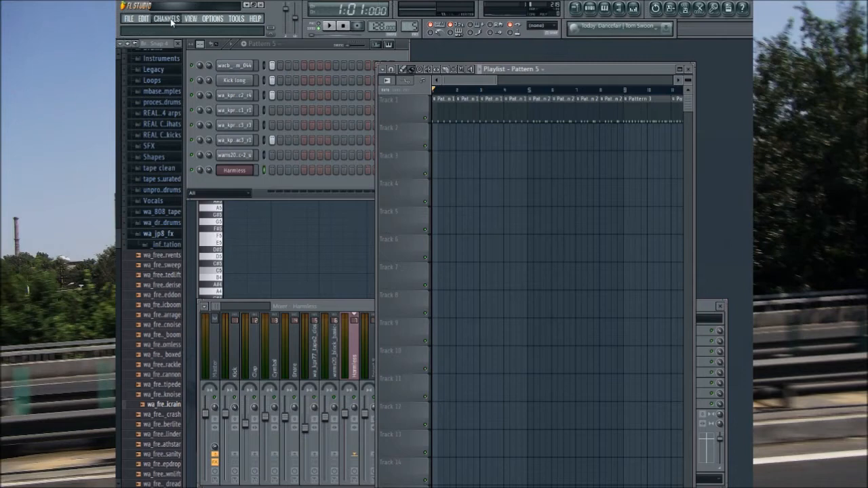
click(277, 69)
right_click(250, 187)
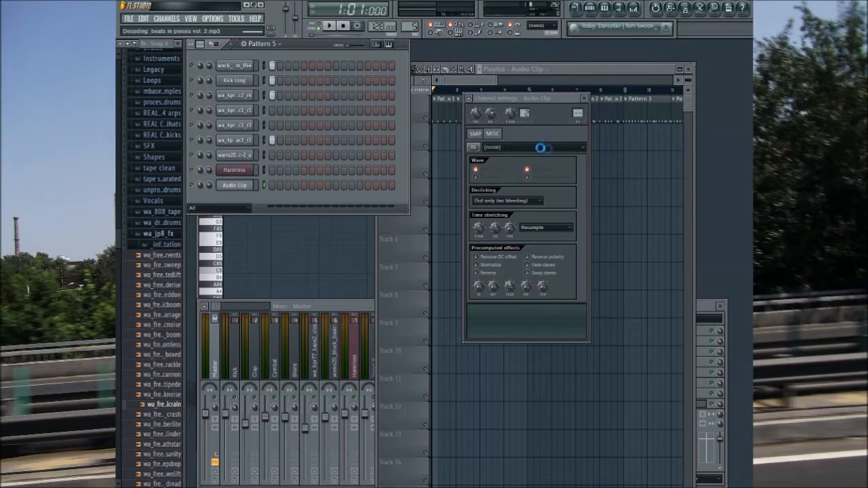
click(583, 99)
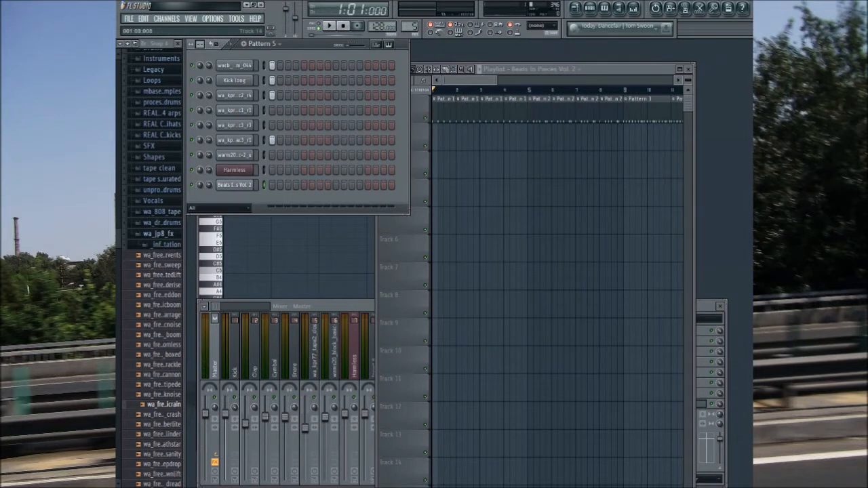
Step: Place the Beats In Pieces Vol. 2 clip at bar 1 of Track 8 and trim the silence at its start so the sound begins on the bar
click(440, 303)
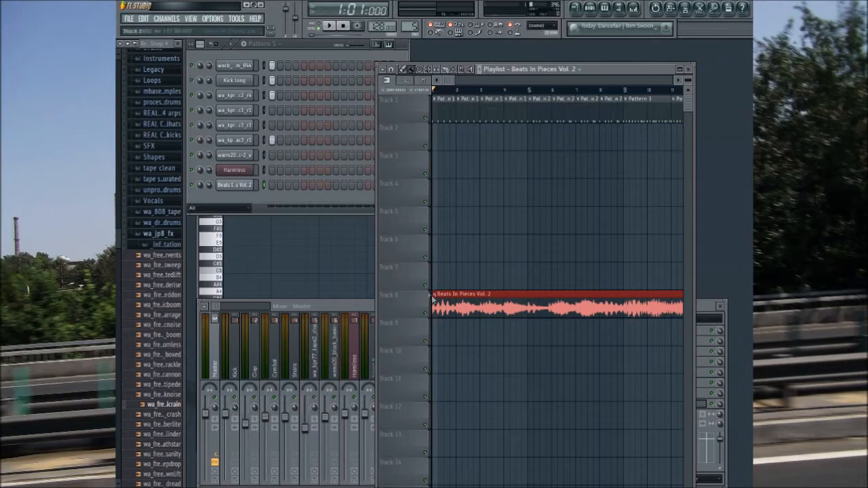
scroll(448, 309, up, 4)
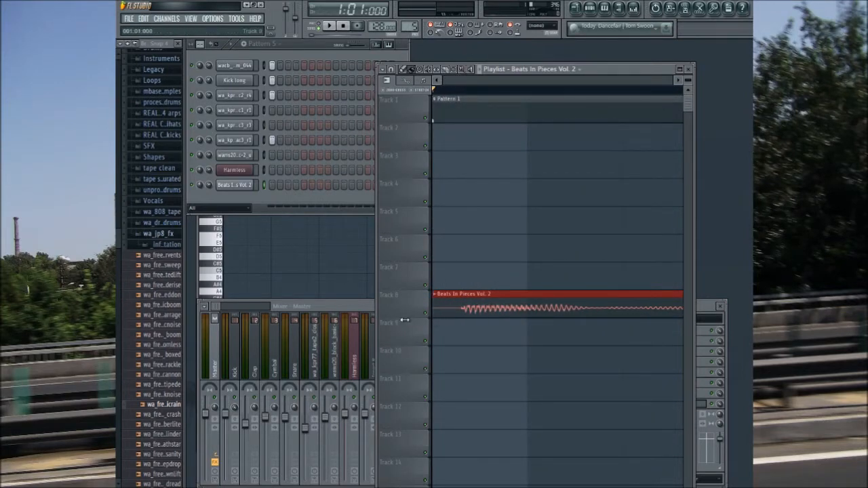
drag(434, 301, 463, 338)
drag(456, 307, 433, 310)
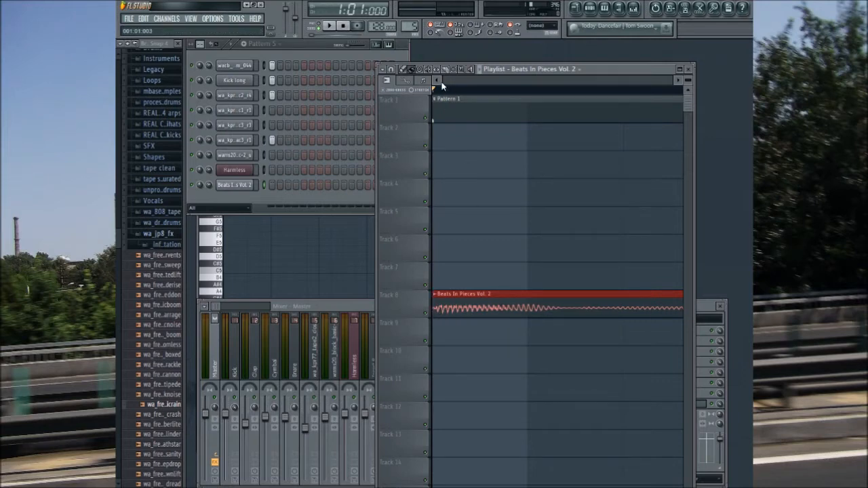
Step: Move the Beats In Pieces Vol. 2 clip to Track 5 and shorten it to run from bar 1 to bar 13
scroll(443, 80, down, 5)
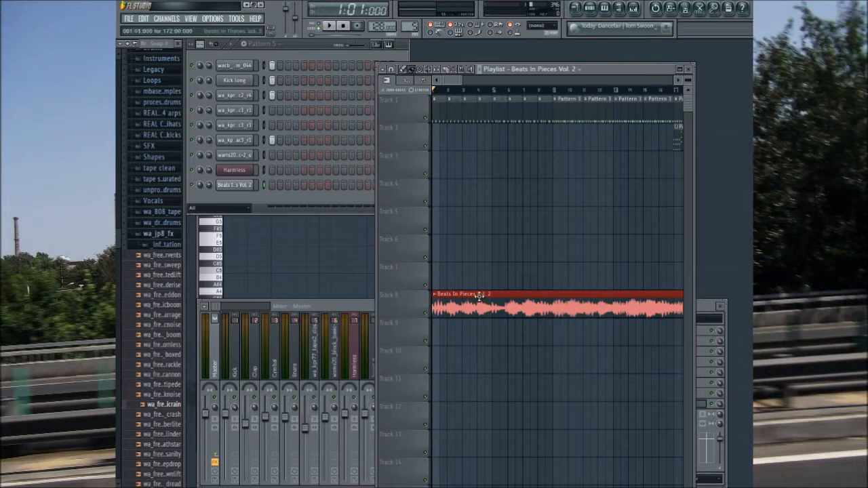
drag(433, 312, 421, 217)
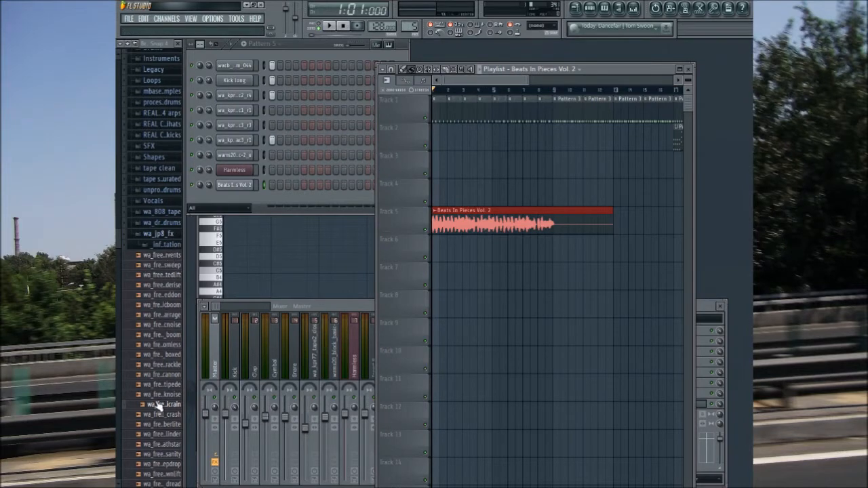
Step: Audition more wa_jp8_fx samples and place the wa_free_jp8fx_pingpong sample at bar 1 of Track 2
drag(118, 296, 116, 367)
click(178, 354)
click(156, 320)
click(163, 369)
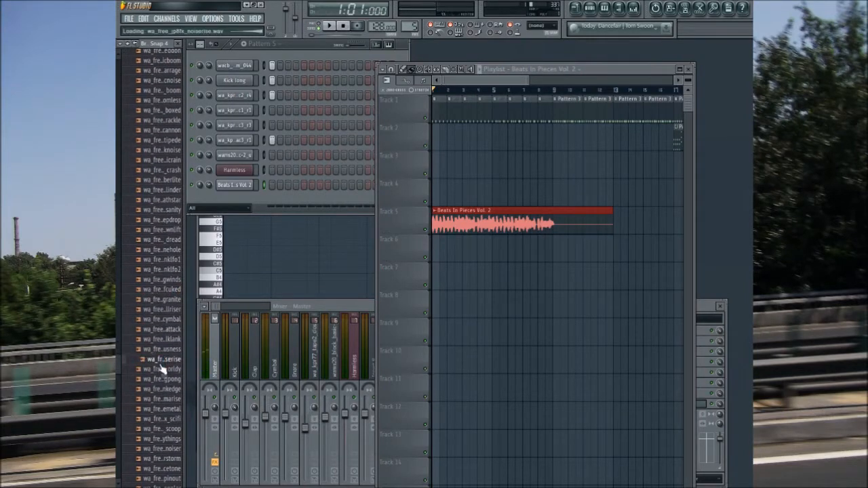
click(162, 379)
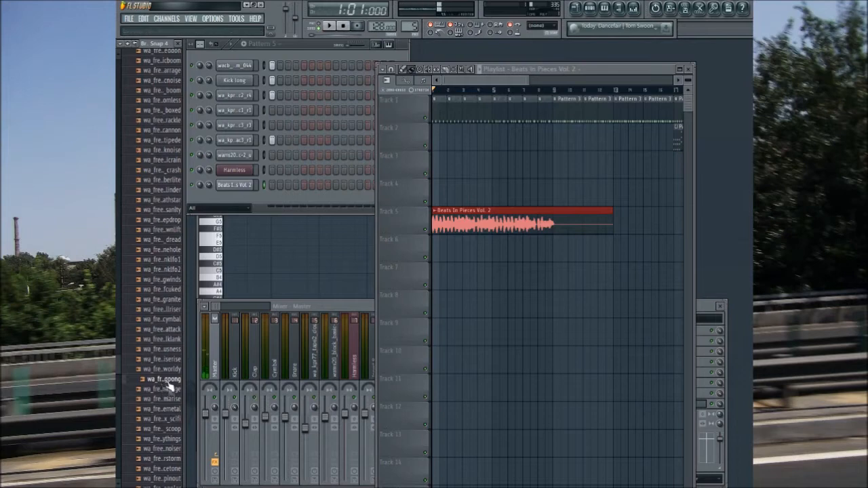
drag(169, 386, 414, 143)
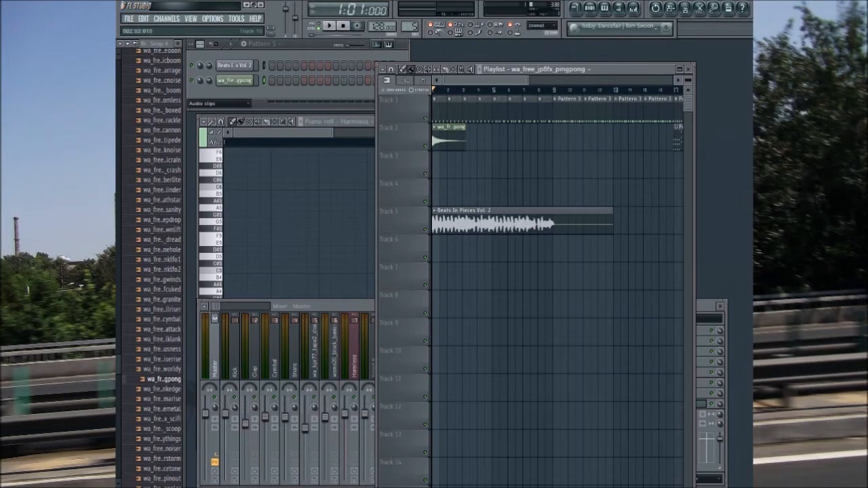
Step: Route the wa_free_jp8fx_pingpong channel to free mixer track 8 and lower that track's volume
click(248, 81)
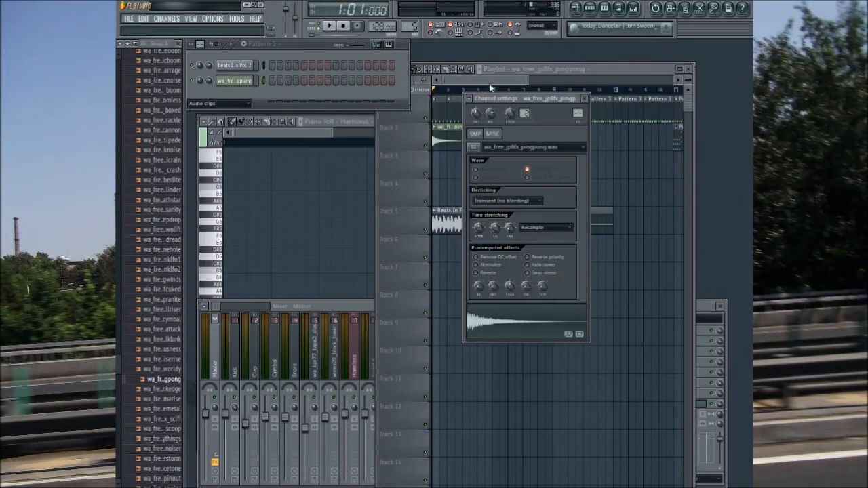
click(470, 99)
click(476, 119)
drag(365, 415, 364, 430)
Step: Route the Beats In Pieces Vol. 2 channel to free mixer track 9, lower its volume slightly, and close the channel settings
click(234, 65)
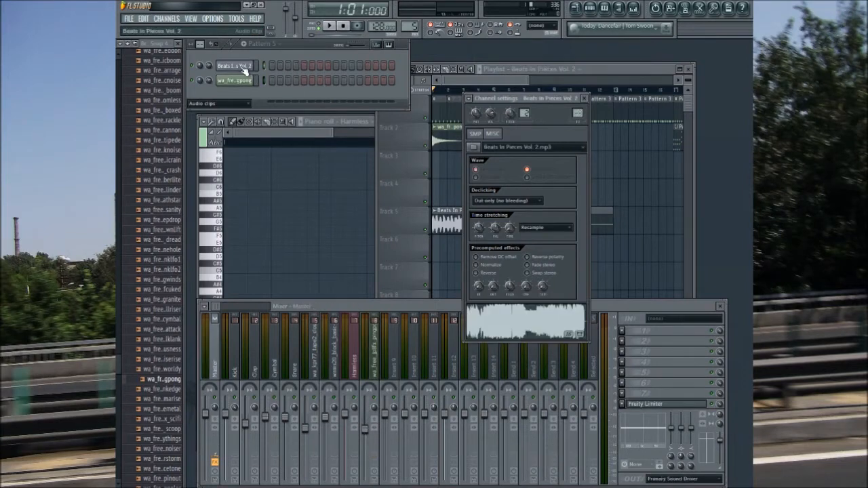
click(469, 99)
click(478, 120)
drag(385, 413, 384, 420)
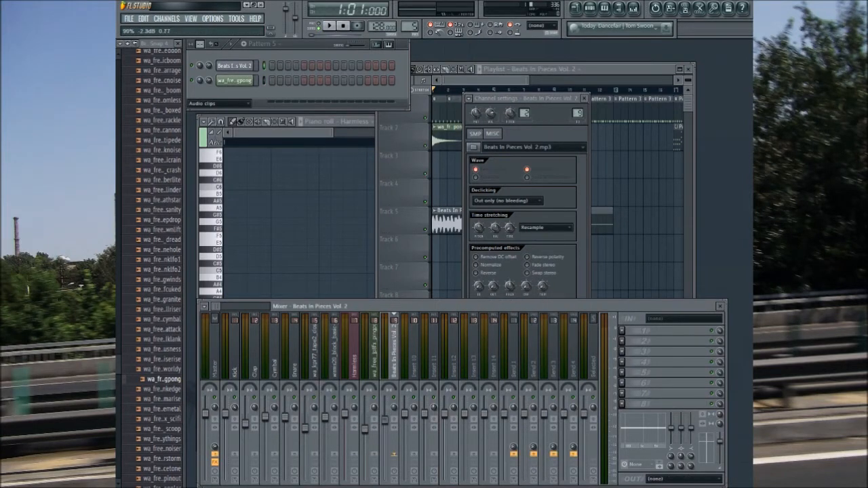
click(584, 99)
click(508, 83)
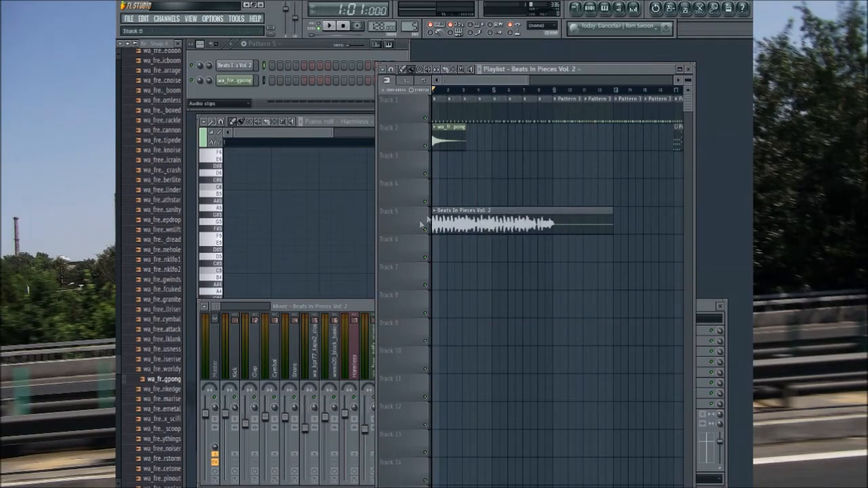
mouse_move(474, 82)
mouse_down()
mouse_move(528, 84)
mouse_move(483, 89)
mouse_up()
click(618, 141)
drag(436, 168, 540, 165)
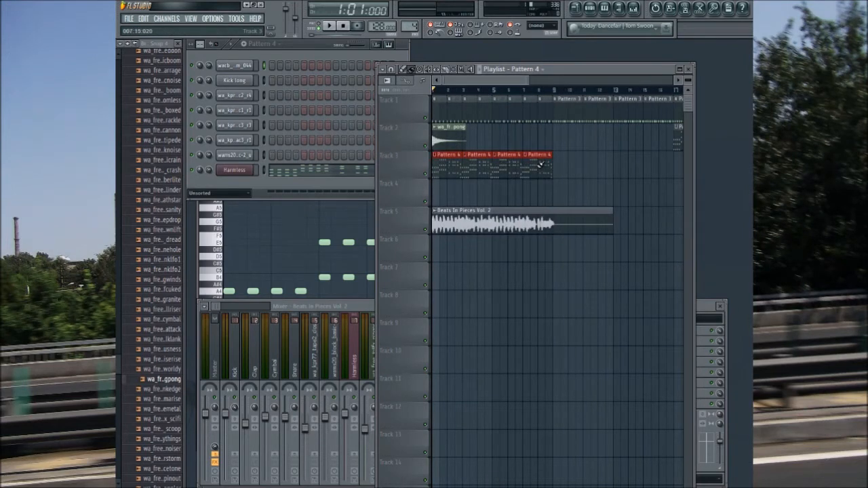
right_click(540, 165)
right_click(508, 170)
right_click(478, 174)
right_click(448, 177)
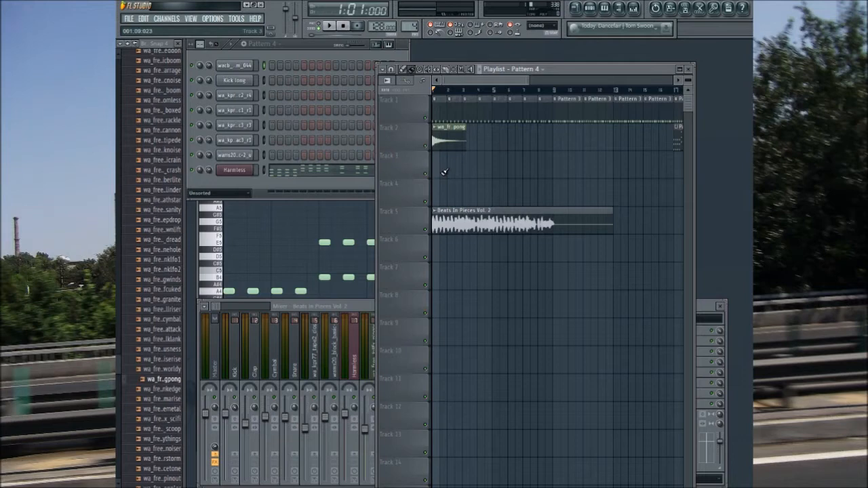
Step: Collapse the wa_jp8_fx sample folder and add a The CS Drafter synth channel
scroll(167, 339, up, 10)
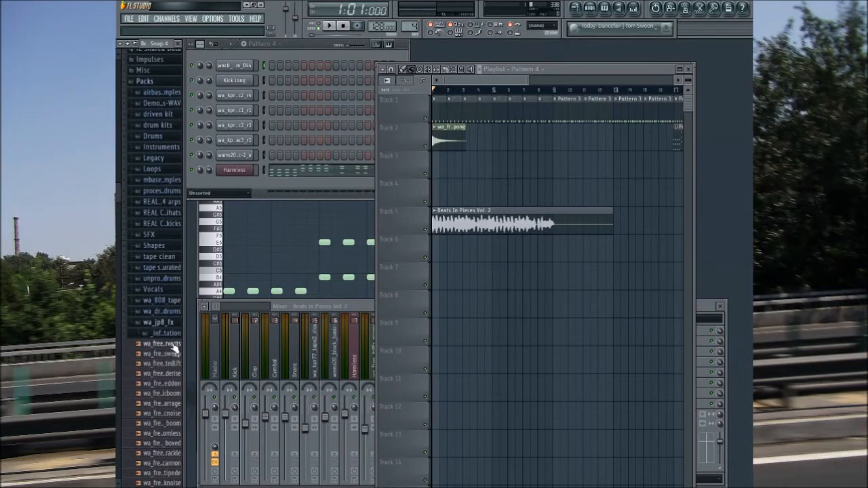
click(165, 323)
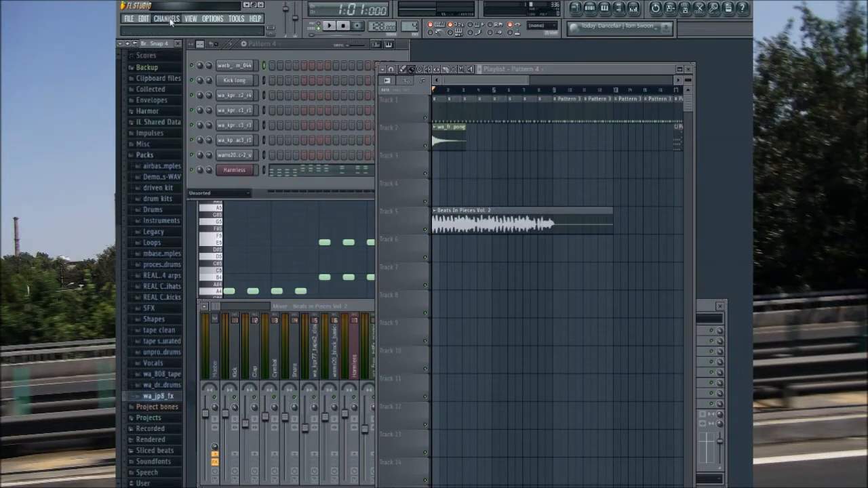
click(374, 43)
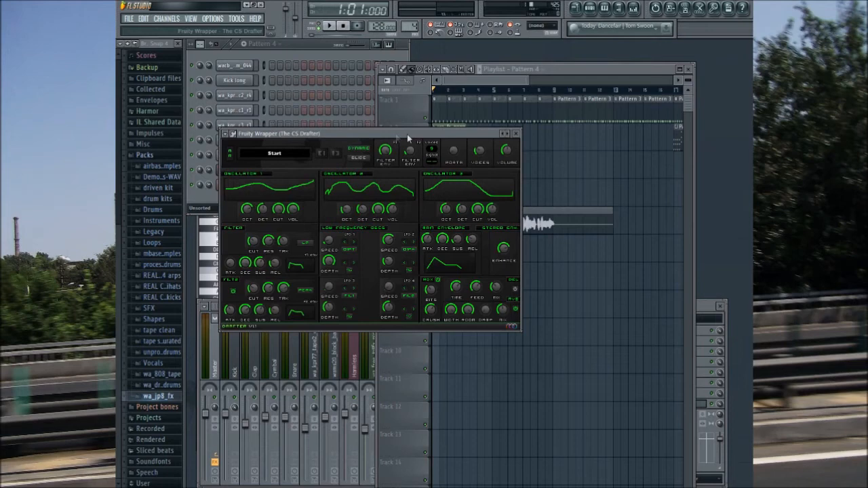
drag(423, 134, 447, 131)
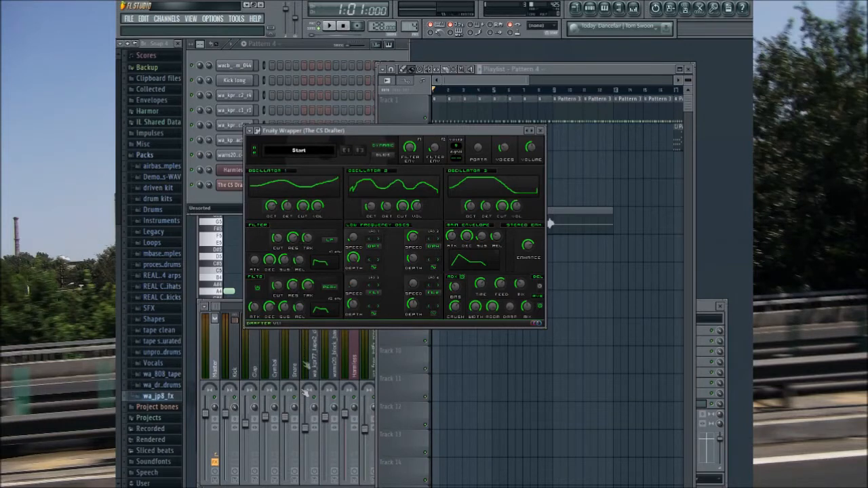
Step: Load the |BS| Evil preset in The CS Drafter and play test notes with it
click(310, 201)
key(x)
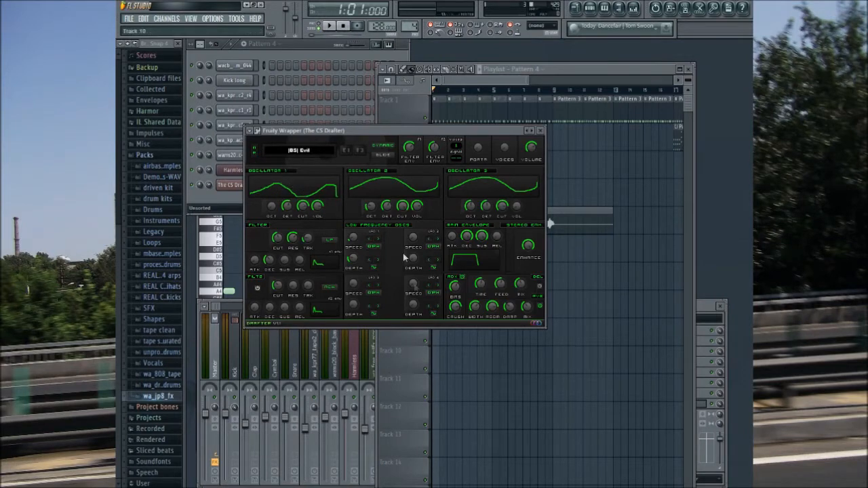
key(x)
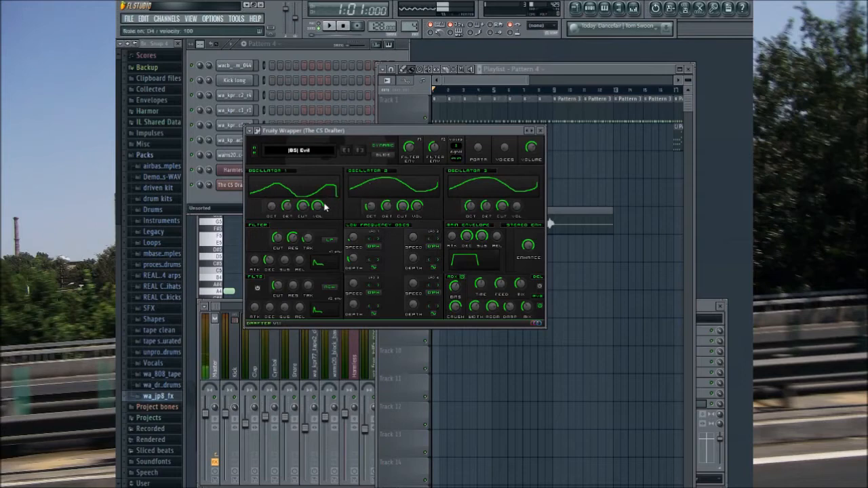
key(c)
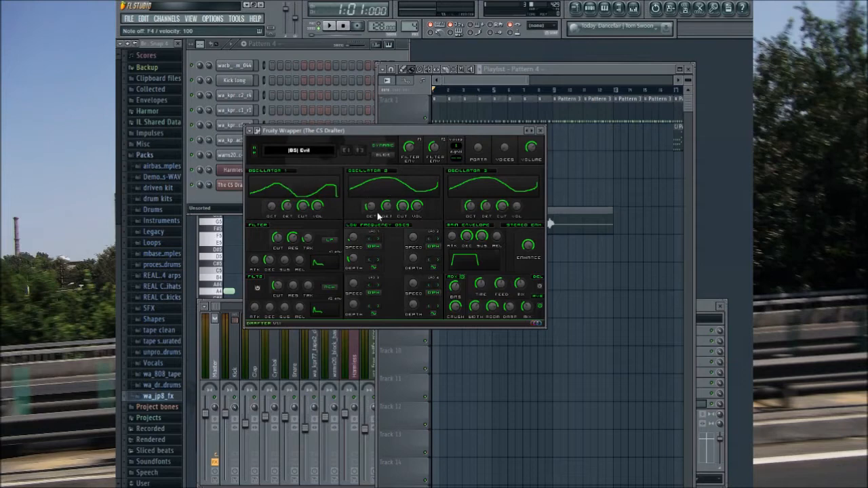
key(c)
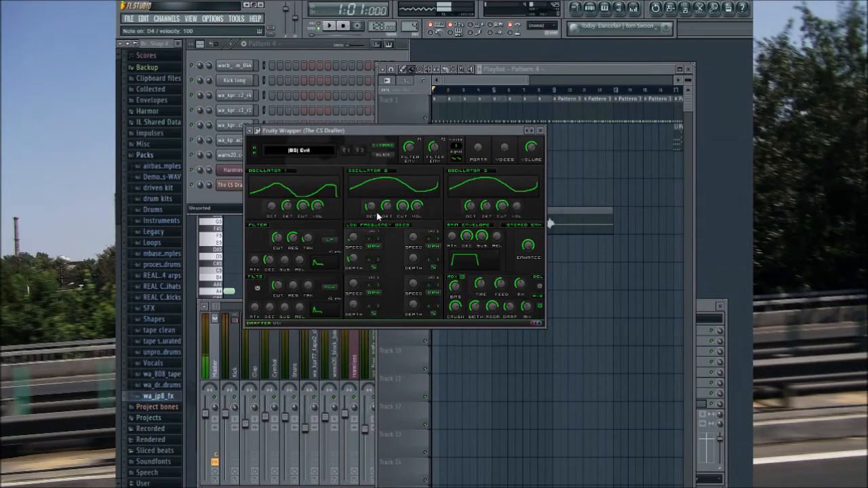
key(z)
Step: Shape The CS Drafter's amp envelope with a shorter decay and a moderate sustain while playing test notes
drag(483, 239, 488, 241)
key(z)
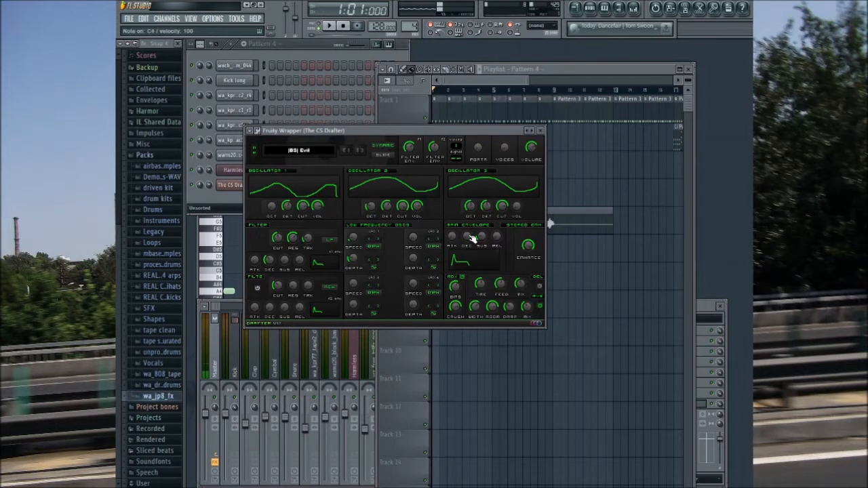
key(c)
drag(482, 238, 483, 214)
key(z)
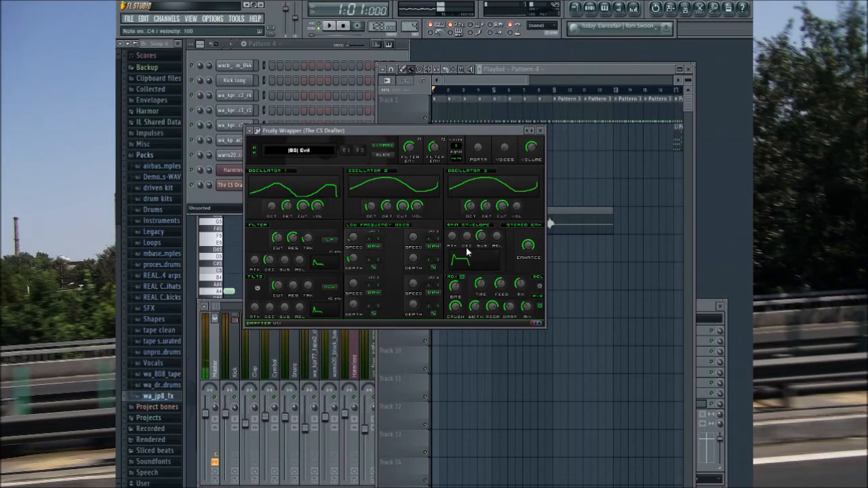
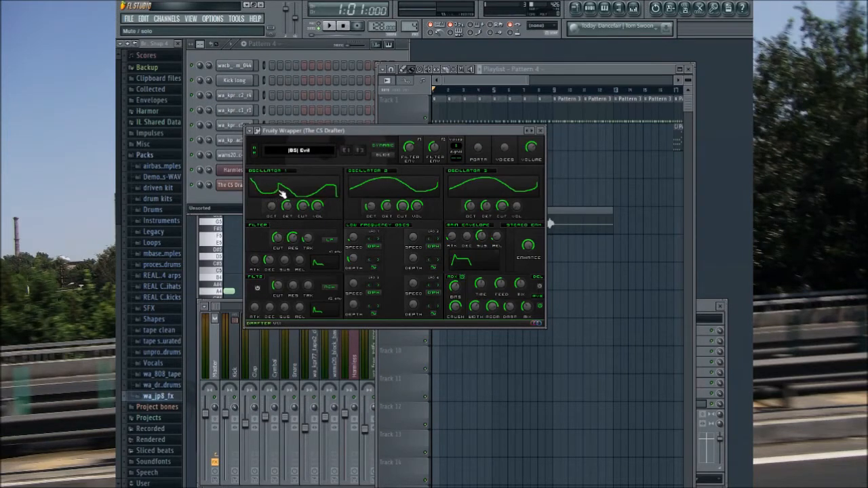
Step: Redraw The CS Drafter's oscillator 1 and 2 waveforms and slightly adjust the filter cutoff while playing test notes
key(z)
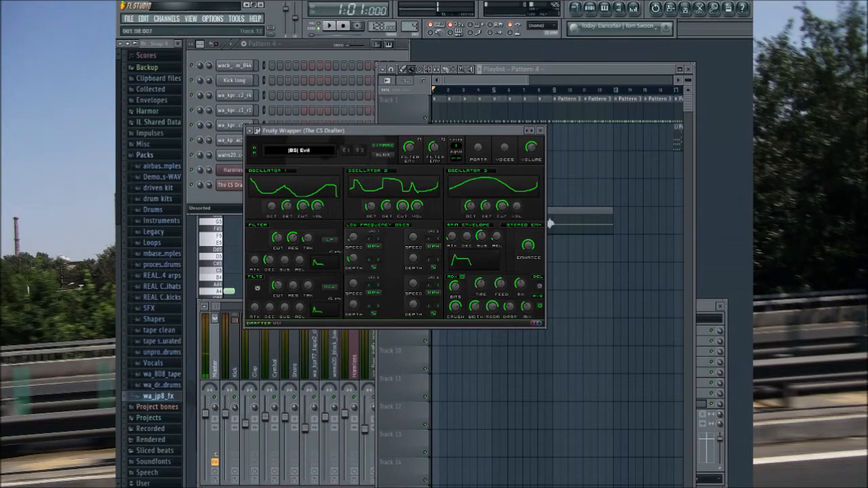
key(v)
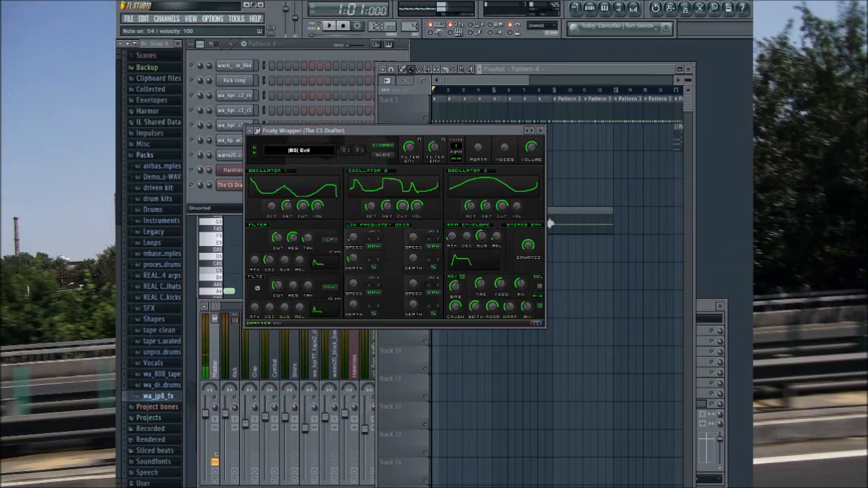
mouse_move(279, 238)
mouse_down()
mouse_move(278, 222)
mouse_move(278, 241)
mouse_up()
key(v)
key(n)
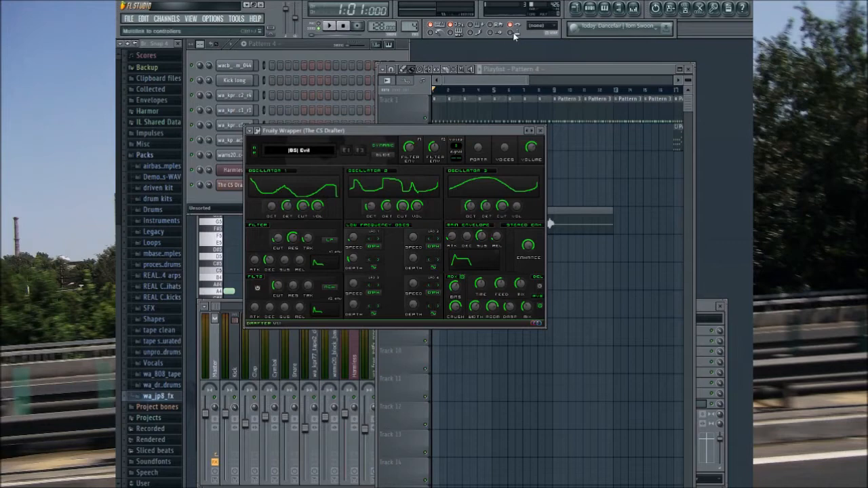
Step: Automate The CS Drafter's filter cutoff with an automation clip at the start of playlist Track 3
drag(513, 81, 597, 82)
drag(616, 177, 438, 177)
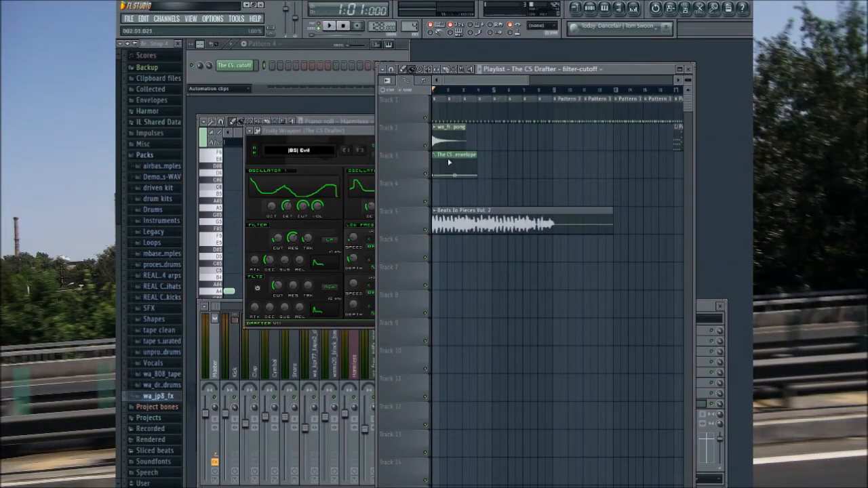
click(370, 177)
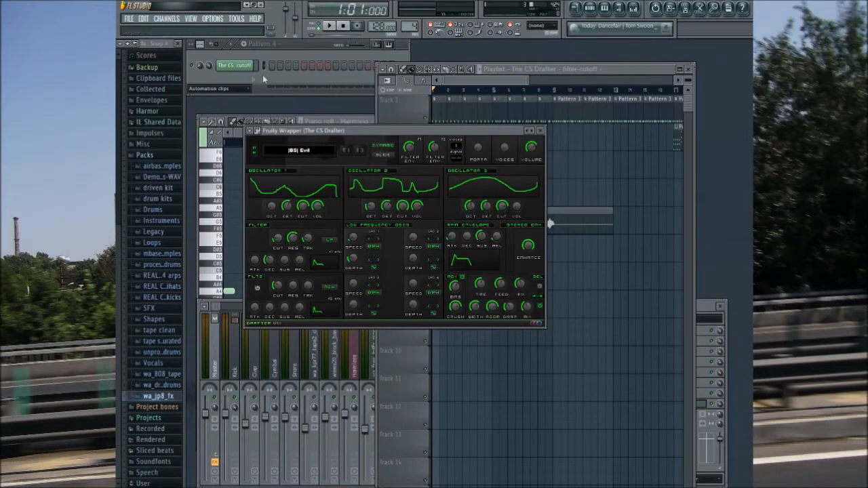
Step: Show all channels in the channel rack and close The CS Drafter's window
click(237, 88)
click(239, 101)
click(431, 133)
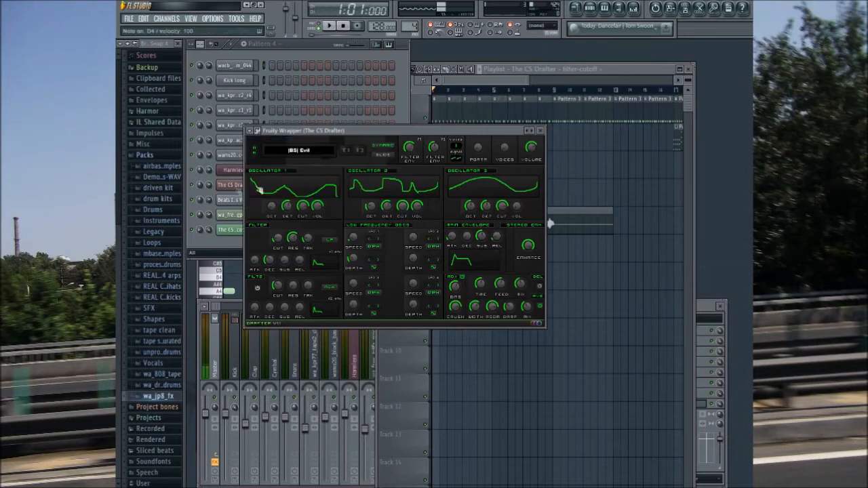
click(540, 130)
Step: Switch to the empty Pattern 6 and place three D4 notes, two steps apart, at the start of The CS Drafter's piano roll
click(522, 87)
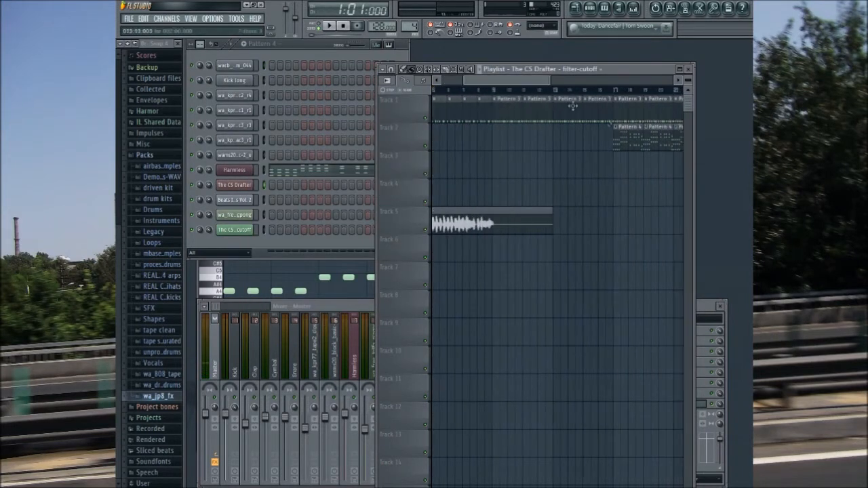
click(294, 249)
drag(409, 27, 408, 18)
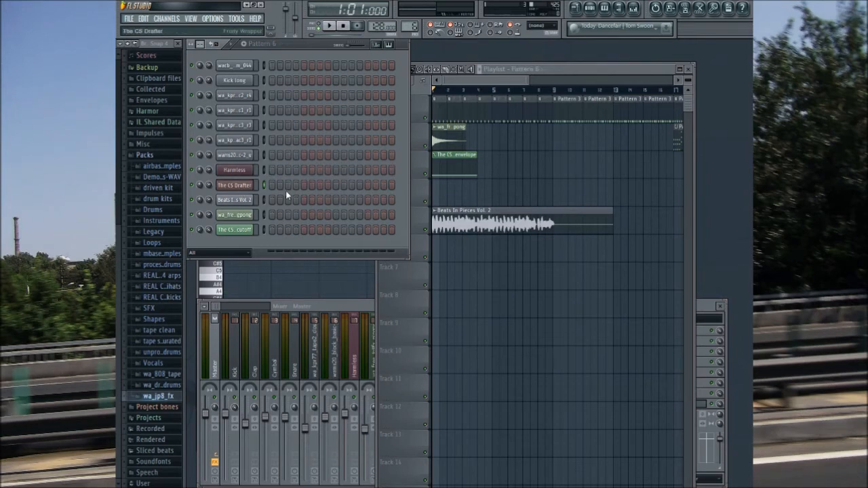
key(F7)
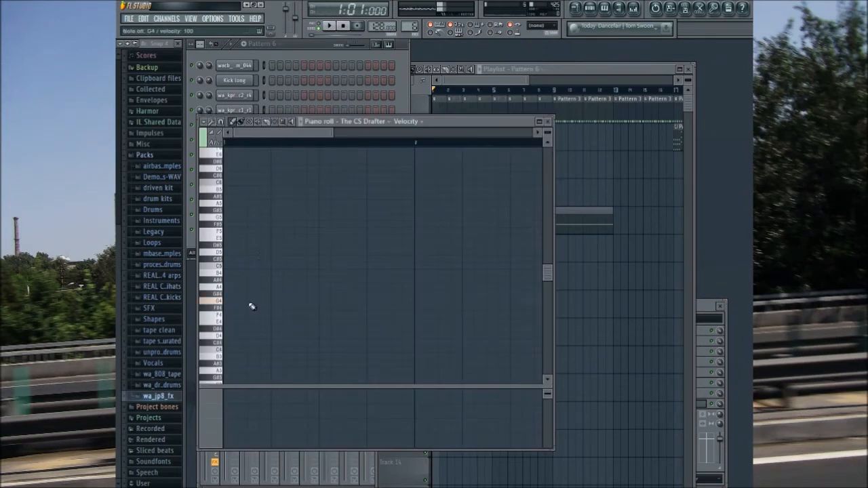
click(227, 352)
click(228, 337)
click(252, 335)
click(276, 335)
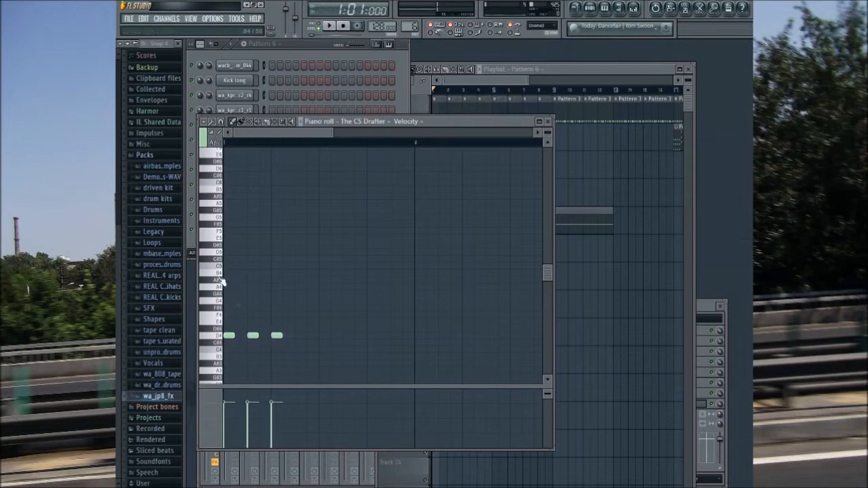
Step: Add four A4 notes, two steps apart, after the D4 notes in bar 1, and play back the pattern
click(300, 286)
click(324, 286)
click(328, 25)
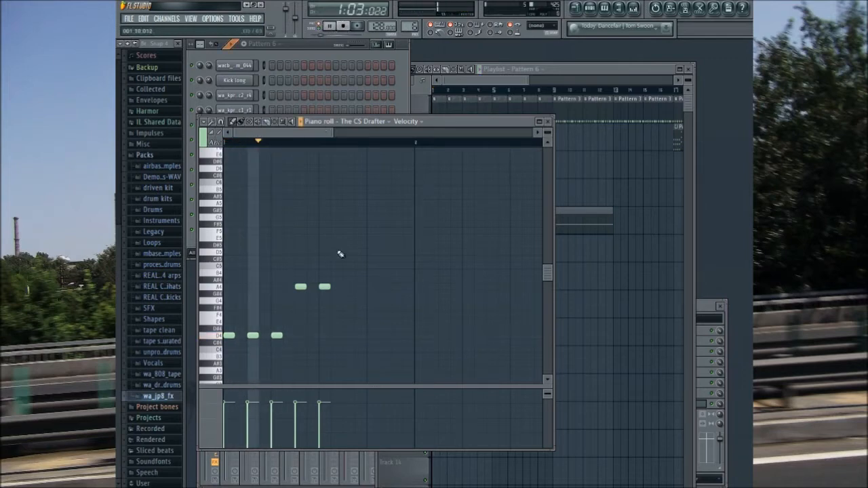
key(space)
click(348, 286)
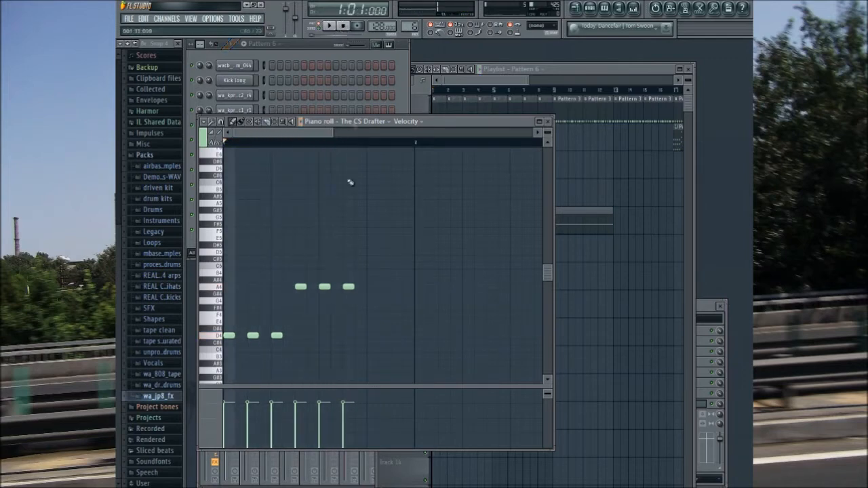
click(329, 26)
click(372, 286)
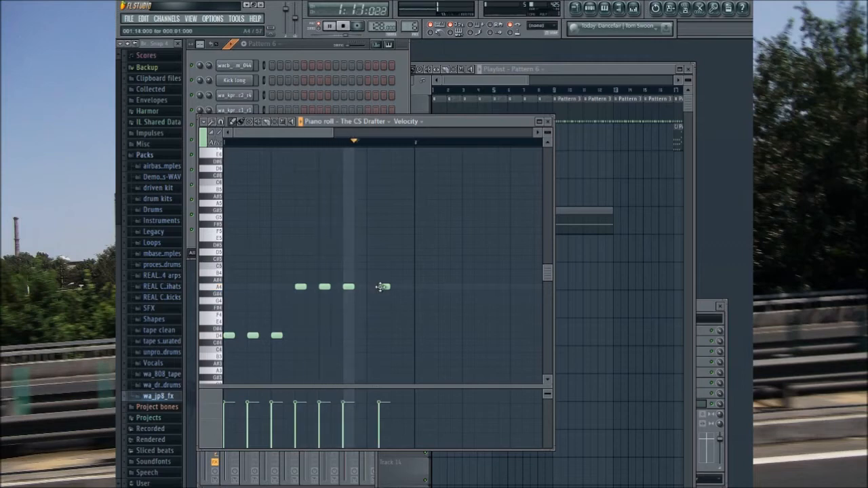
Step: Continue the melody with nine G4 notes, two steps apart, from the end of bar 1 through bar 2
click(382, 298)
click(395, 301)
click(418, 300)
click(442, 300)
click(465, 302)
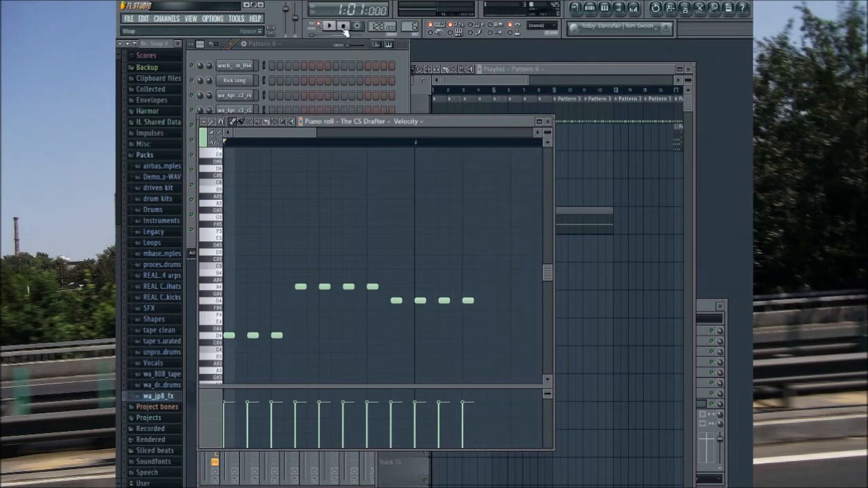
drag(305, 134, 344, 137)
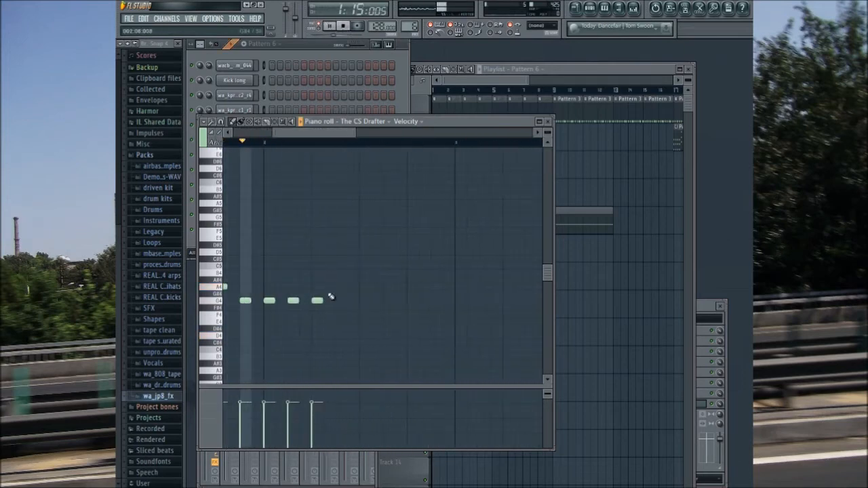
click(341, 300)
click(365, 300)
click(389, 300)
click(412, 300)
click(437, 300)
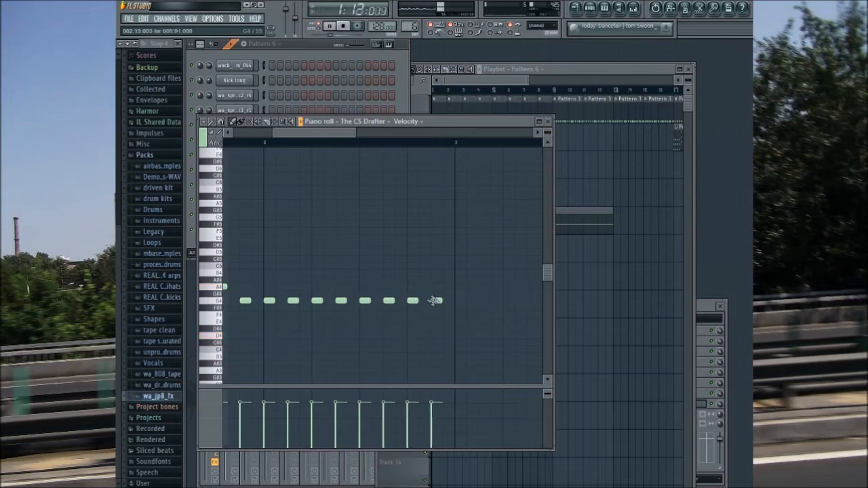
Step: Fill bar 3 of the melody with eight D4 notes spaced two steps apart
click(461, 335)
click(484, 334)
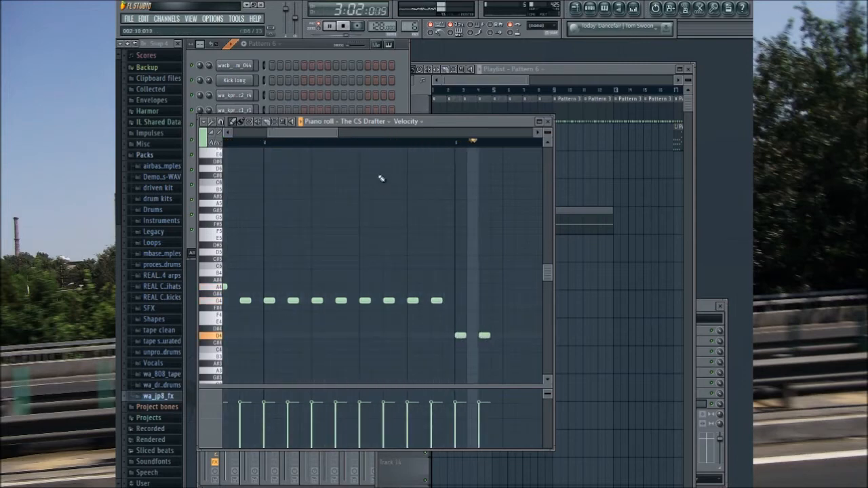
click(394, 328)
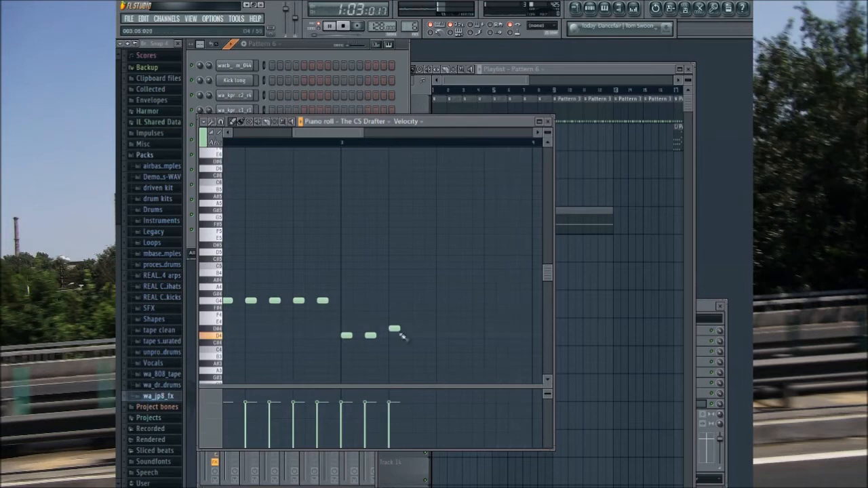
drag(396, 335, 394, 335)
click(417, 335)
click(441, 335)
click(464, 335)
click(488, 336)
click(513, 335)
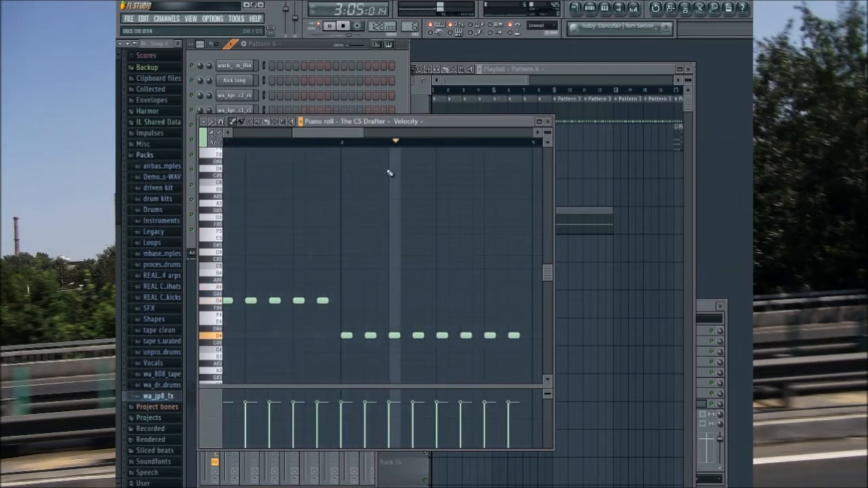
Step: Fill bar 4 with seven D4 notes and a final C4 note, two steps apart, and stop playback
drag(341, 134, 377, 148)
click(342, 336)
click(366, 337)
click(389, 337)
click(412, 340)
click(436, 336)
click(460, 336)
click(484, 337)
click(507, 352)
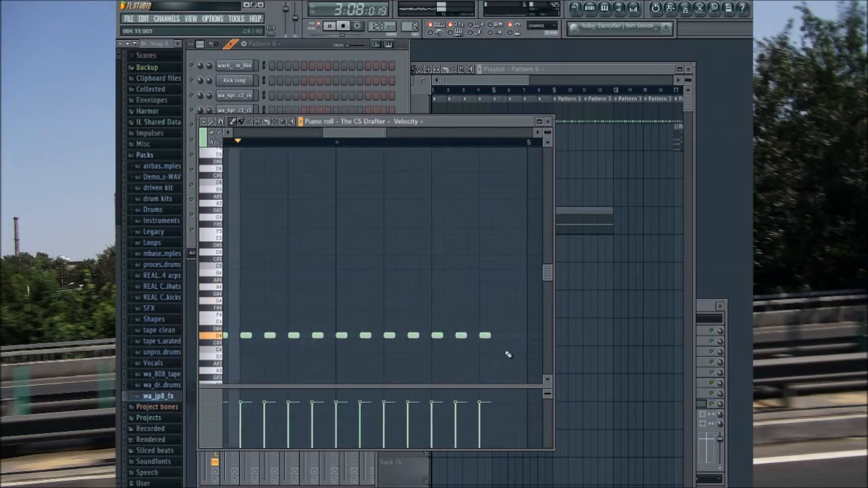
click(343, 26)
drag(360, 133, 261, 132)
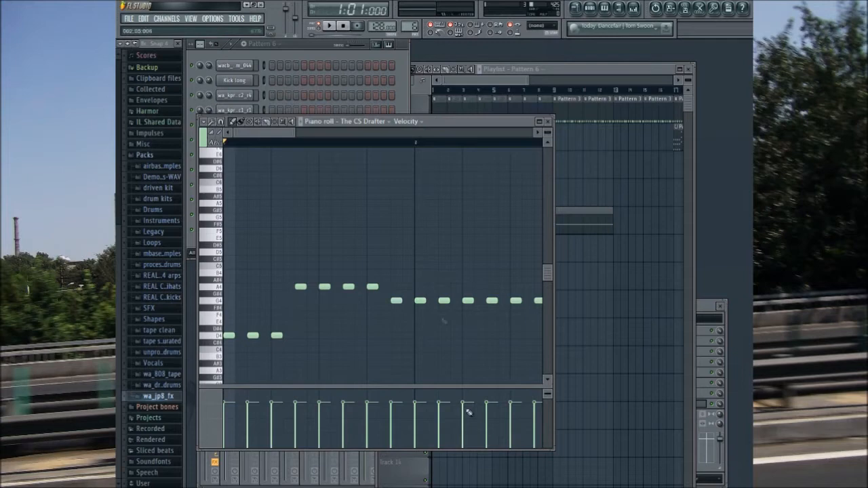
Step: Lay Pattern 6 clips back to back on playlist Track 4 from bar 1 through bar 24
click(506, 82)
click(469, 187)
drag(493, 194, 445, 183)
click(498, 193)
click(558, 196)
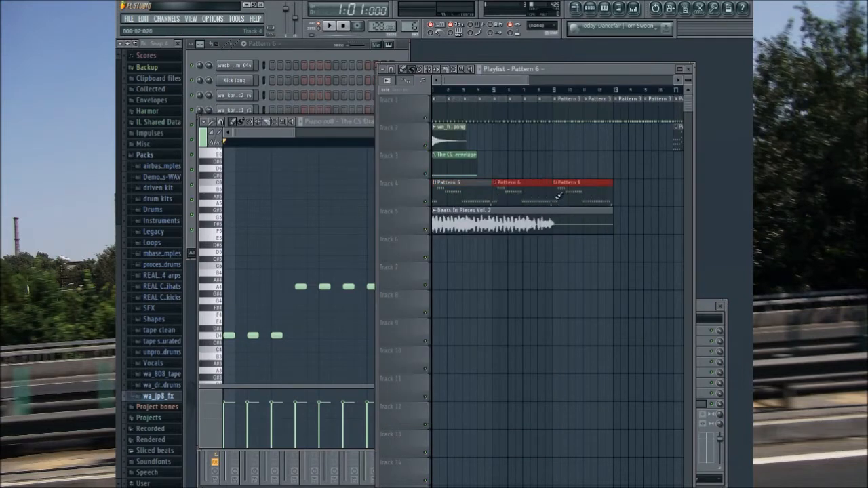
drag(519, 80, 544, 81)
click(542, 193)
click(537, 197)
click(598, 197)
drag(631, 198, 623, 198)
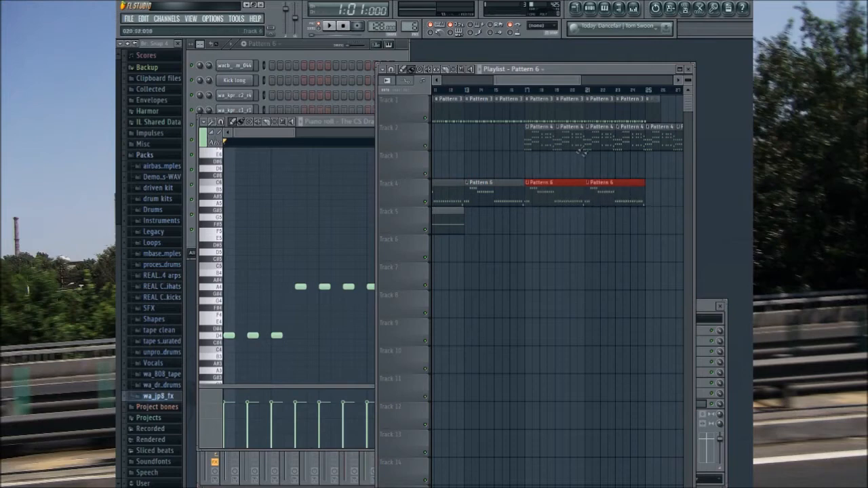
Step: Copy all The CS Drafter notes from Pattern 6 and switch to Pattern 4
click(300, 140)
key(ctrl+a)
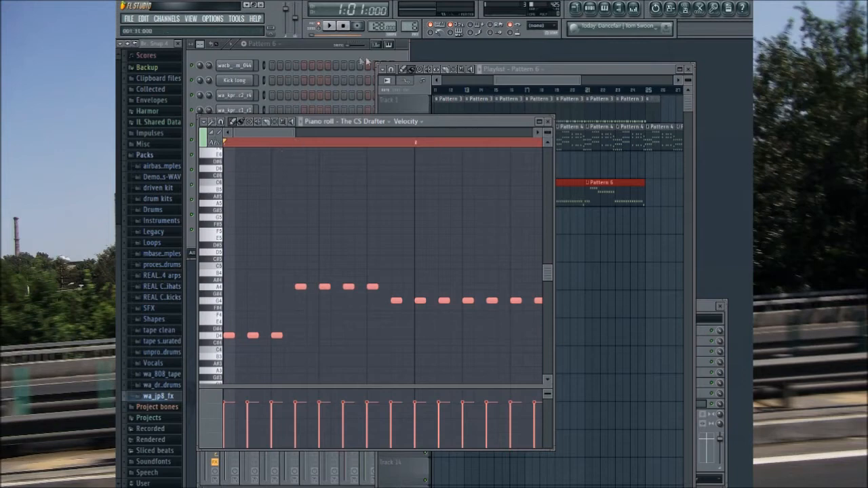
click(582, 134)
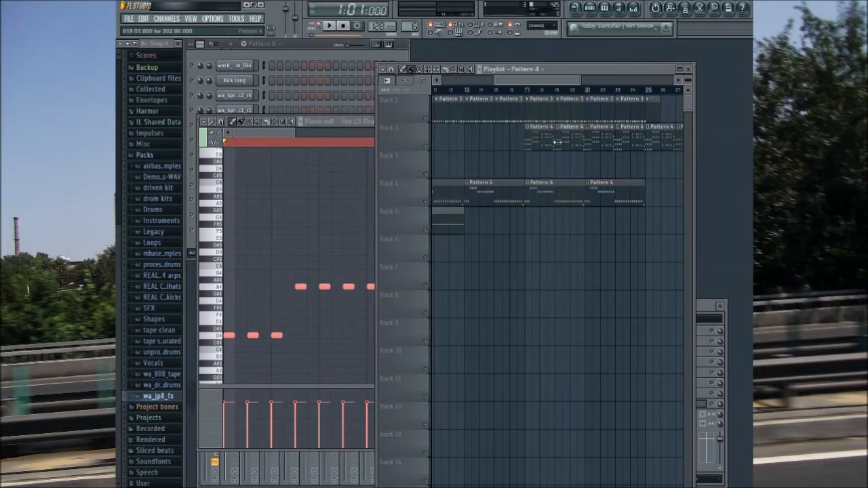
click(370, 123)
drag(409, 26, 410, 33)
Step: Play Pattern 4 and replace all of its Harmless notes with the copied melody
click(330, 27)
click(379, 124)
click(371, 255)
key(ctrl+a)
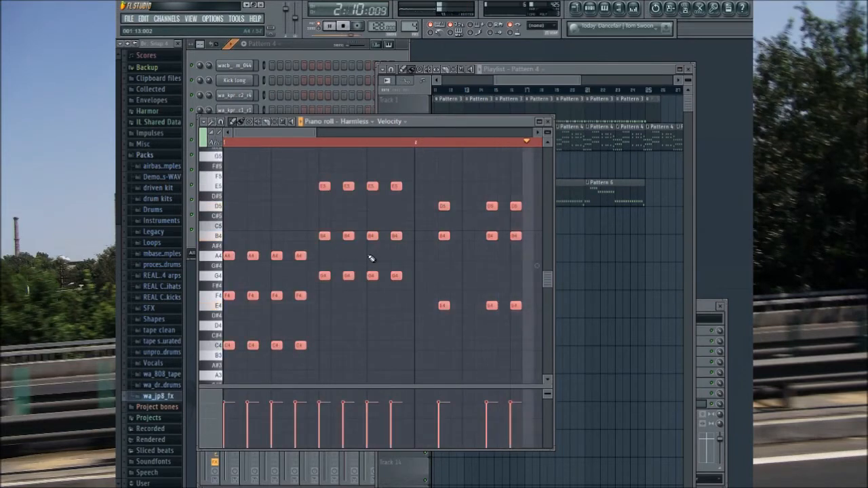
key(Delete)
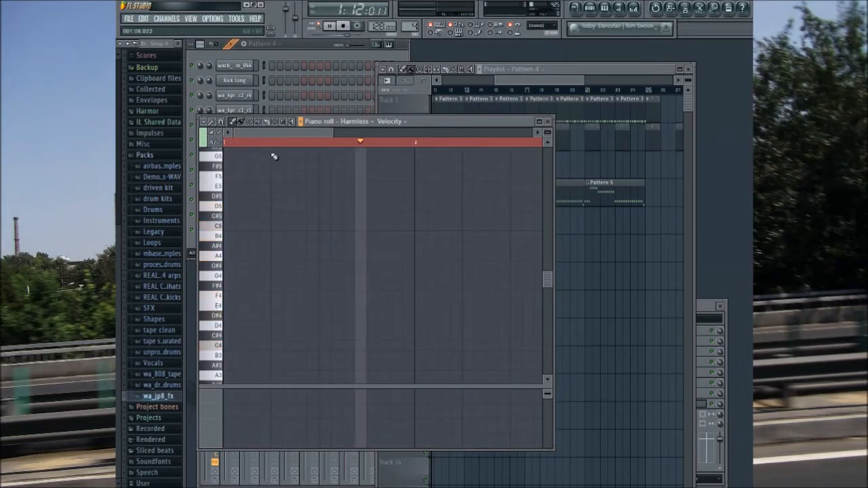
key(ctrl+z)
click(246, 140)
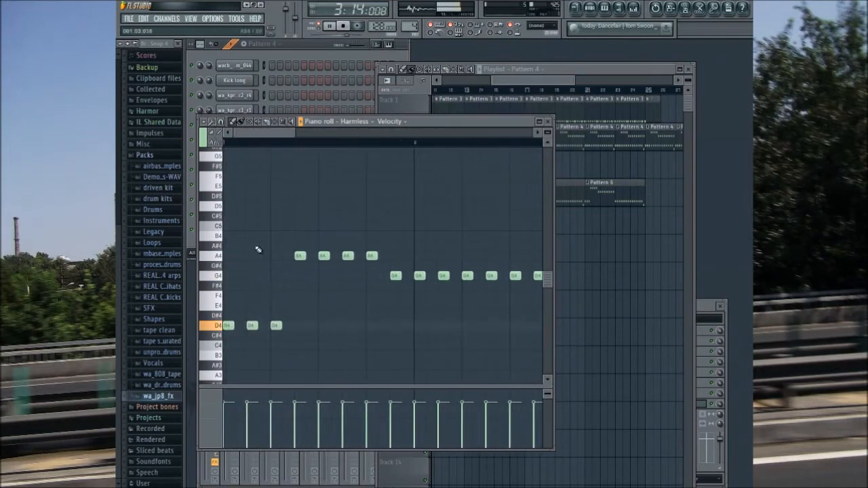
Step: Stack E4 and G4 notes above each of the three opening D4 notes in the Harmless piano roll
click(228, 306)
click(229, 276)
click(252, 276)
click(252, 305)
click(276, 276)
click(276, 306)
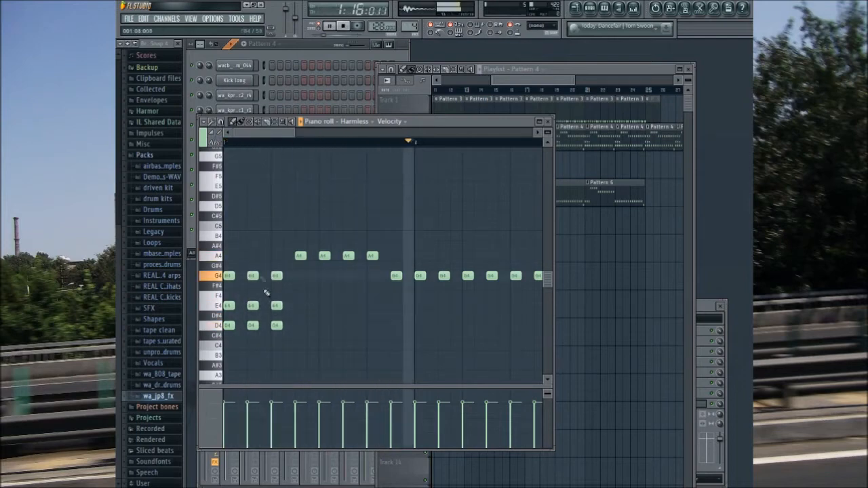
Step: Stack C5 and E5 notes above each of the four A4 notes in bar 1
scroll(285, 290, up, 3)
click(300, 285)
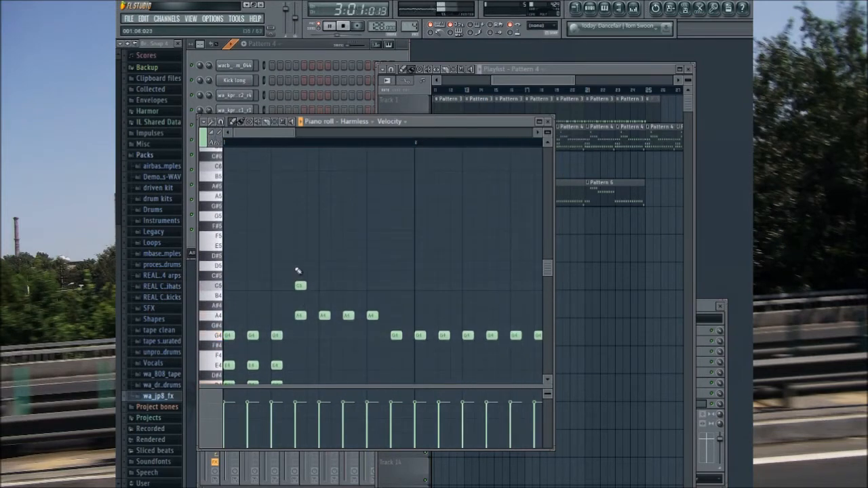
click(299, 246)
click(324, 285)
click(348, 285)
click(372, 285)
click(371, 246)
scroll(316, 162, down, 3)
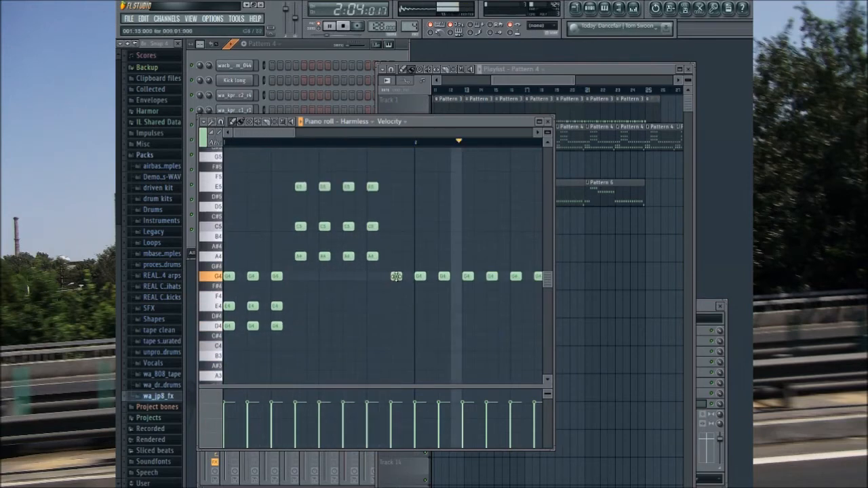
Step: Stack B4, D5 and F5 notes above the first G4 note of the Harmless melody
click(396, 247)
drag(395, 234, 395, 229)
click(396, 205)
scroll(363, 226, up, 2)
click(222, 207)
click(395, 205)
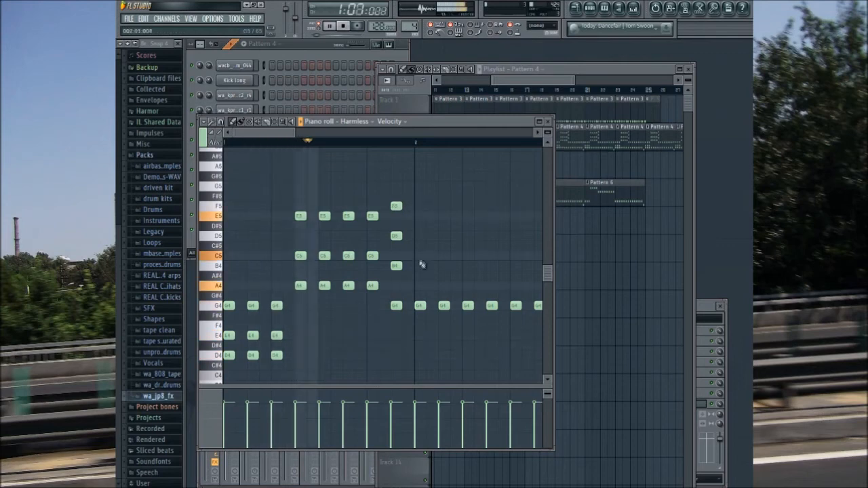
Step: Duplicate the B4, D5 and F5 stack across the remaining G4 notes of the Harmless melody through bar 2
drag(417, 200, 400, 280)
key(ctrl+b)
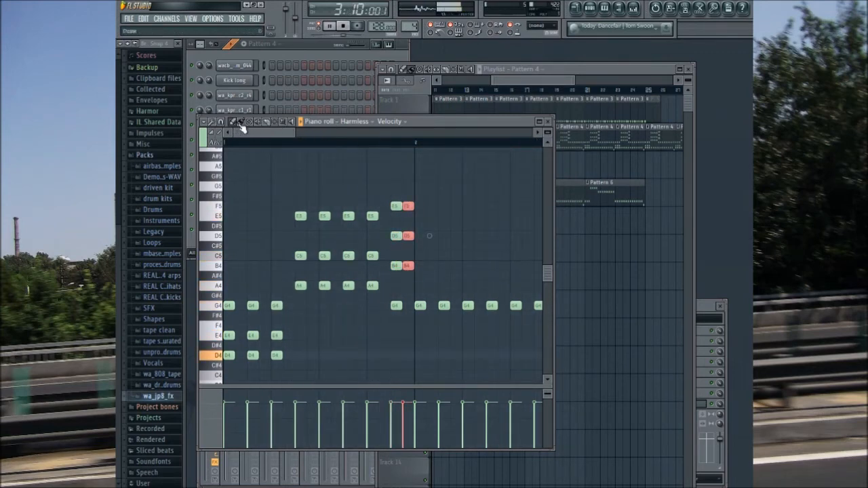
key(ctrl+b)
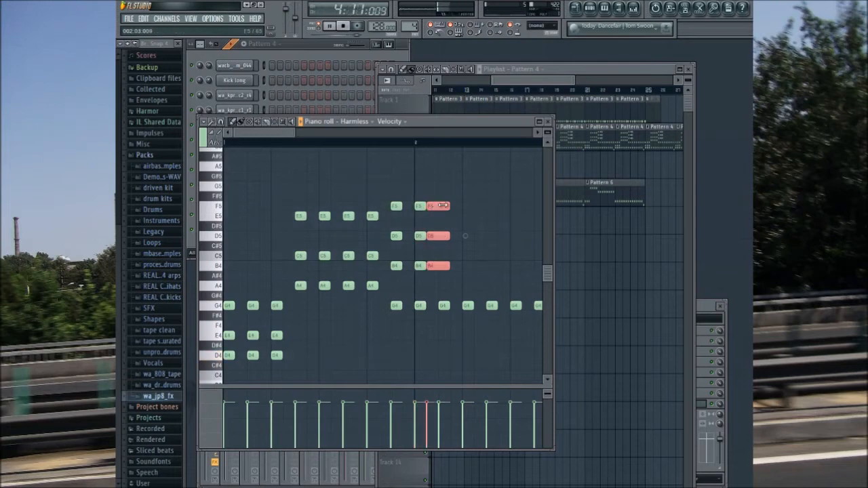
key(ctrl+b)
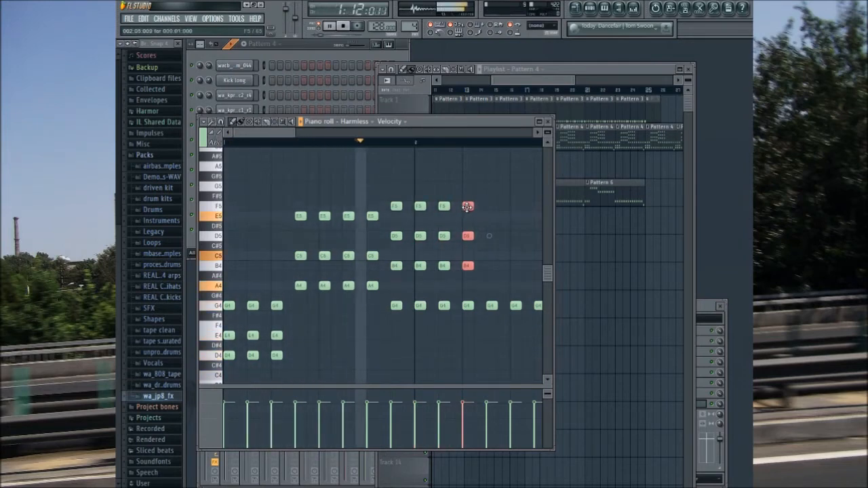
key(ctrl+b)
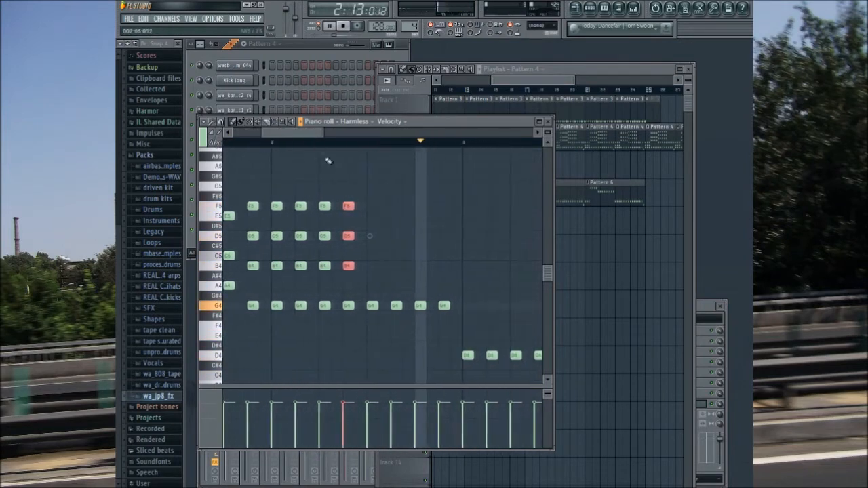
key(ctrl+b)
key(ctrl+b)
drag(383, 206, 441, 206)
key(ctrl+b)
key(ctrl+b)
Step: Stack E4 and A4 above the first D4 note in bar 3, and E4 and G4 above the second
drag(313, 132, 348, 162)
click(291, 335)
key(space)
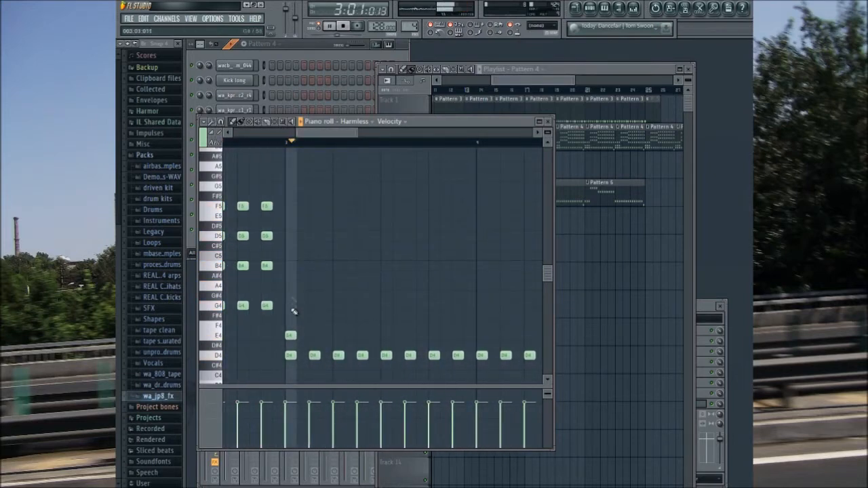
click(290, 286)
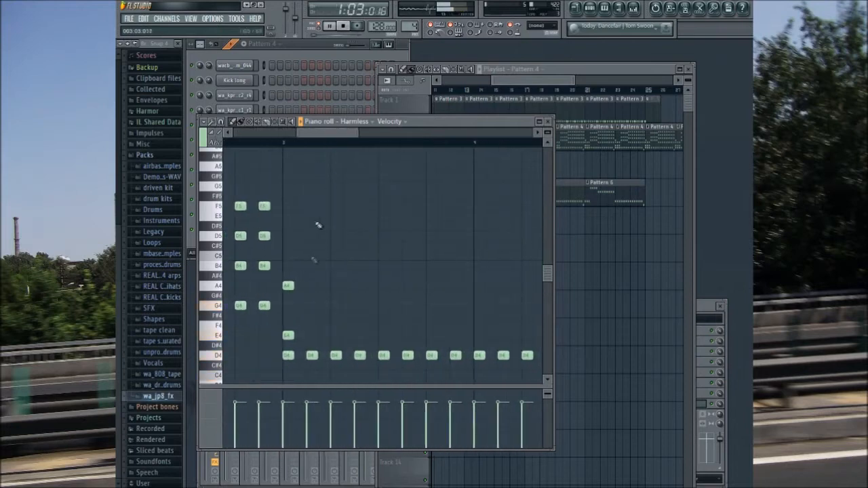
click(307, 306)
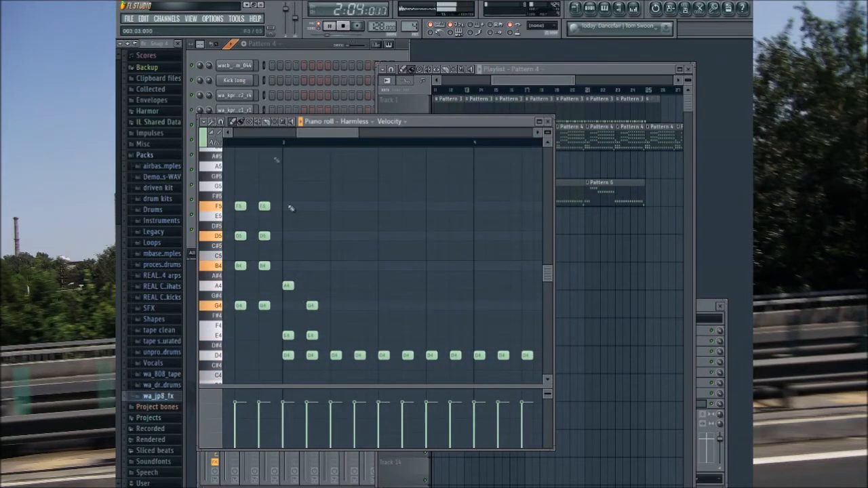
Step: Copy the first two bar 3 stacks onto the third and fourth D4 notes and raise their E4 notes to F4
drag(285, 262, 325, 340)
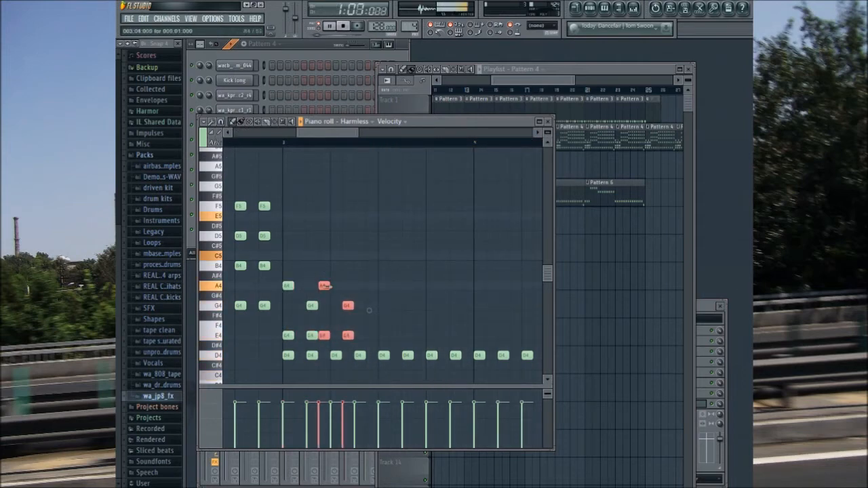
drag(327, 286, 337, 288)
ctrl+click(343, 346)
drag(336, 336, 359, 325)
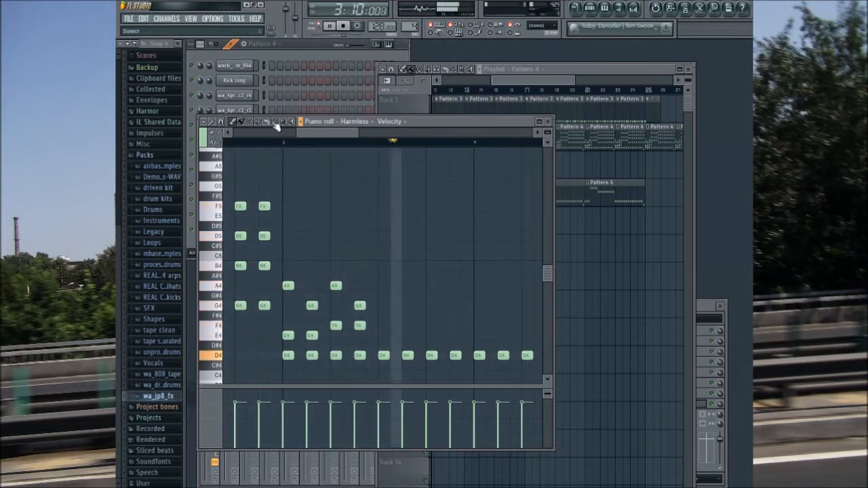
Step: Duplicate the group of four upper-note stacks from bar 3 repeatedly to the end of bar 4
drag(283, 252, 386, 347)
key(ctrl+b)
drag(371, 286, 383, 286)
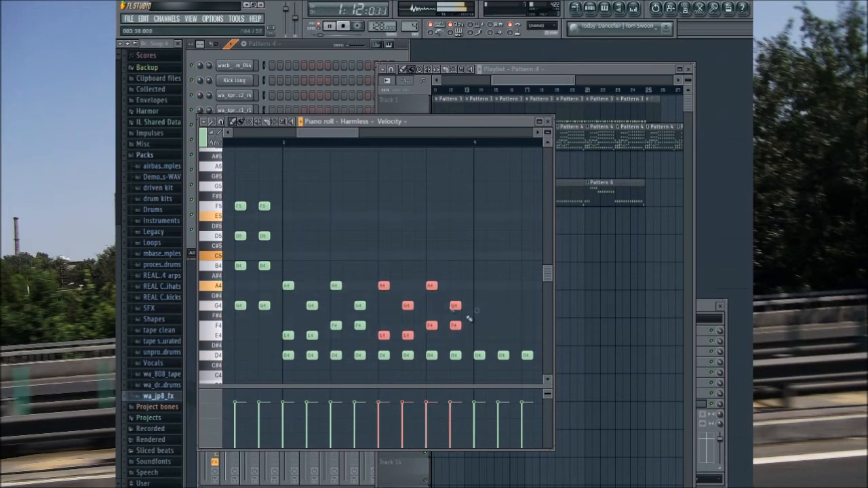
key(ctrl+b)
drag(344, 135, 371, 136)
key(ctrl+b)
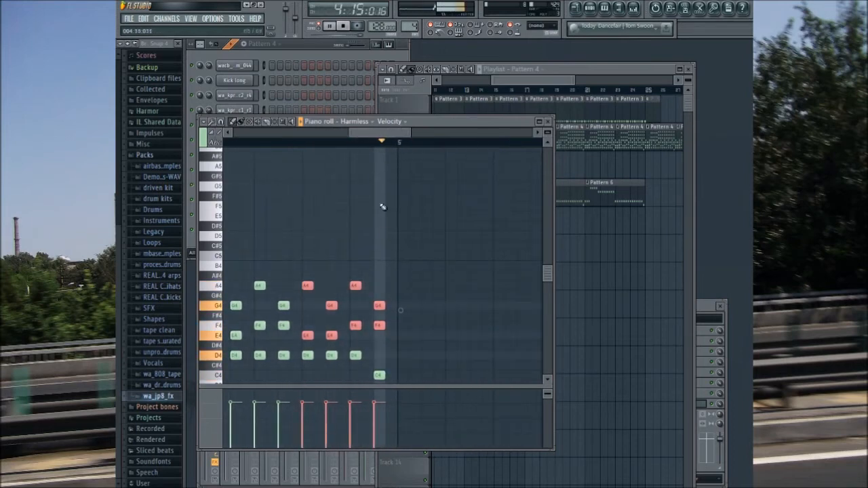
Step: Change the notes above the final C4 to D#4 and F#4, and add a B4
ctrl+click(391, 347)
drag(379, 328, 380, 353)
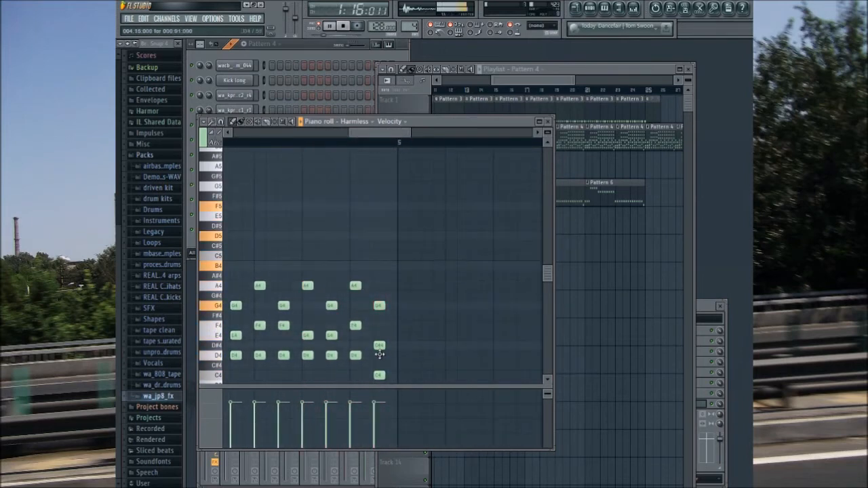
click(379, 315)
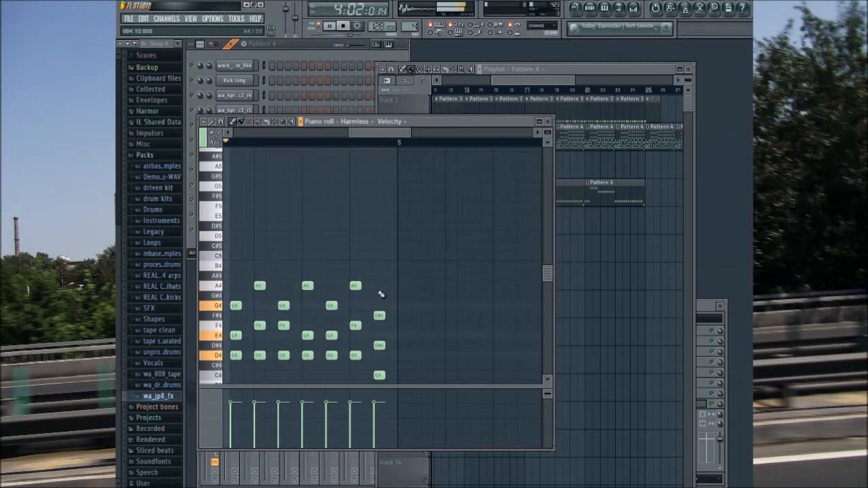
click(379, 265)
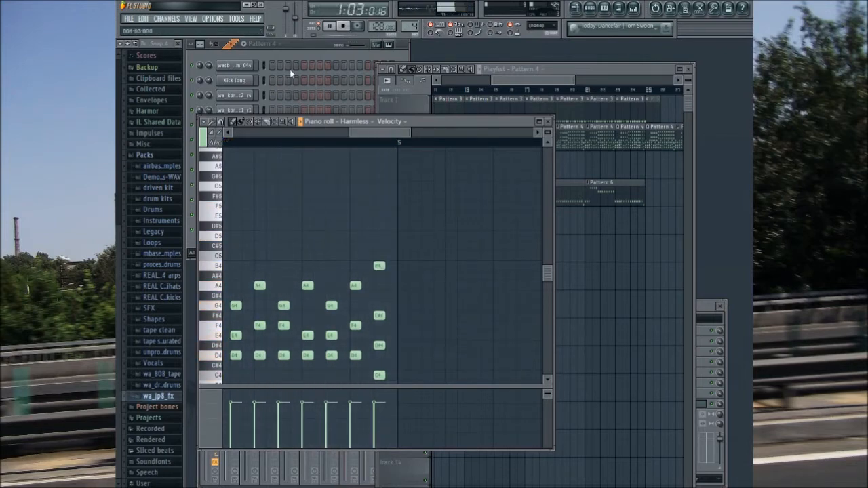
Step: Stop playback and delete every second, overlapping Pattern 4 clip from Track 2 of the playlist
click(345, 26)
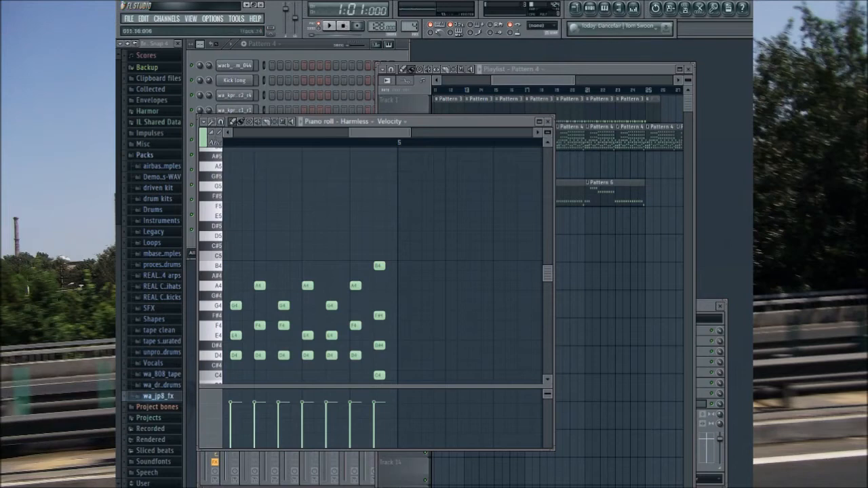
drag(539, 83, 556, 82)
right_click(518, 141)
right_click(579, 140)
right_click(641, 140)
drag(559, 82, 459, 83)
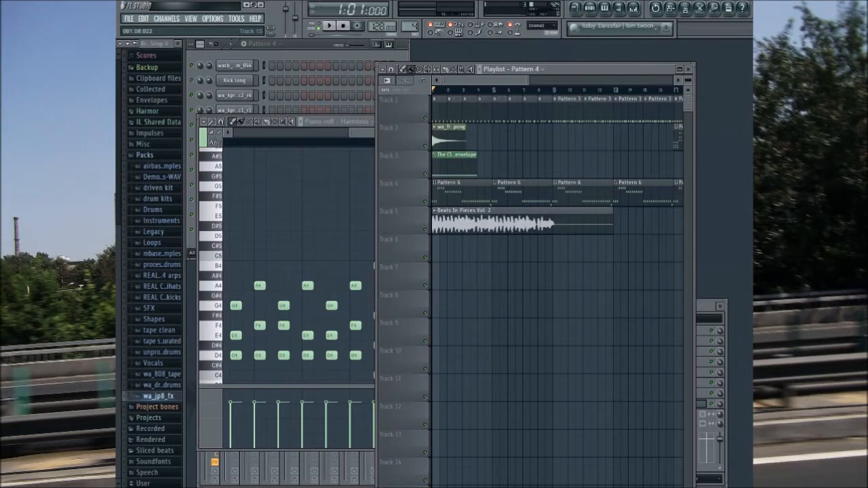
Step: Close the Harmless piano roll and play the song from the beginning
drag(366, 133, 237, 145)
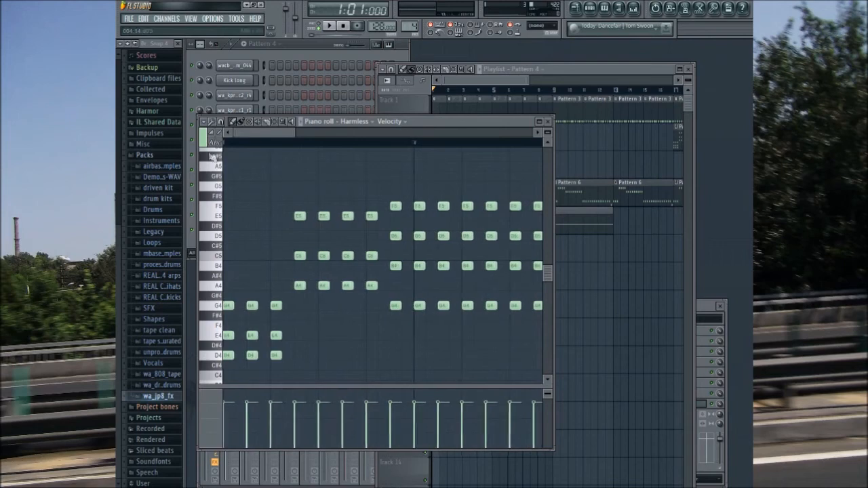
click(548, 121)
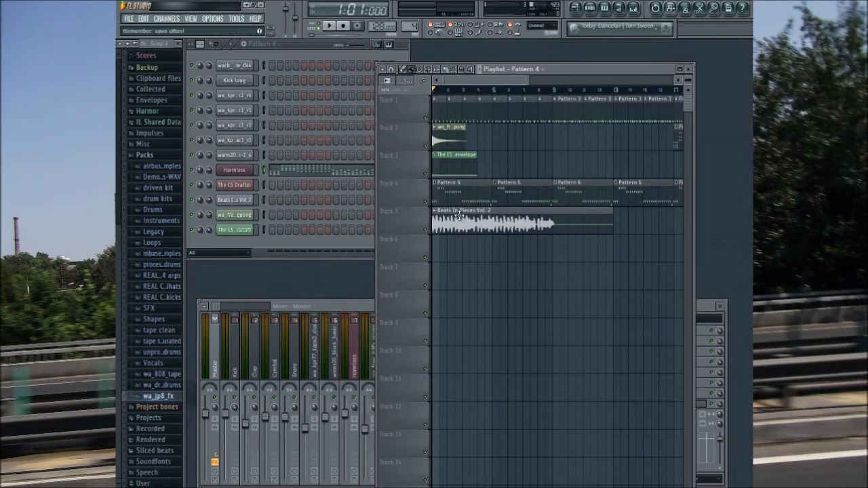
click(330, 26)
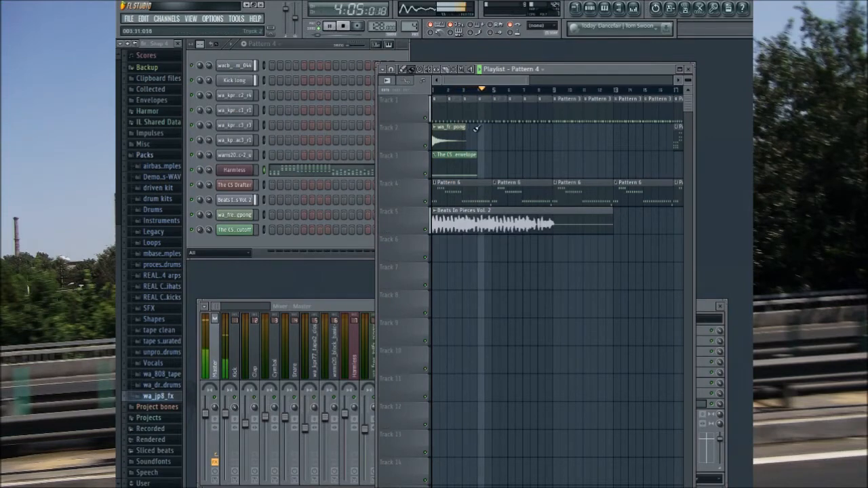
drag(500, 81, 475, 84)
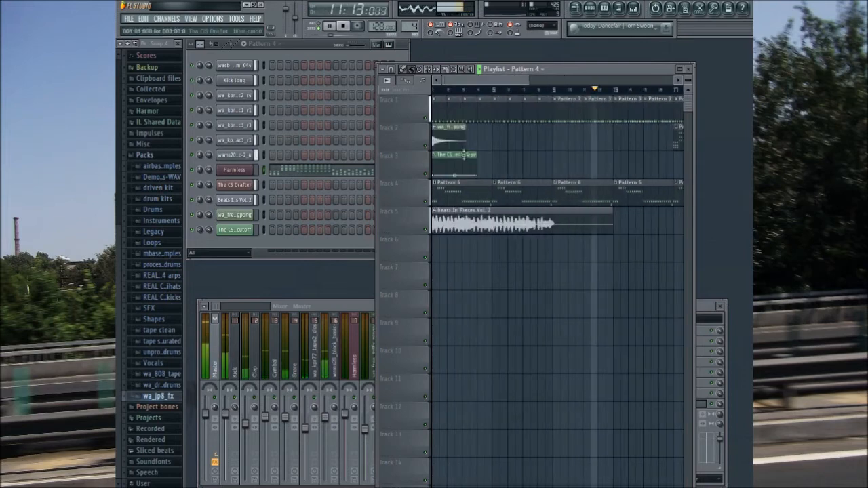
Step: Move the CS Drafter filter-cutoff envelope clip on Track 3 to bar 9
drag(464, 155, 516, 155)
drag(592, 150, 583, 150)
drag(513, 83, 554, 84)
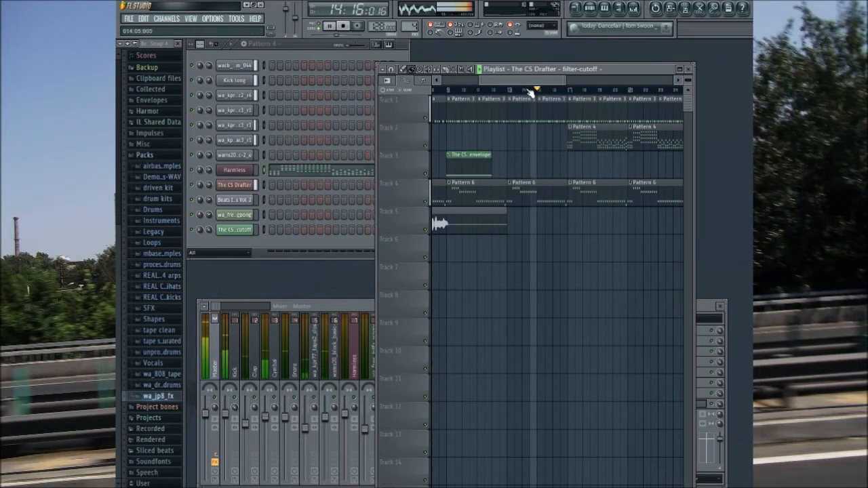
Step: Add a Pattern 6 clip at bar 25 on Track 4, beneath the last Pattern 4 clip
drag(527, 84, 585, 99)
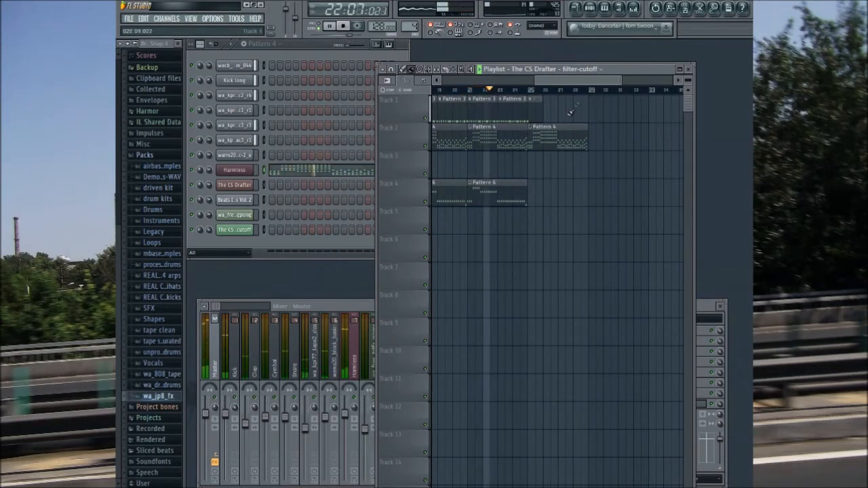
drag(587, 82, 607, 113)
click(477, 200)
right_click(479, 200)
click(464, 189)
click(477, 189)
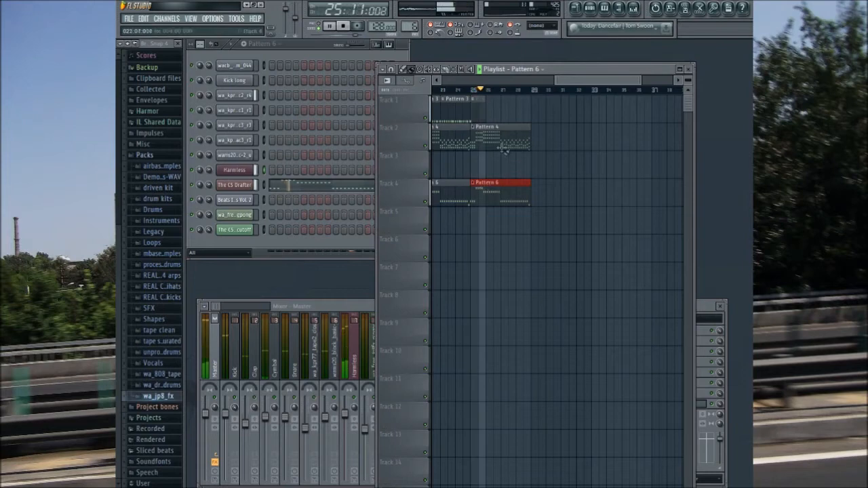
Step: Add a Pattern 4 clip on Track 2 and a Pattern 6 clip on Track 4 at bar 29
click(505, 146)
click(539, 140)
click(502, 195)
click(539, 195)
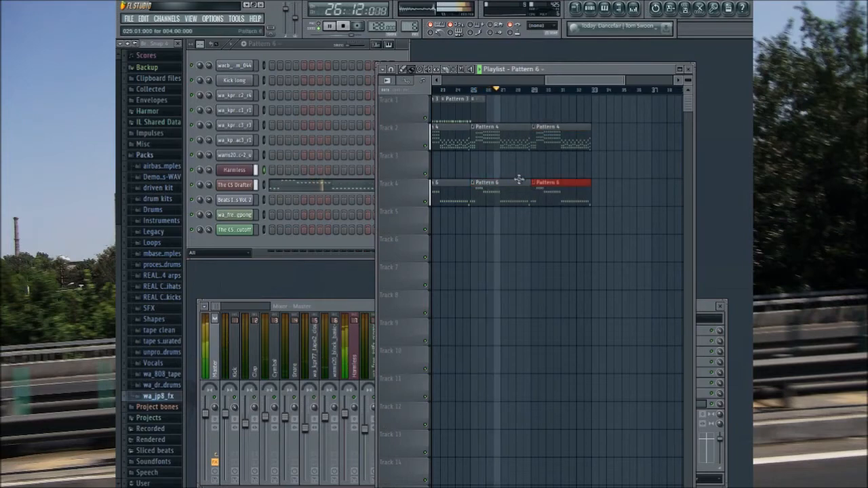
drag(578, 81, 592, 80)
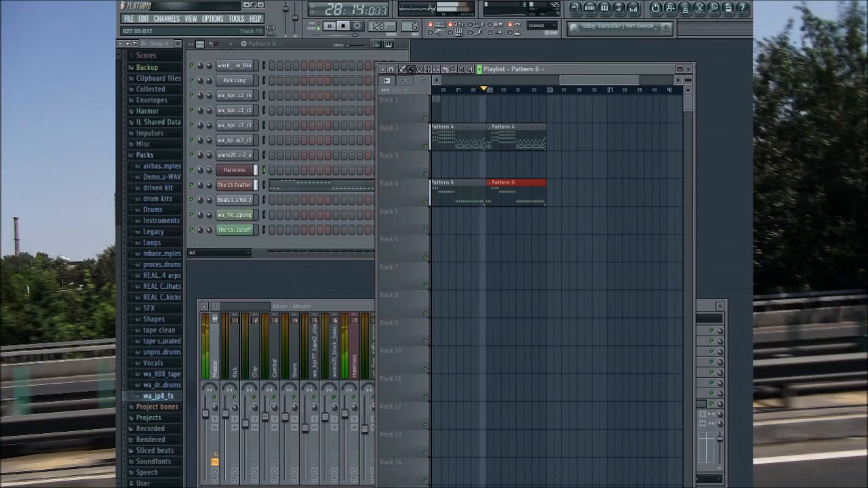
drag(601, 81, 585, 82)
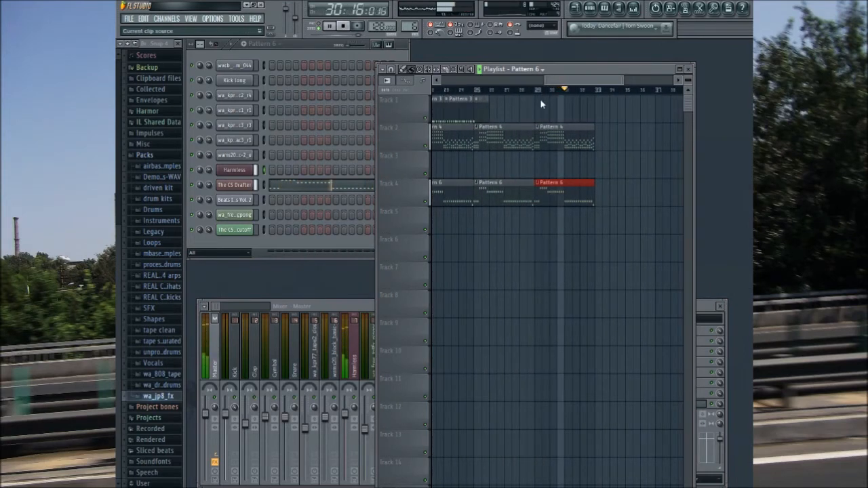
drag(608, 82, 592, 84)
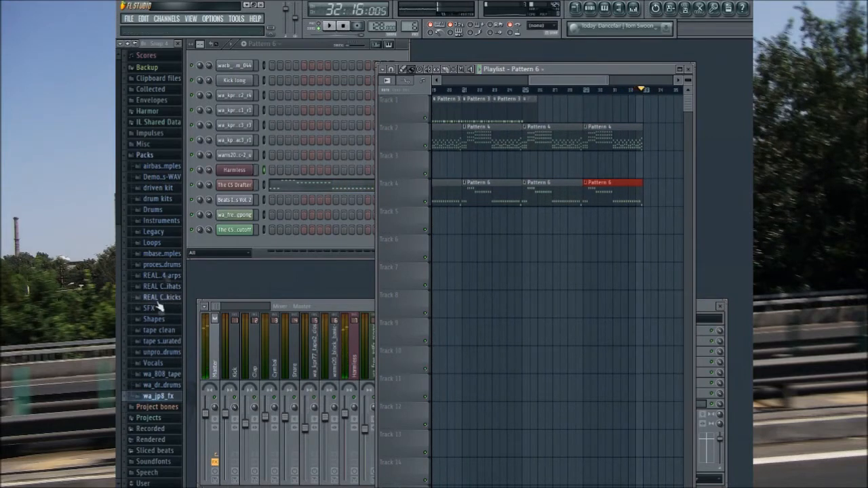
Step: Open the wa_jp8_fx sample folder and audition its noise and impact effects for the transition
click(165, 384)
click(165, 304)
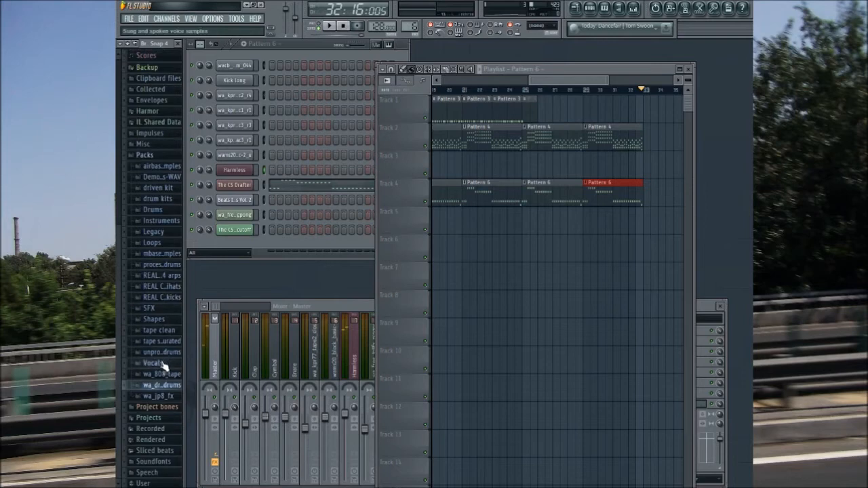
click(163, 399)
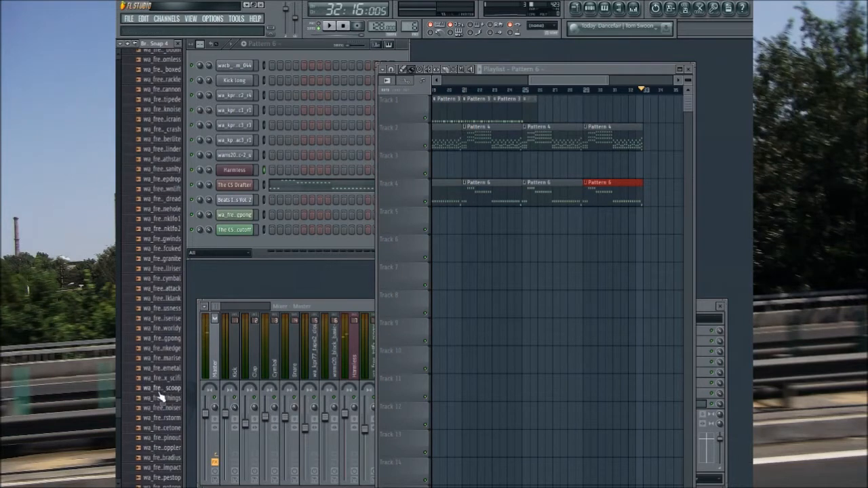
scroll(161, 397, down, 5)
click(161, 365)
scroll(163, 373, up, 5)
click(165, 393)
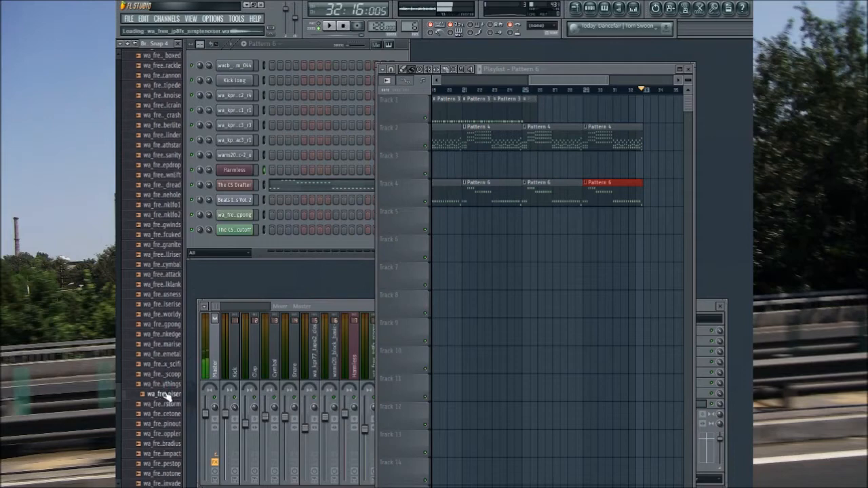
scroll(168, 393, up, 8)
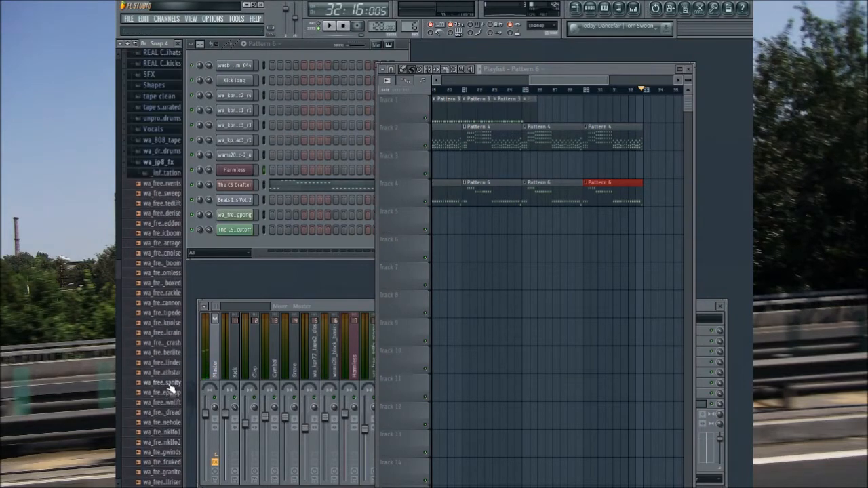
scroll(170, 388, up, 1)
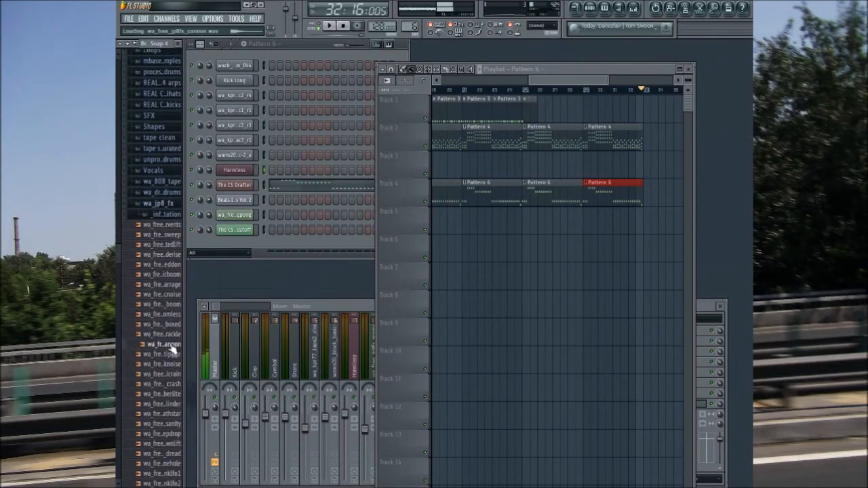
click(154, 265)
click(154, 226)
click(163, 274)
Step: Place the wa_free_jp8fx_basicnoise sample on Track 6 ending at bar 33, and route its channel to mixer insert 10
drag(165, 294, 437, 286)
drag(510, 256, 610, 250)
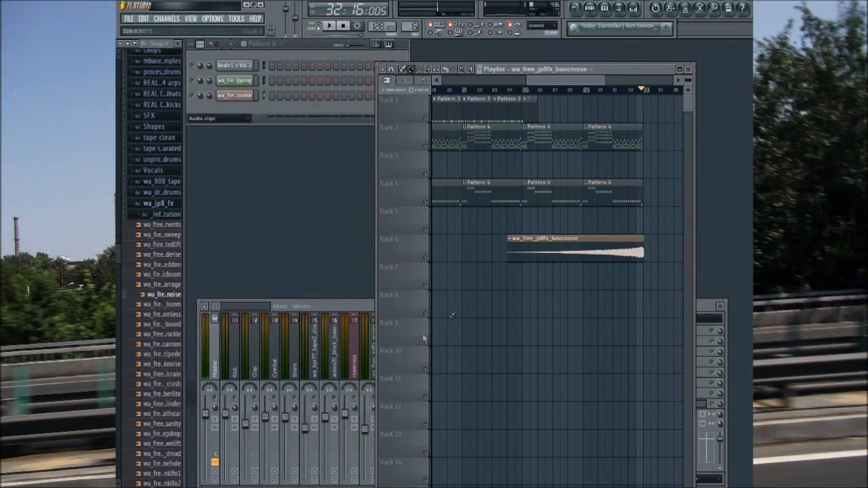
click(238, 103)
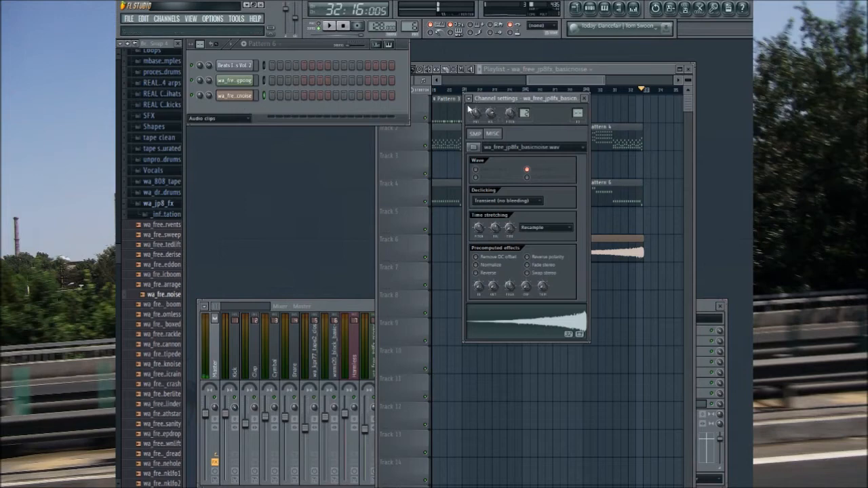
key(F9)
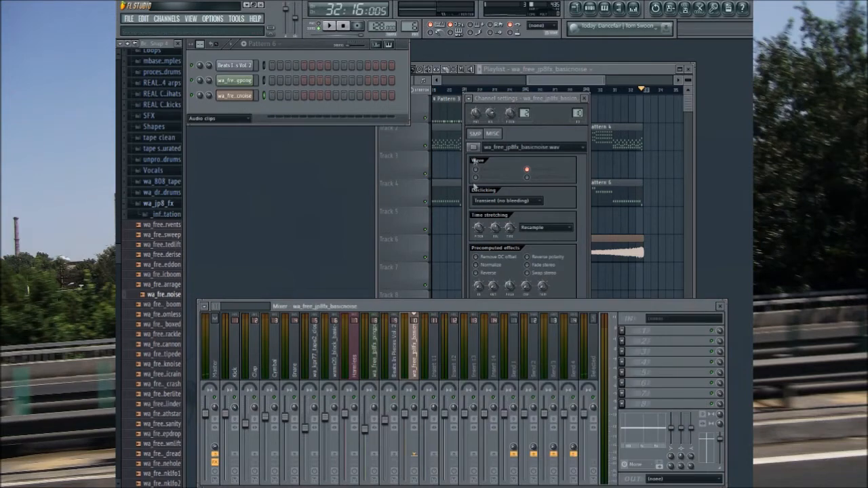
Step: Normalize the wa_free_jp8fx_basicnoise sample and lower its fader on mixer insert 10
click(485, 267)
drag(411, 418, 412, 429)
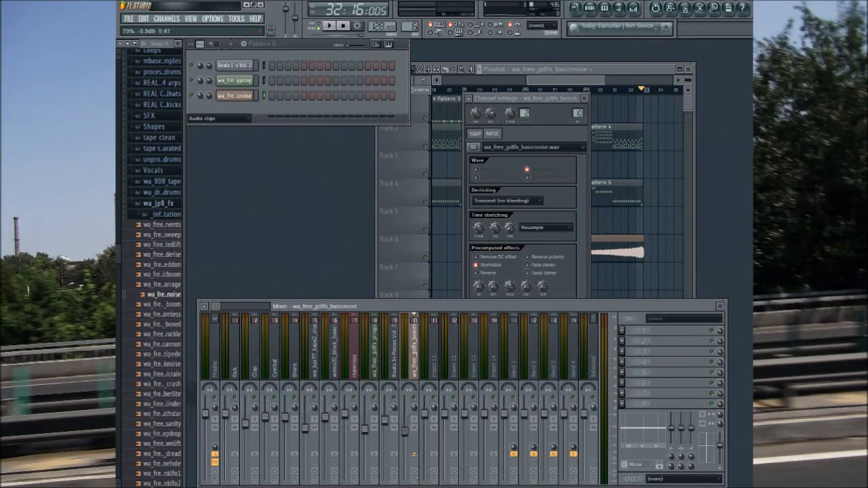
drag(562, 81, 448, 78)
click(344, 25)
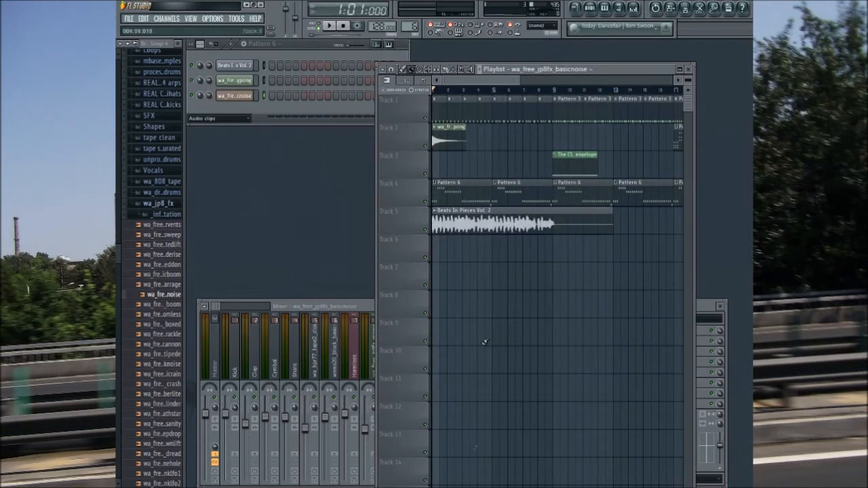
Step: Collapse the wa_jp8_fx sample folder, show all channels in the rack, and add a 3xOsc channel
click(158, 203)
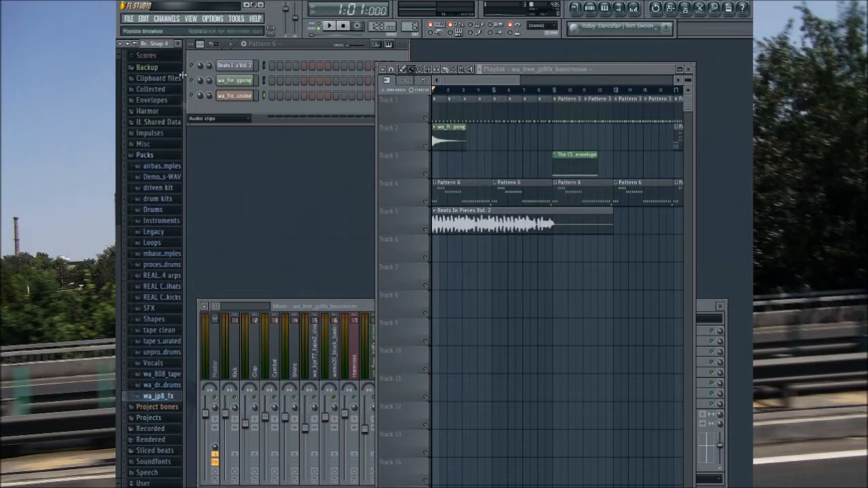
click(209, 125)
click(211, 131)
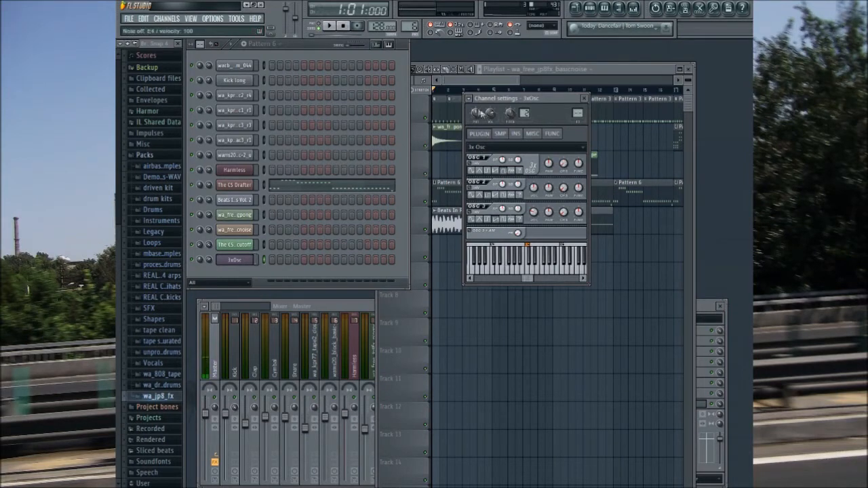
Step: Enable the 3xOsc cutoff envelope with a very short attack and set the channel's filter type to SVF LPx2
click(516, 133)
click(533, 135)
click(517, 134)
click(507, 149)
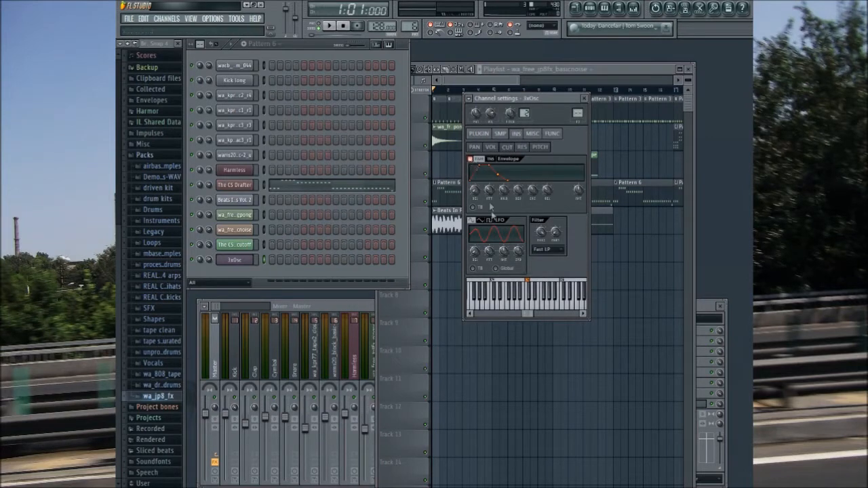
click(542, 250)
click(545, 267)
click(551, 330)
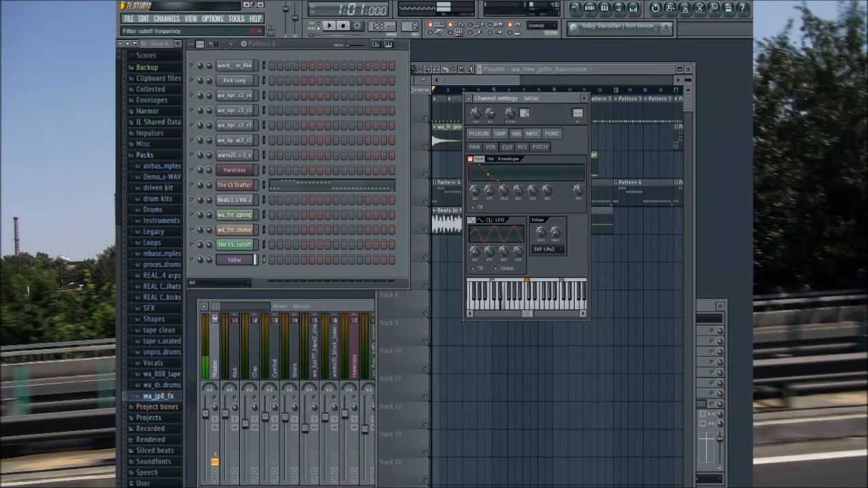
Step: Lower the 3xOsc filter cutoff and audition the sound with a few notes
drag(541, 236, 541, 241)
key(b)
key(c)
key(b)
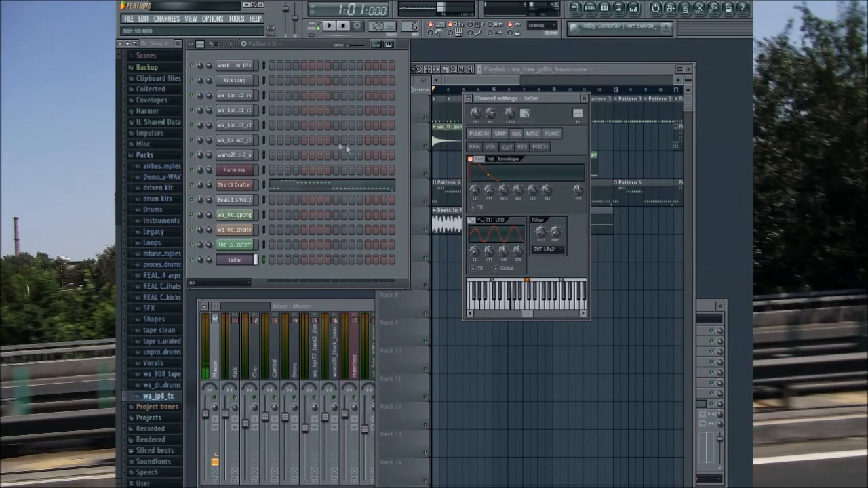
Step: Copy the CS Drafter notes of Pattern 6 into the 3xOsc piano roll and shift the copies down
click(282, 188)
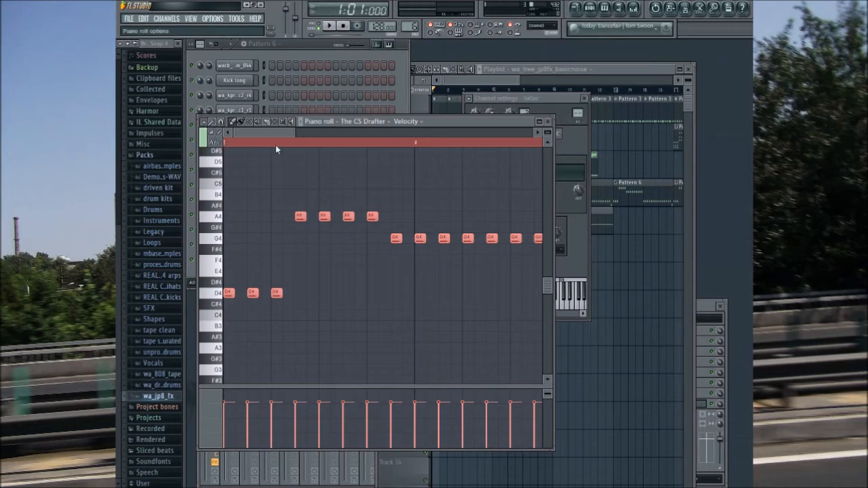
click(403, 66)
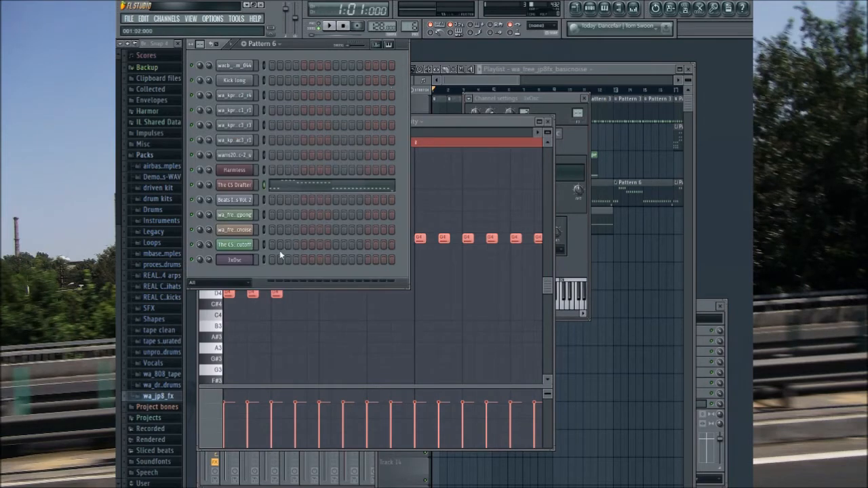
click(474, 124)
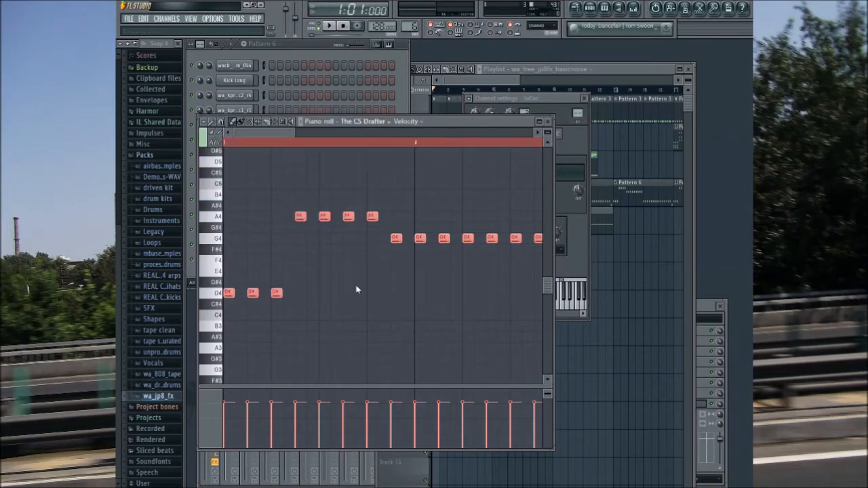
key(Down)
key(Down)
Step: Play Pattern 6 and fine-tune the 3xOsc filter cutoff against the CS Drafter melody
click(326, 25)
click(548, 121)
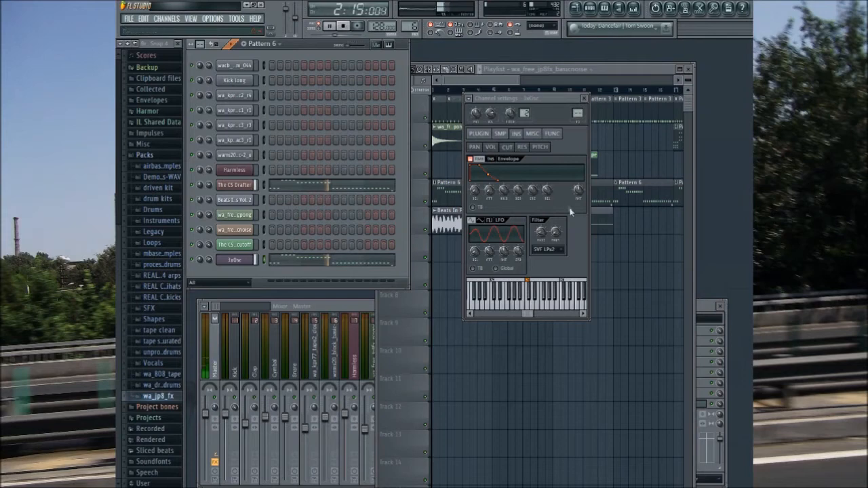
click(540, 233)
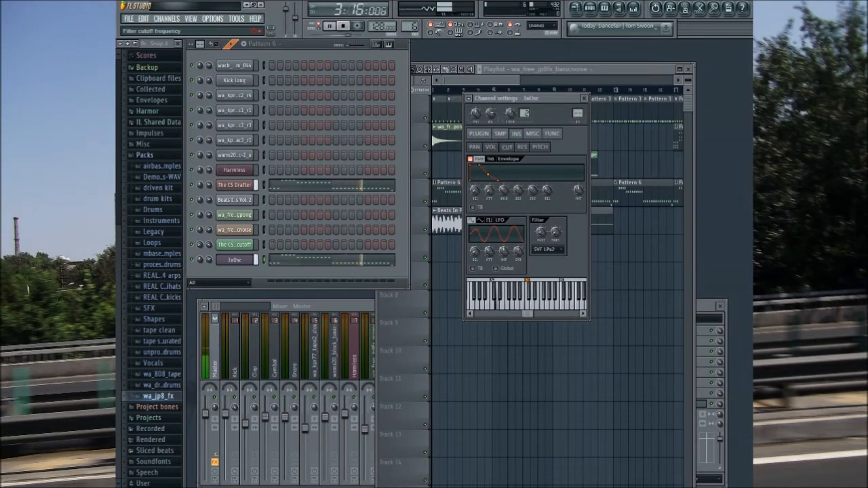
key(space)
Step: Route the 3xOsc channel to mixer insert 11 and the CS Drafter channel to insert 12
click(233, 262)
click(234, 263)
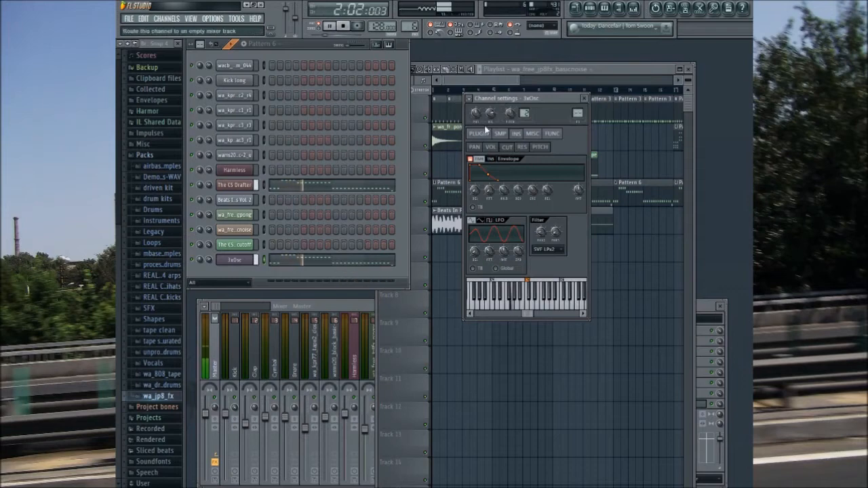
key(F9)
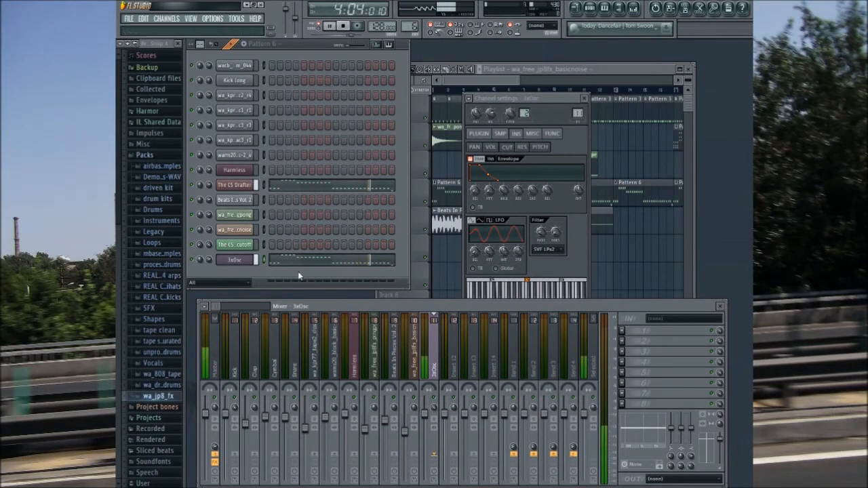
click(234, 185)
click(546, 132)
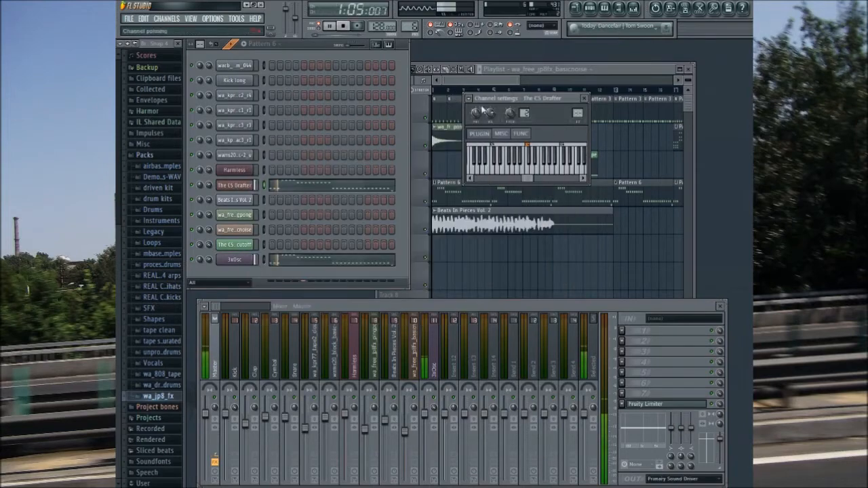
click(469, 98)
click(472, 124)
Step: Load Fruity WaveShaper in the first effect slot of the 3xOsc insert, try another preset, and reduce its mix level
click(433, 369)
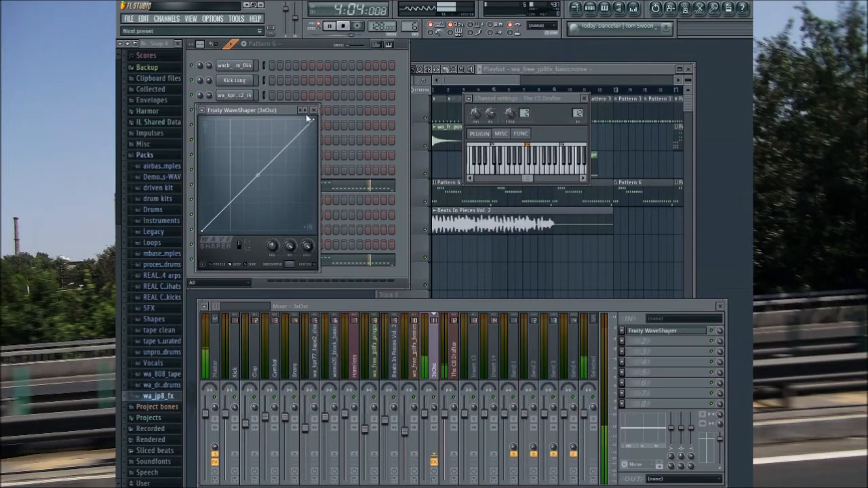
click(305, 110)
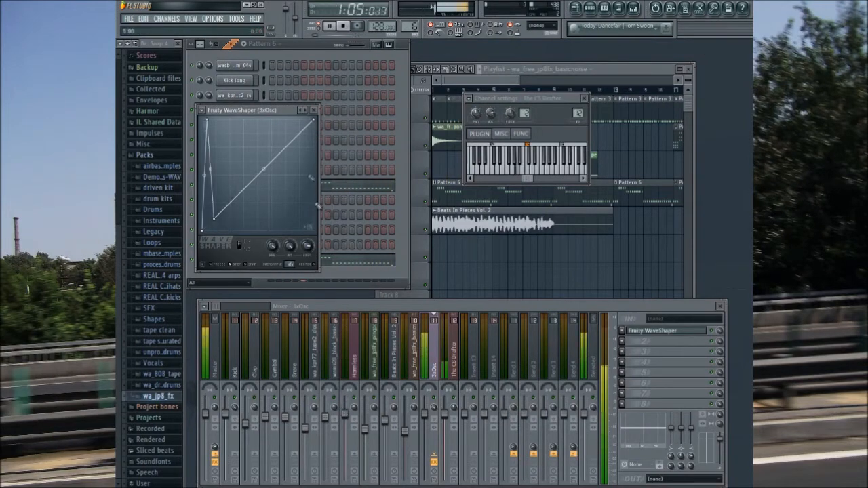
click(313, 110)
drag(720, 332, 720, 384)
click(693, 332)
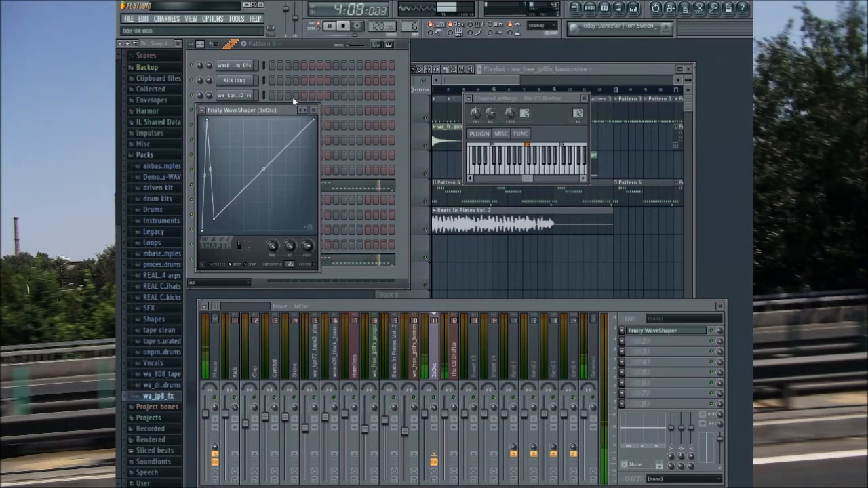
click(342, 411)
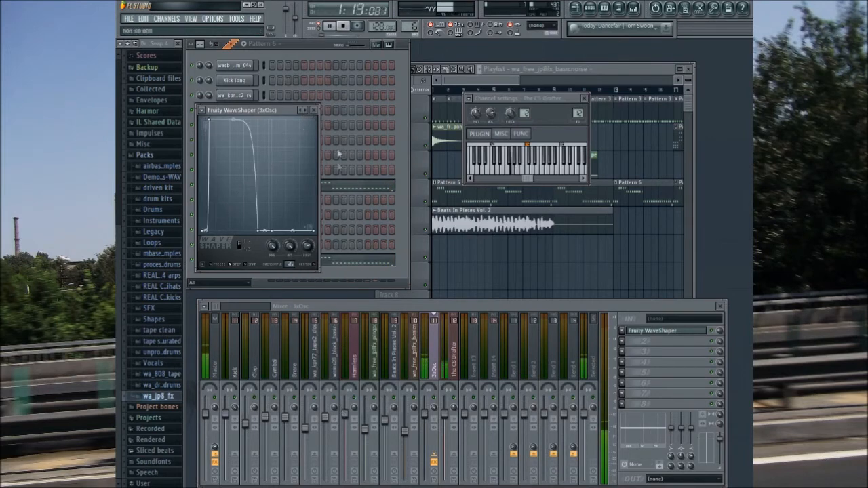
Step: Step through the Fruity WaveShaper presets on the 3xOsc insert and choose the finely stepped saturation curve
click(306, 111)
click(308, 115)
click(314, 121)
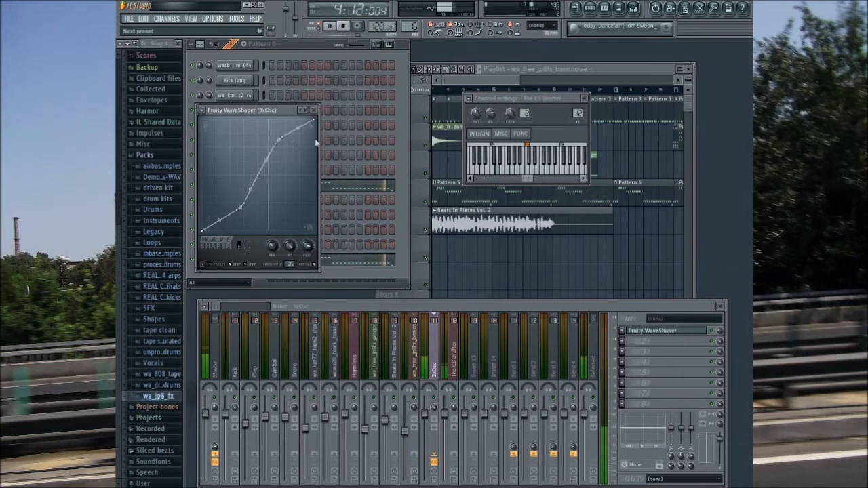
click(308, 116)
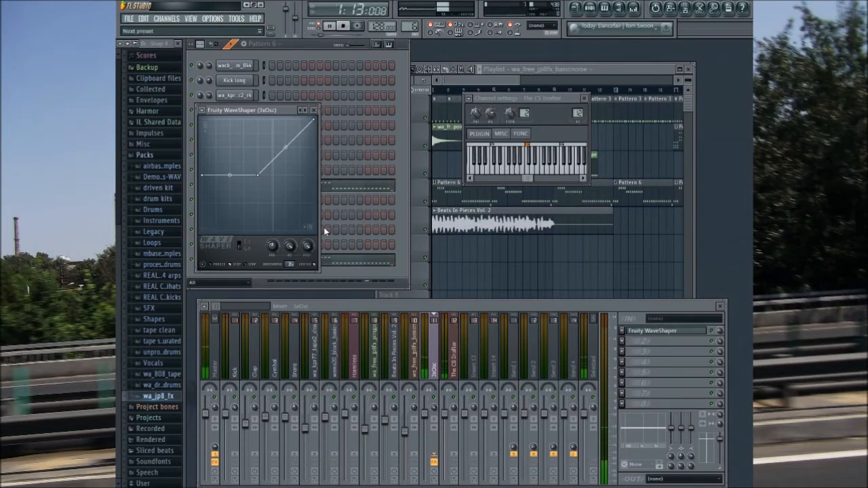
click(306, 111)
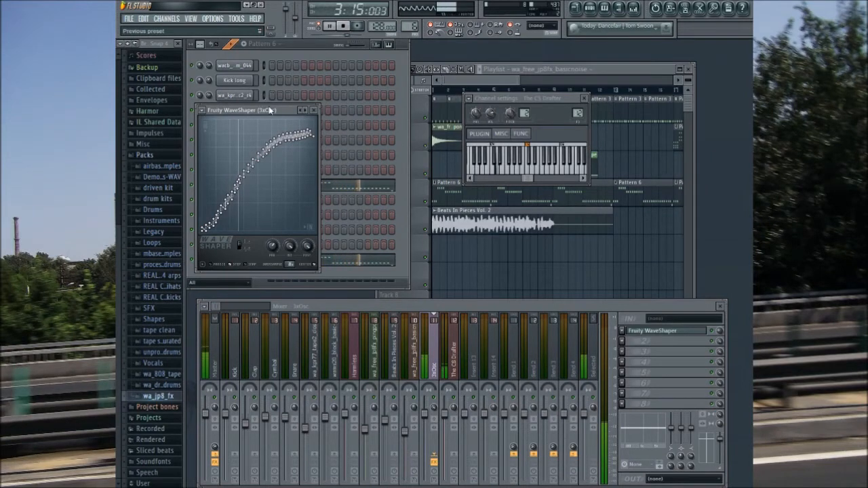
click(314, 109)
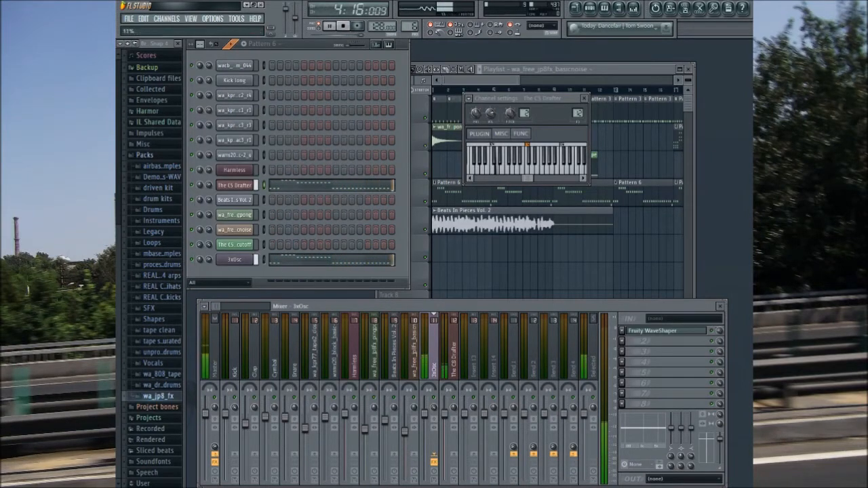
Step: Review the 3xOsc cutoff envelope and filter settings during playback, and stop the pattern
click(238, 260)
click(516, 133)
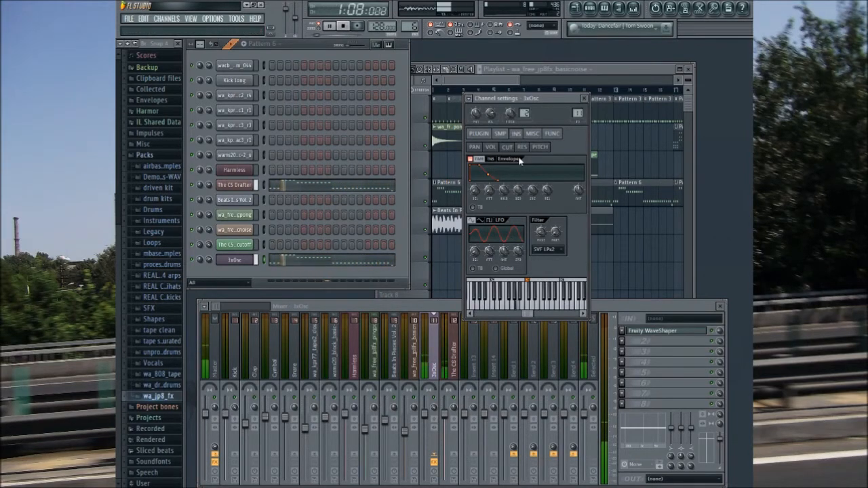
click(584, 99)
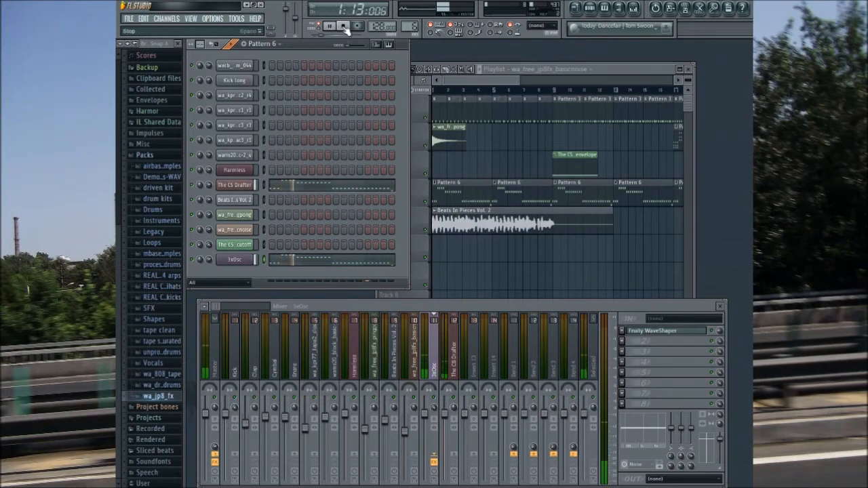
click(344, 27)
Step: Move the CS Drafter filter-cutoff automation clip to bar 1 on Track 3 and check it against the synth's cutoff
drag(574, 155, 455, 167)
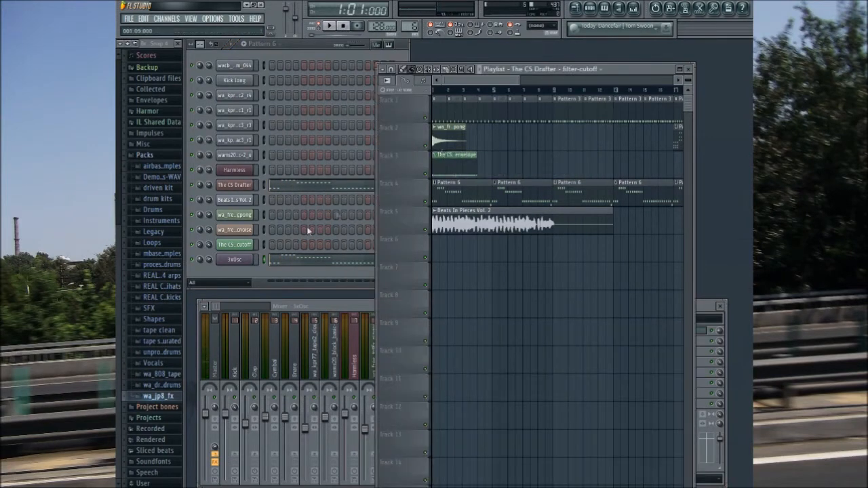
click(236, 185)
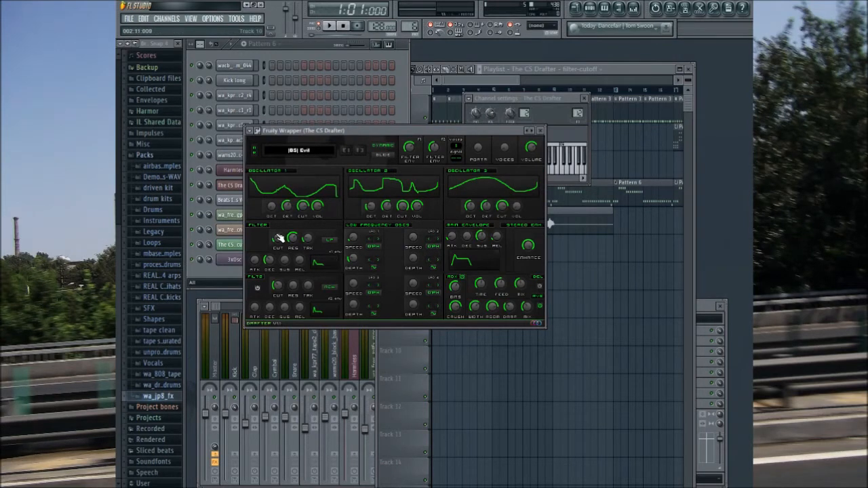
click(462, 72)
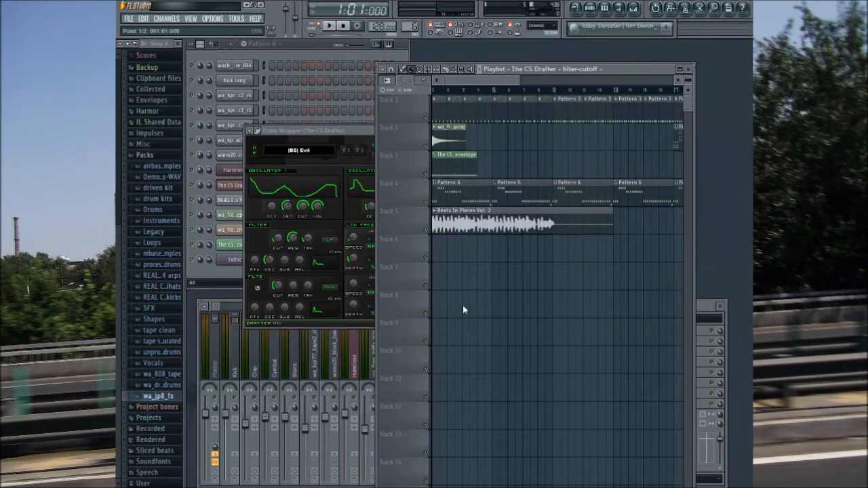
Step: Play Pattern 6, raise the CS Drafter filter cutoff to 1.00, and compare the synth with the 3xOsc channel
click(343, 153)
key(space)
drag(277, 238, 277, 237)
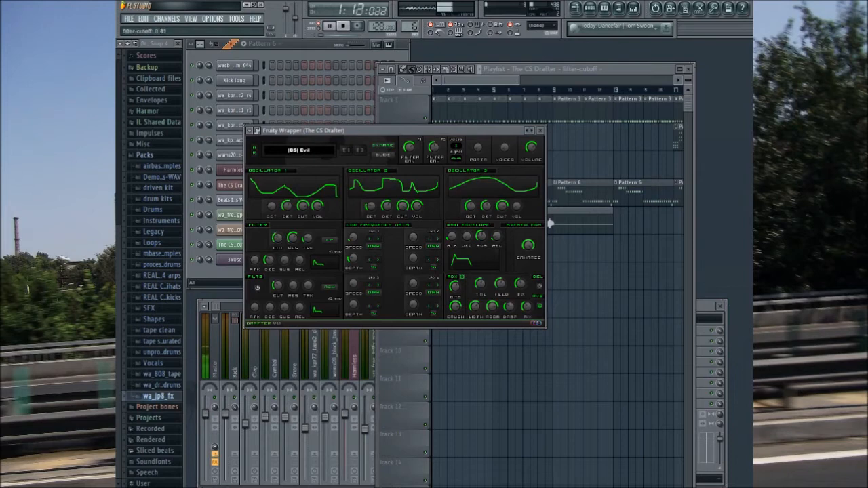
click(219, 306)
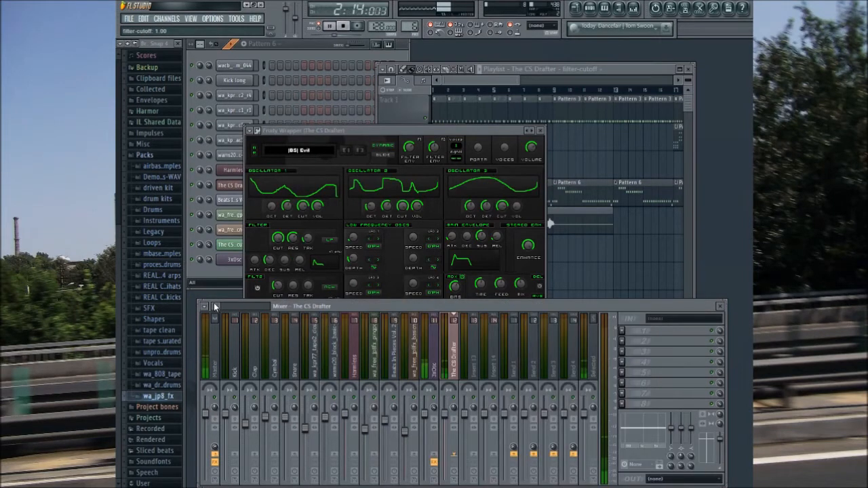
click(234, 260)
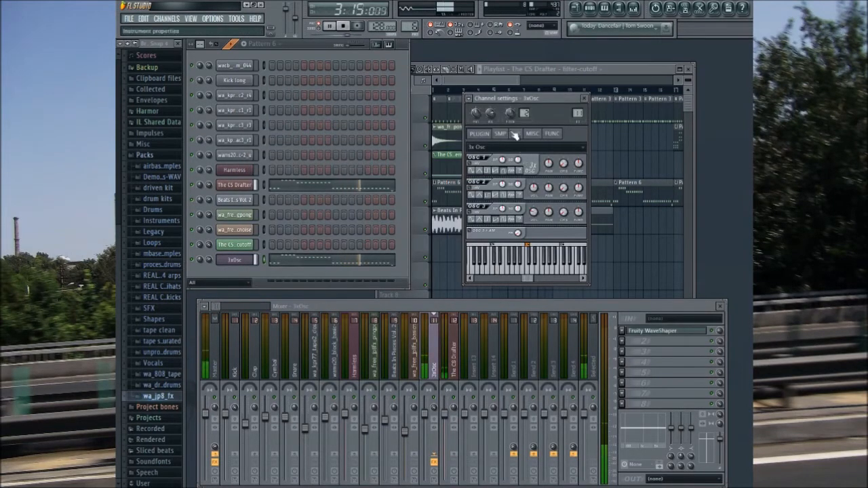
click(248, 187)
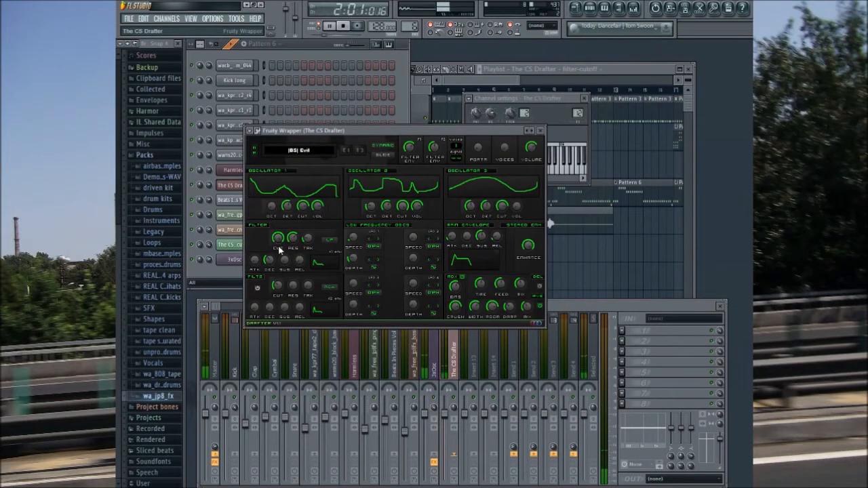
Step: Add Fruity Parametric EQ 2 to insert 12, boosting the highs and dipping the upper mids, and set the CS Drafter filter cutoff to 0.15
click(455, 366)
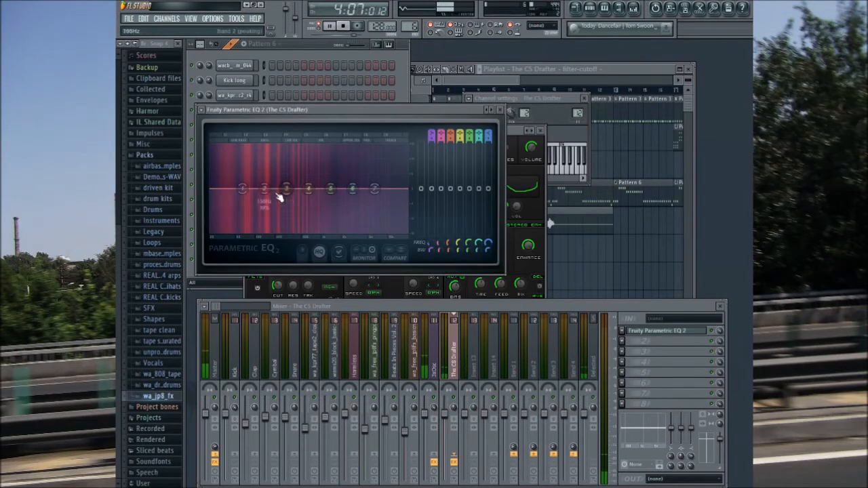
drag(265, 189, 328, 198)
drag(352, 190, 373, 179)
drag(289, 186, 409, 200)
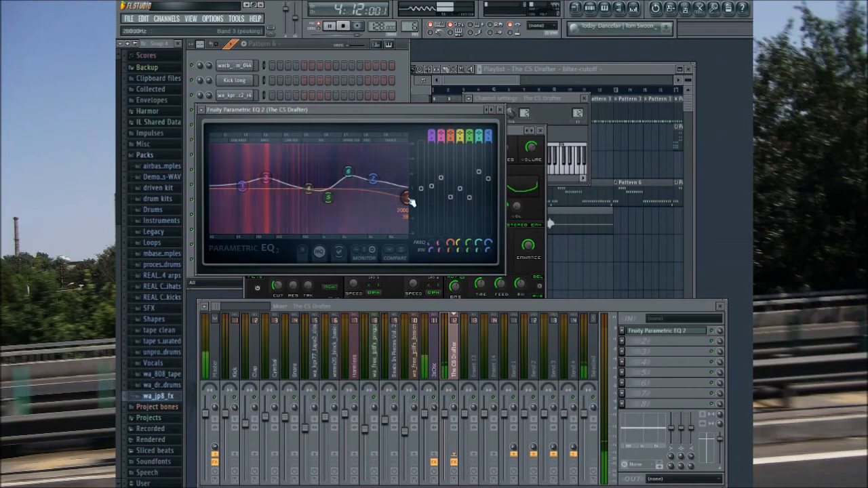
click(500, 109)
click(285, 238)
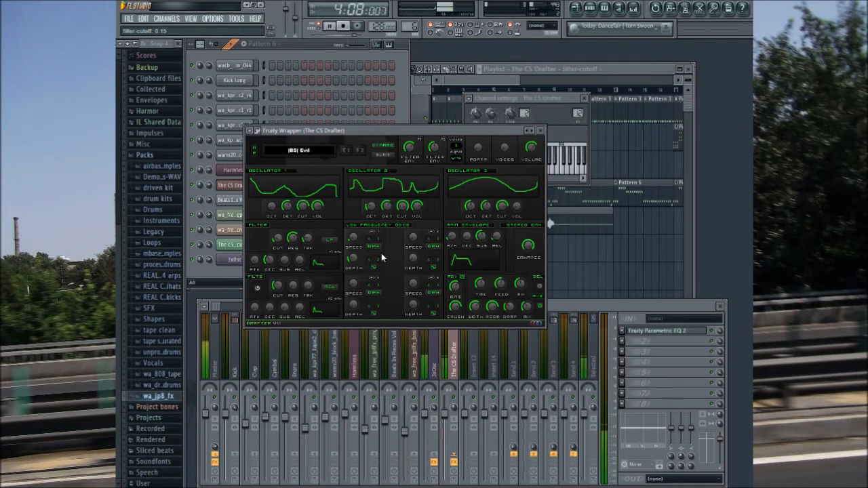
Step: Close the CS Drafter plugin and open the 3xOsc channel's cutoff envelope and filter settings during playback
click(540, 130)
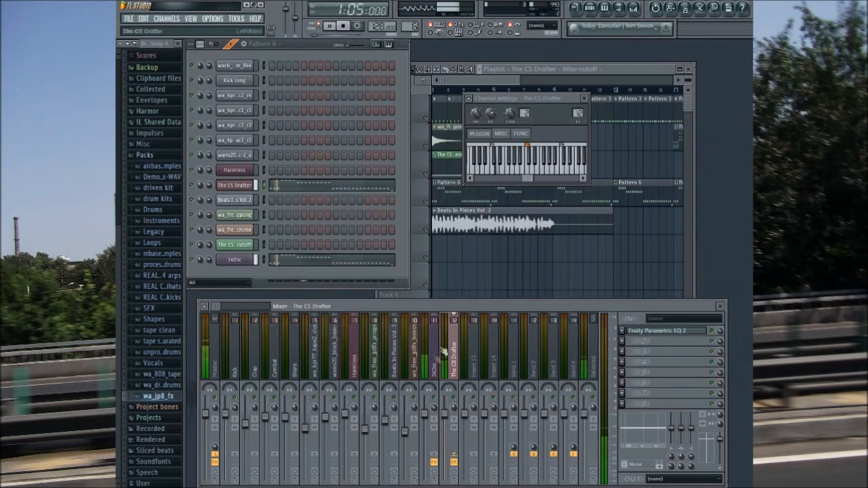
click(252, 258)
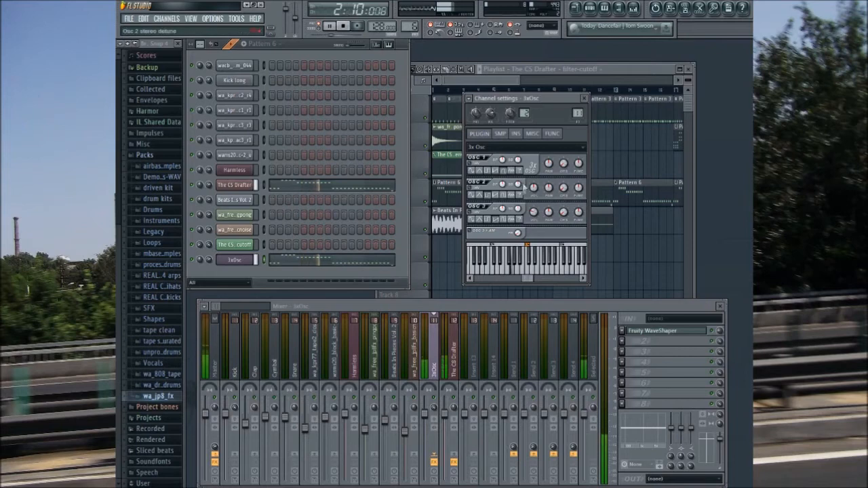
click(516, 133)
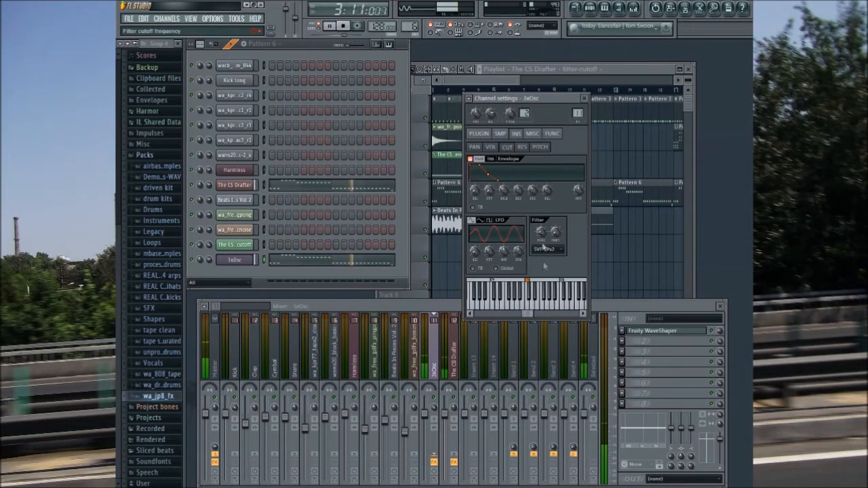
Step: Add Fruity Parametric EQ 2 after the WaveShaper on the 3xOsc insert, cutting the deep lows, boosting around 136 Hz and lowering the highs
click(434, 355)
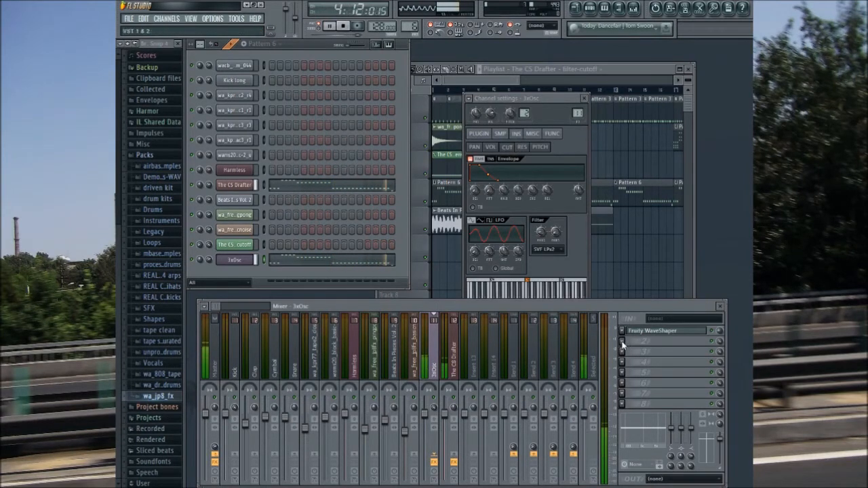
click(631, 378)
drag(288, 212, 235, 243)
drag(310, 212, 288, 210)
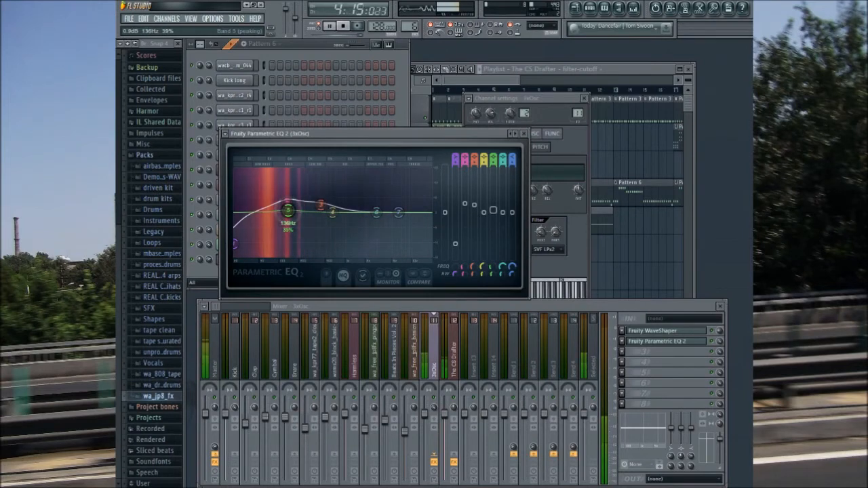
drag(377, 213, 381, 234)
Step: Recheck the 3xOsc filter cutoff with the EQ applied, stop playback, and close the EQ and channel settings
click(533, 222)
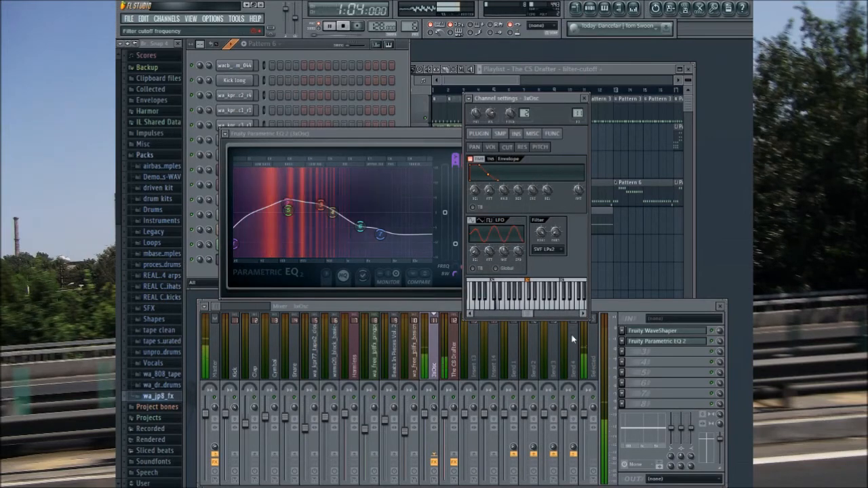
click(438, 140)
click(531, 135)
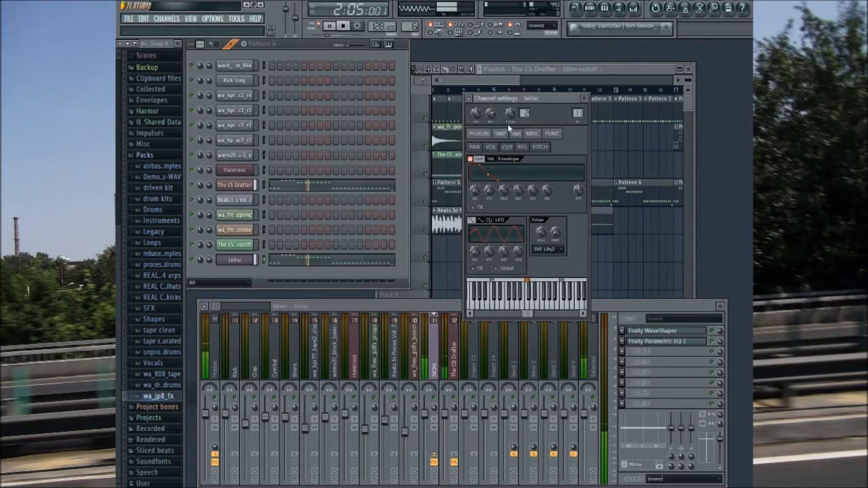
key(space)
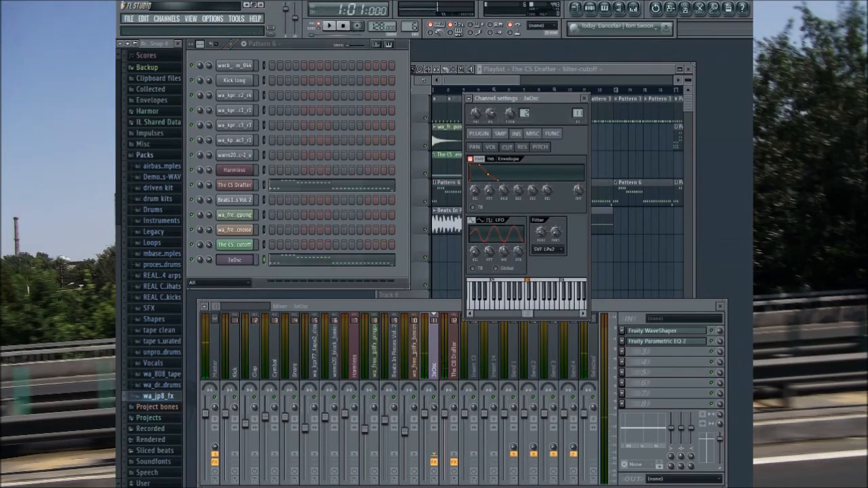
click(583, 98)
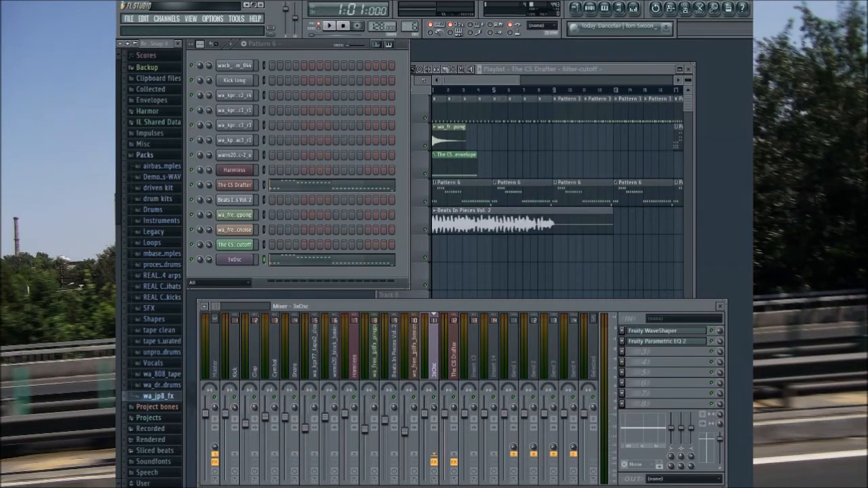
Step: Select the CS Drafter mixer insert, play Pattern 6 briefly, and stop playback
mouse_move(410, 27)
mouse_down()
mouse_move(410, 42)
mouse_move(410, 27)
mouse_up()
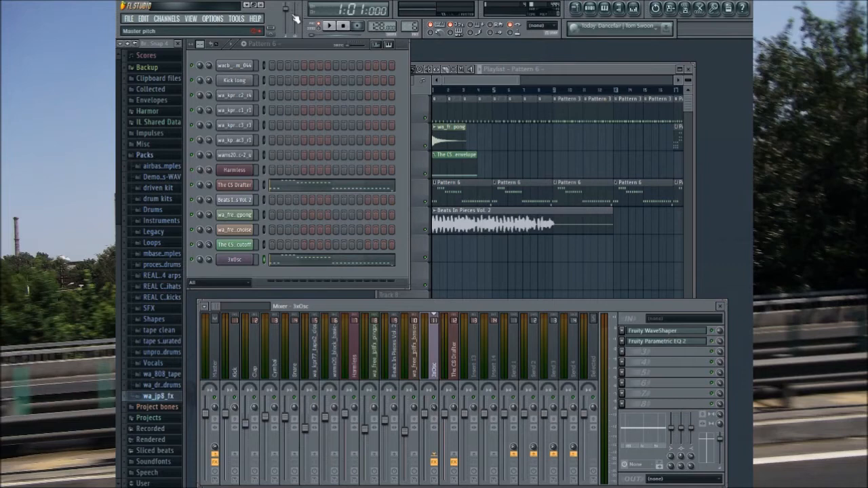
click(449, 421)
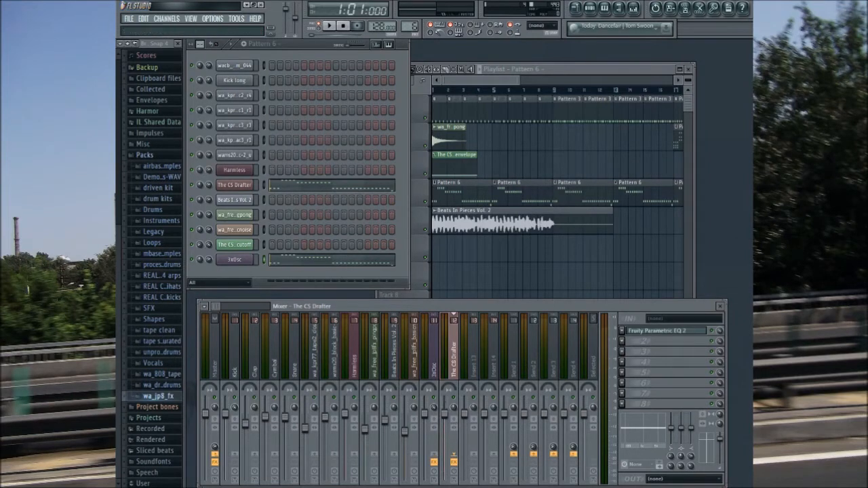
click(330, 27)
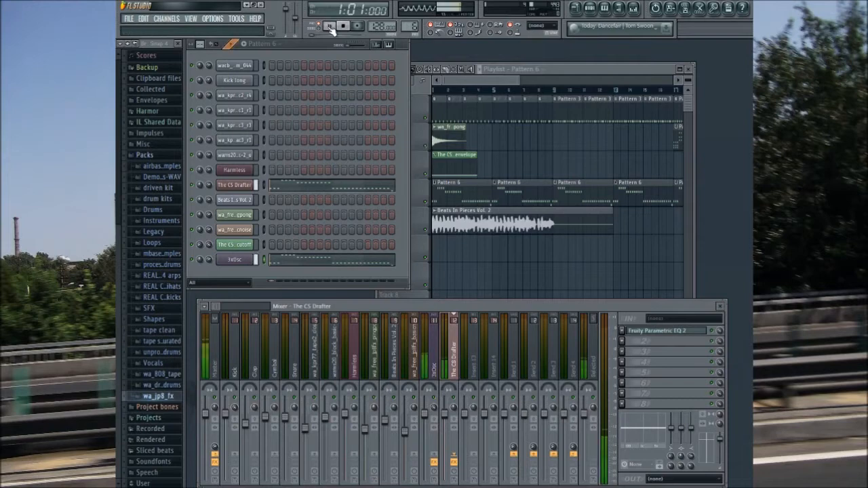
click(342, 28)
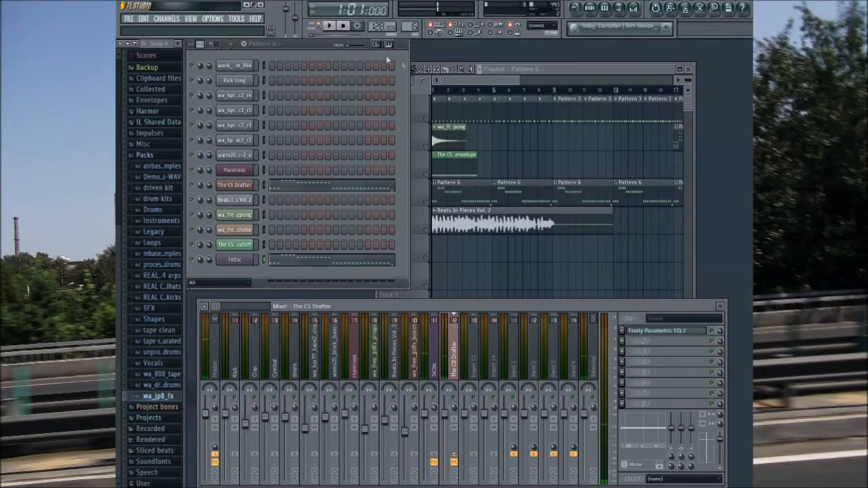
Step: Play the song from bar 1 and extend the CS Drafter filter-cutoff automation clip on Track 3 to bar 33
mouse_move(505, 80)
mouse_down()
mouse_move(602, 82)
mouse_move(492, 84)
mouse_up()
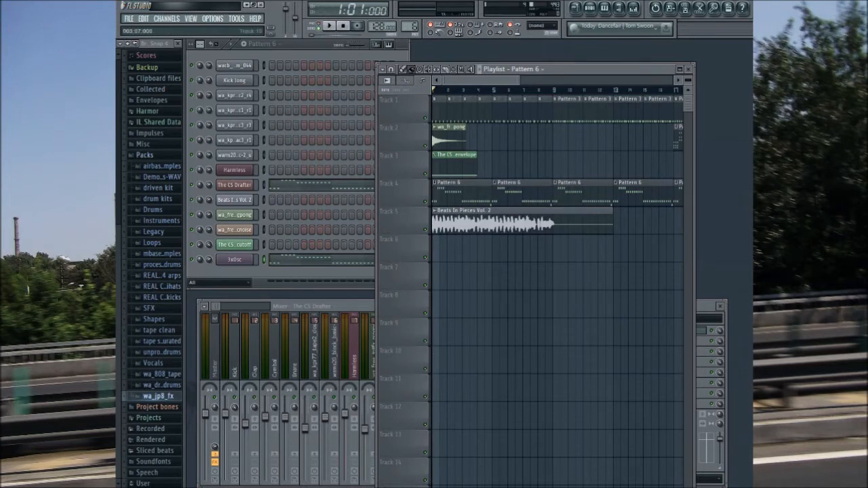
click(331, 27)
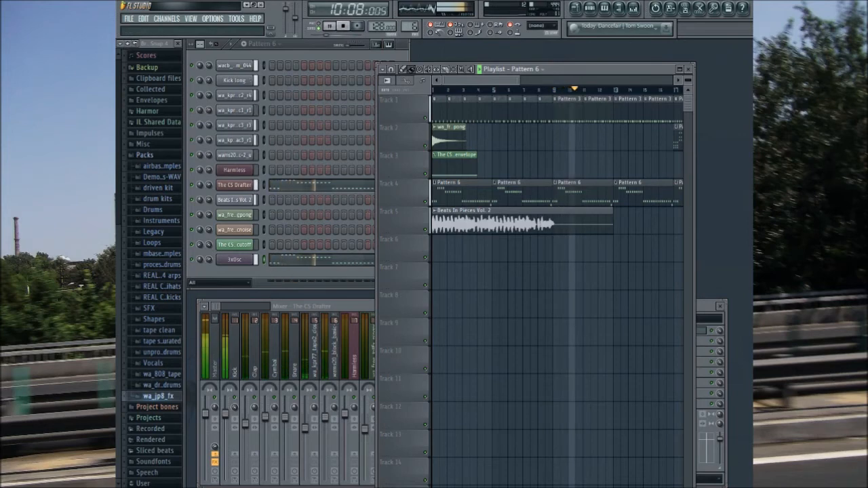
drag(503, 82, 521, 88)
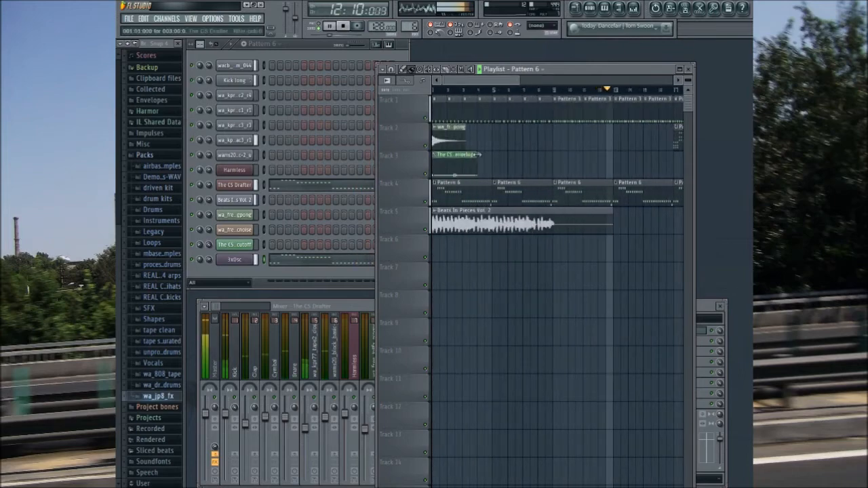
drag(576, 197, 649, 196)
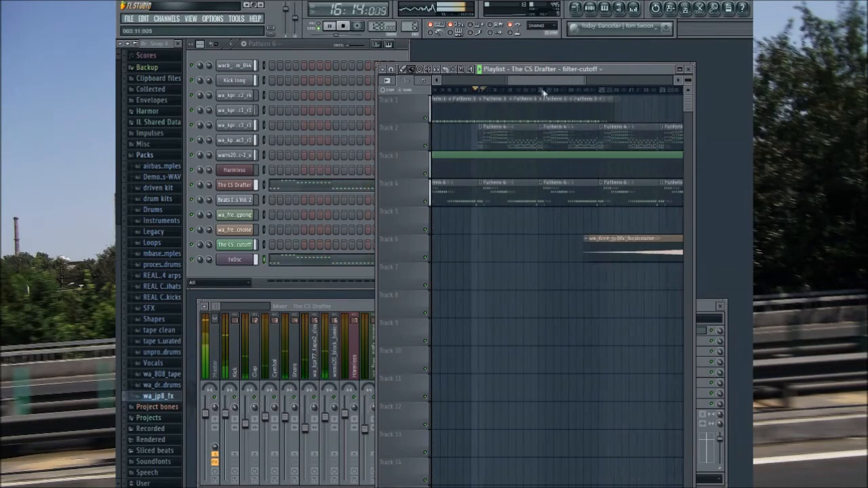
drag(543, 94, 564, 99)
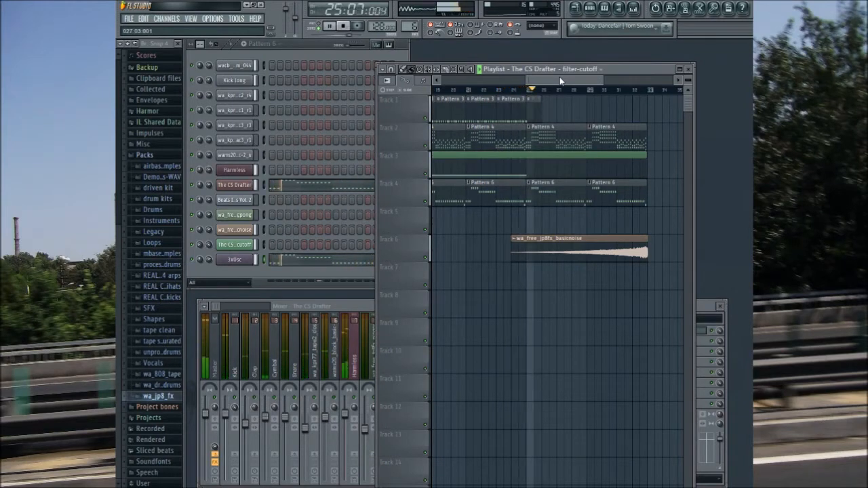
Step: Create a Harmless pluck decay length automation clip over bars 25 to 33, shape it as a rising curve, and move it to Track 7
drag(560, 76, 570, 84)
click(454, 70)
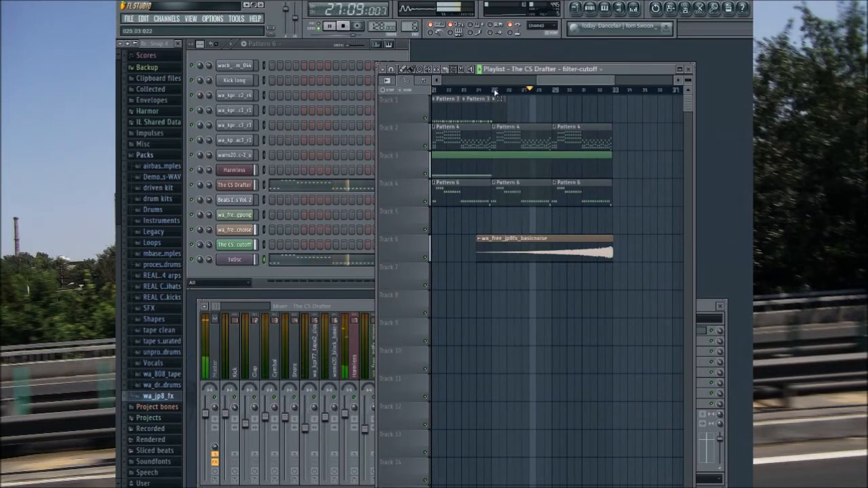
drag(495, 91, 613, 90)
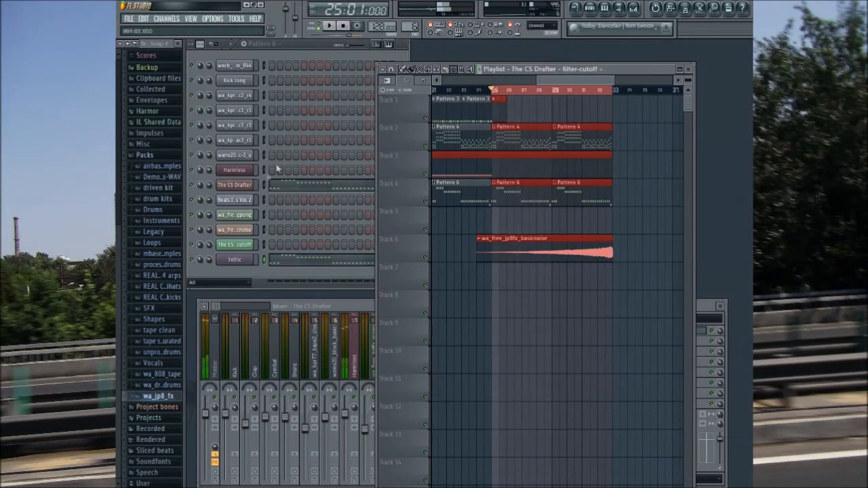
click(234, 170)
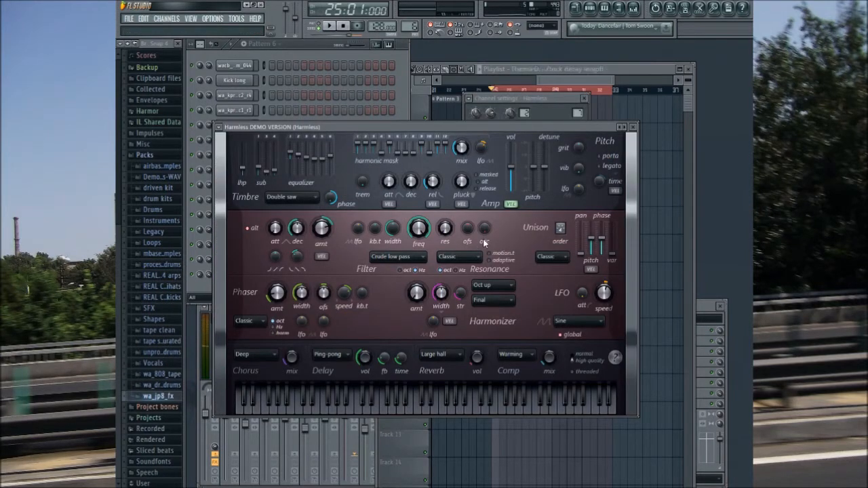
click(562, 80)
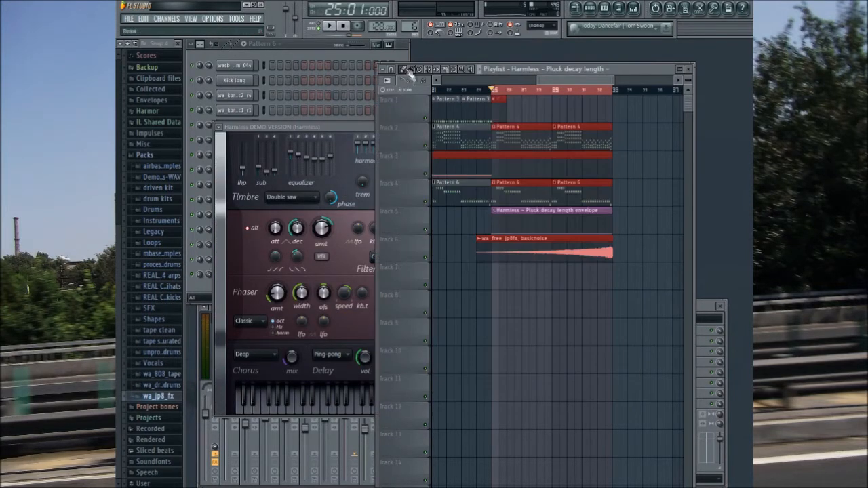
click(614, 209)
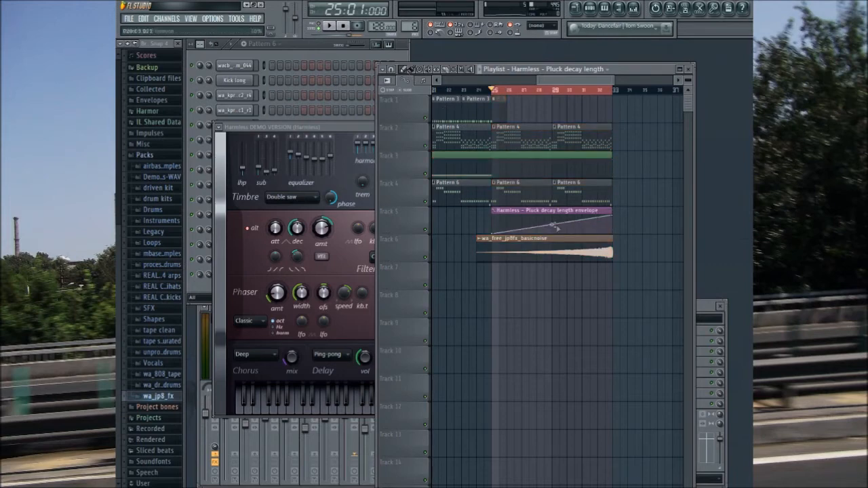
drag(559, 212, 559, 279)
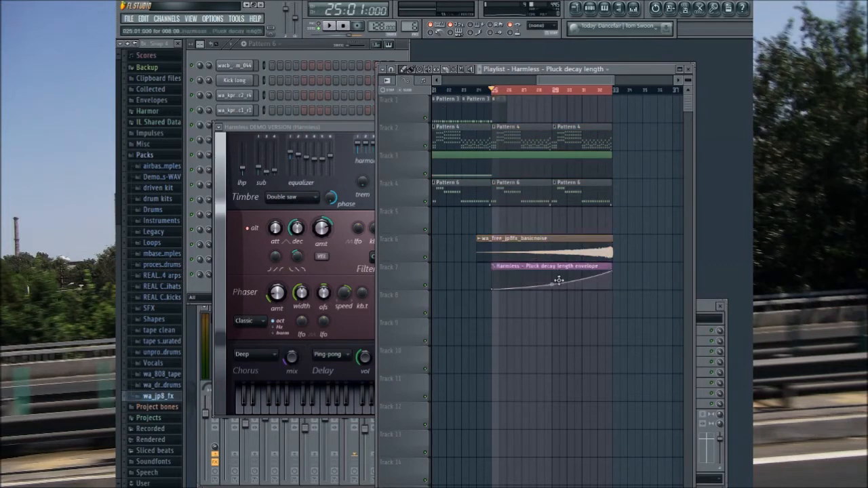
Step: Close the Harmless plugin and ramp the CS Drafter filter-cutoff automation on Track 3 upward in a curve from bar 25 to bar 33
click(326, 128)
click(633, 128)
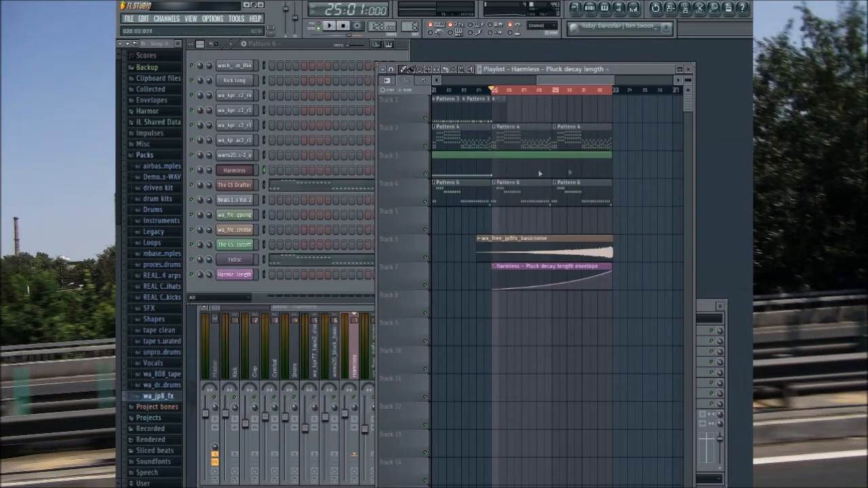
drag(613, 168, 615, 157)
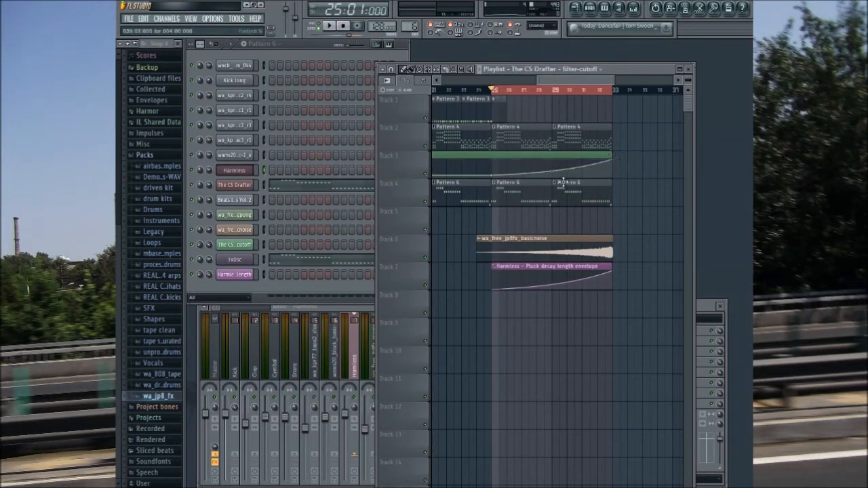
Step: Create a 3xOsc filter cutoff frequency automation clip on Track 5 over bars 25 to 33 and shape it as a rising curve
click(240, 264)
click(516, 134)
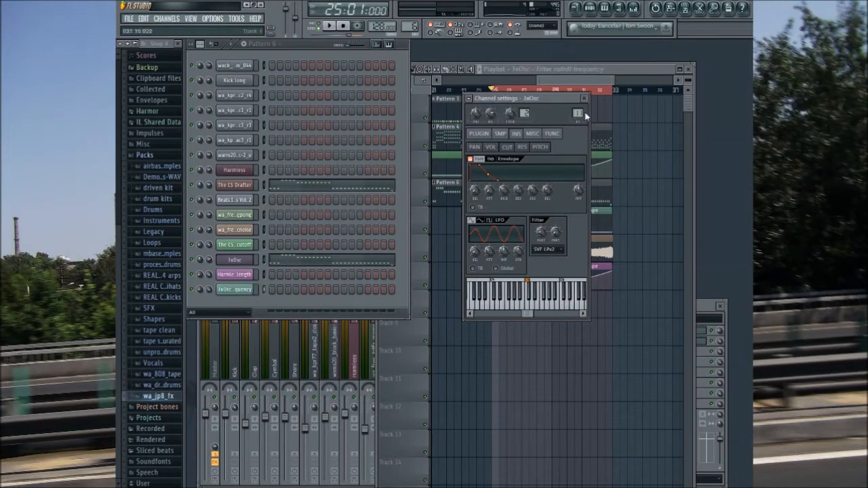
click(584, 99)
drag(612, 234, 612, 216)
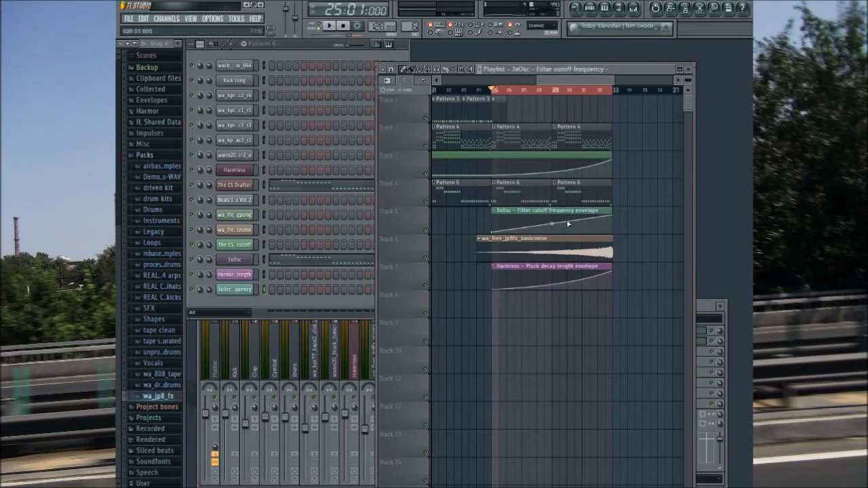
drag(552, 226, 552, 228)
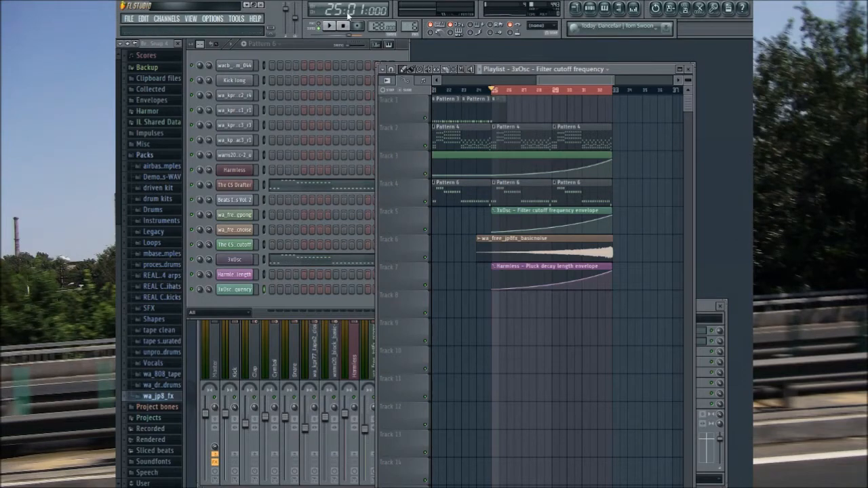
Step: Play the build-up from bar 25 and add two Pattern 4 clips on Track 2 and two Pattern 6 clips on Track 4, filling bars 33 to 41
click(332, 27)
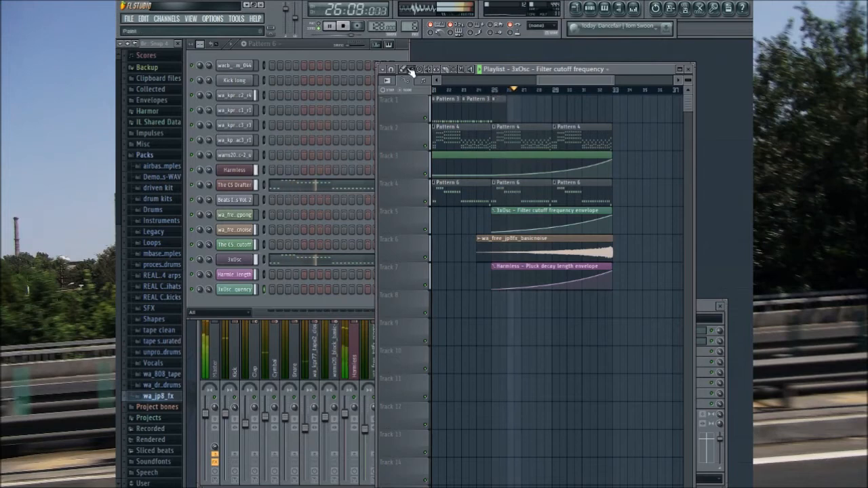
drag(550, 80, 575, 82)
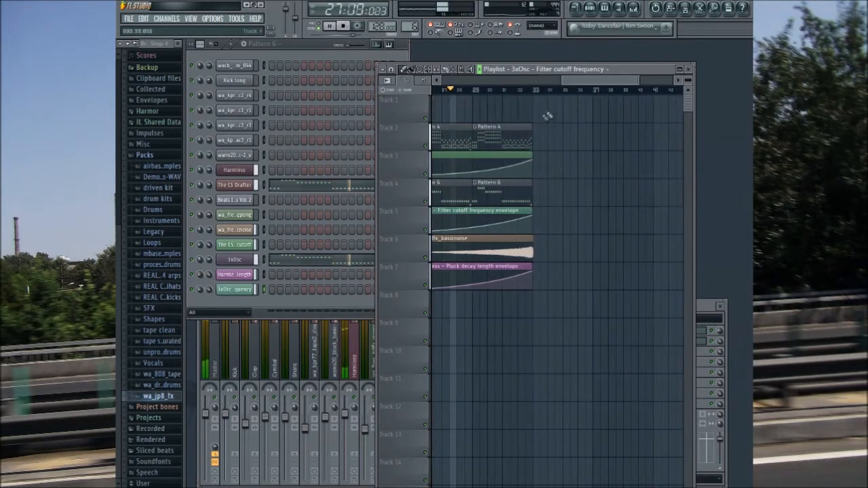
click(523, 131)
click(536, 139)
click(595, 139)
click(536, 194)
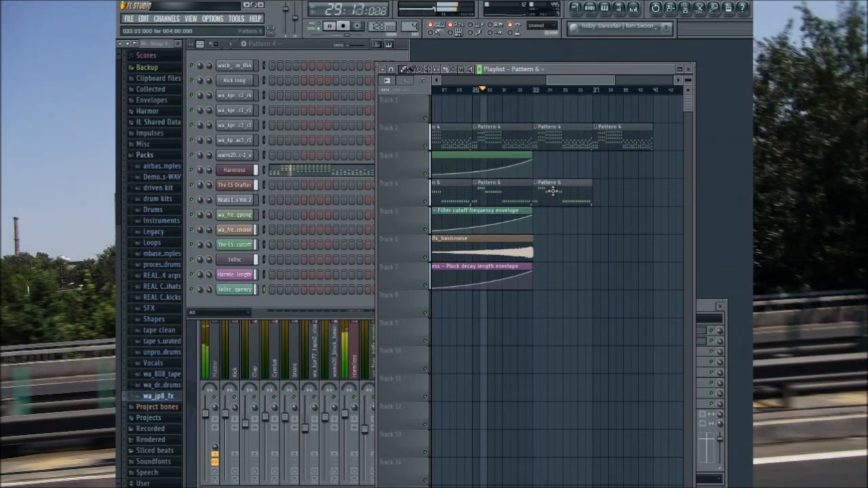
click(595, 193)
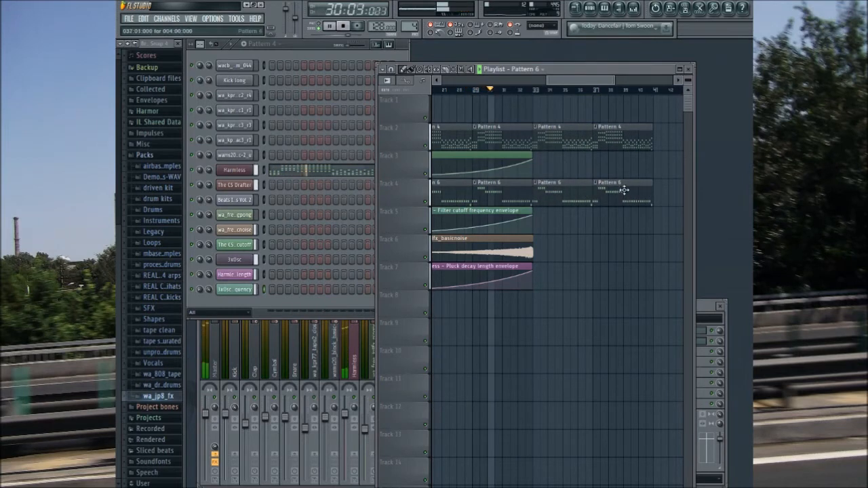
Step: Add the wa_free_jp8fx_deepdrop sample from the wa_jp8_fx pack to Track 6 at bar 33 and stop playback
click(166, 396)
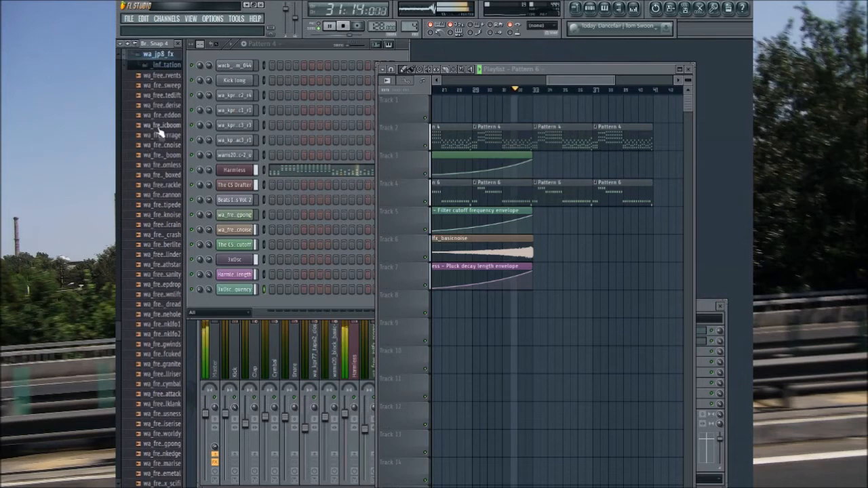
click(171, 293)
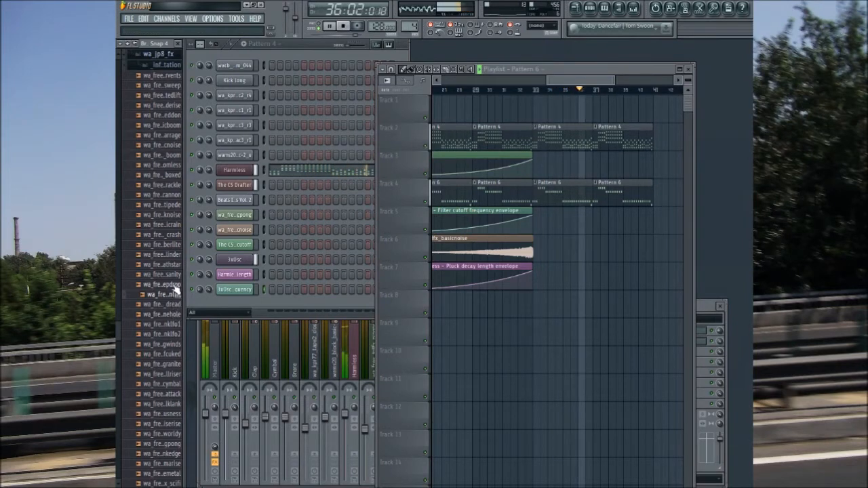
click(174, 285)
drag(175, 288, 544, 245)
click(234, 110)
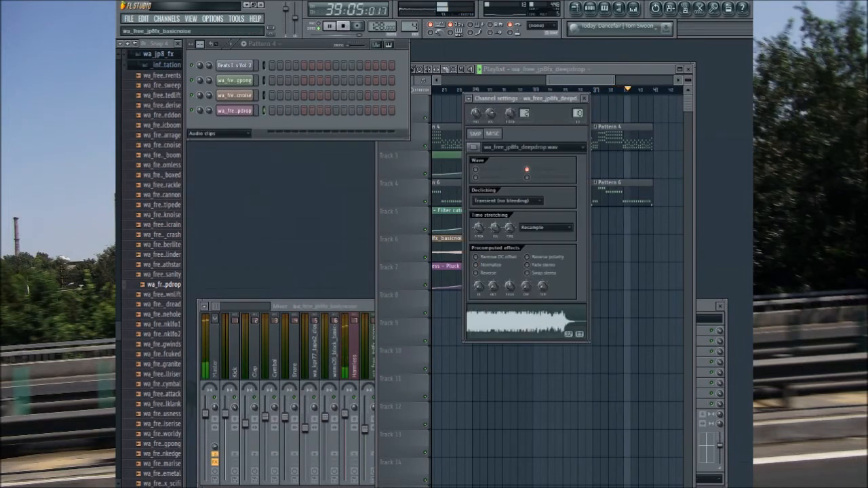
click(584, 97)
click(586, 74)
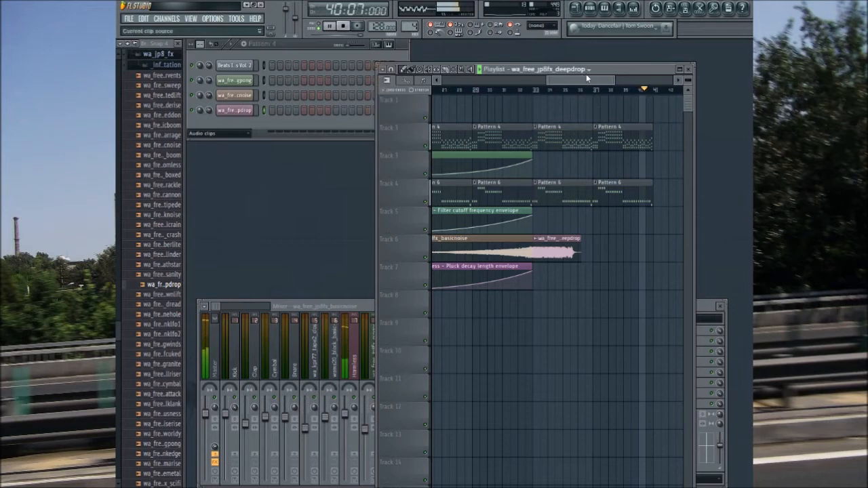
key(space)
drag(585, 78, 586, 80)
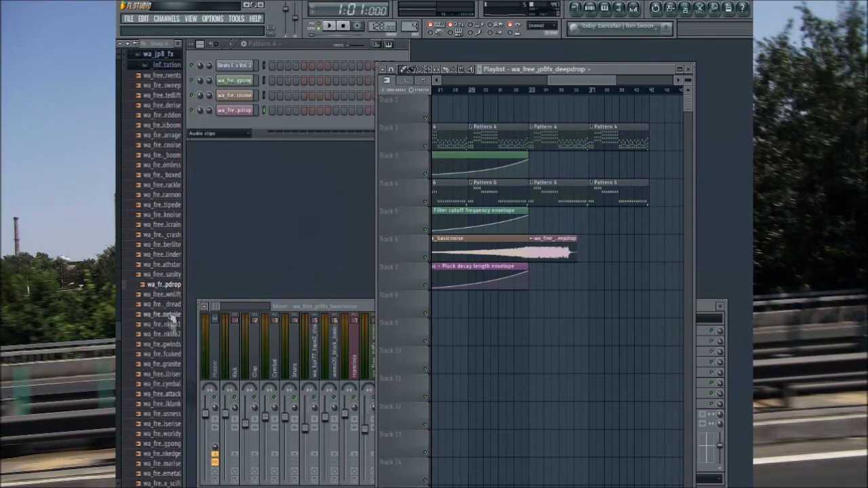
Step: Audition the octave arp samples in the REAL arps pack and look through the REAL kicks pack for a suitable effect
click(161, 56)
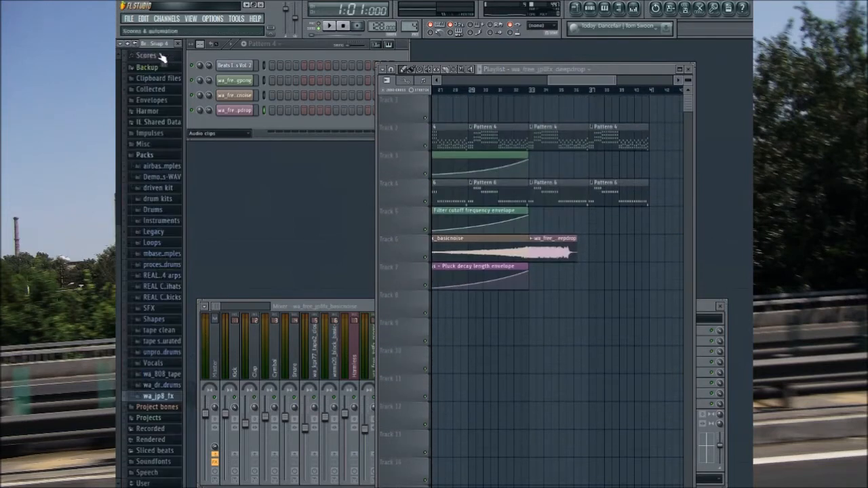
click(162, 275)
click(163, 288)
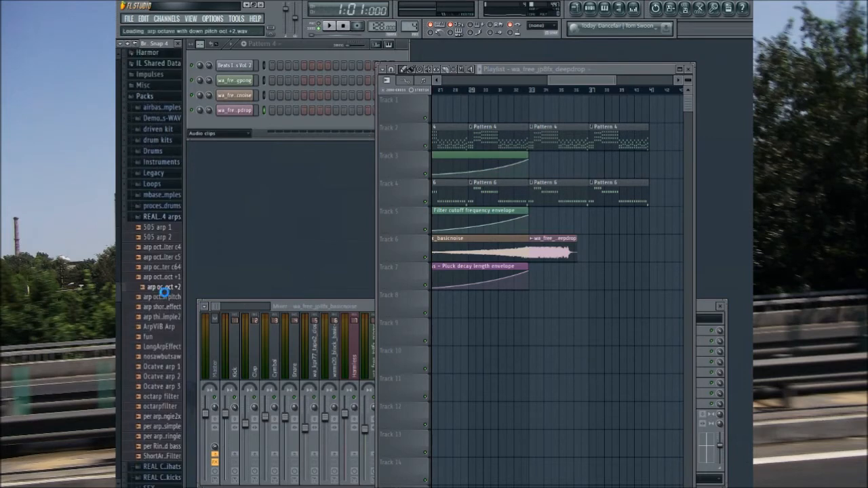
click(164, 266)
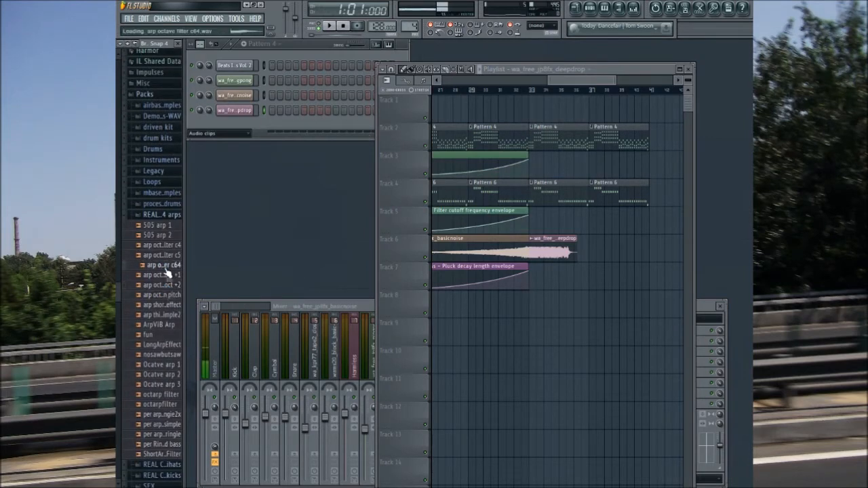
click(155, 215)
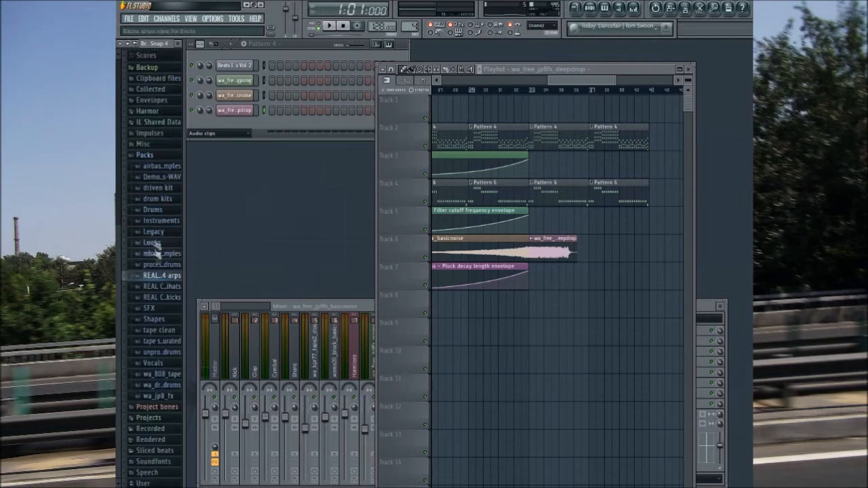
click(156, 234)
click(160, 234)
click(164, 298)
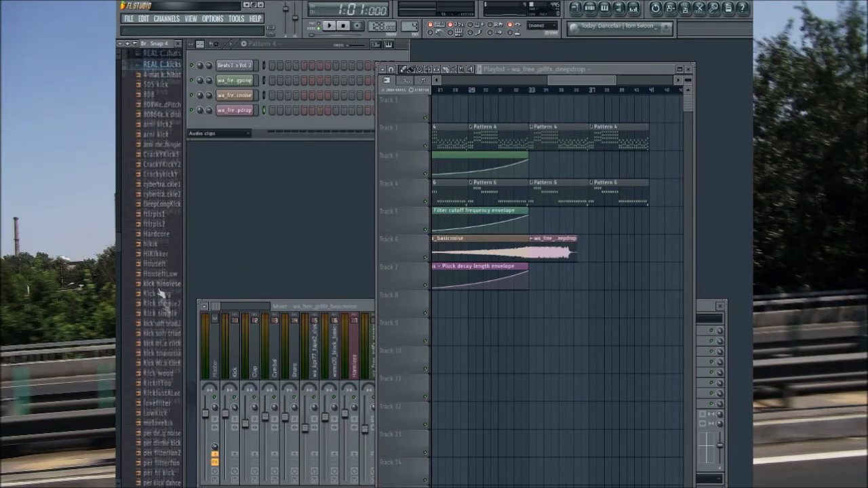
click(163, 57)
Step: Audition impact and drop effects in the SFX pack, including SFX Earthquake, SFX Gritty FM Drop and FX Spin Down
click(149, 308)
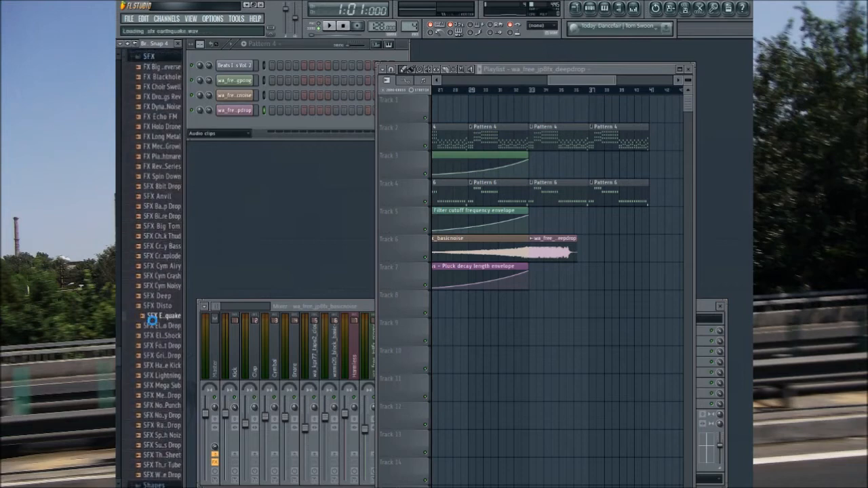
click(157, 366)
click(160, 356)
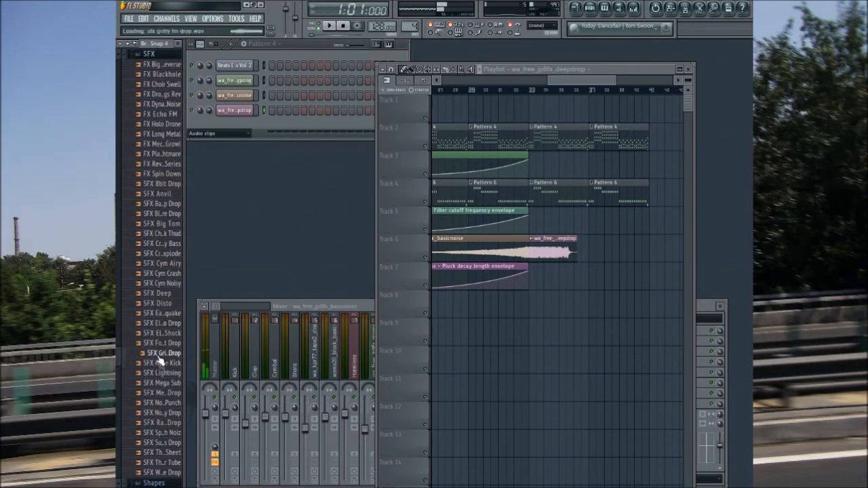
click(162, 434)
click(163, 453)
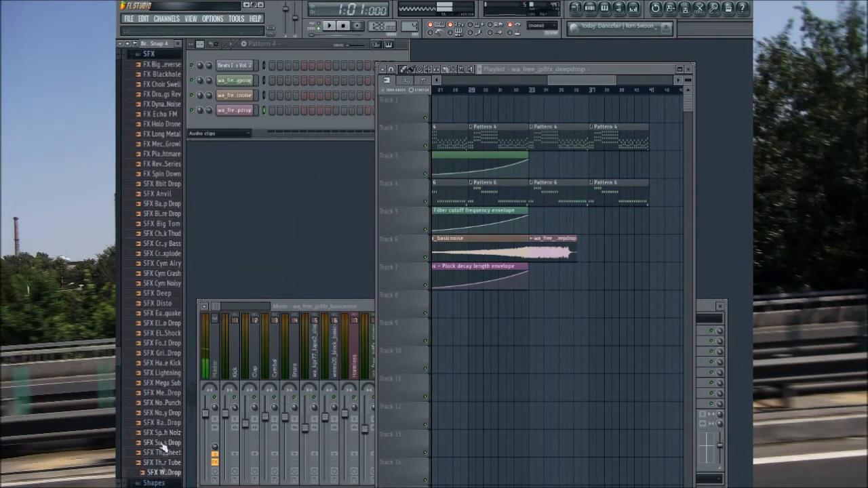
scroll(159, 278, up, 3)
click(152, 234)
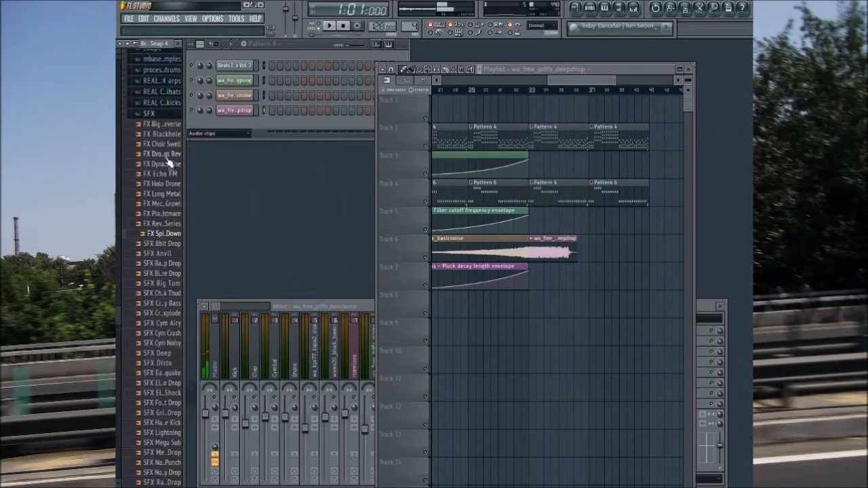
click(169, 115)
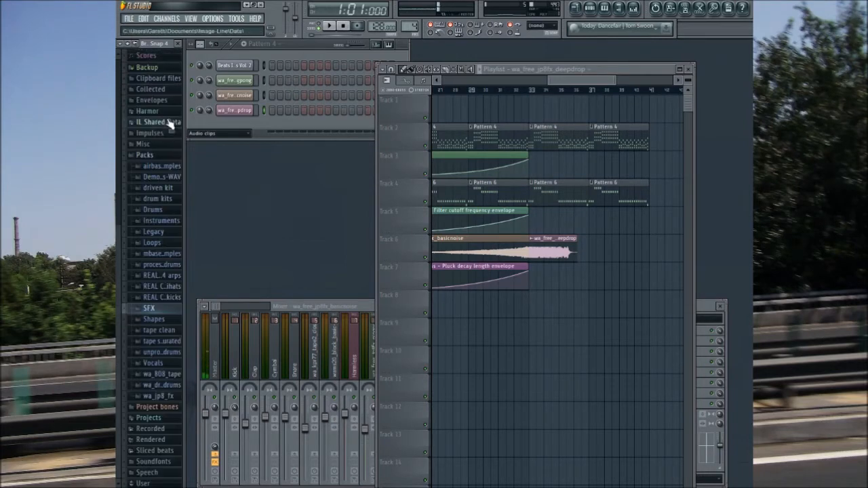
Step: Compare further drop effects in the SFX pack and place FX Spin Down on Track 5 at bar 33
click(153, 307)
click(165, 284)
click(164, 234)
click(164, 244)
click(163, 204)
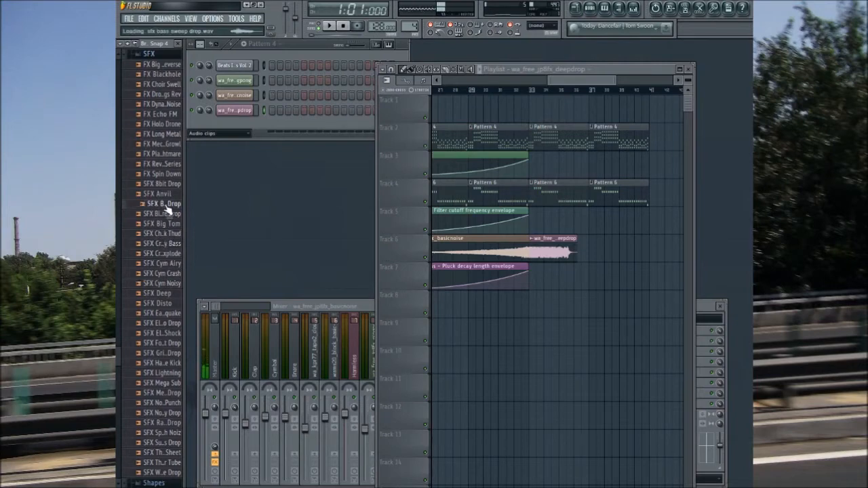
click(166, 184)
click(165, 174)
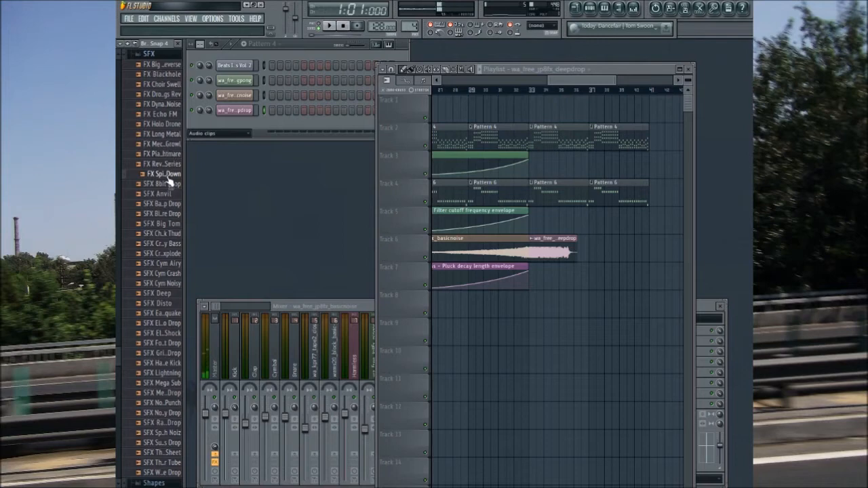
drag(480, 315, 539, 216)
Step: Assign the FX Spin Down channel to a mixer track and normalize both the FX Spin Down and deepdrop samples
click(232, 126)
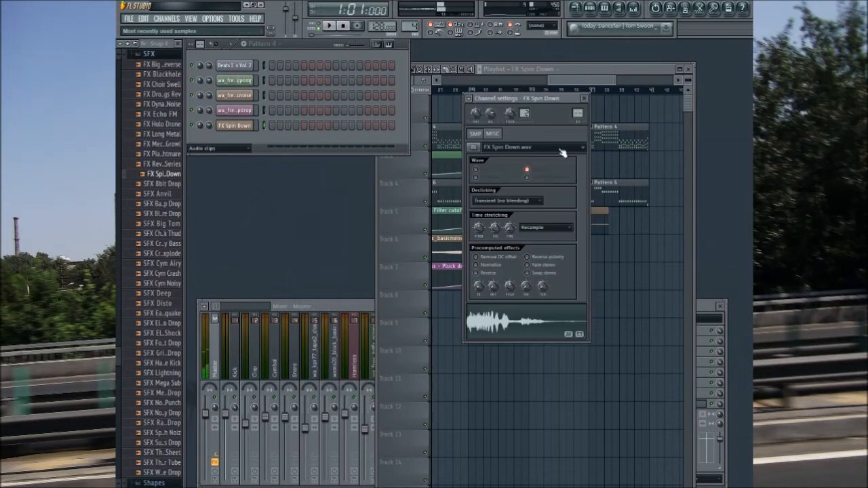
click(240, 128)
drag(578, 113, 577, 100)
click(477, 265)
click(238, 110)
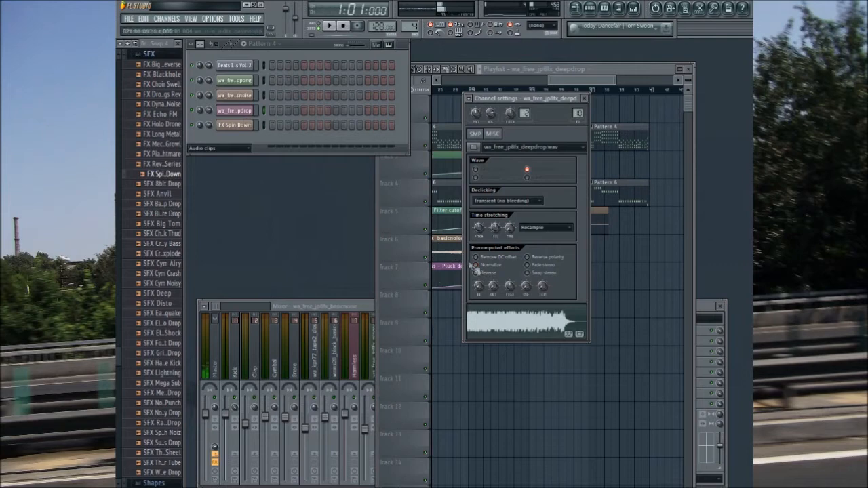
click(583, 98)
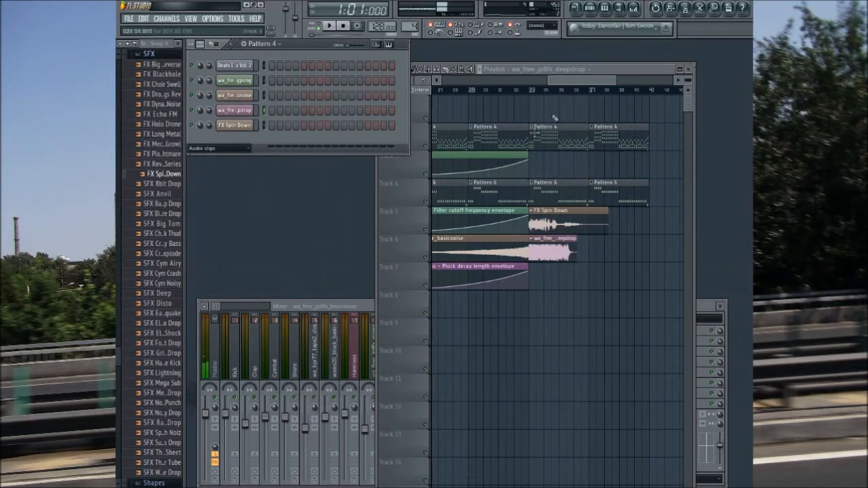
Step: Open the Pattern 3 drum beat from the playlist, play it in pattern mode, and clone it as a new pattern
drag(558, 83, 499, 83)
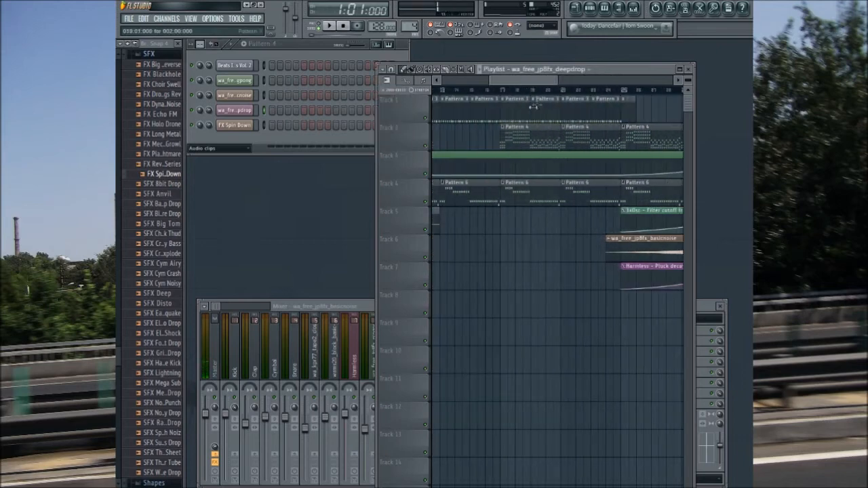
click(509, 104)
click(323, 27)
click(350, 219)
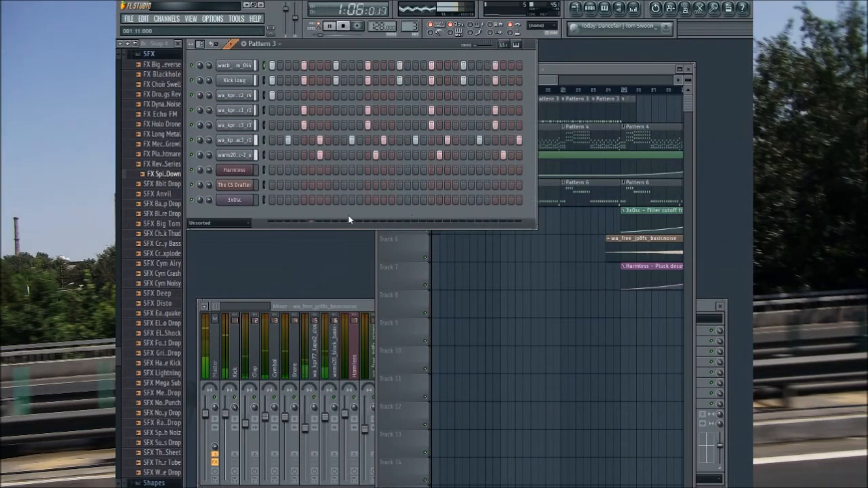
key(ctrl+shift+c)
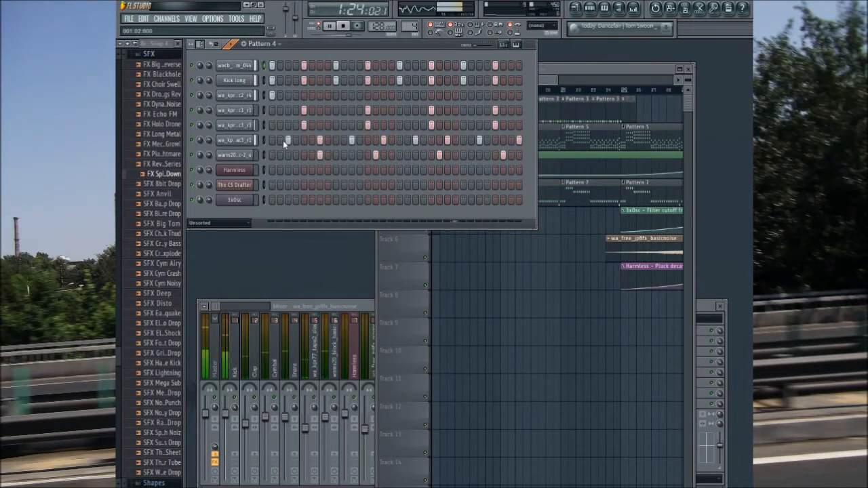
Step: Remove the wa_kpr77 closed hi-hat hits on steps 7, 15, 23 and 32 of the cloned drum pattern
right_click(319, 139)
right_click(383, 139)
right_click(446, 140)
right_click(519, 140)
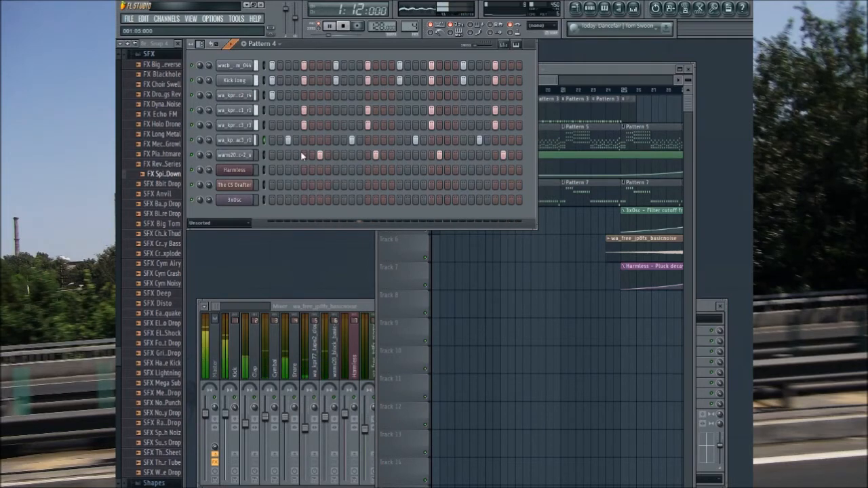
Step: Audition closed hats in the processed drums cymbals folder, add wams20_cl-hat_plastic_p as a new channel, and fill every second step
click(148, 54)
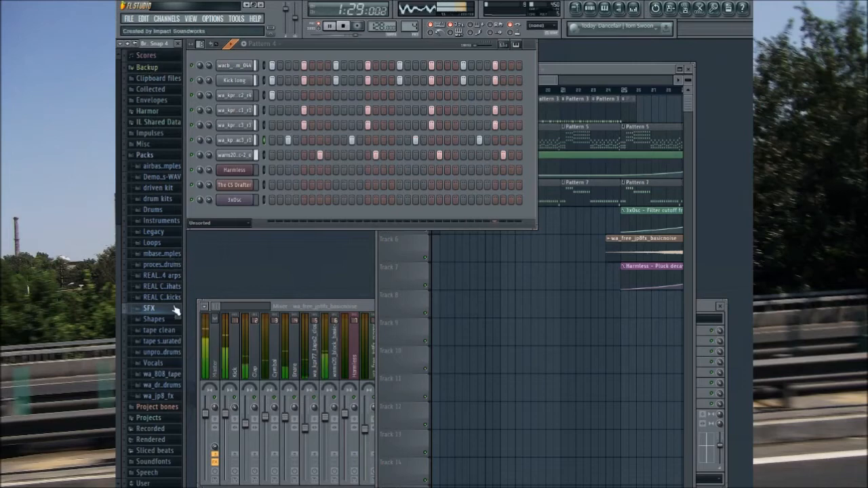
click(166, 268)
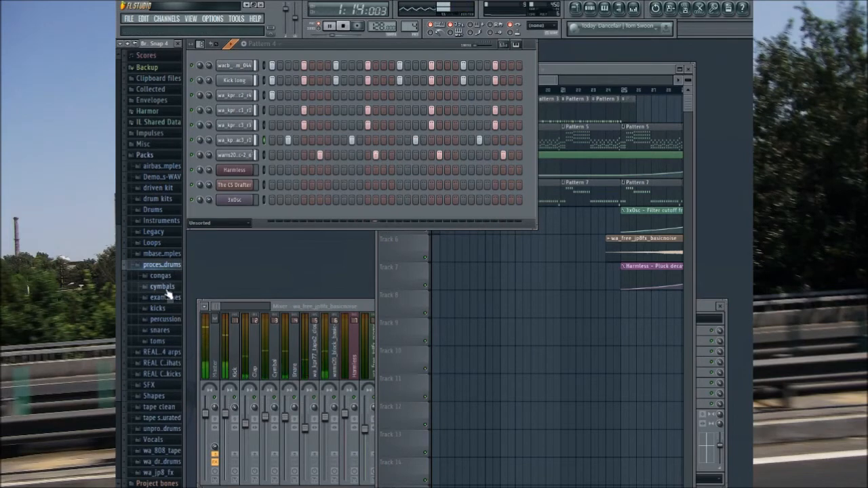
click(166, 288)
click(166, 287)
click(163, 274)
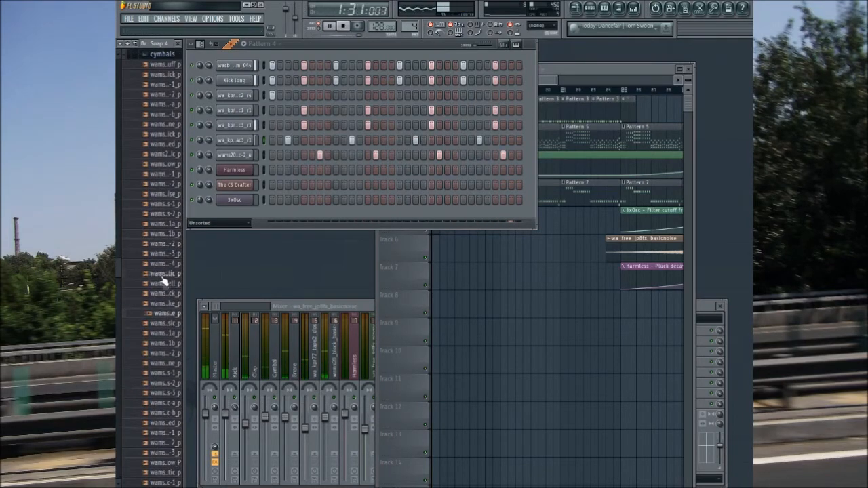
click(166, 284)
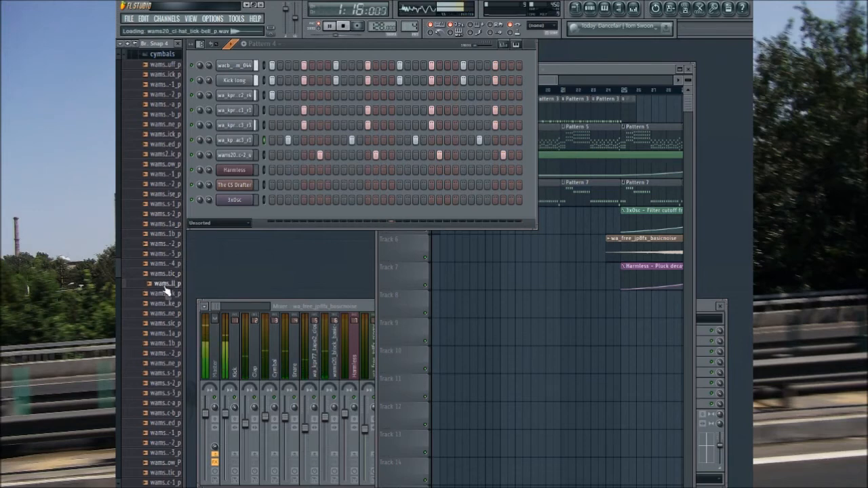
click(167, 264)
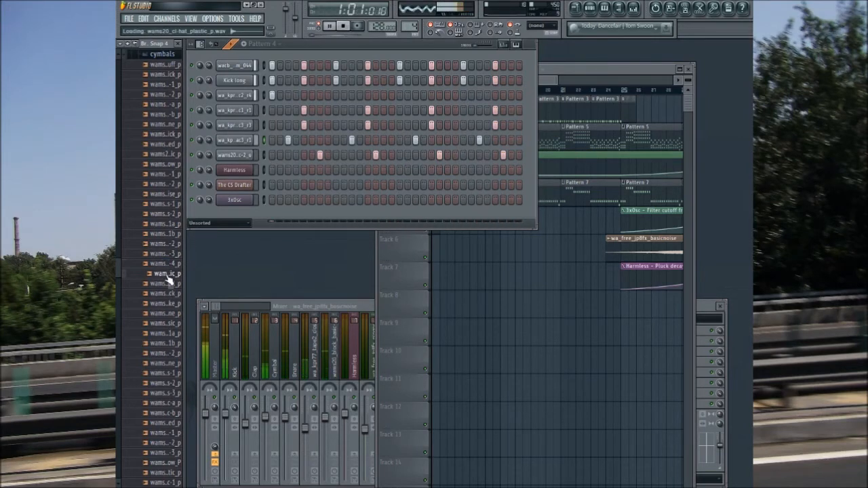
drag(250, 224, 252, 217)
click(276, 289)
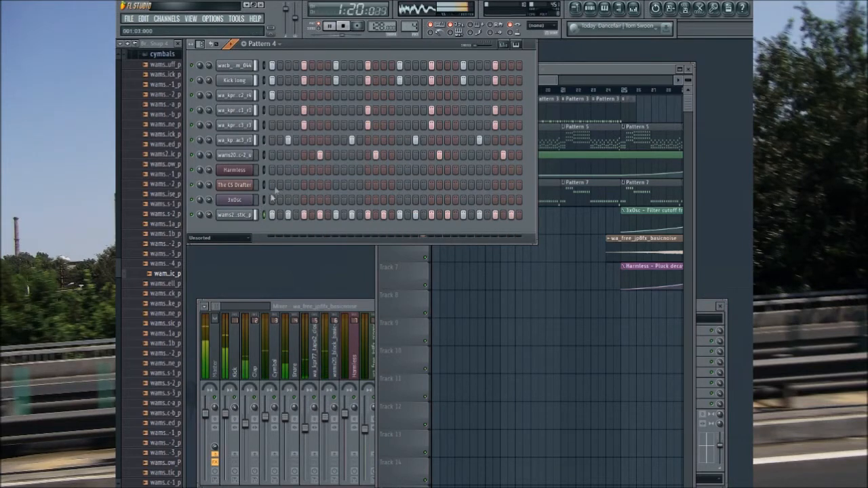
Step: Normalize the wams20_cl-hat_plastic_p sample and assign its channel to the Snare mixer track
click(246, 216)
click(245, 141)
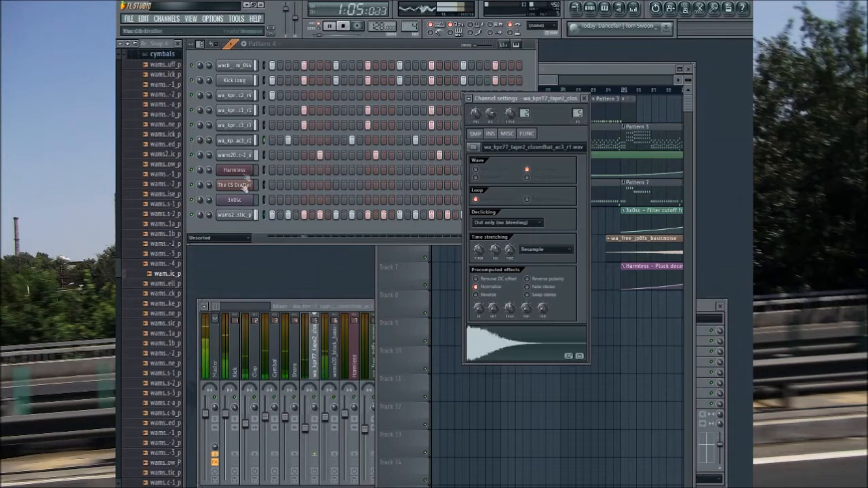
click(240, 215)
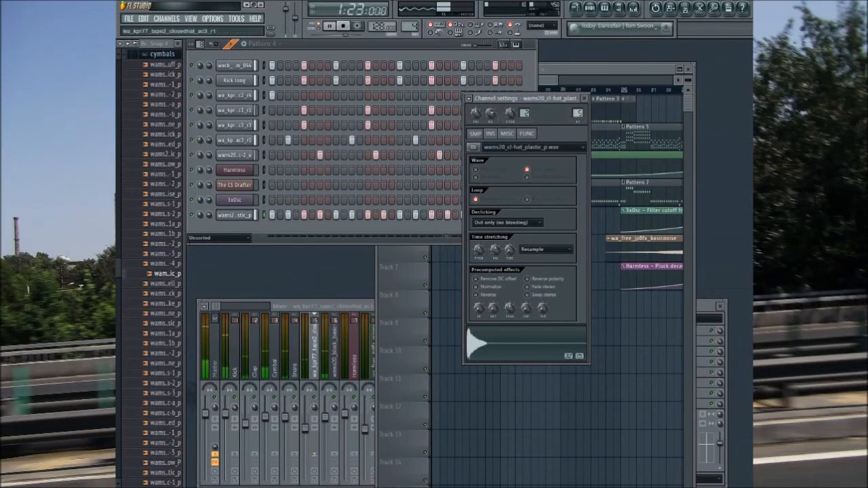
click(584, 99)
click(237, 215)
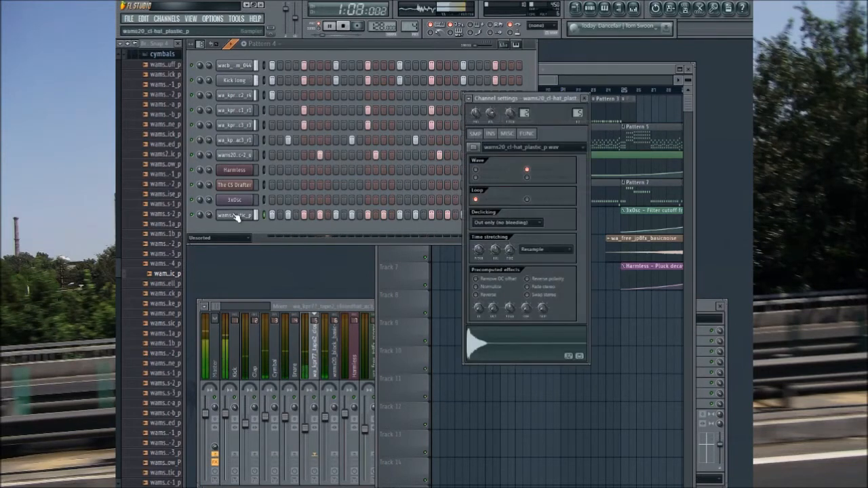
click(475, 287)
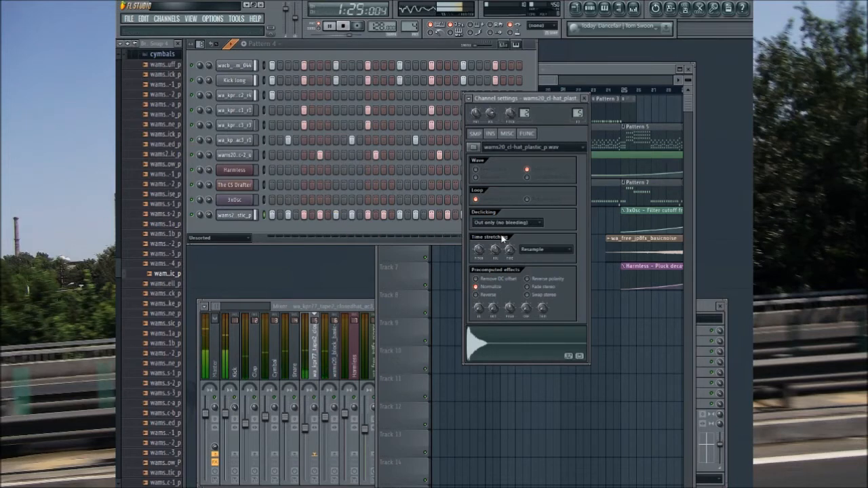
click(584, 99)
click(237, 215)
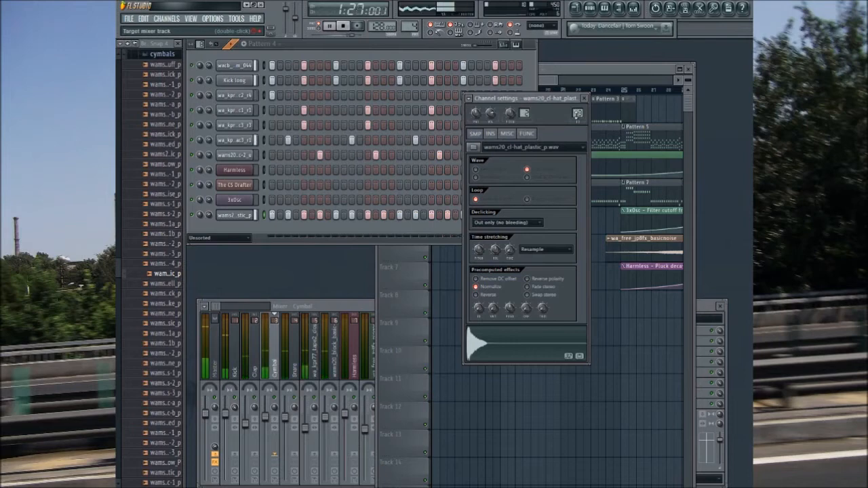
drag(577, 113, 577, 110)
click(583, 99)
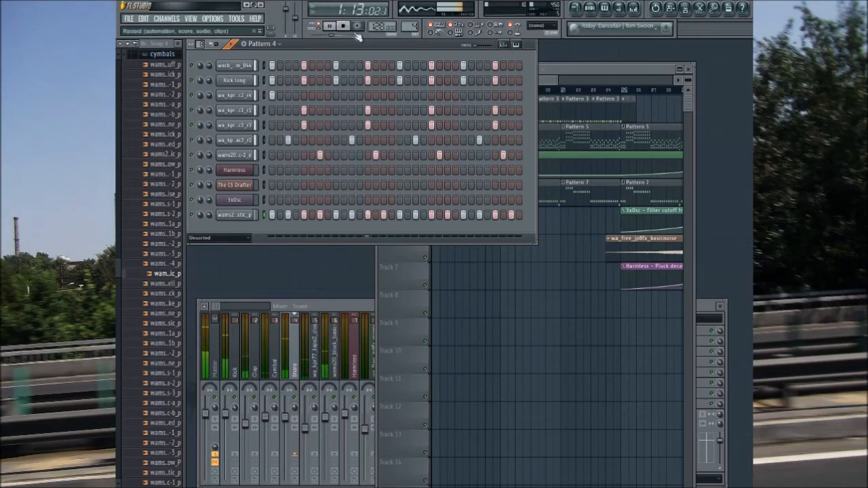
Step: Stop pattern playback and place four Pattern 4 clips on playlist track 1, filling bars 33 to 40
key(space)
click(545, 81)
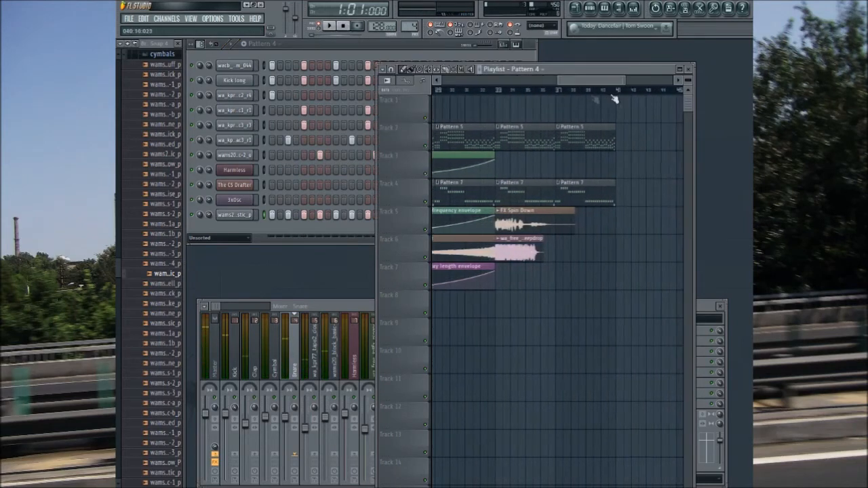
drag(497, 313, 624, 305)
mouse_move(554, 300)
mouse_down()
mouse_move(569, 73)
mouse_move(554, 73)
mouse_move(583, 81)
mouse_move(464, 80)
mouse_up()
right_click(631, 113)
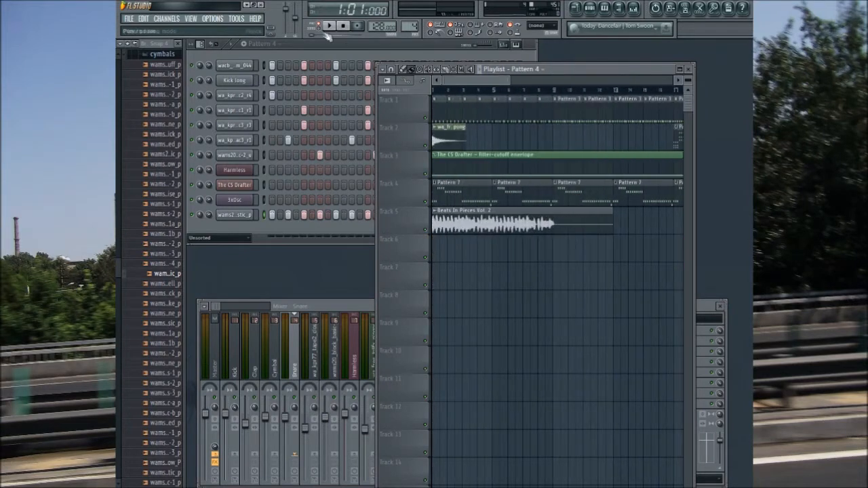
Step: Mute playlist track 5 and play the arrangement from the start in song mode
click(425, 230)
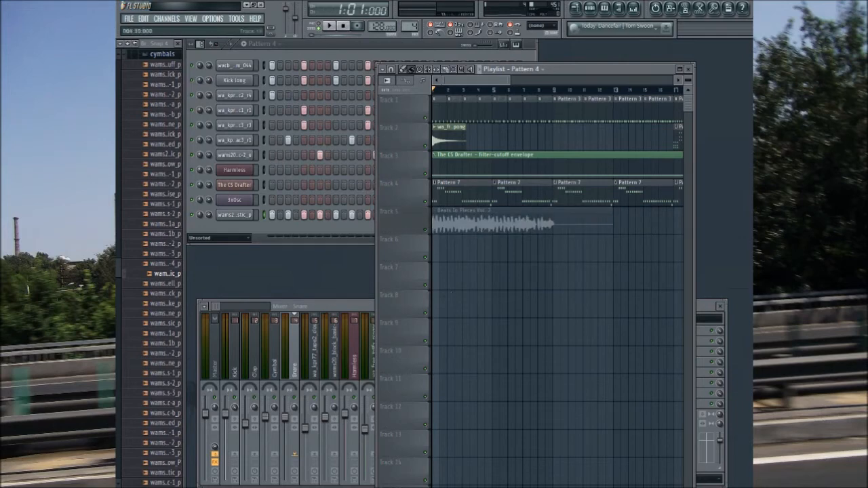
click(332, 28)
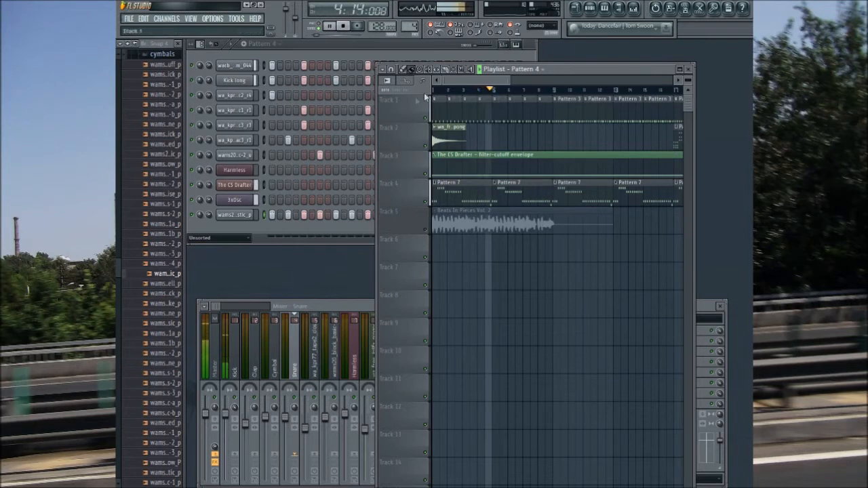
drag(463, 81, 435, 82)
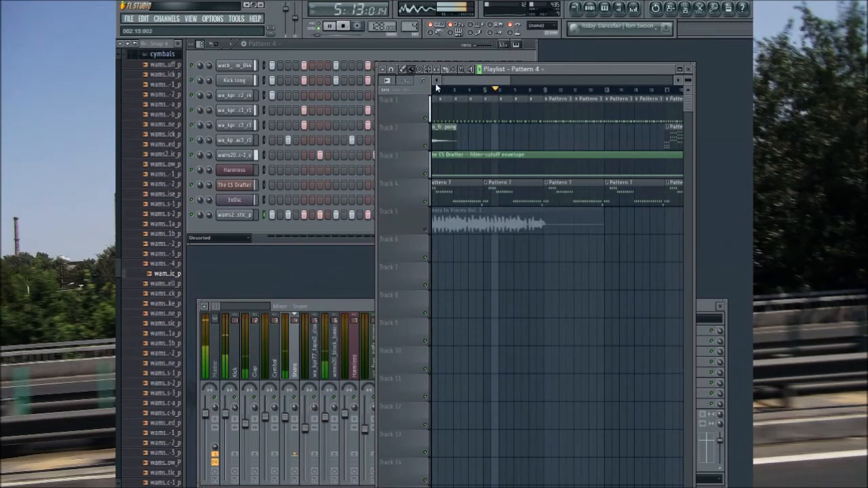
Step: Look through the processed drums, Drums, Instruments, Loops and demo WAV pack folders for further samples
click(160, 57)
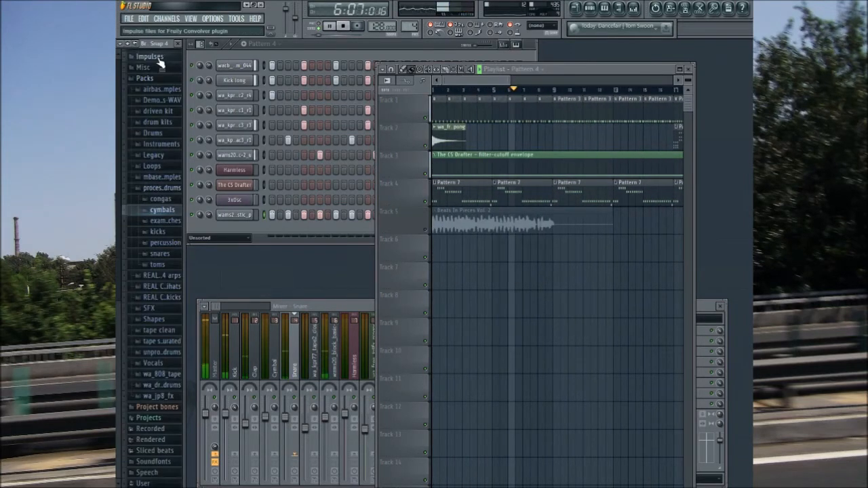
click(162, 190)
click(162, 212)
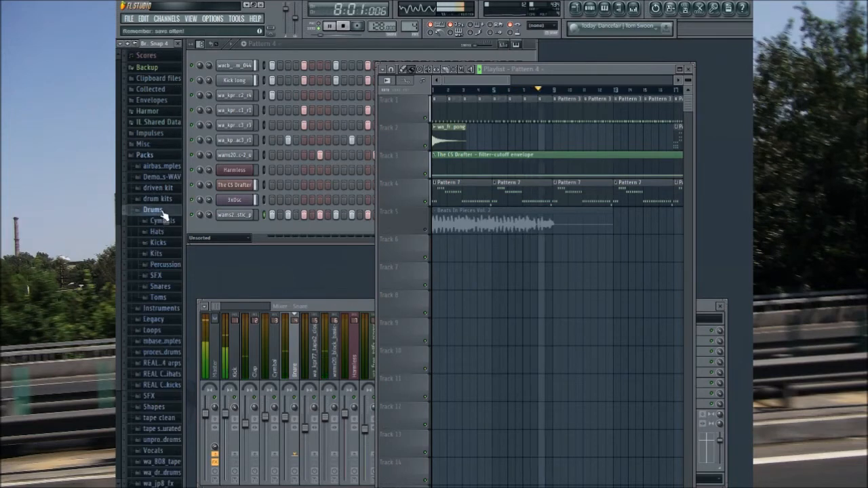
click(163, 211)
click(163, 232)
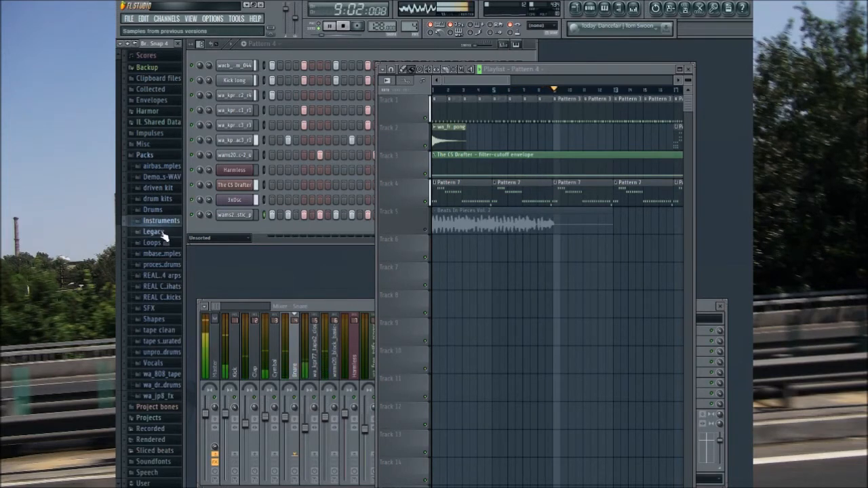
click(163, 243)
click(163, 243)
click(160, 169)
click(156, 56)
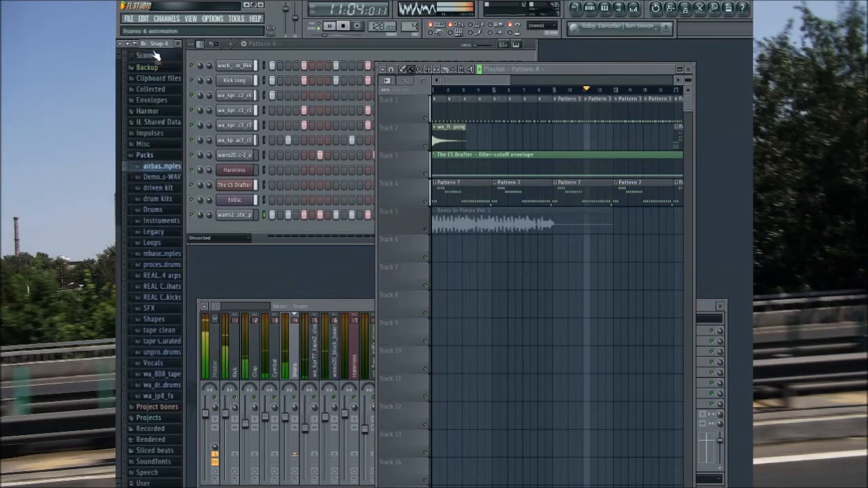
click(164, 179)
click(167, 178)
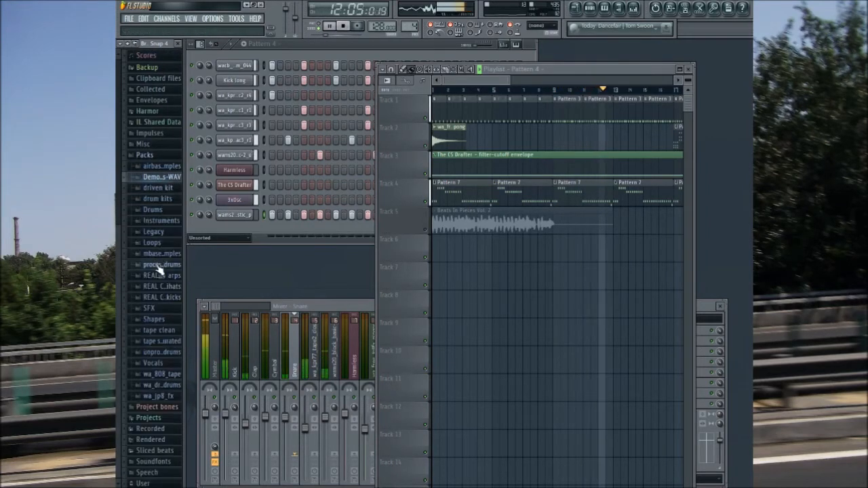
Step: Audition samples in the cymbals and example hits folders of the unprocessed drums pack
click(162, 353)
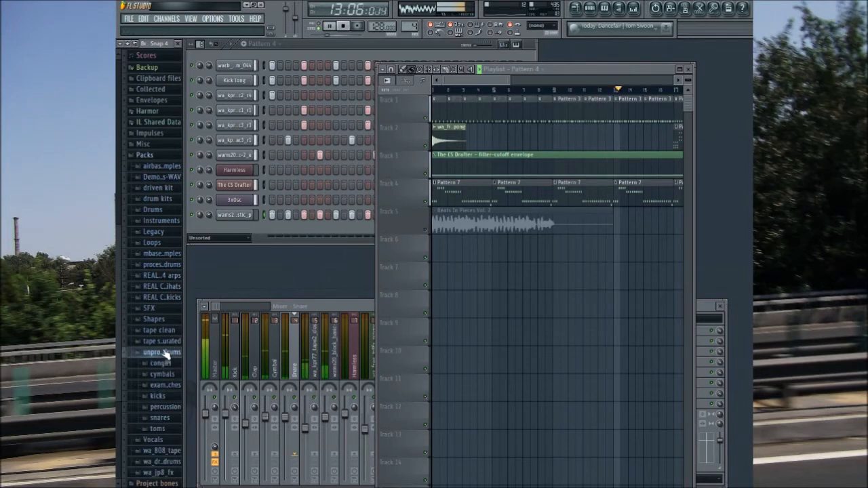
click(160, 374)
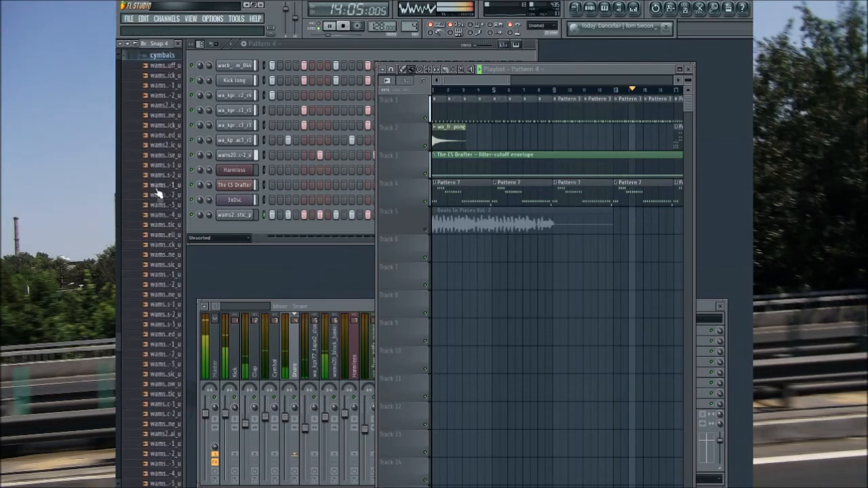
click(148, 344)
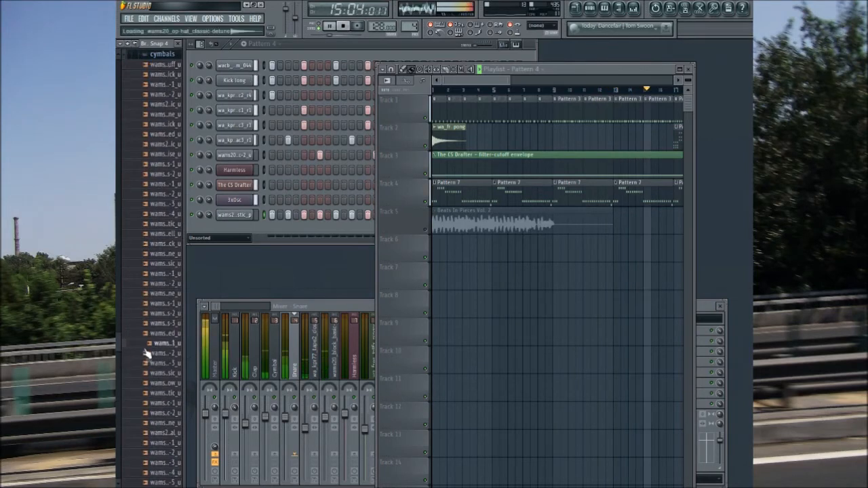
click(161, 473)
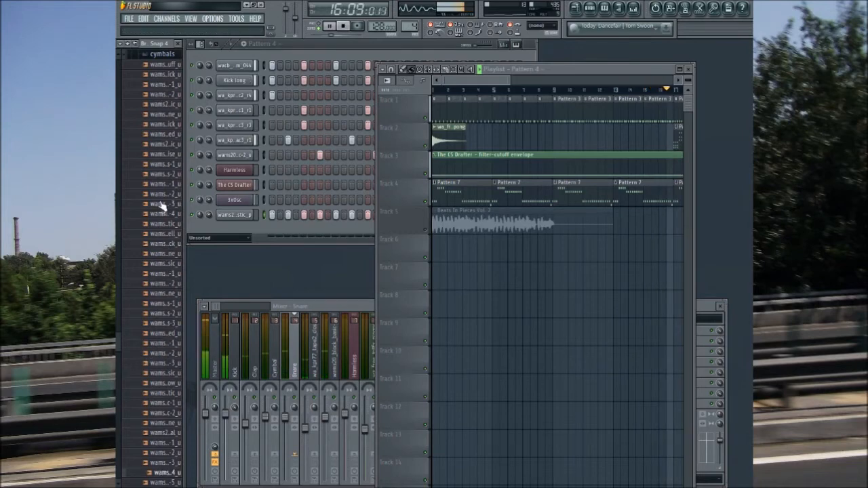
click(161, 54)
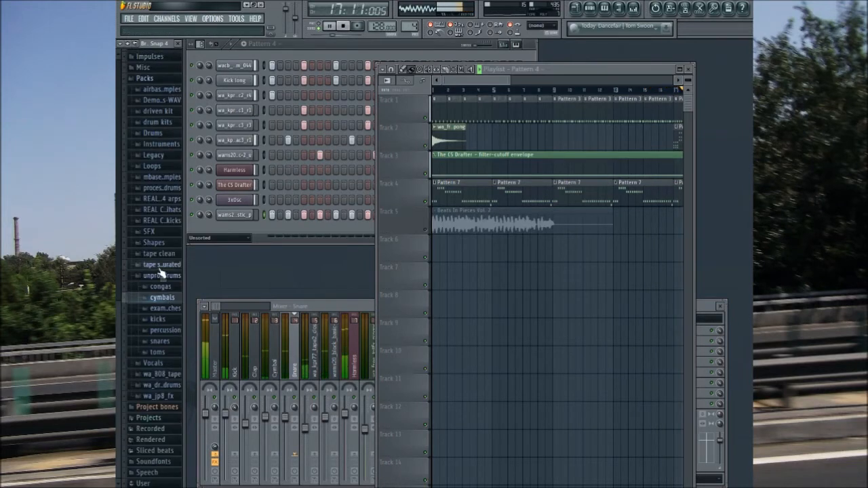
click(169, 308)
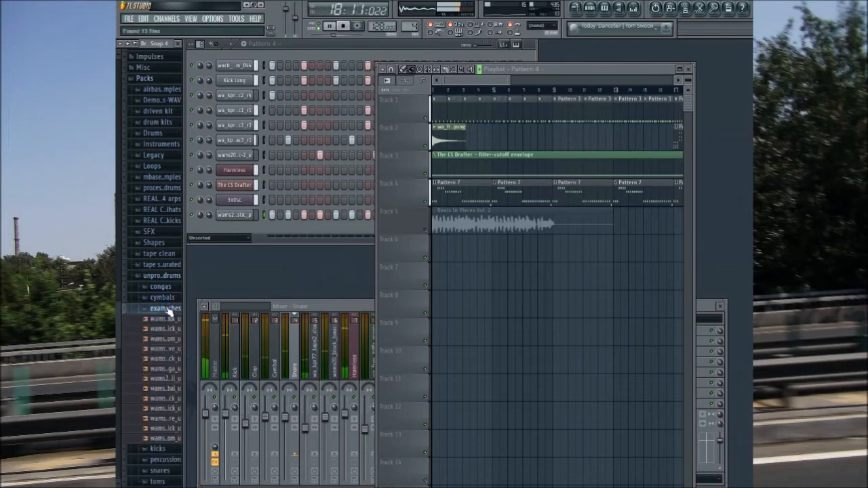
click(160, 363)
click(161, 390)
click(159, 308)
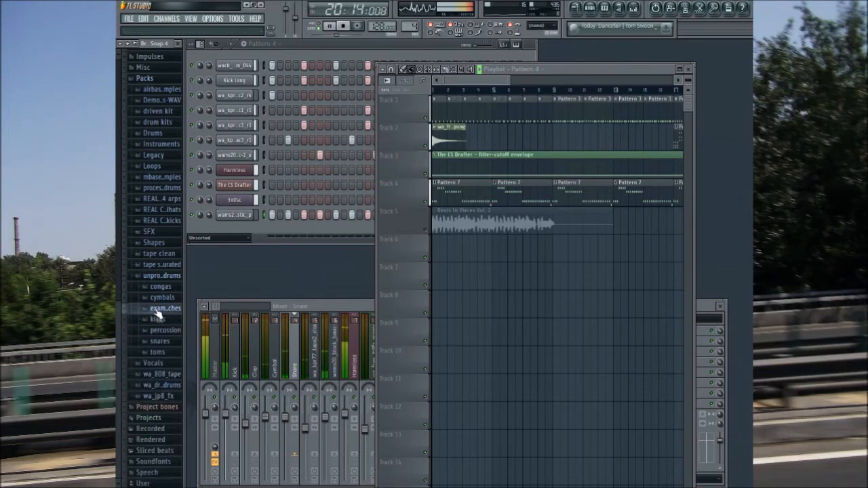
click(161, 275)
Step: Browse the wa_808_tape pack and audition the wa_808tape_crash_02_clean sample
click(163, 375)
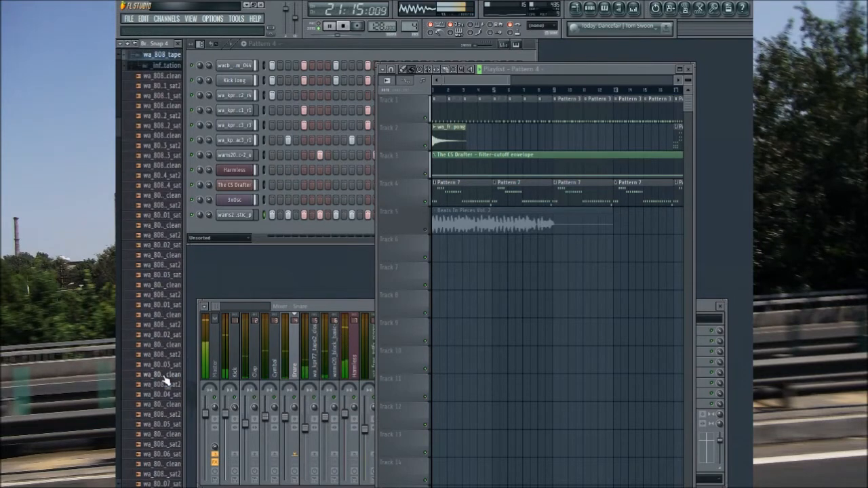
scroll(165, 445, down, 3)
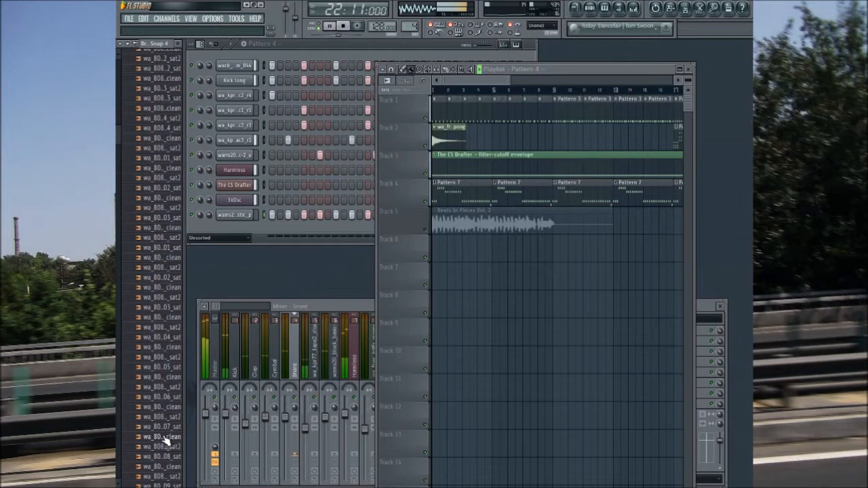
scroll(165, 440, down, 12)
click(168, 257)
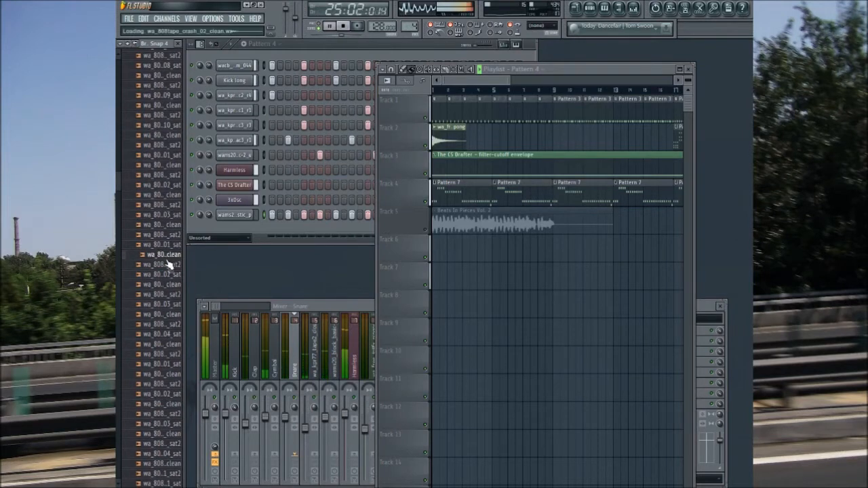
scroll(168, 264, down, 10)
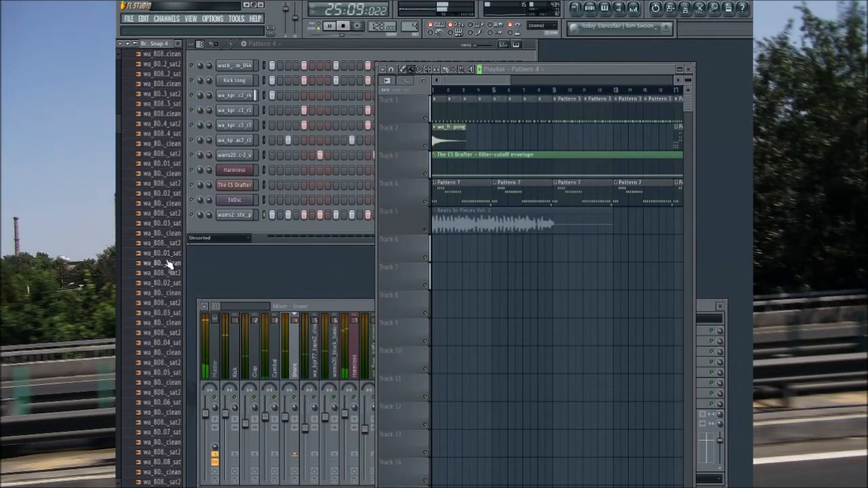
scroll(169, 264, up, 20)
Step: Audition cymbal samples in the wa_drums pack, including wadrm_cymbal_acc2_r4, and close its folders
click(168, 375)
click(169, 388)
click(163, 358)
click(163, 339)
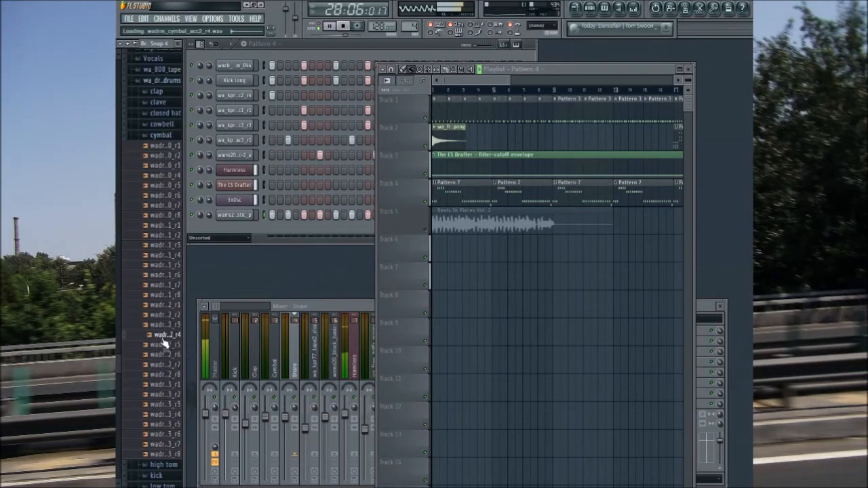
click(159, 135)
click(163, 235)
scroll(160, 239, up, 4)
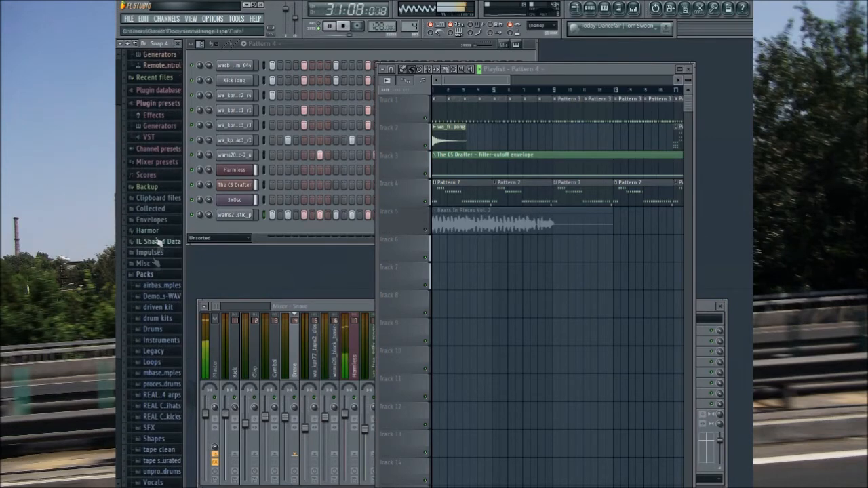
Step: Show all channels in the step sequencer and unmute playlist track 5
drag(482, 82, 602, 89)
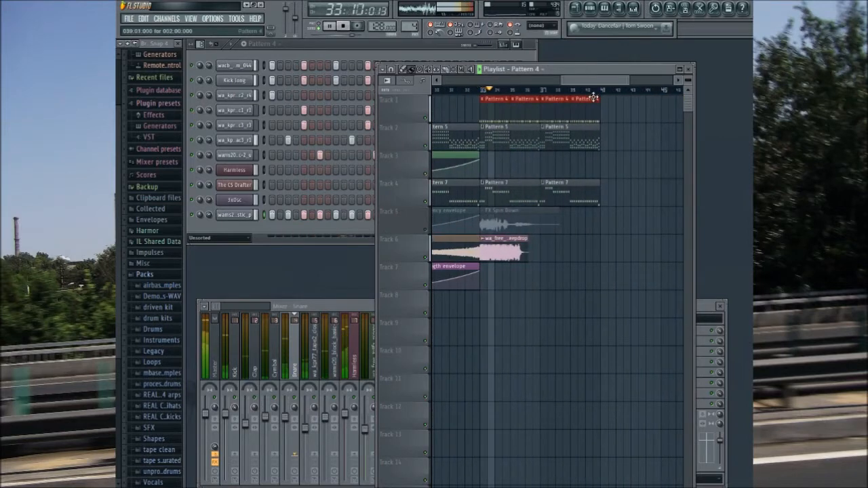
click(215, 239)
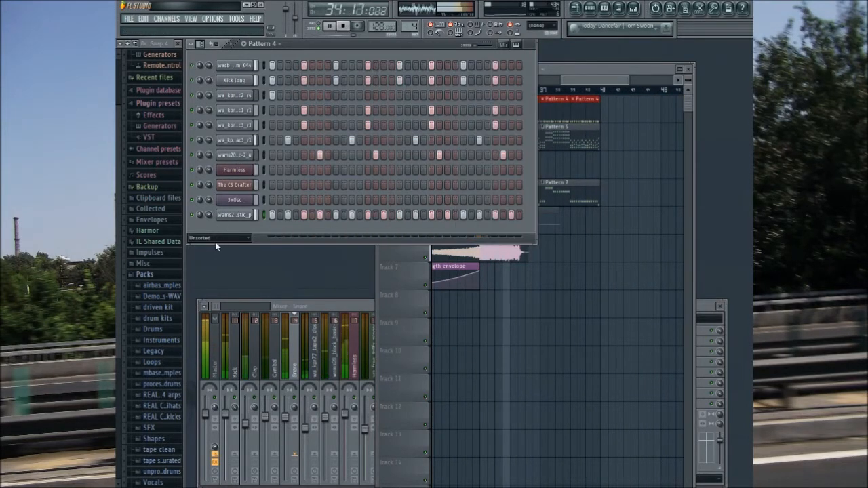
click(218, 245)
drag(604, 82, 612, 82)
click(425, 230)
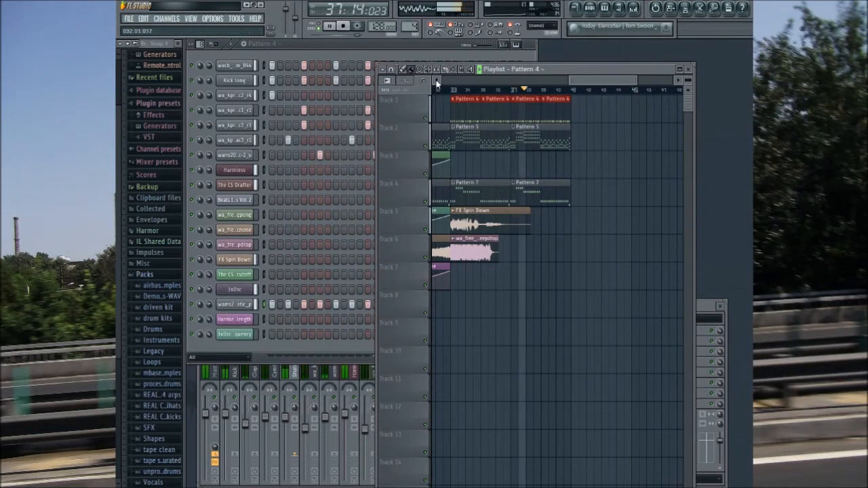
Step: Duplicate the Pattern 4, Pattern 5 and Pattern 7 clips of bars 33 to 40 so the copies start at bar 41
drag(473, 97, 557, 194)
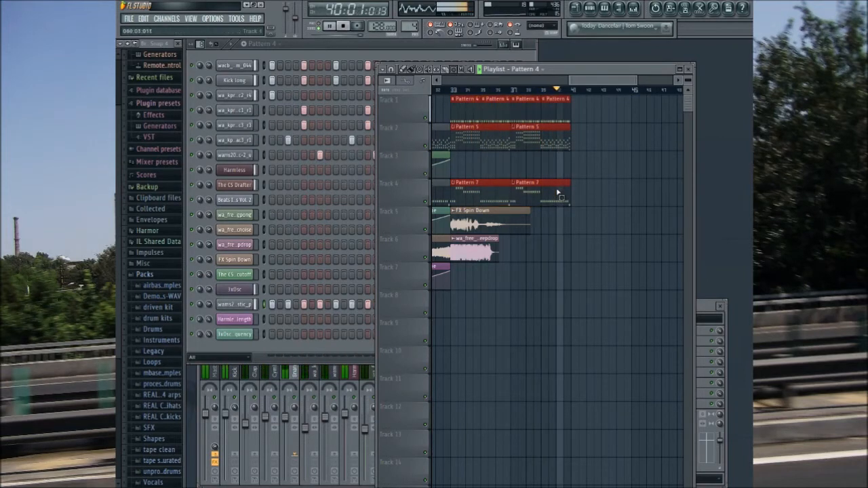
key(ctrl+b)
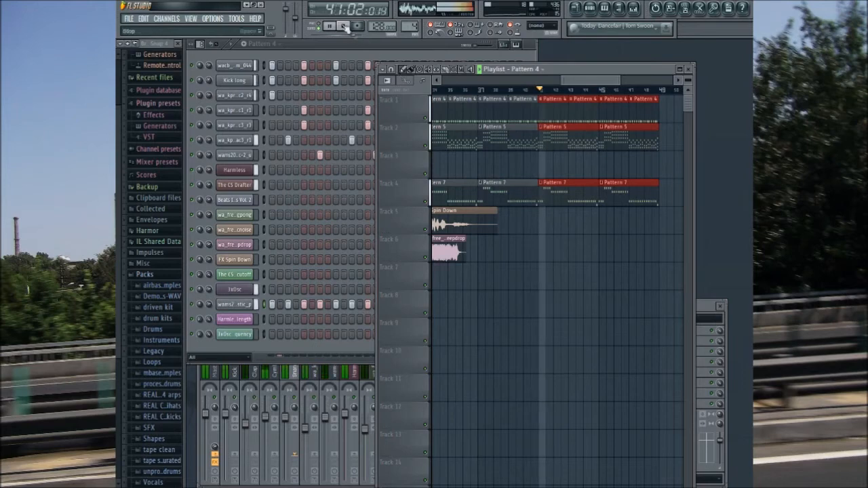
Step: Check the channel settings of the 3xOsc, FX Spin Down and wa_free_jp8fx_deepdrop channels one after another, closing each
click(247, 289)
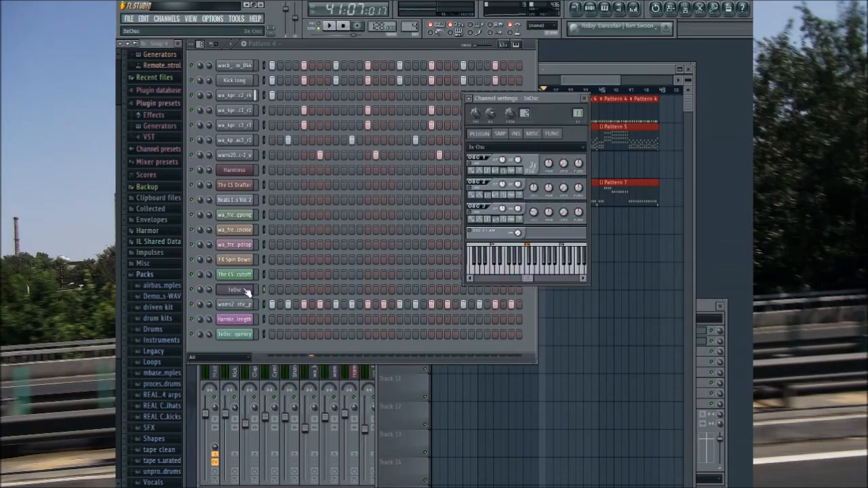
click(584, 99)
drag(589, 80, 576, 82)
click(507, 216)
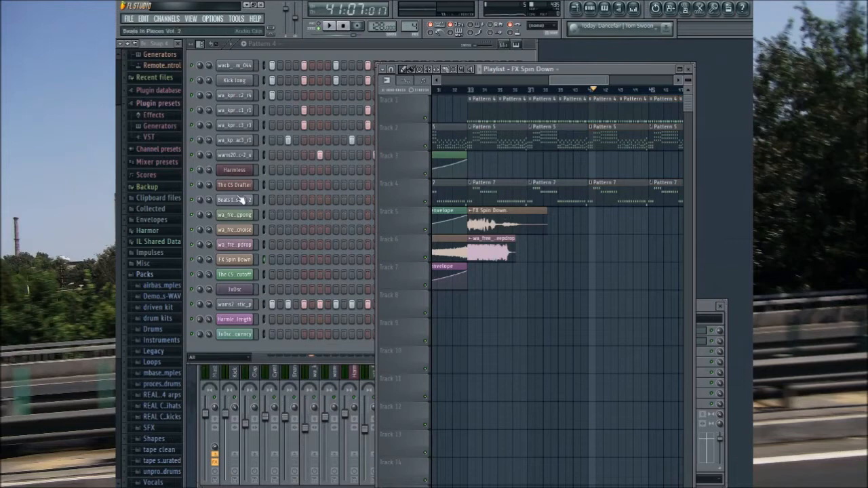
click(248, 259)
click(582, 98)
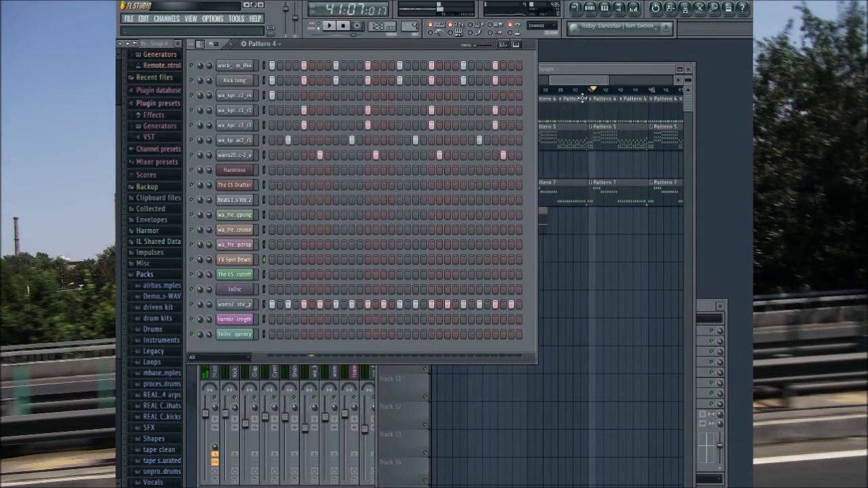
click(577, 82)
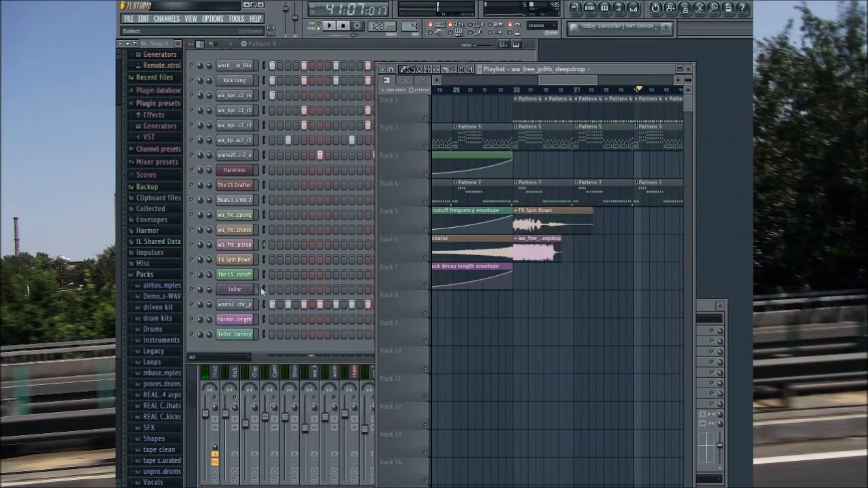
click(246, 245)
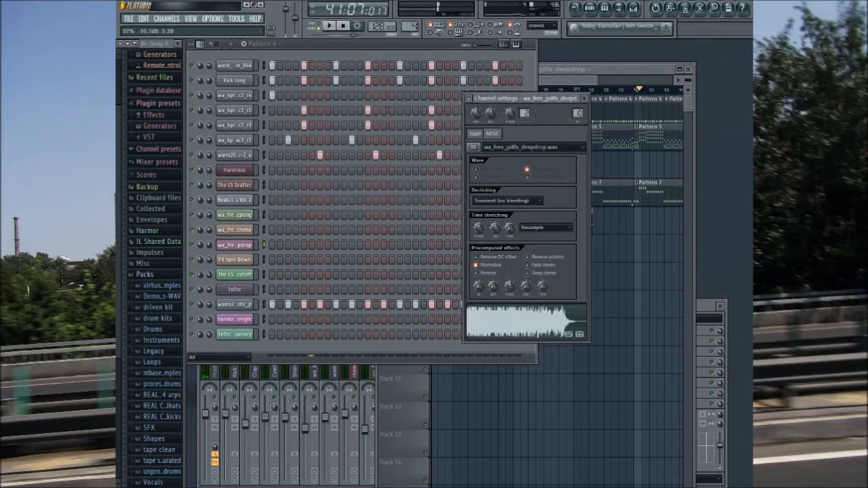
click(583, 98)
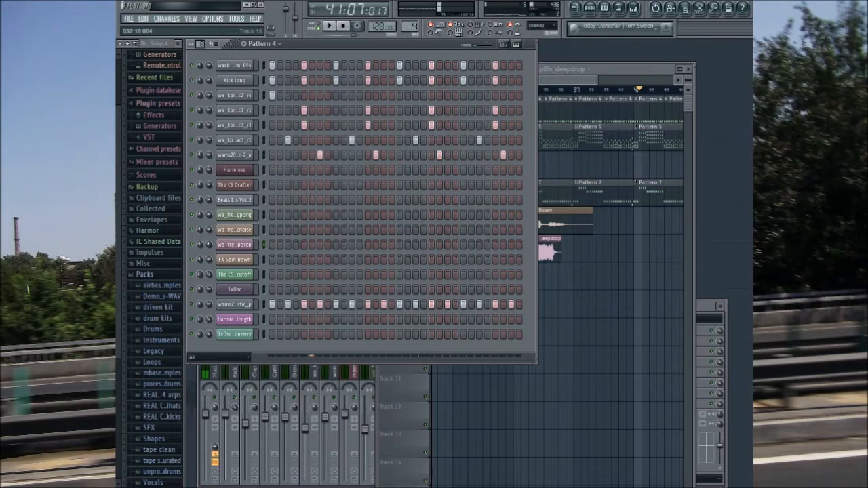
Step: Play the song from bar 33 to hear the drop section
click(557, 100)
click(521, 90)
click(328, 26)
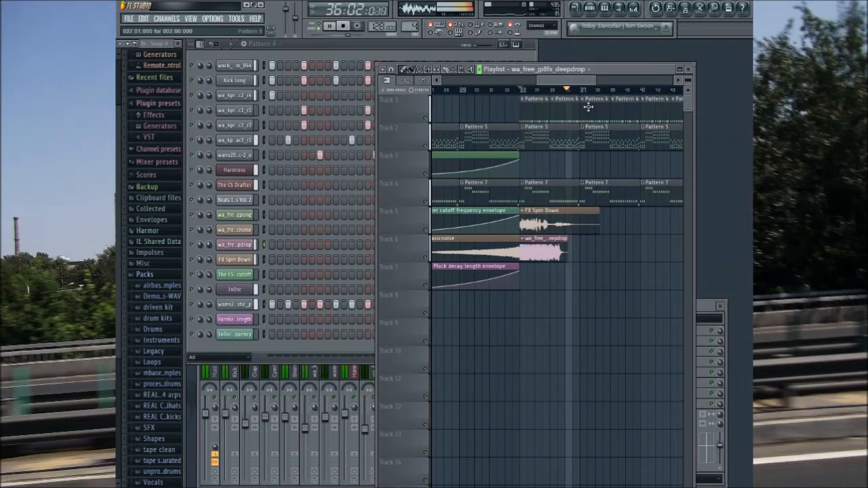
Step: Place Pattern 4 clips on track 1 and Pattern 7 clips on track 4 to fill bars 49 to 56
drag(575, 81, 613, 80)
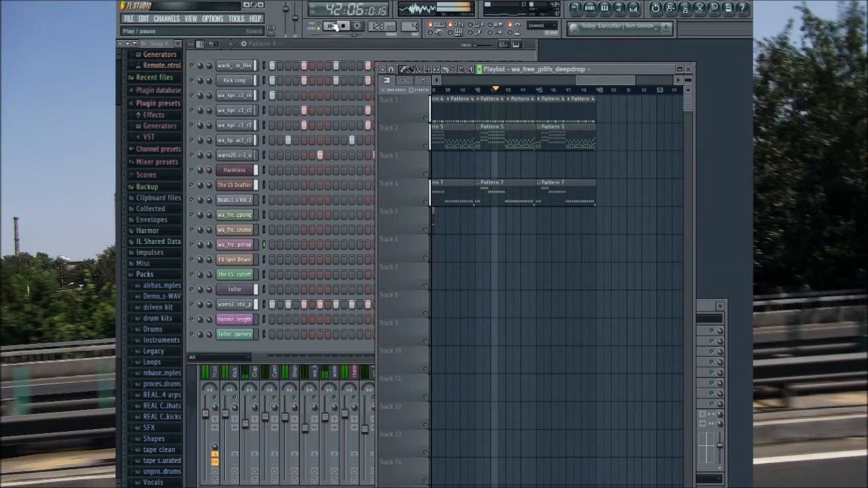
drag(609, 81, 626, 84)
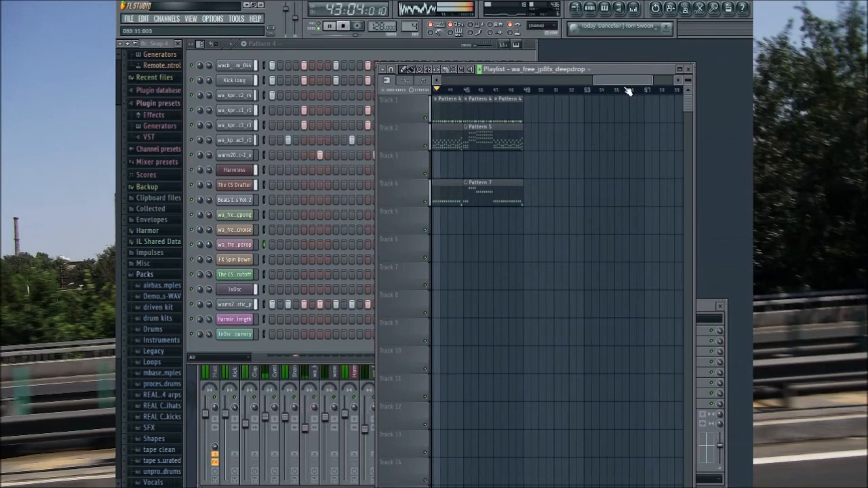
click(537, 108)
click(565, 110)
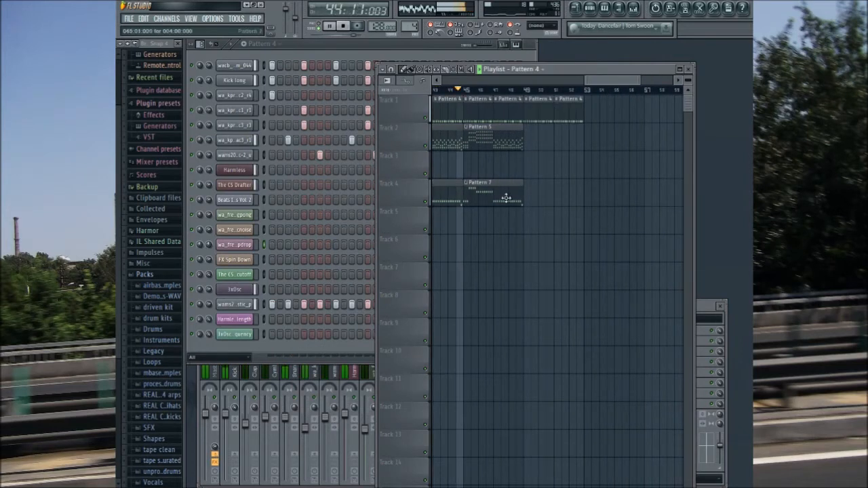
click(509, 200)
click(531, 198)
click(568, 112)
click(592, 113)
click(623, 115)
click(573, 195)
click(591, 197)
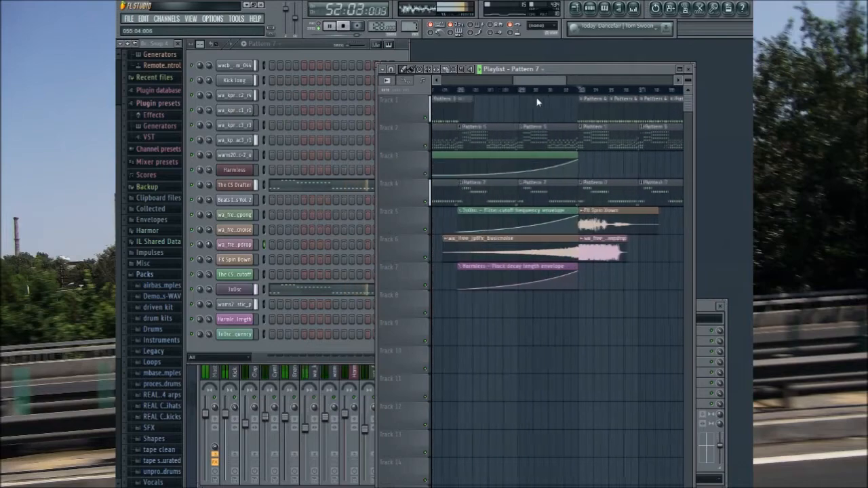
Step: Extend the 3xOsc filter cutoff frequency envelope clip to the end of bar 56 and add a high point at bar 49
click(587, 221)
mouse_move(587, 222)
mouse_down()
mouse_move(539, 235)
mouse_move(366, 229)
mouse_move(581, 222)
mouse_up()
click(546, 210)
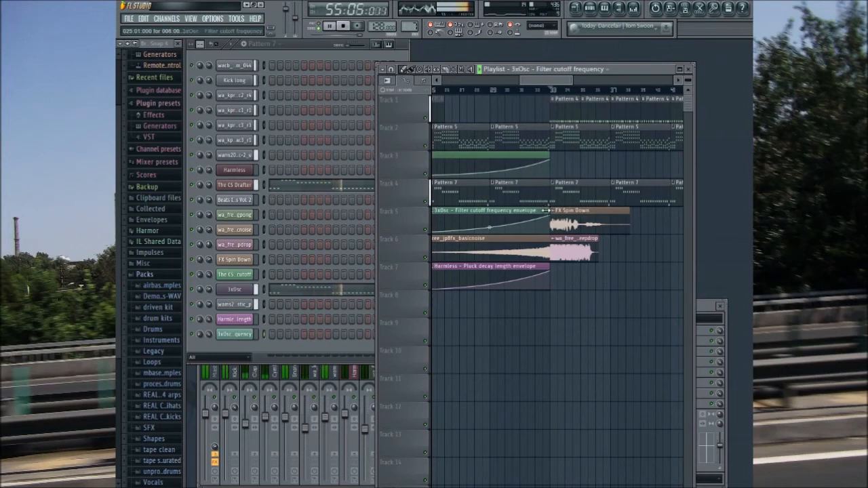
drag(549, 212, 597, 234)
right_click(487, 222)
drag(486, 221, 481, 203)
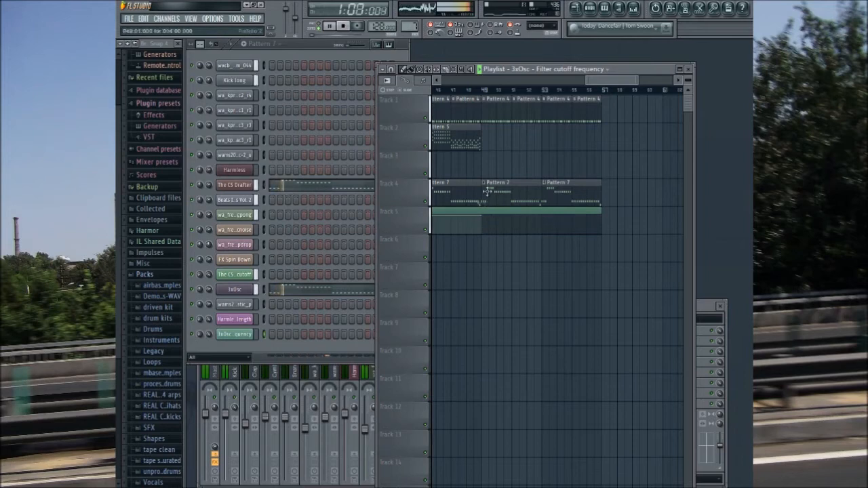
Step: Shape the 3xOsc filter cutoff envelope into a gradual downward curve from bar 49 to the clip's end
drag(601, 80, 532, 83)
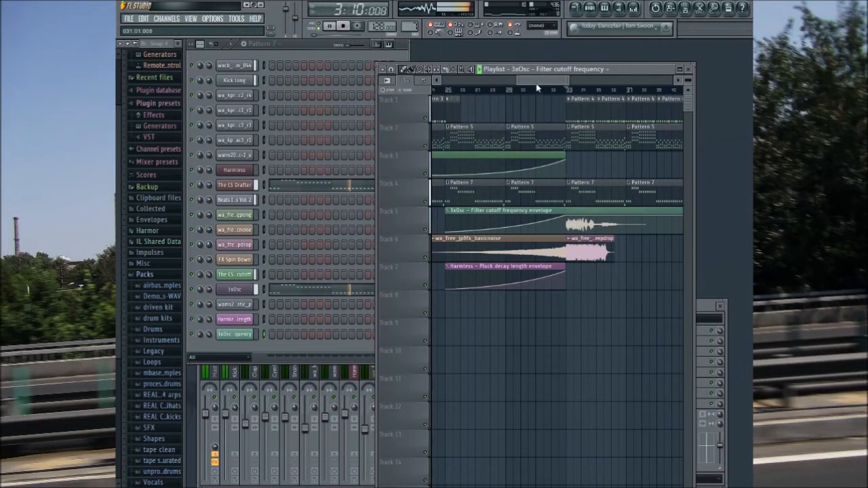
drag(539, 80, 608, 83)
drag(581, 232, 585, 231)
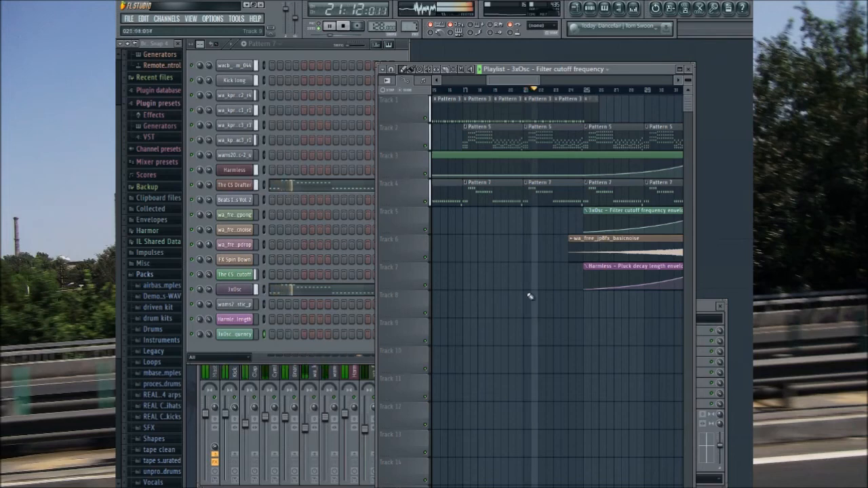
Step: Listen through the build-up into the drop at bar 33 while checking the playlist and the mixer
drag(522, 80, 543, 89)
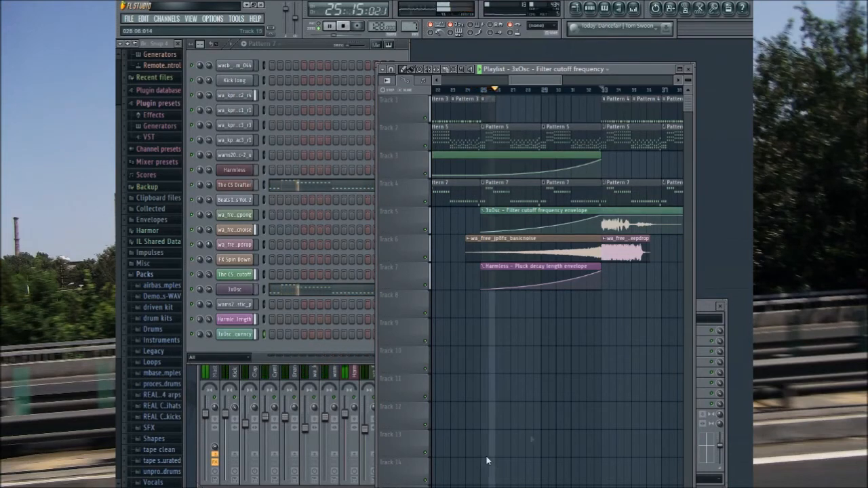
drag(524, 80, 538, 85)
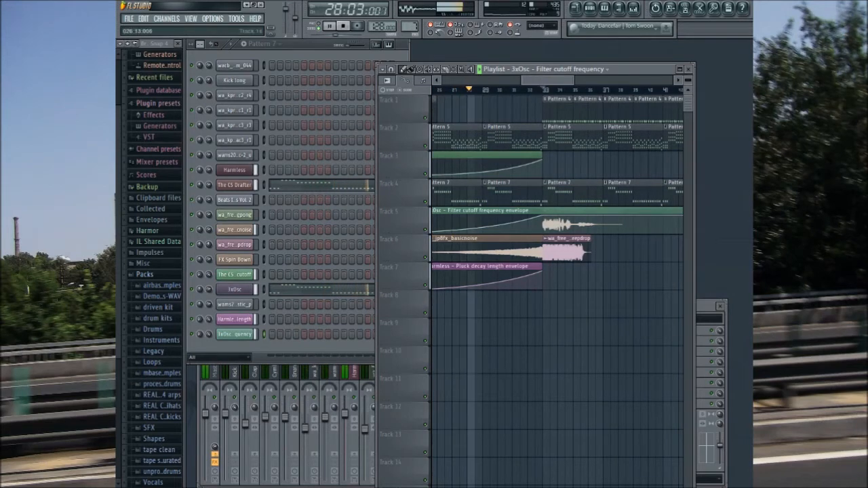
click(697, 304)
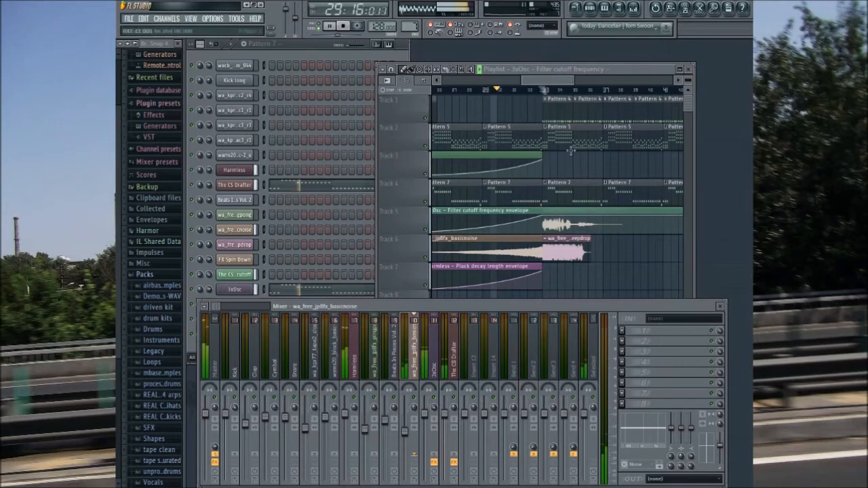
click(543, 80)
drag(544, 80, 560, 80)
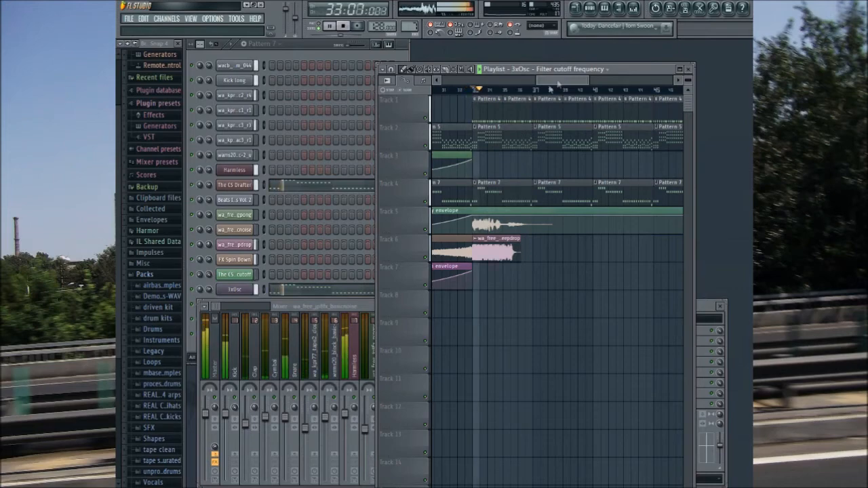
Step: Audition samples in the wa_jp8_fx pack and place wa_free_jp8fx_whitelanding on playlist track 7 at bar 33
scroll(161, 415, down, 1)
drag(119, 369, 118, 412)
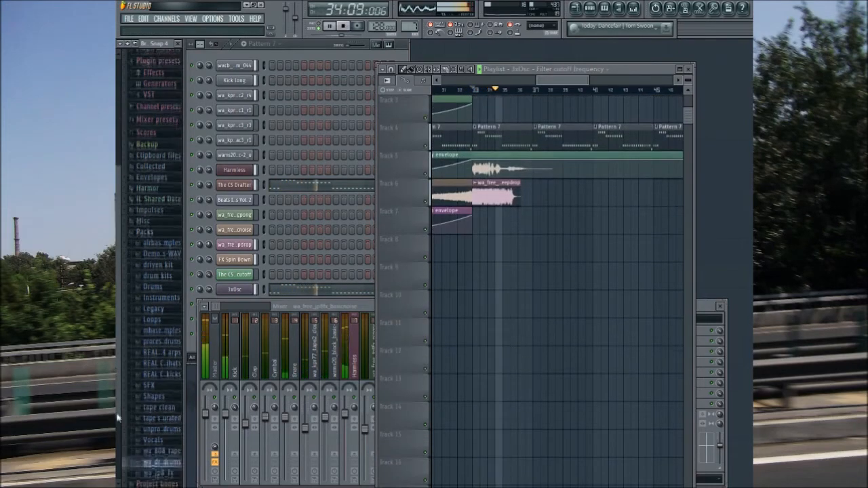
click(164, 458)
click(169, 85)
click(170, 95)
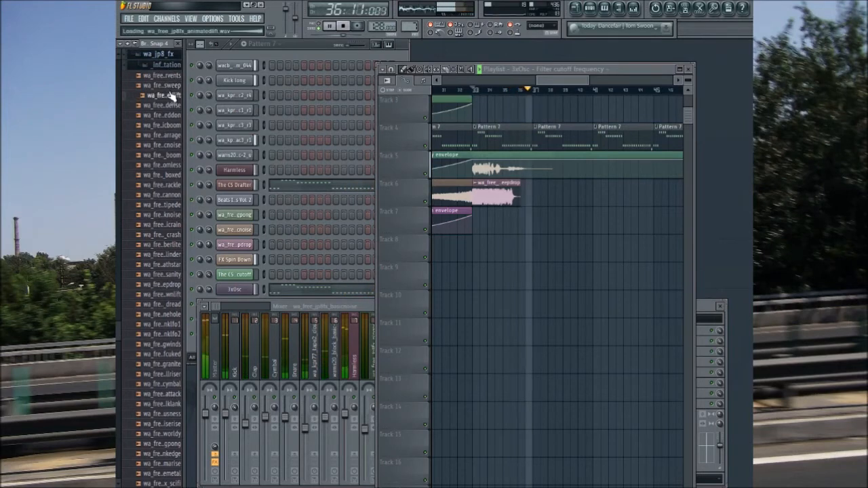
click(147, 106)
drag(118, 390, 117, 463)
click(147, 428)
click(170, 416)
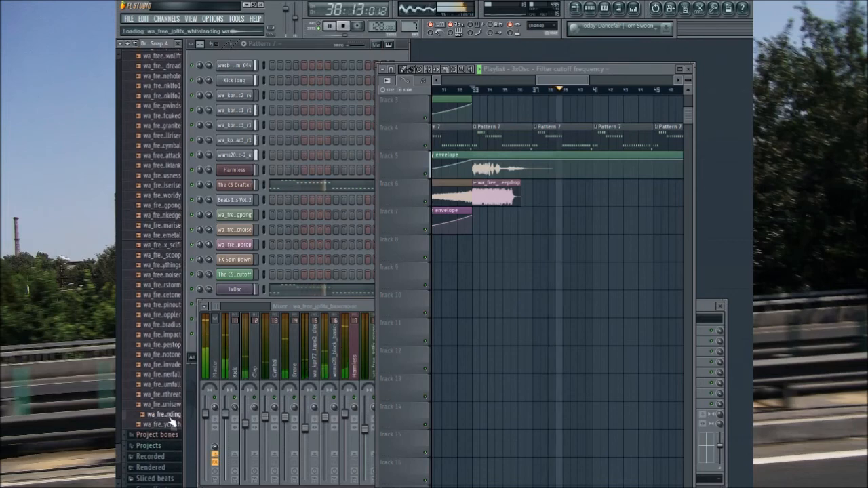
drag(170, 417, 488, 216)
Step: Route wa_free_jp8fx_whitelanding to the mixer track used by wa_free_jp8fx_basicnoise and turn off its normalization
click(239, 97)
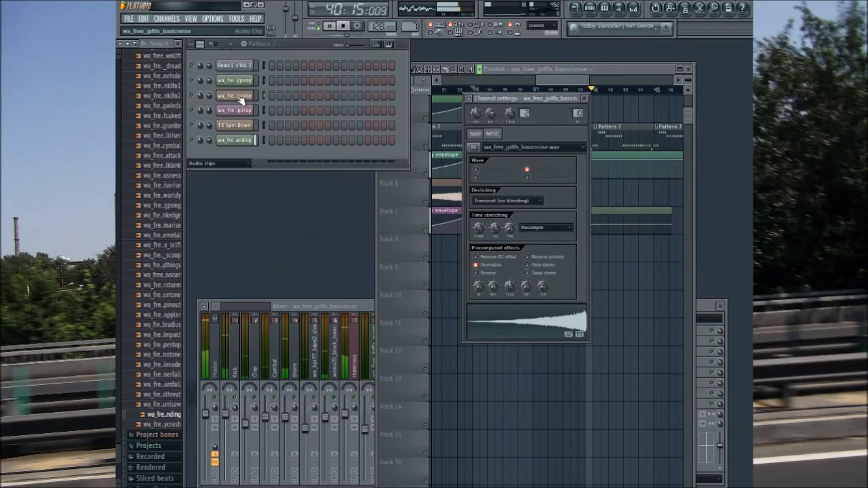
click(245, 141)
drag(577, 113, 578, 92)
click(476, 265)
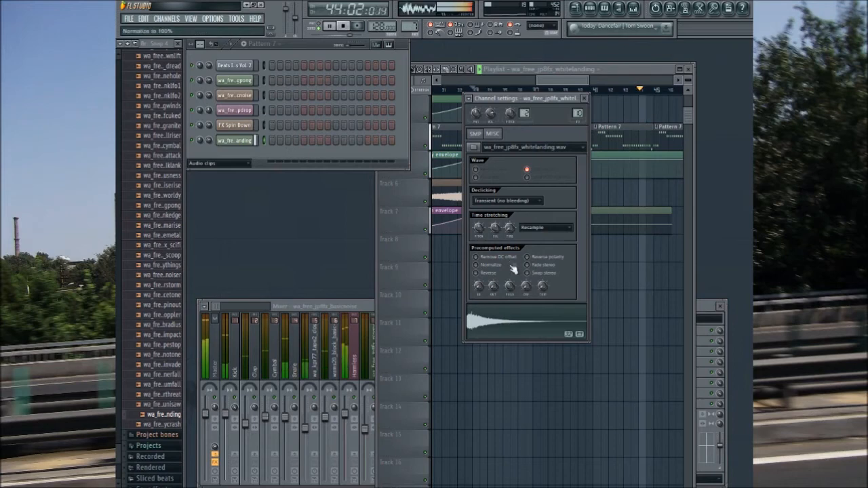
click(584, 99)
Step: Play the arrangement from bar 33 to hear the drop with the whitelanding effect
click(475, 91)
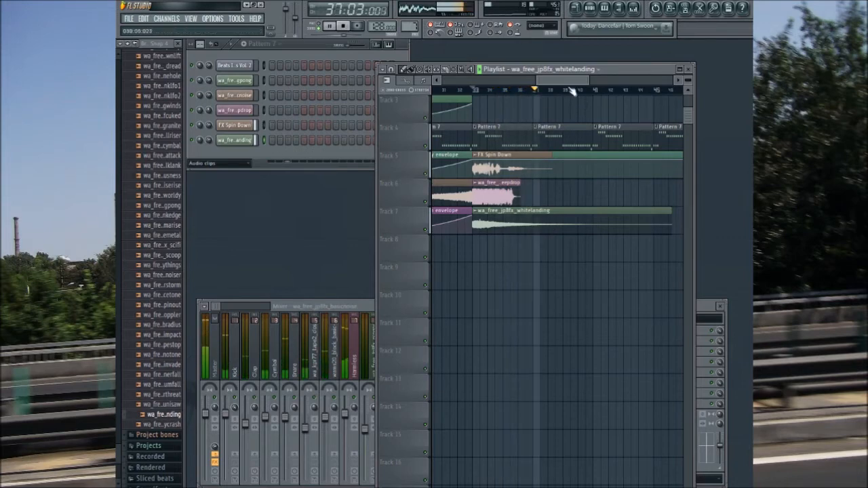
scroll(630, 134, up, 2)
drag(571, 81, 595, 82)
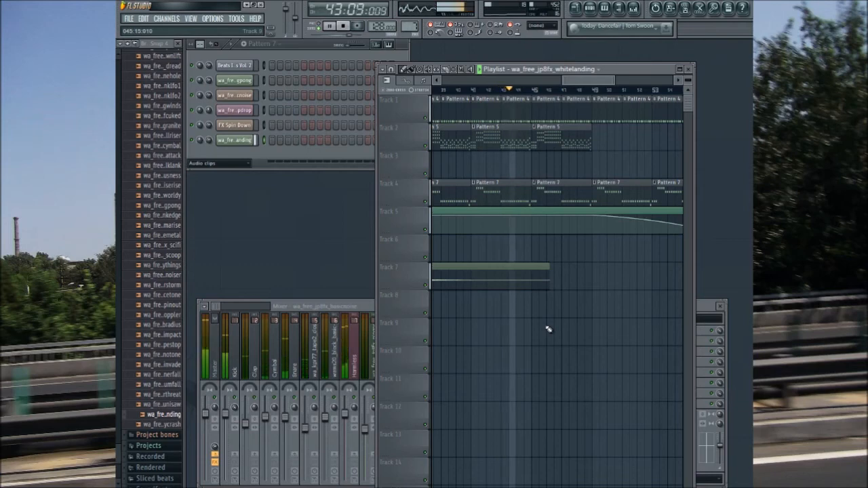
Step: Fill bars 57 to 64 with Pattern 4 clips on track 1 and Pattern 7 clips on track 4
drag(593, 79, 611, 57)
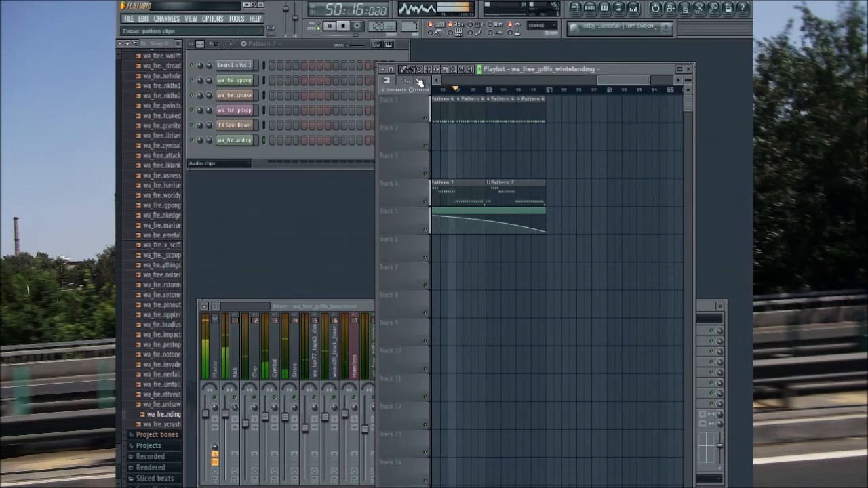
click(530, 111)
mouse_move(554, 141)
mouse_down()
mouse_move(650, 143)
mouse_move(631, 102)
mouse_up()
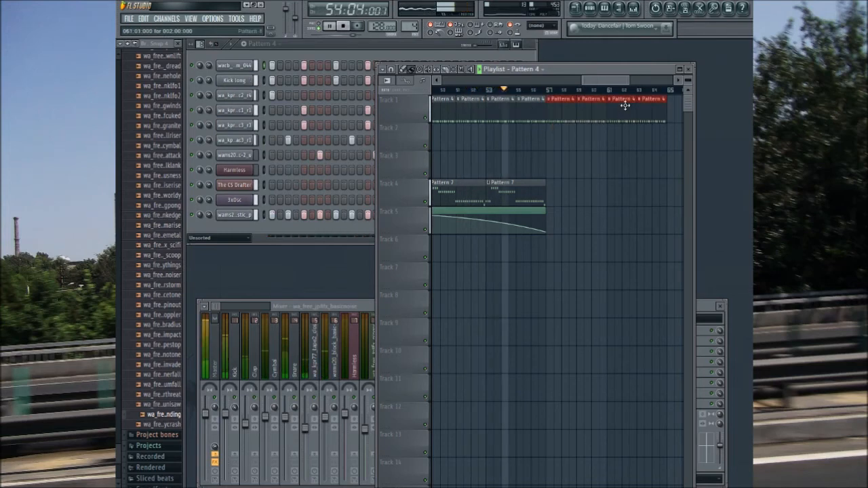
click(544, 198)
drag(556, 198, 620, 196)
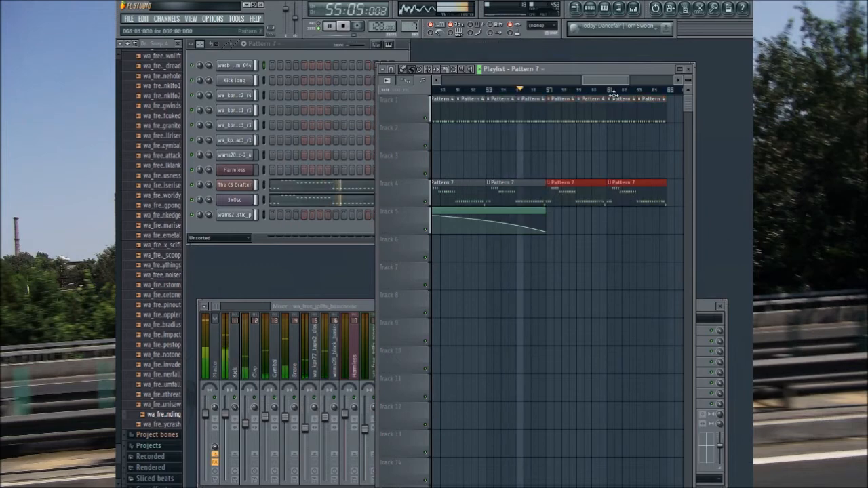
drag(608, 82, 623, 86)
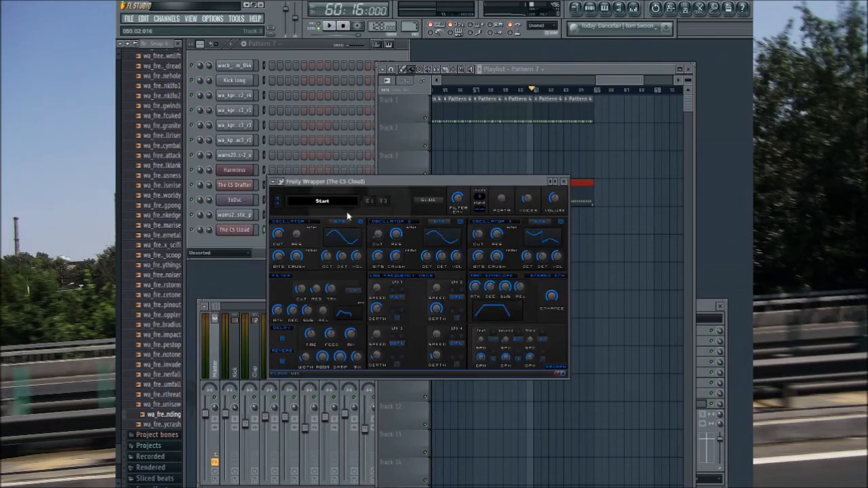
Step: Audition The CS Cloud presets with test notes, including Soft Changes, and load the Filteride preset
click(332, 341)
key(b)
click(340, 317)
key(b)
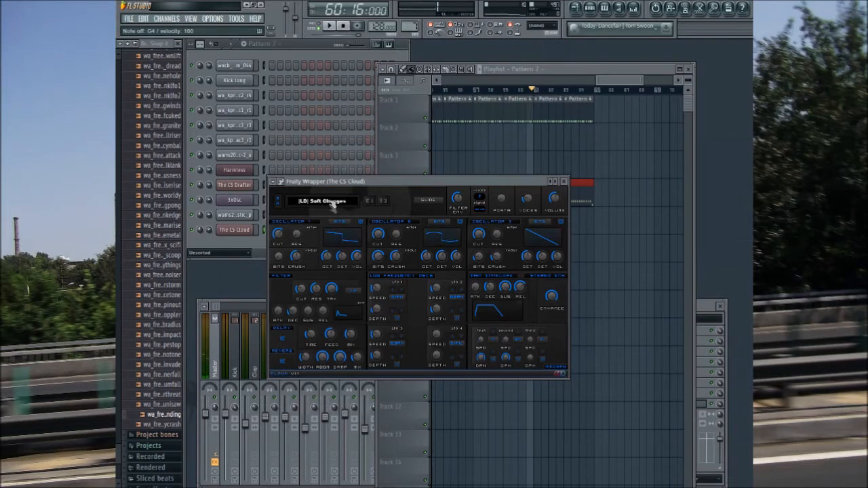
click(328, 293)
key(b)
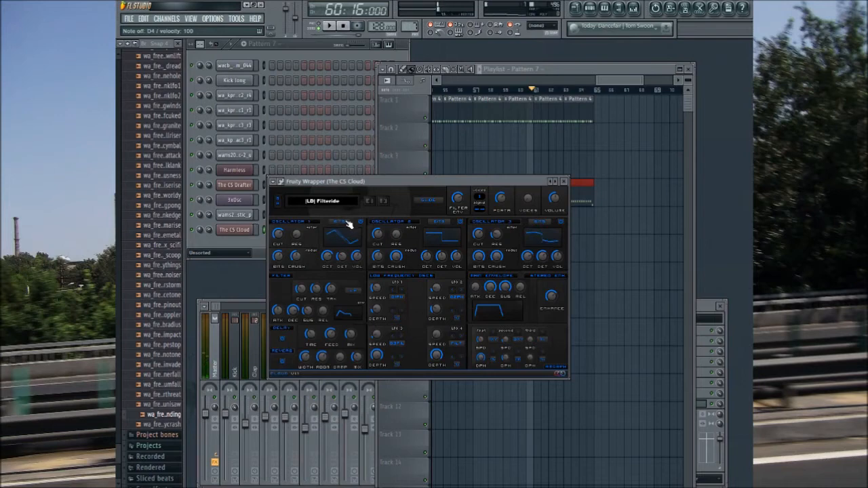
key(v)
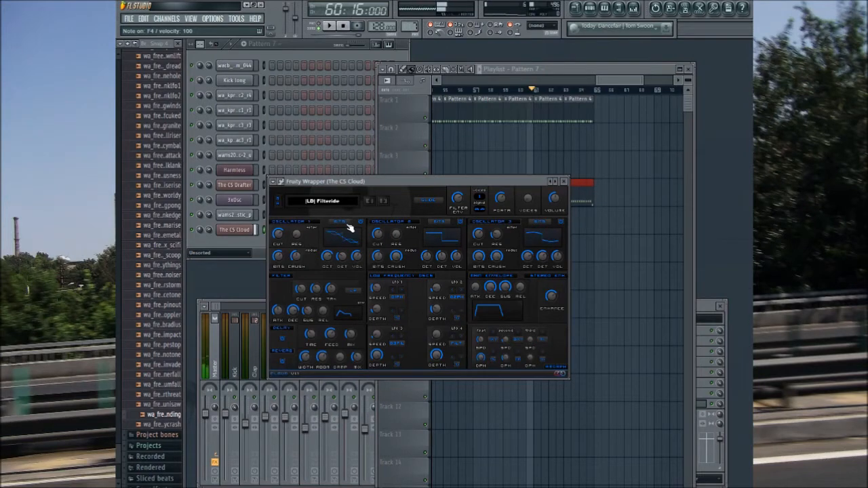
click(564, 181)
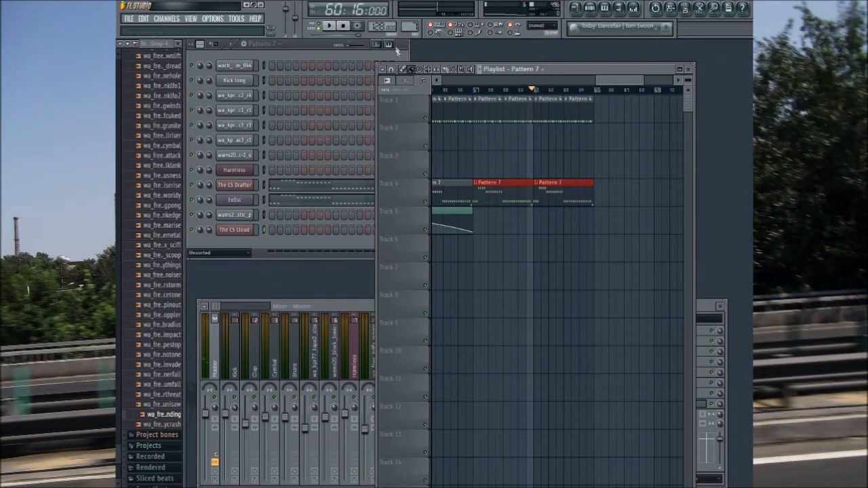
Step: Copy all CS Drafter notes from Pattern 7 and paste them into The CS Cloud's piano roll in Pattern 8
click(400, 46)
click(272, 189)
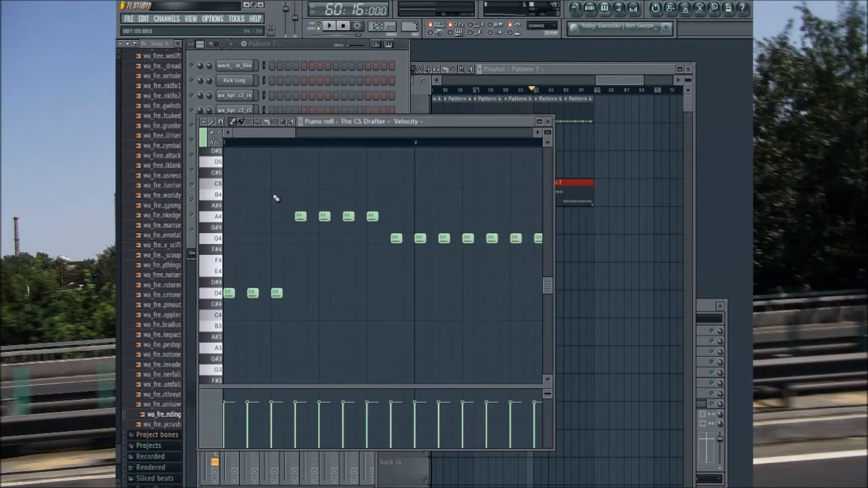
key(ctrl+a)
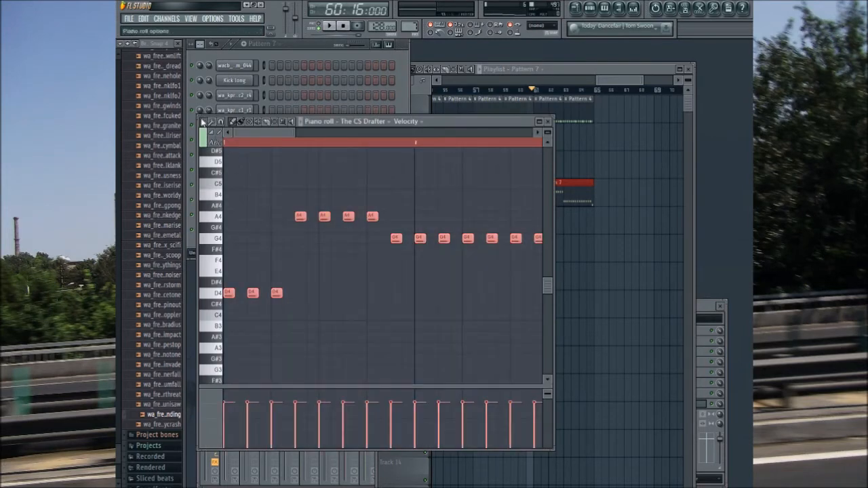
click(371, 76)
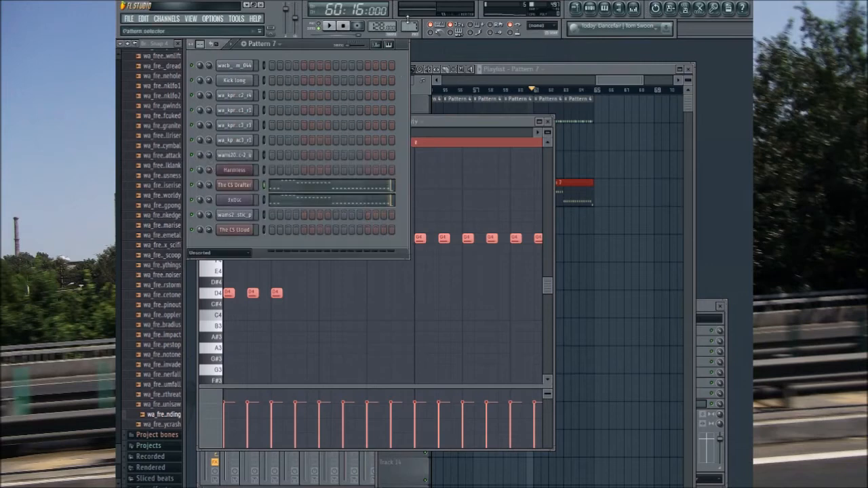
drag(410, 26, 410, 21)
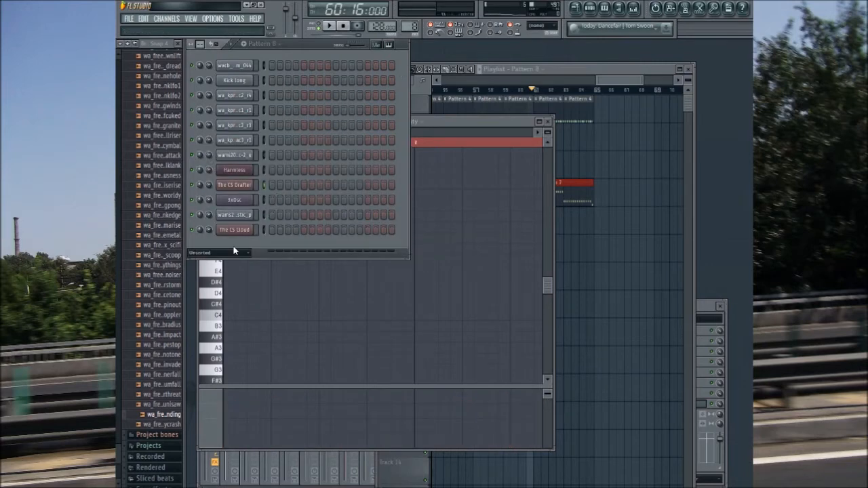
click(458, 123)
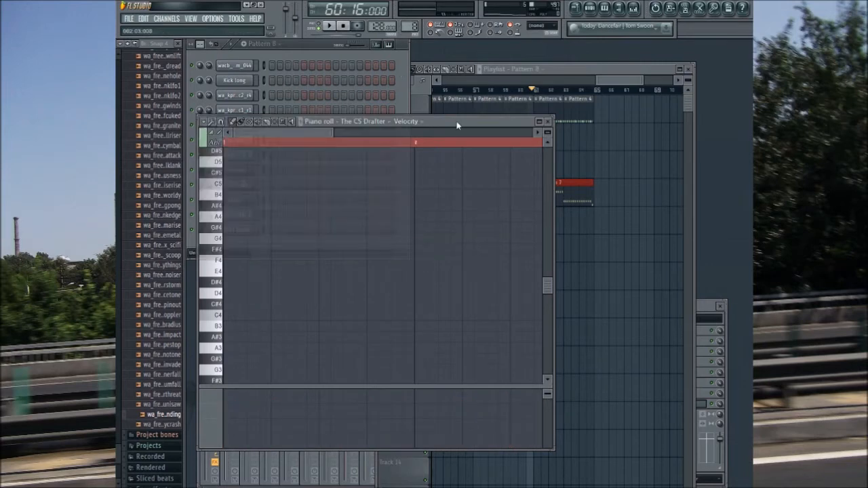
click(367, 334)
key(ctrl+v)
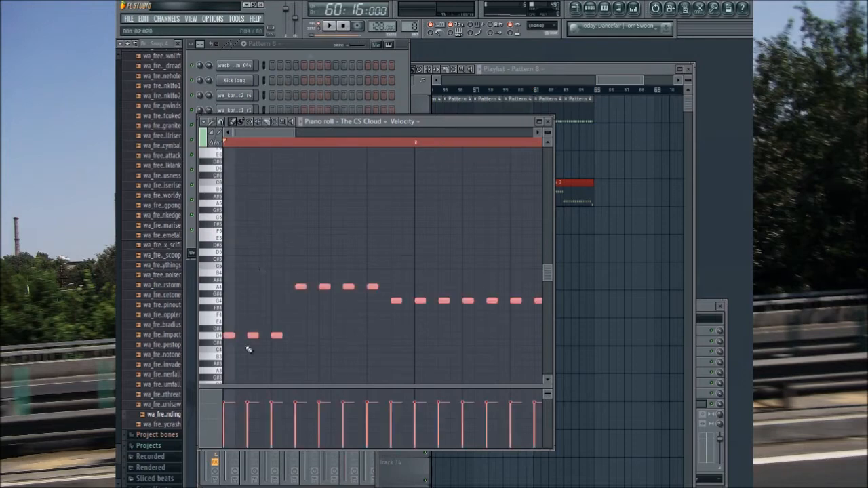
Step: Replace the three opening D4 notes with one long D4 note and delete the repeated A4 notes after the first
mouse_move(232, 334)
mouse_down()
mouse_move(292, 354)
mouse_move(234, 345)
mouse_up()
key(ctrl+d)
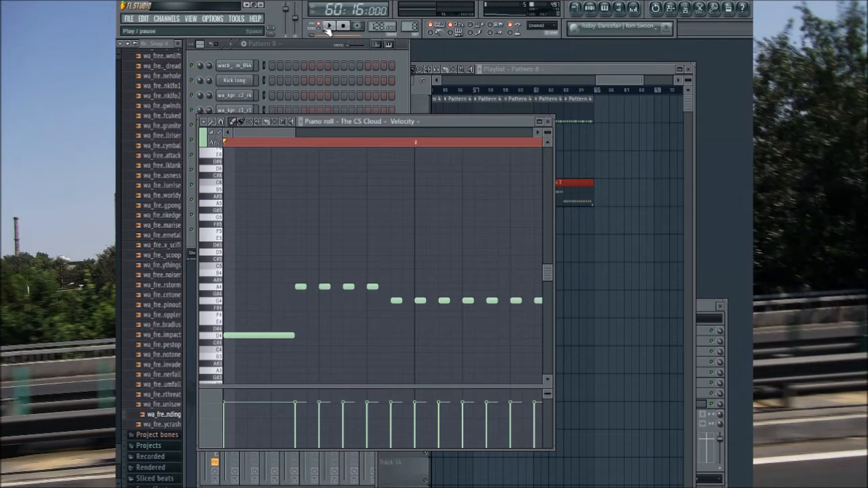
click(328, 27)
right_click(324, 287)
right_click(347, 287)
right_click(372, 287)
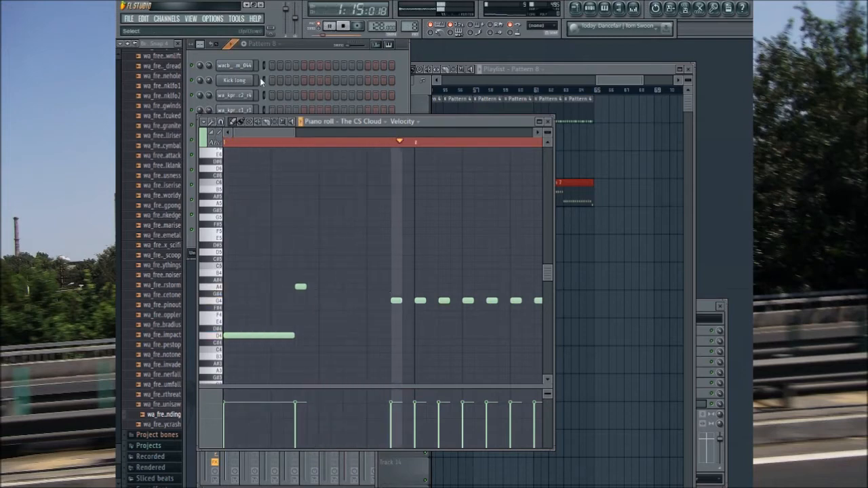
Step: Check The CS Cloud's synth settings and replay Pattern 8 with the piano roll in view
click(331, 27)
click(305, 47)
click(248, 231)
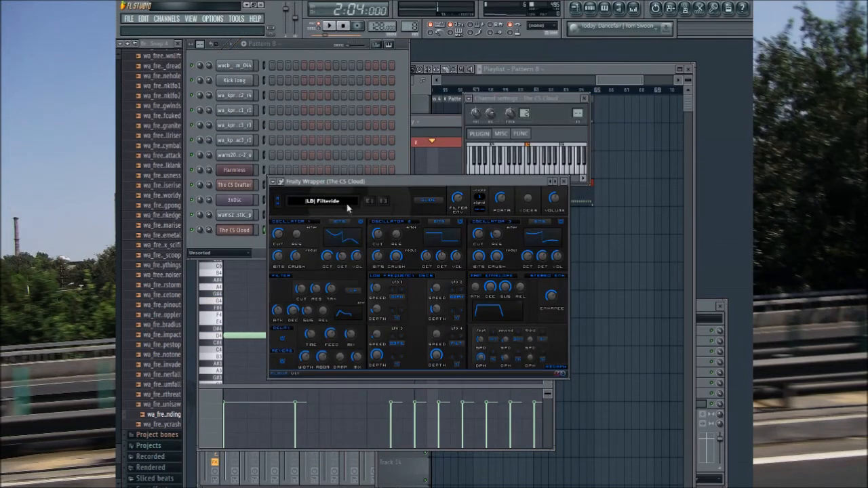
click(563, 181)
key(space)
click(450, 124)
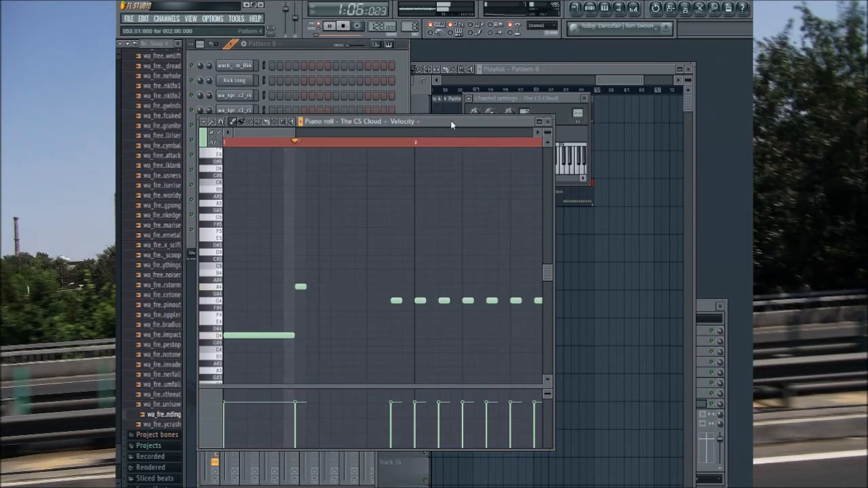
Step: Lengthen the A4 note, delete the repeated G4 notes, and add a short G#4 note leading into a sustained G4 note
drag(305, 287, 388, 319)
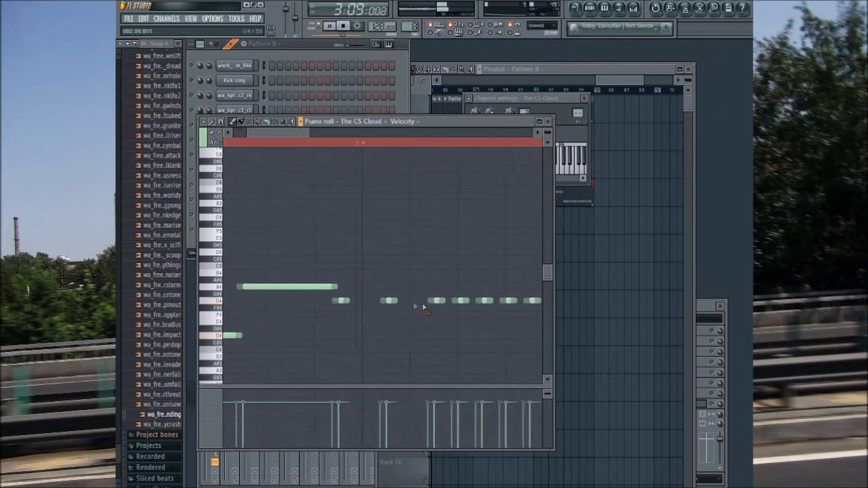
right_click(467, 302)
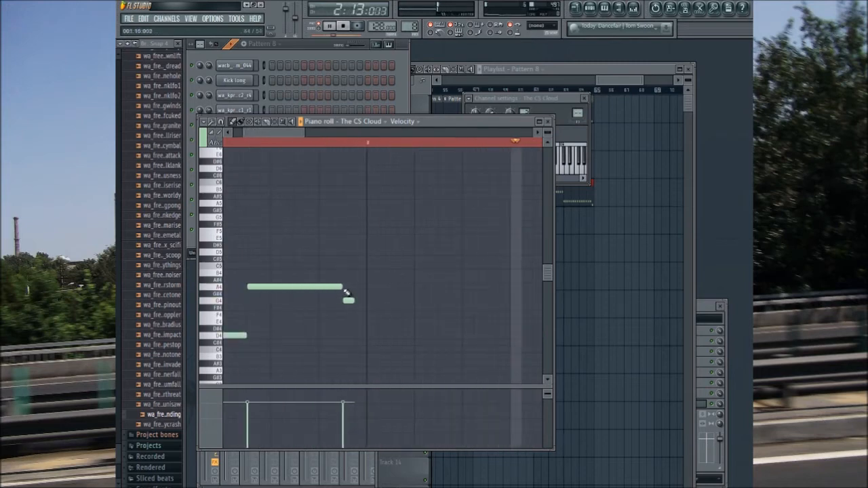
click(319, 293)
drag(388, 293, 495, 319)
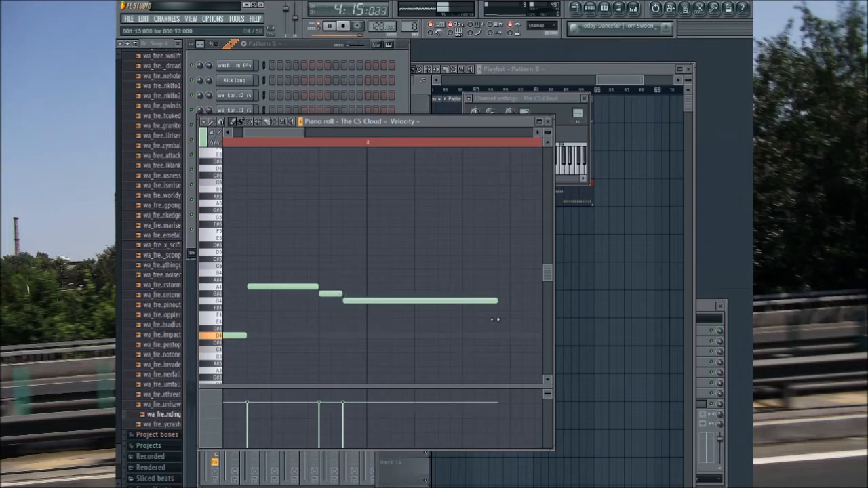
Step: Remove the repeated D4 notes from bar 3 onward and stretch the first one into a sustained D4 note
drag(300, 133, 314, 142)
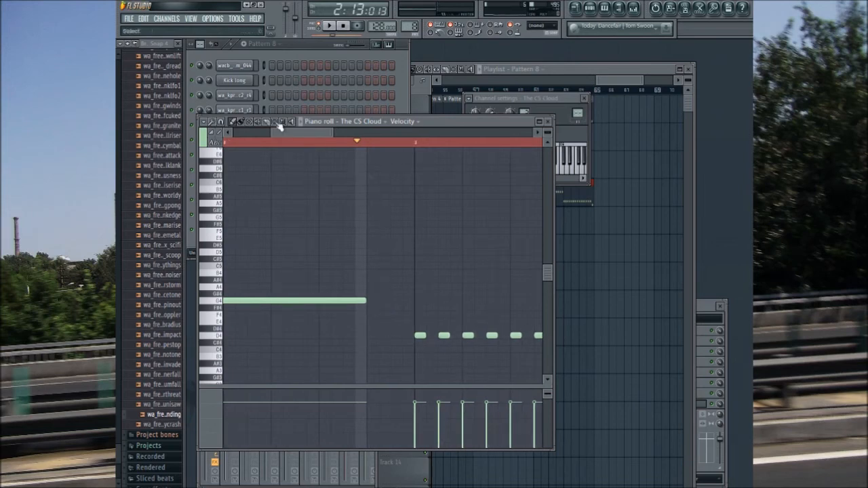
click(285, 145)
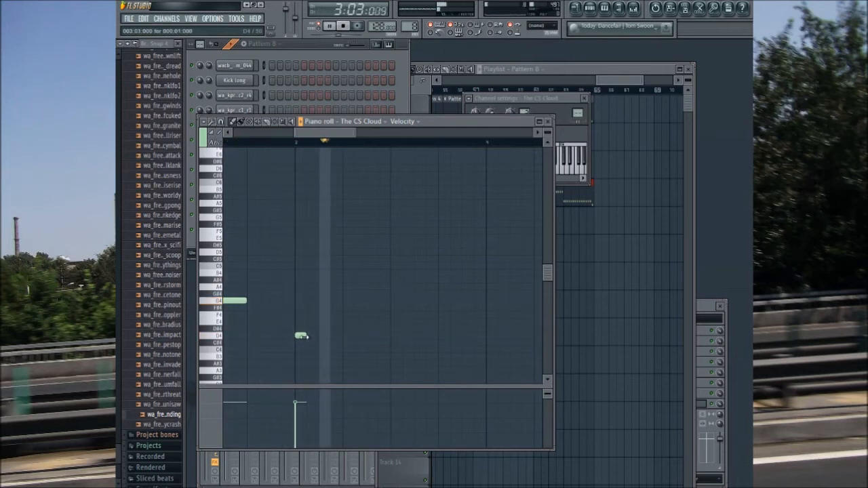
drag(289, 362, 373, 364)
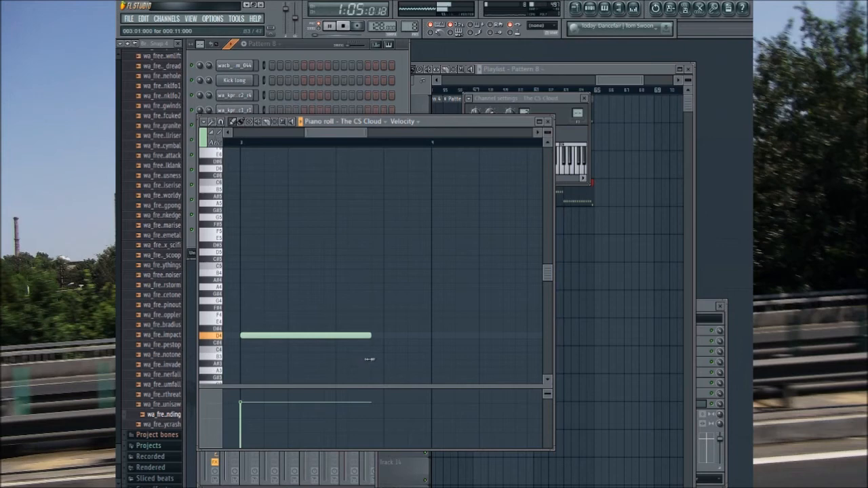
Step: Continue the melody after the long D4 with a short C4, a sustained D4 through bar 4 and a closing C4
scroll(381, 363, right, 2)
drag(362, 355, 367, 347)
drag(505, 350, 407, 355)
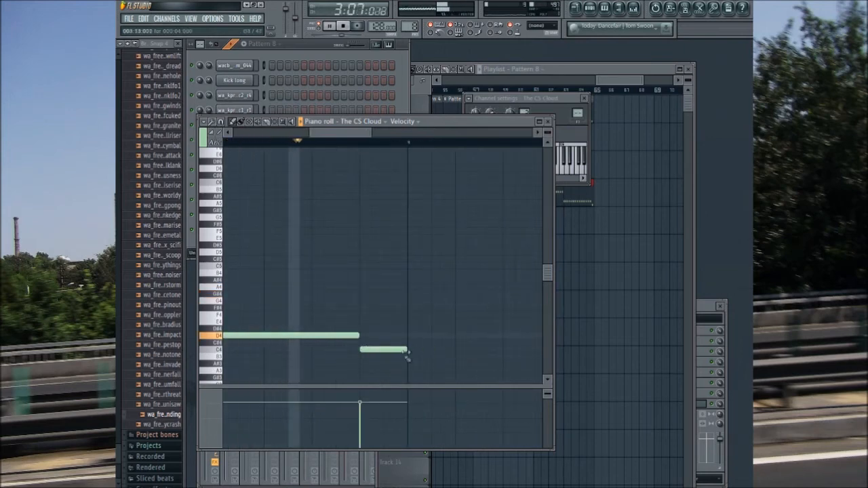
drag(405, 349, 394, 349)
click(399, 335)
scroll(414, 332, left, 2)
scroll(414, 333, right, 11)
scroll(383, 353, left, 9)
scroll(384, 355, right, 1)
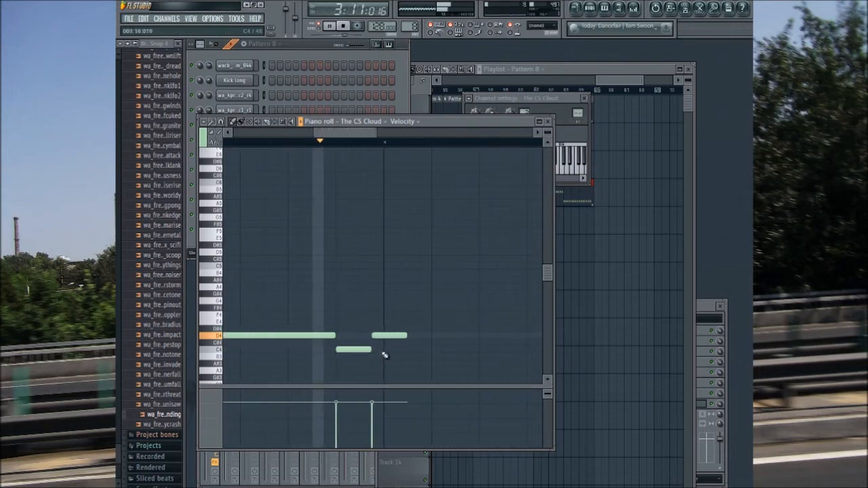
drag(370, 349, 422, 360)
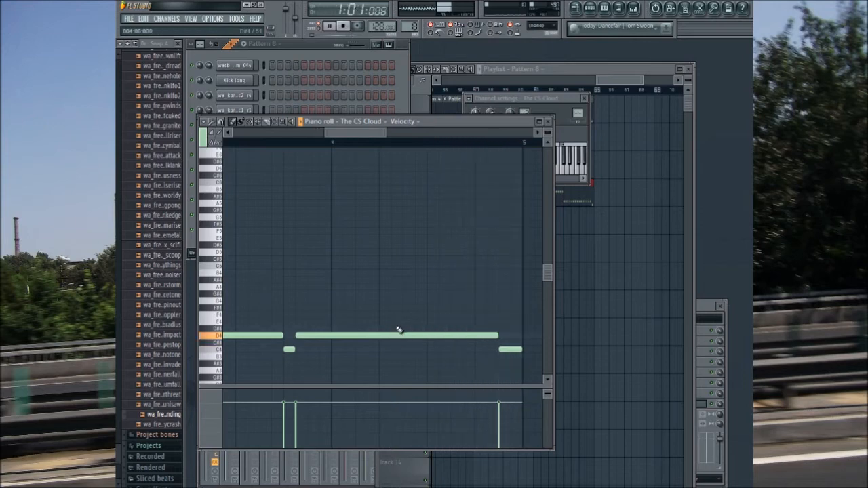
Step: Add an F4 note at the end of bar 2, stopping at bar 3, and lengthen the closing C4 note of bar 4
drag(395, 336, 407, 336)
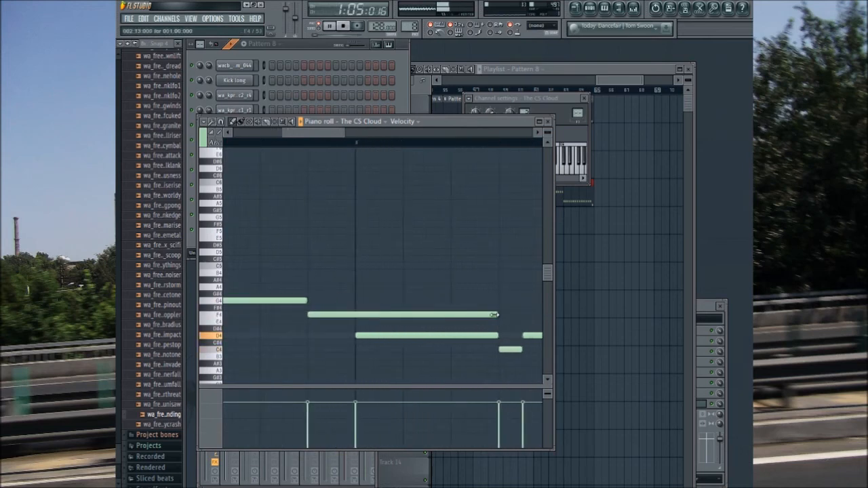
drag(495, 314, 343, 327)
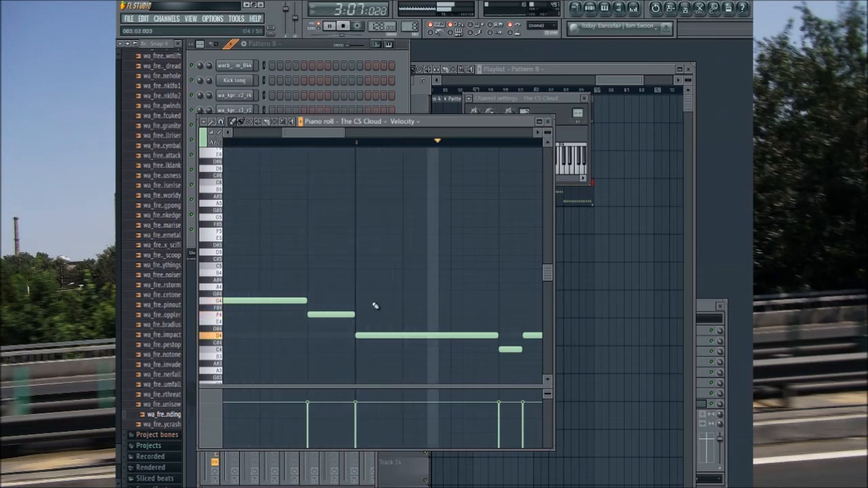
drag(327, 139, 382, 148)
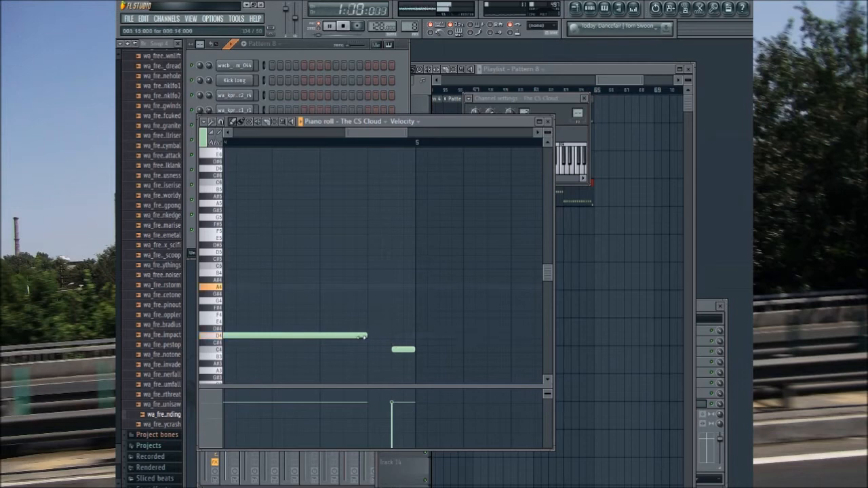
drag(404, 349, 386, 350)
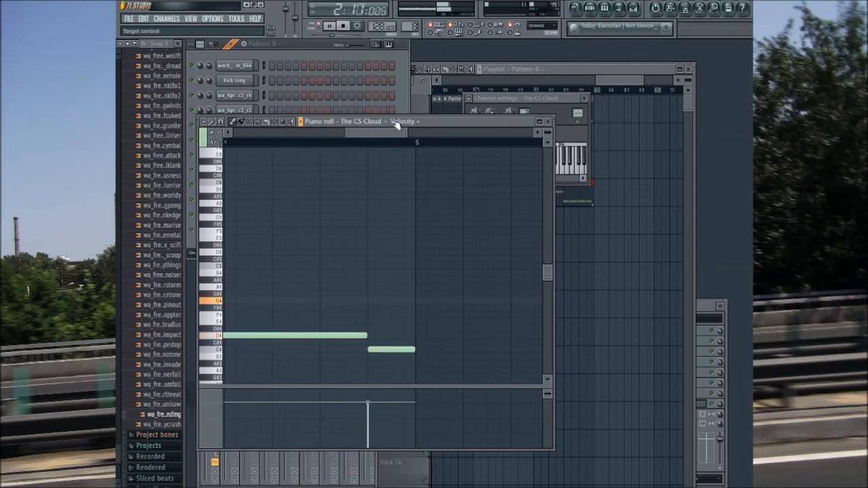
Step: Place two Pattern 8 clips on playlist track 3, filling bars 57 to 64 above the Pattern 7 clips
drag(393, 132, 385, 135)
click(626, 83)
click(527, 252)
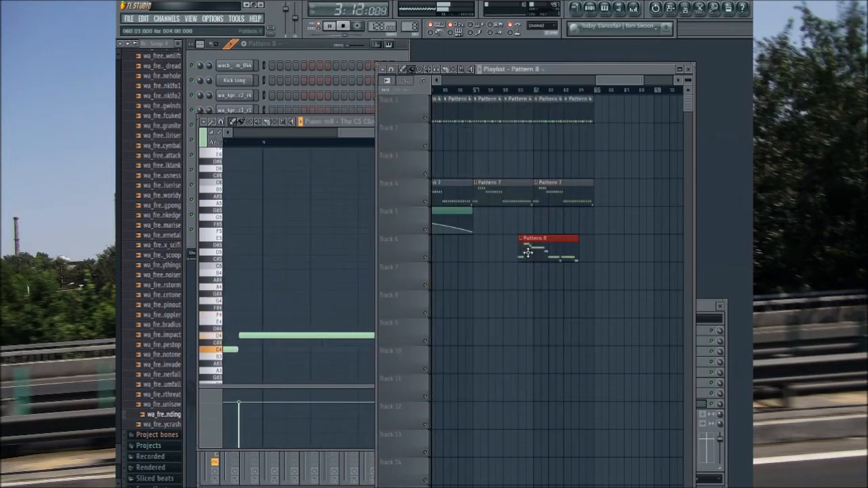
drag(528, 252, 484, 165)
click(544, 166)
Step: Adjust The CS Cloud's amp envelope sustain, filter envelope and LFO settings while Pattern 8 plays
drag(344, 136, 309, 136)
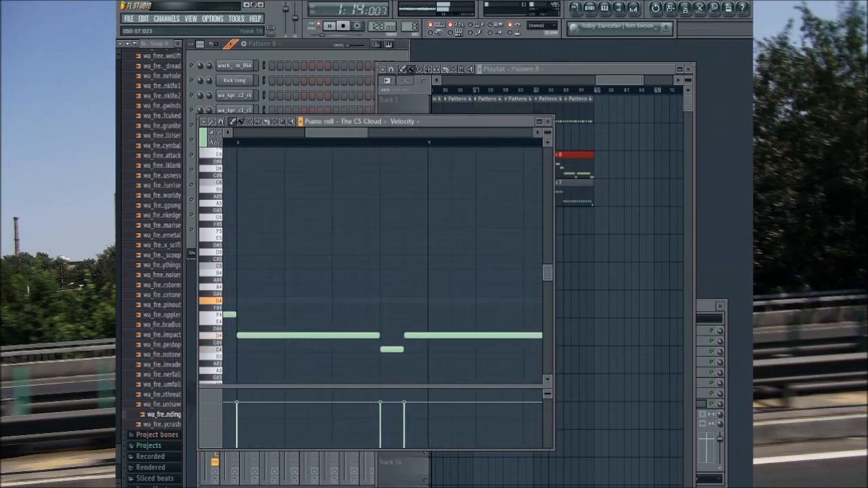
click(405, 54)
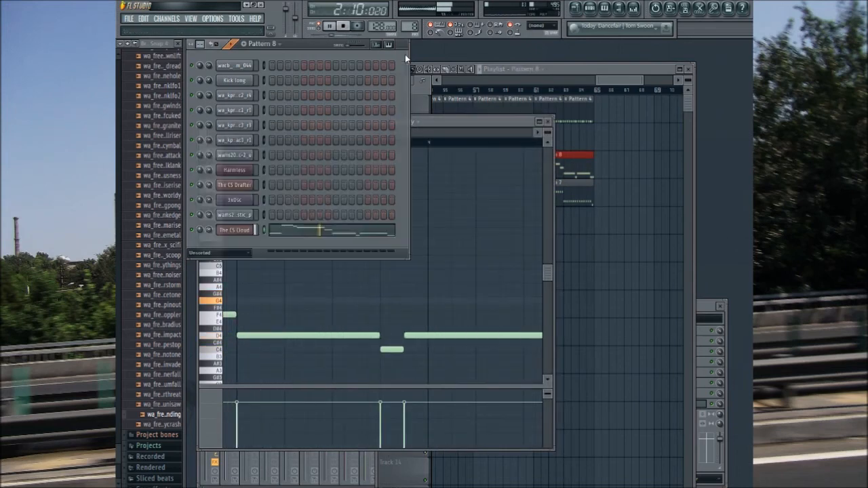
click(237, 230)
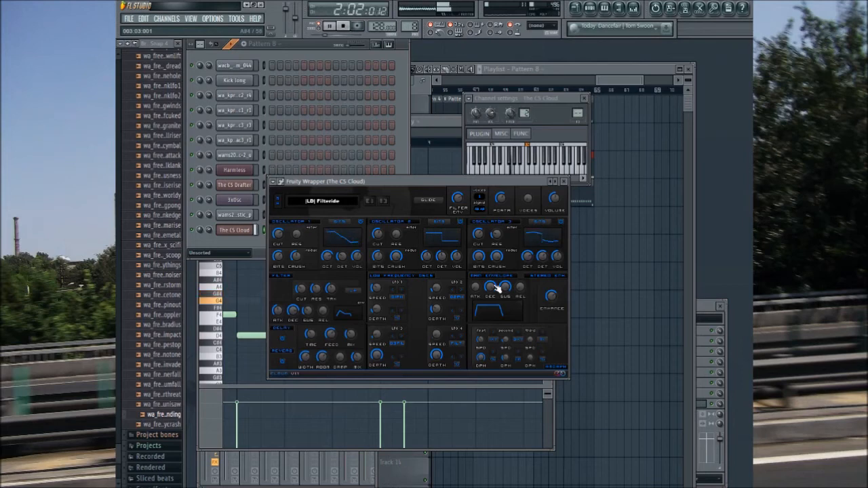
drag(505, 287, 505, 305)
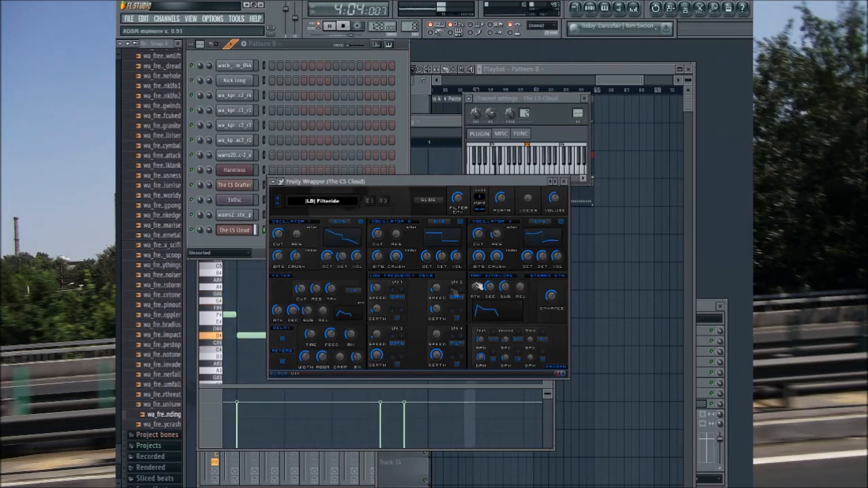
drag(308, 311, 308, 324)
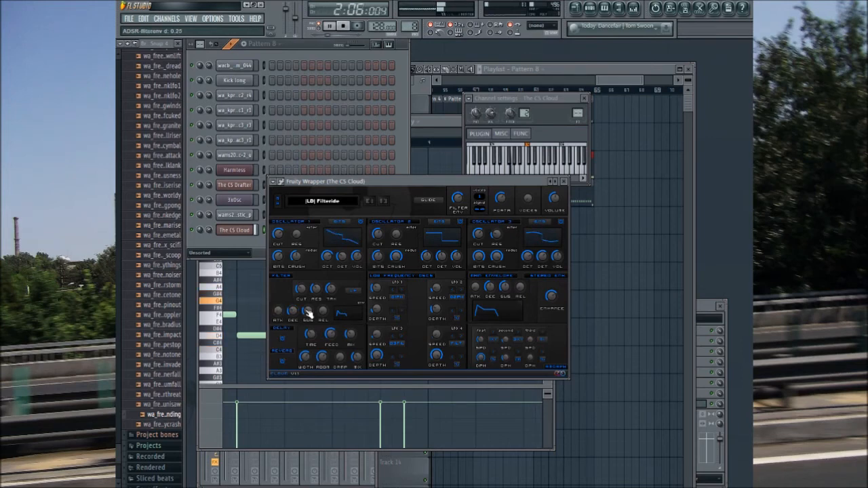
mouse_move(497, 290)
mouse_down()
mouse_move(496, 265)
mouse_move(498, 291)
mouse_up()
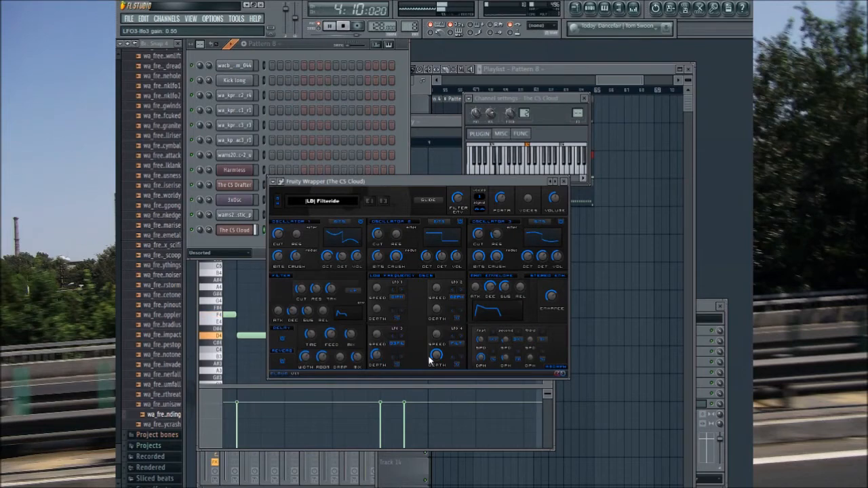
click(564, 181)
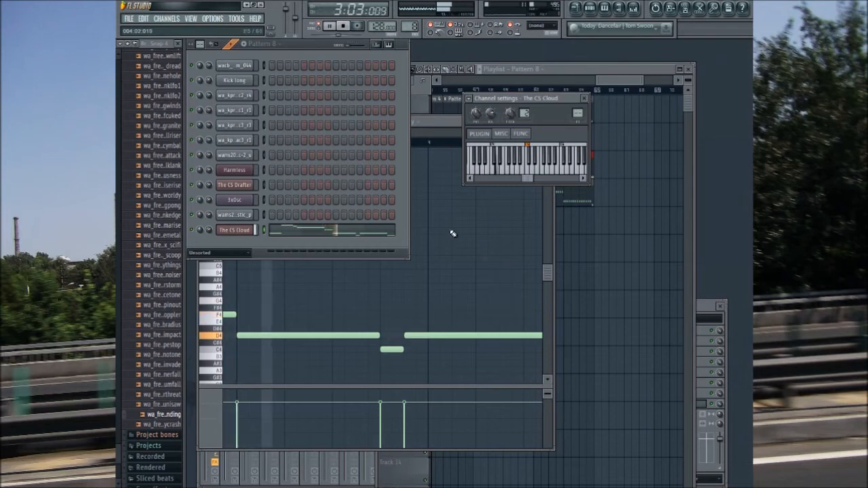
Step: Route The CS Cloud to its own mixer track 13 and load Maximus in that track's first effect slot
click(444, 122)
click(390, 102)
click(238, 230)
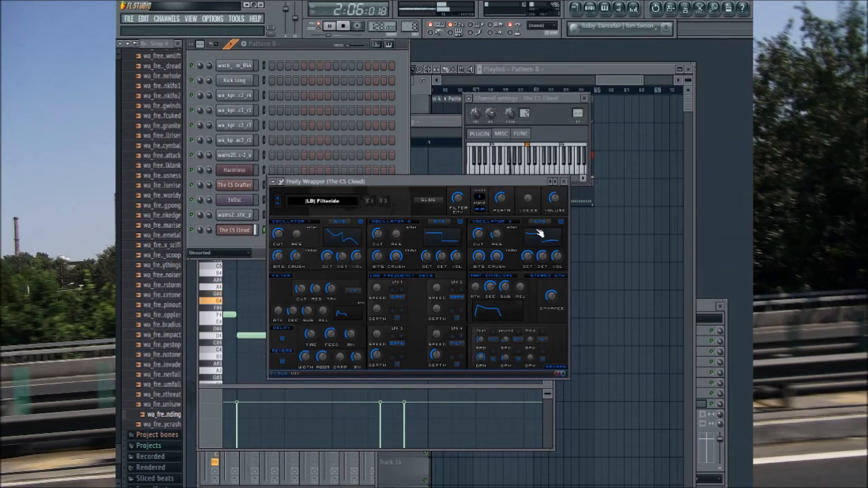
click(563, 181)
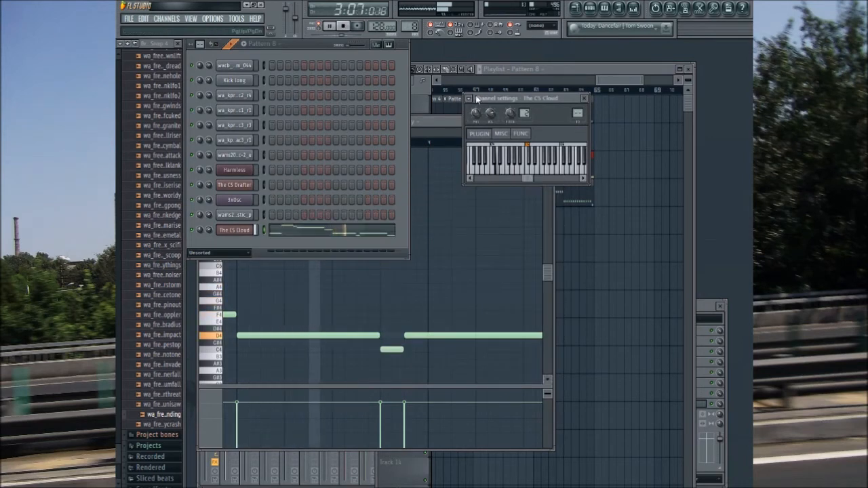
key(ctrl+l)
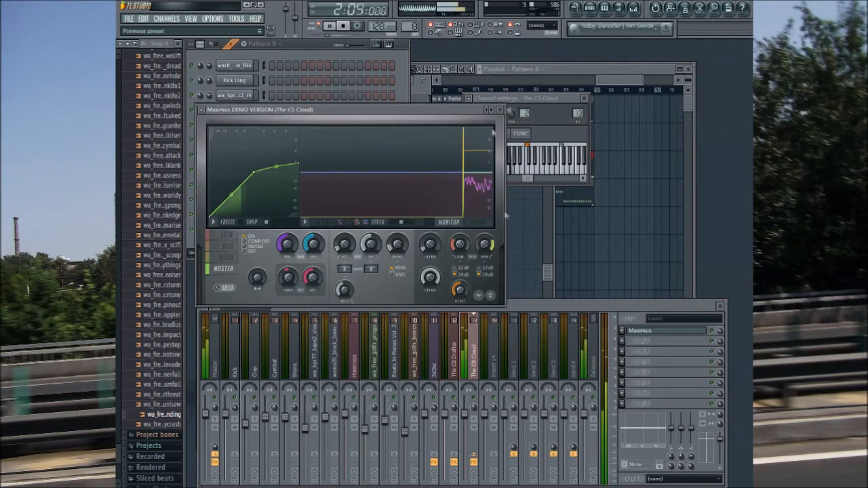
click(500, 110)
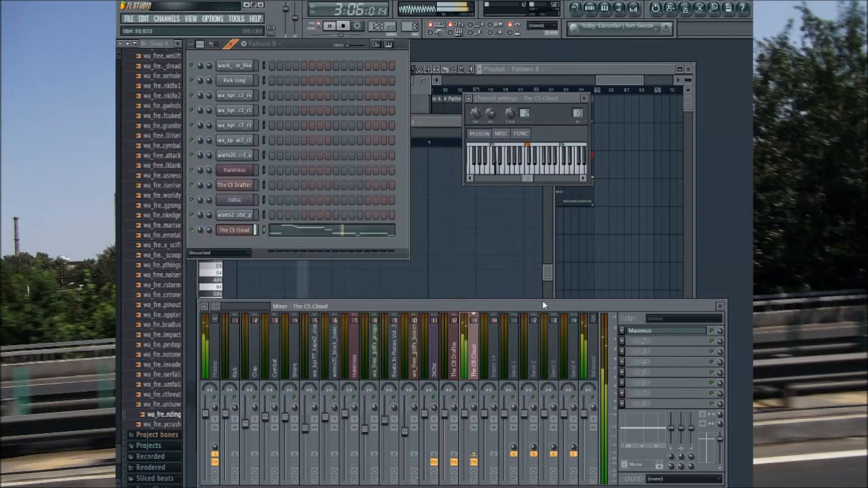
Step: Lower The CS Cloud's mixer fader and play the song from around bar 49
drag(464, 414, 464, 425)
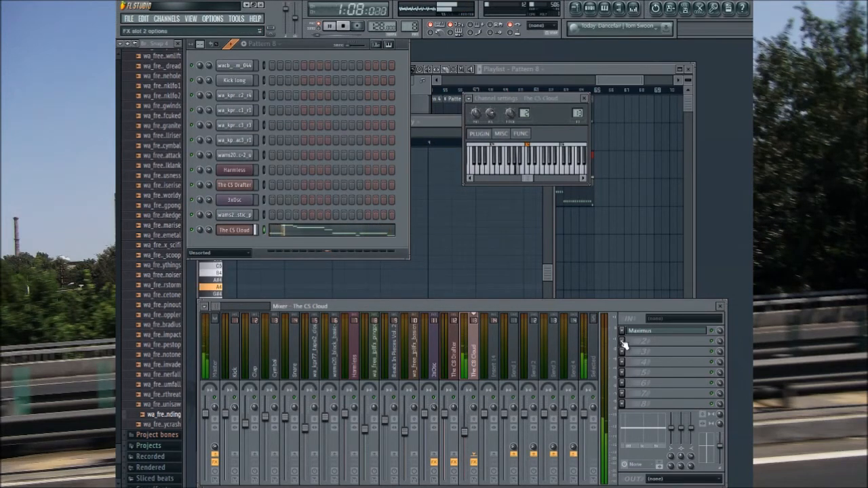
drag(606, 82, 588, 86)
click(541, 90)
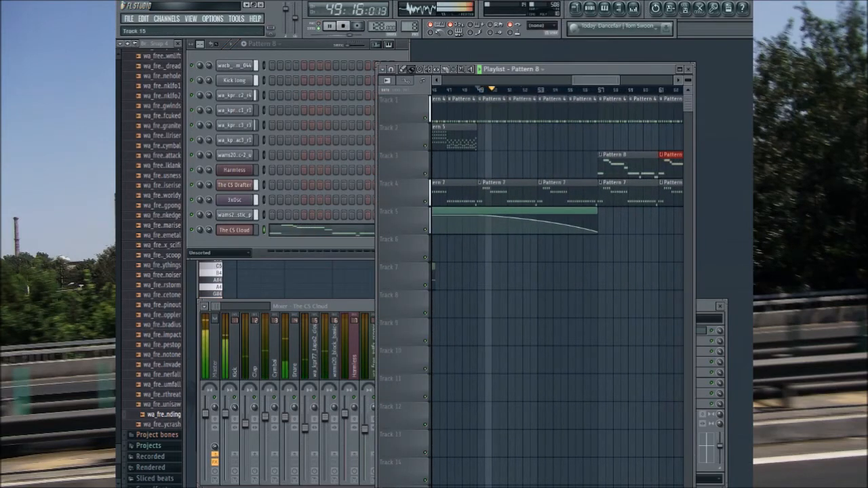
Step: Replace the Pattern 4 clips from bar 57 onward on playlist track 1 with Pattern 3 clips filling bars 57 to 64
drag(581, 83, 605, 86)
right_click(504, 106)
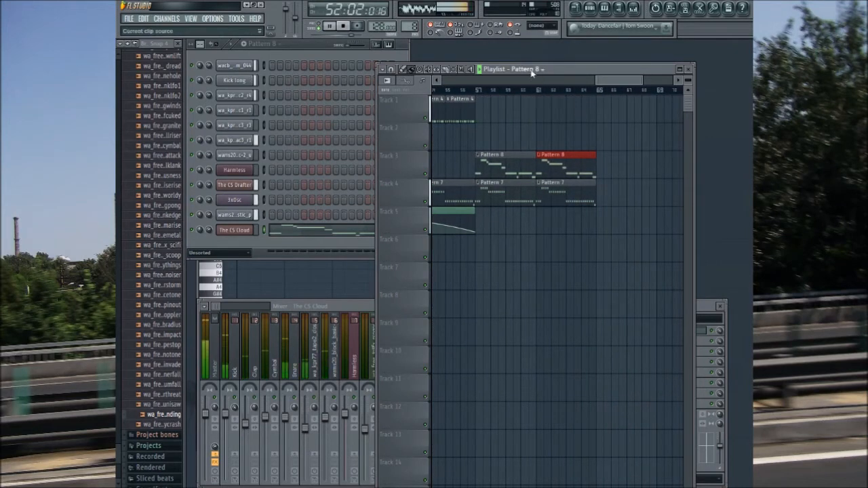
key(3)
mouse_move(481, 138)
mouse_down()
mouse_move(560, 137)
mouse_move(549, 96)
mouse_up()
mouse_move(568, 141)
mouse_down()
mouse_move(585, 140)
mouse_move(582, 98)
mouse_up()
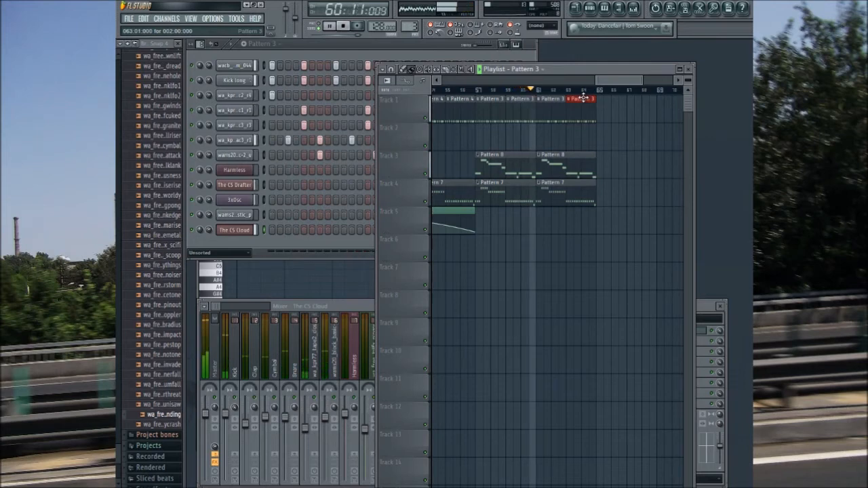
Step: Add one Pattern 8 clip on track 3 and one Pattern 7 clip on track 4, both covering bars 65 to 68
click(552, 188)
click(587, 166)
click(602, 165)
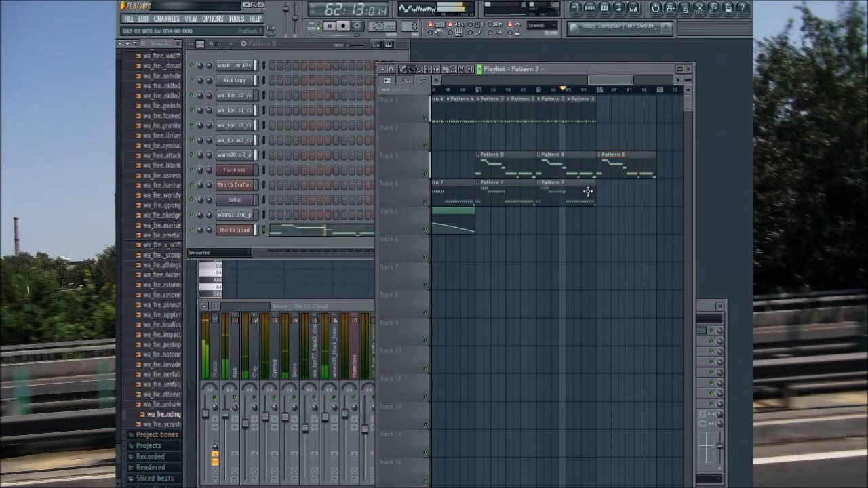
click(587, 191)
click(602, 192)
Step: Add a further Pattern 8 clip on track 3 and Pattern 7 clip on track 4 for bars 69 to 72
drag(602, 81, 622, 88)
click(556, 165)
click(574, 166)
drag(589, 168, 562, 191)
click(554, 190)
click(570, 192)
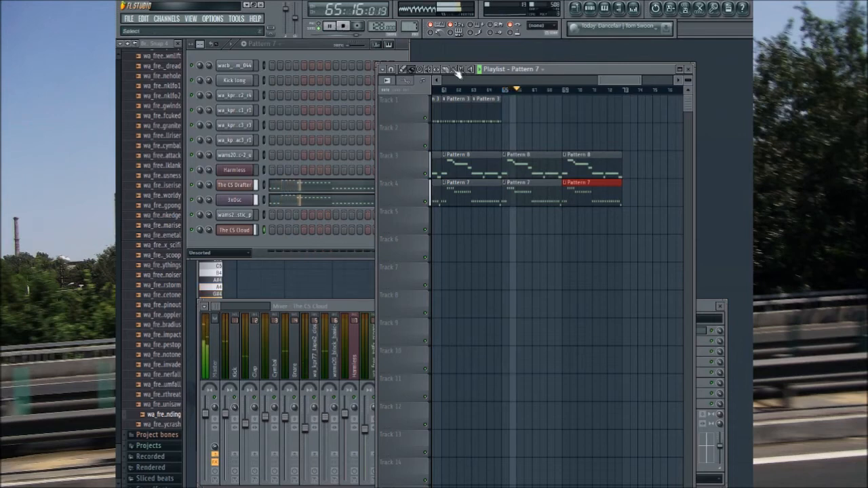
Step: Extend The CS Drafter's filter-cutoff envelope clip to the end of bar 72 and move it from track 3 to track 8
drag(623, 83, 531, 94)
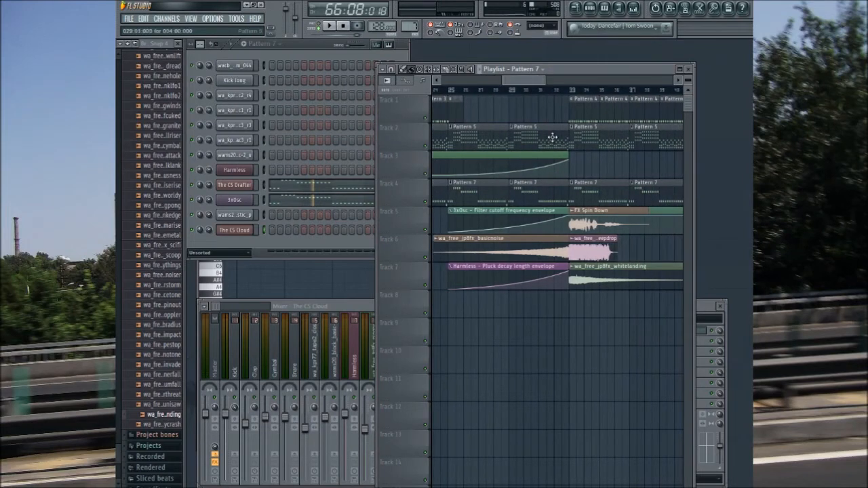
drag(568, 154, 459, 204)
drag(612, 202, 612, 202)
drag(615, 80, 451, 80)
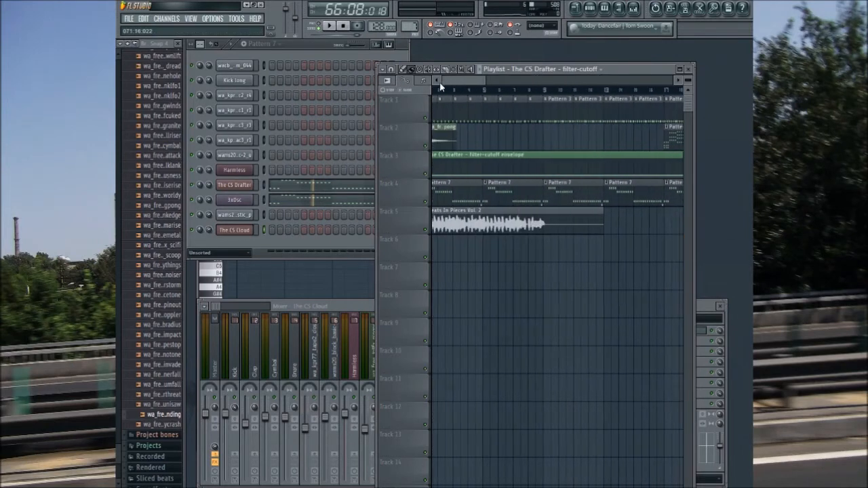
drag(451, 167, 441, 303)
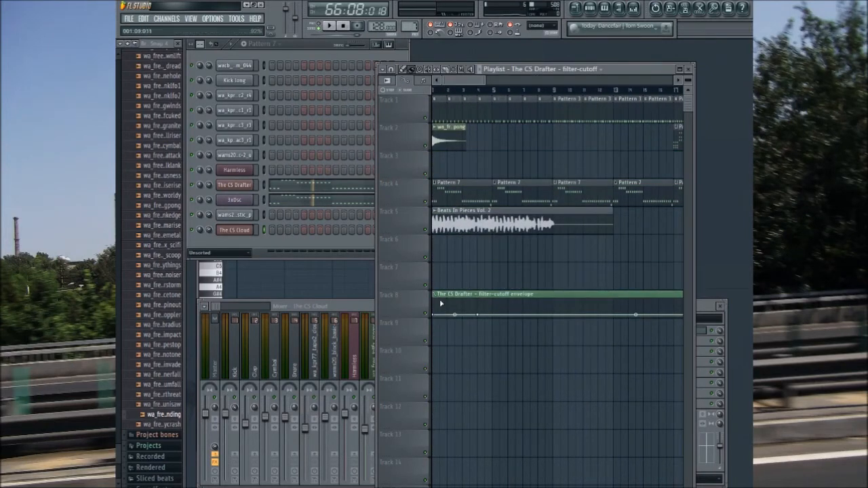
Step: Shape the filter-cutoff envelope as a falling curve from bar 65 to the end of bar 72, and play it from bar 65
drag(458, 81, 607, 102)
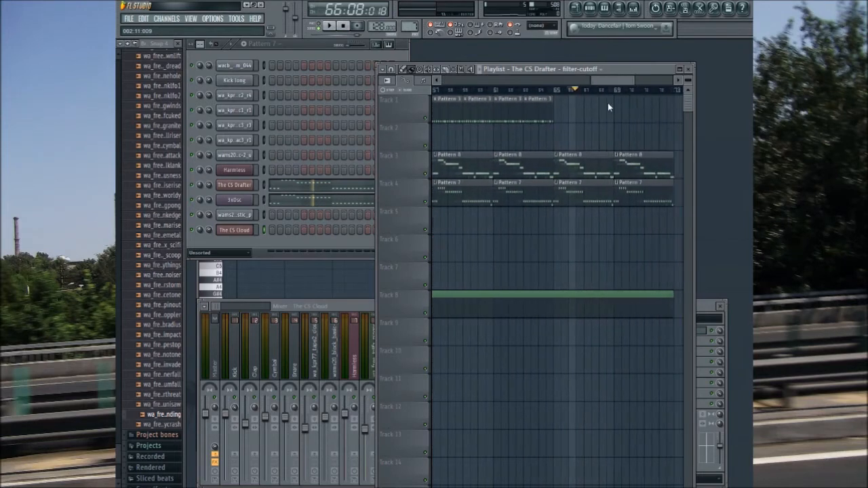
right_click(546, 309)
drag(605, 81, 448, 88)
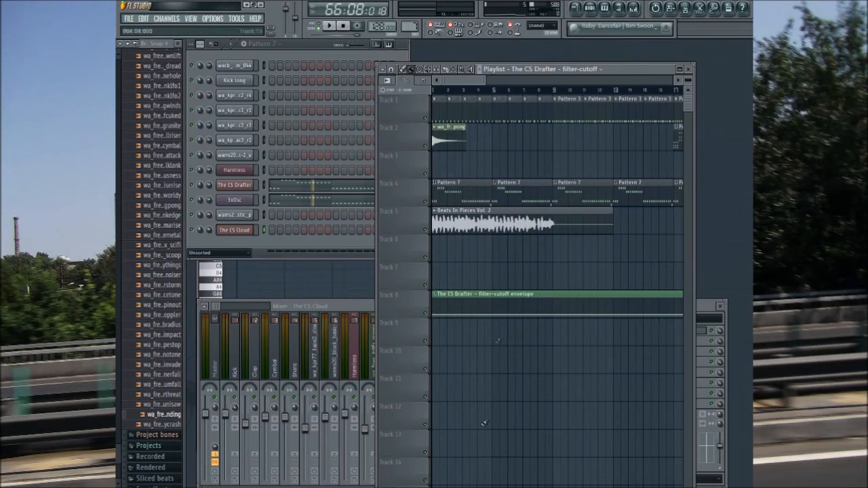
drag(475, 86, 635, 108)
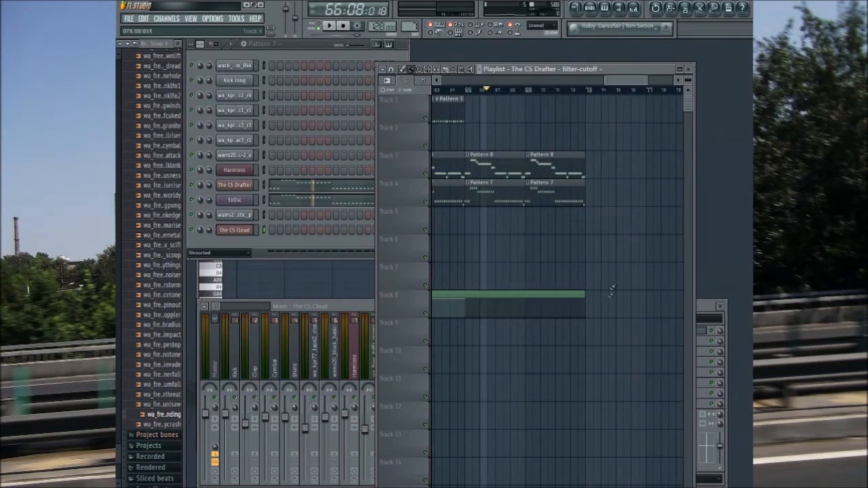
drag(594, 312, 588, 312)
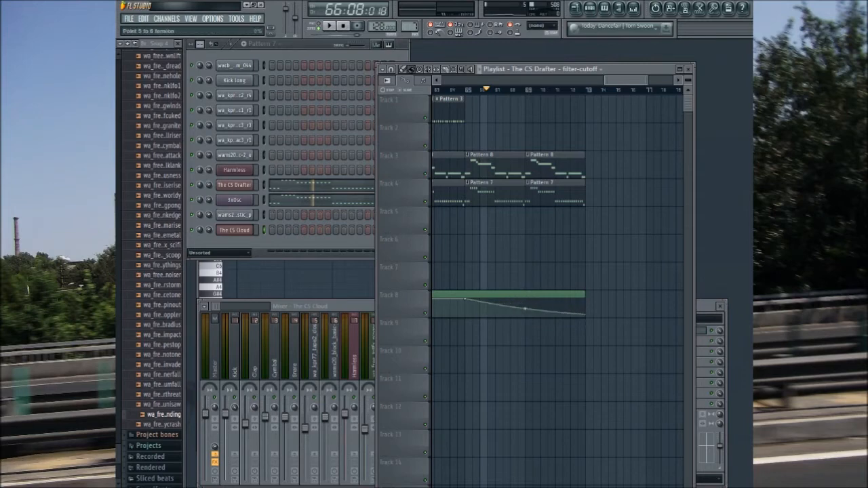
key(space)
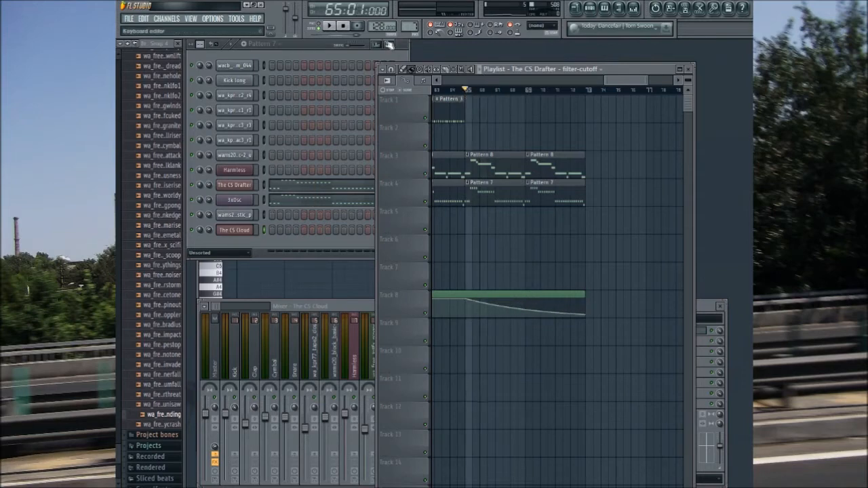
click(327, 26)
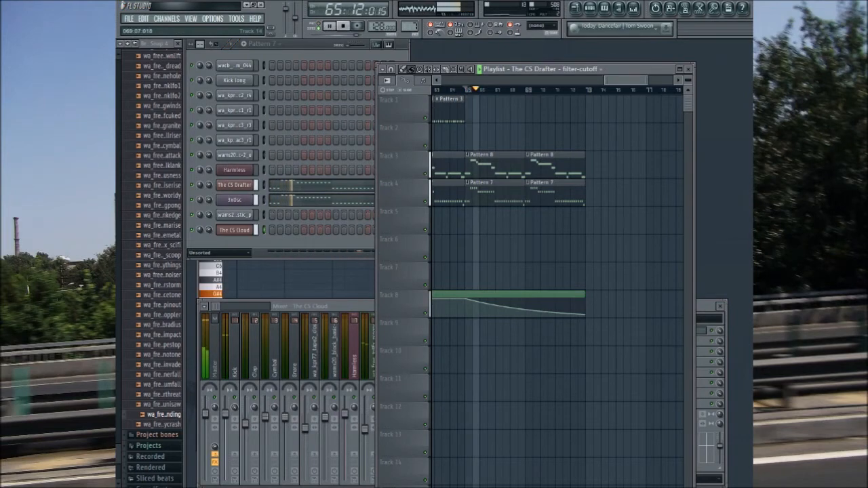
Step: Place two Pattern 8 clips on track 3 and two Pattern 7 clips on track 4, filling bars 73 to 80
drag(634, 80, 649, 80)
click(468, 162)
mouse_move(507, 164)
mouse_down()
mouse_move(568, 163)
mouse_move(557, 162)
mouse_up()
click(488, 194)
mouse_move(503, 193)
mouse_down()
mouse_move(573, 193)
mouse_move(559, 185)
mouse_up()
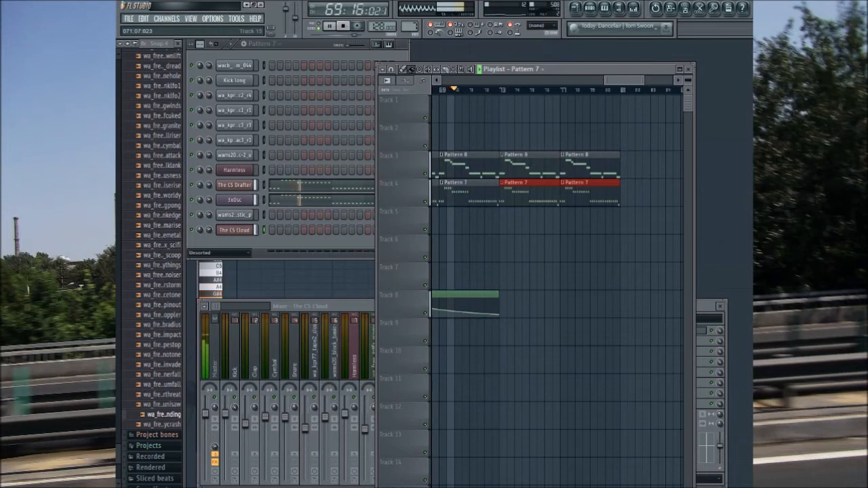
Step: Fill bars 73 to 80 of playlist track 1 with Pattern 2 clips
drag(623, 81, 619, 81)
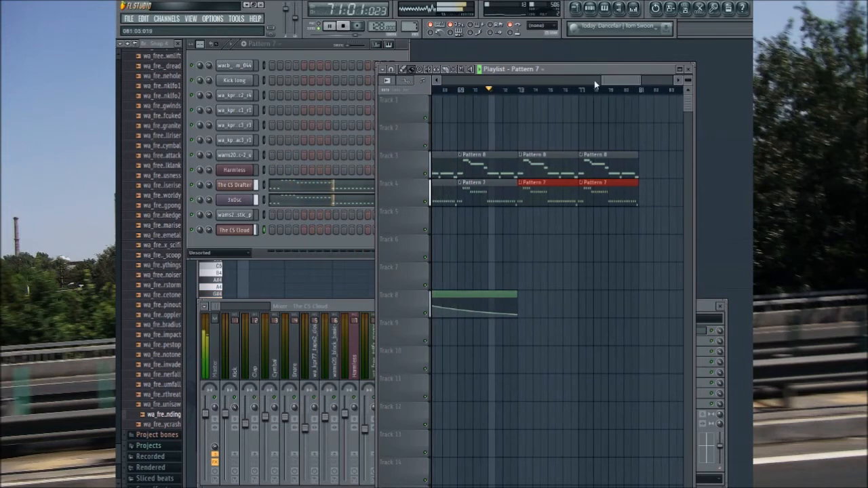
click(543, 70)
click(529, 194)
mouse_move(524, 220)
mouse_down()
mouse_move(611, 232)
mouse_move(595, 113)
mouse_up()
click(630, 140)
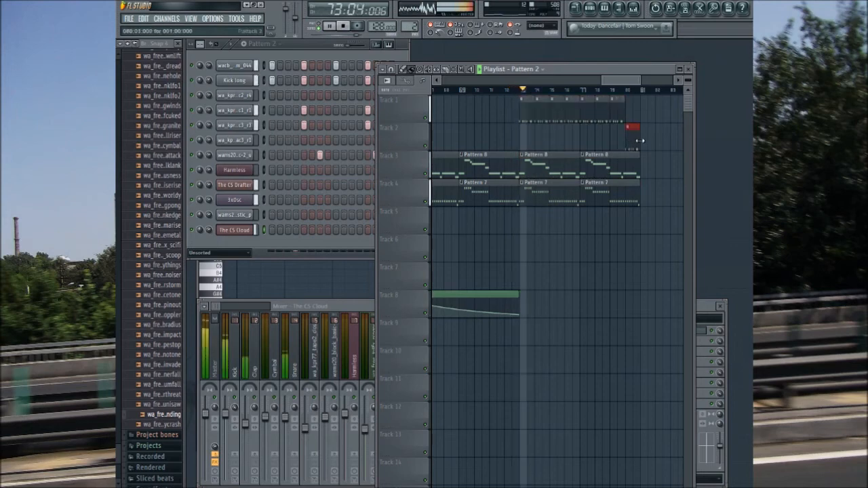
drag(630, 136, 641, 83)
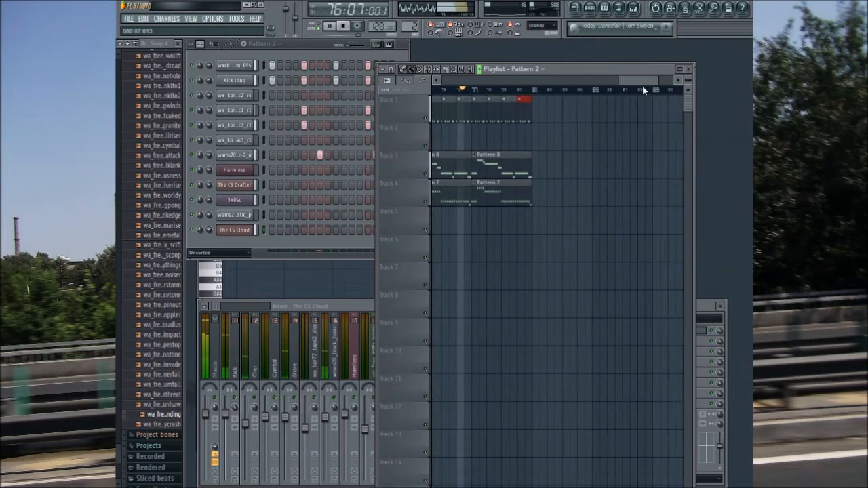
Step: Collapse the open wa_jp8_fx sample folder in the browser and make Pattern 3 the active pattern
drag(642, 85, 435, 97)
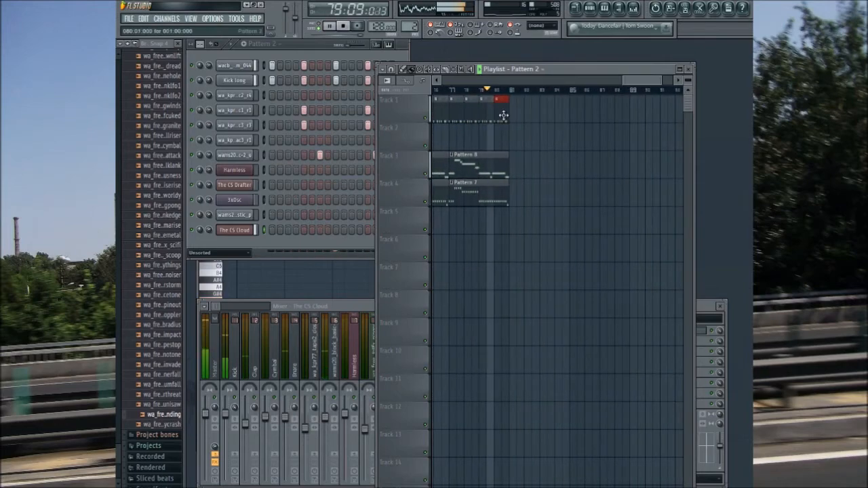
drag(643, 82, 342, 83)
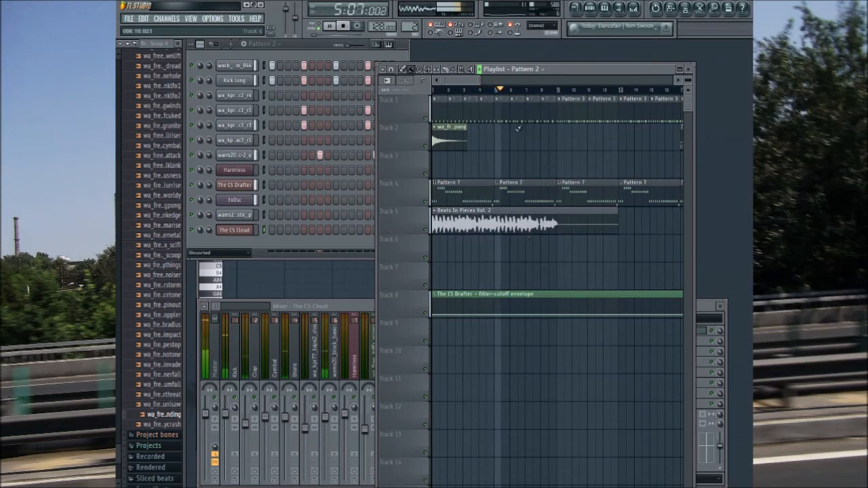
scroll(156, 298, up, 10)
click(156, 297)
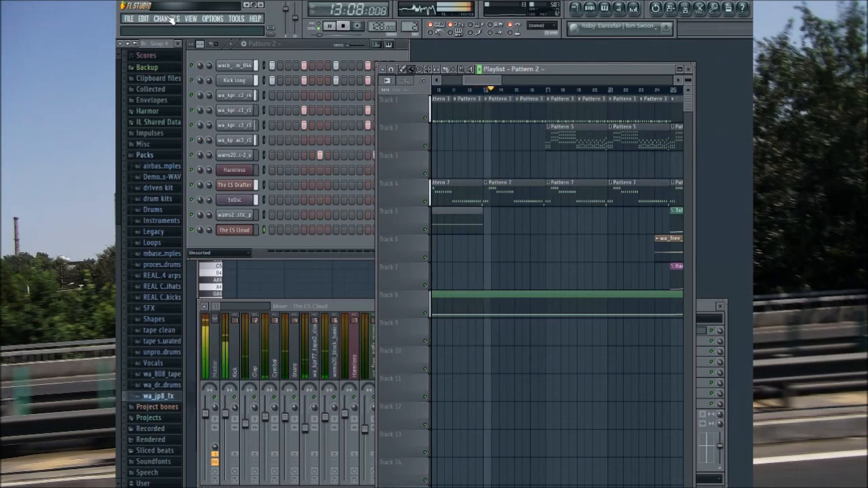
drag(410, 28, 409, 26)
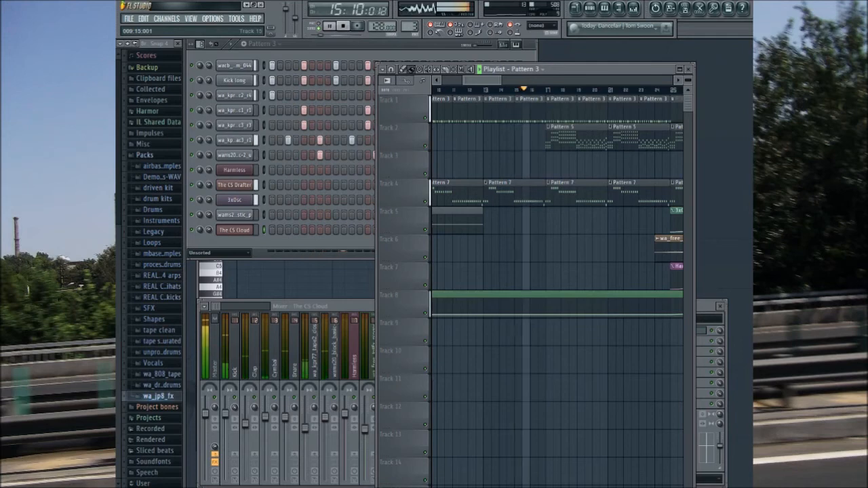
drag(481, 81, 494, 84)
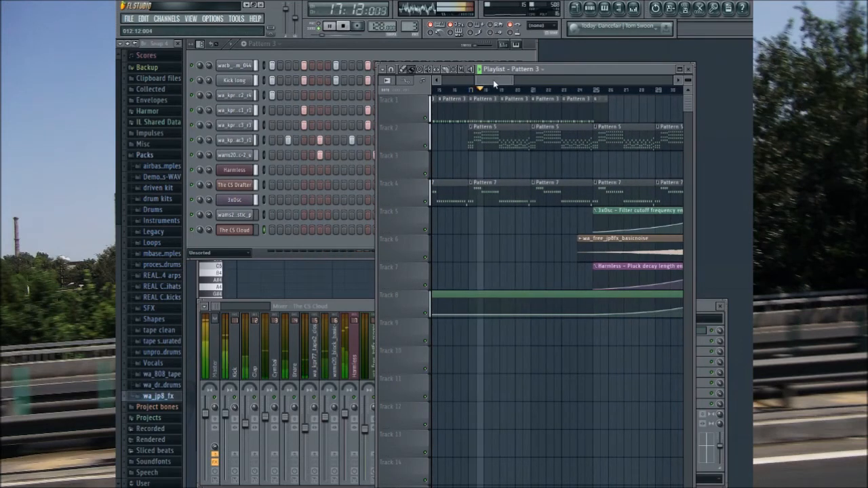
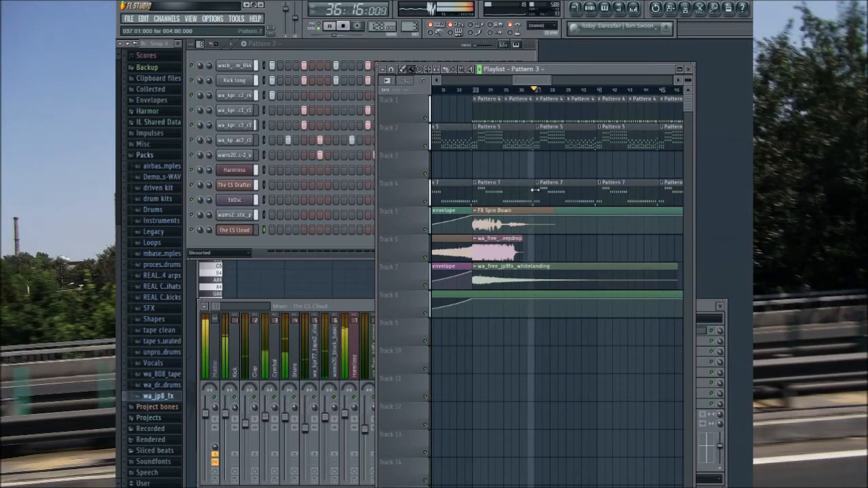
Step: Select bars 41 to 48 and create an automation clip there for Harmless's volume envelope decay length
drag(537, 82, 559, 80)
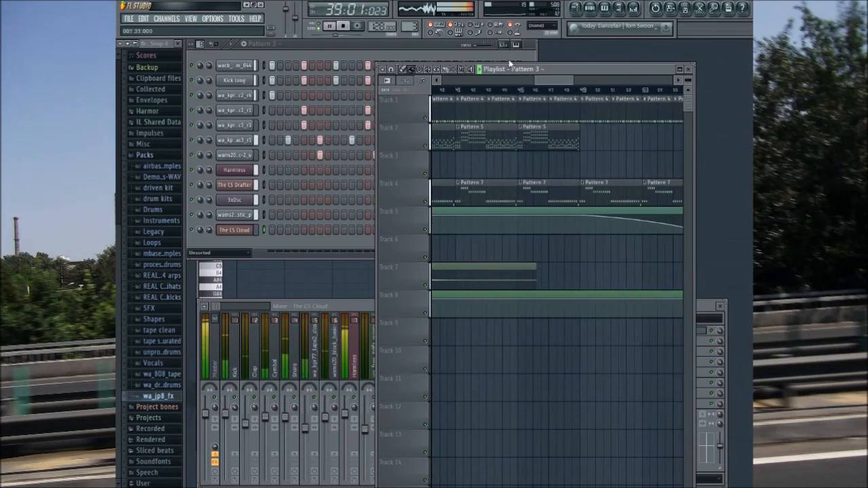
drag(458, 90, 582, 117)
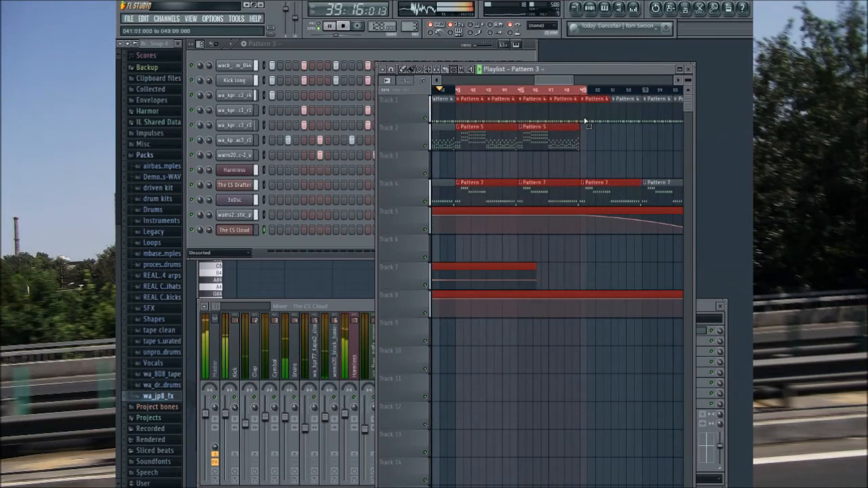
click(236, 170)
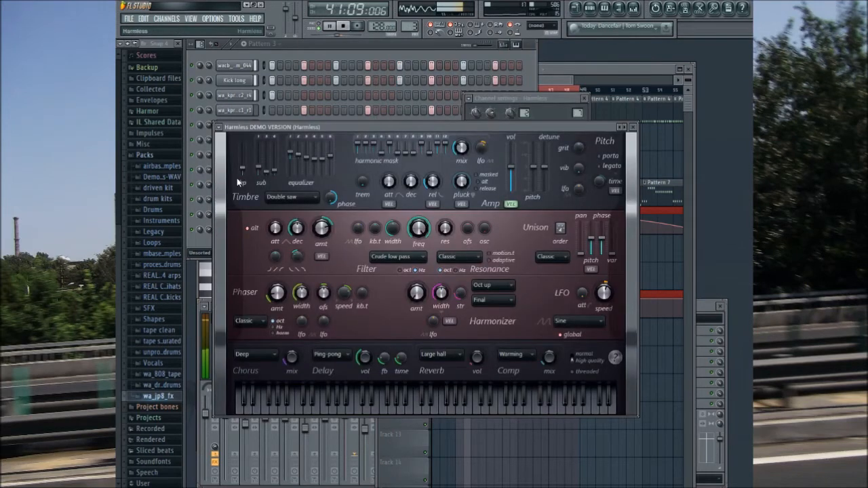
click(654, 72)
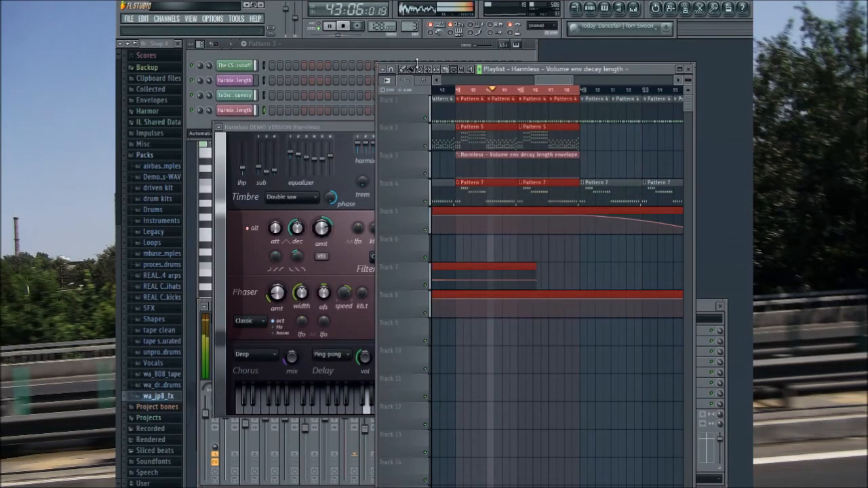
Step: Shape the Harmless decay-length envelope as a rising curve from bar 41 to the end of bar 48, and clear the time selection
drag(579, 179, 580, 159)
drag(517, 169, 517, 175)
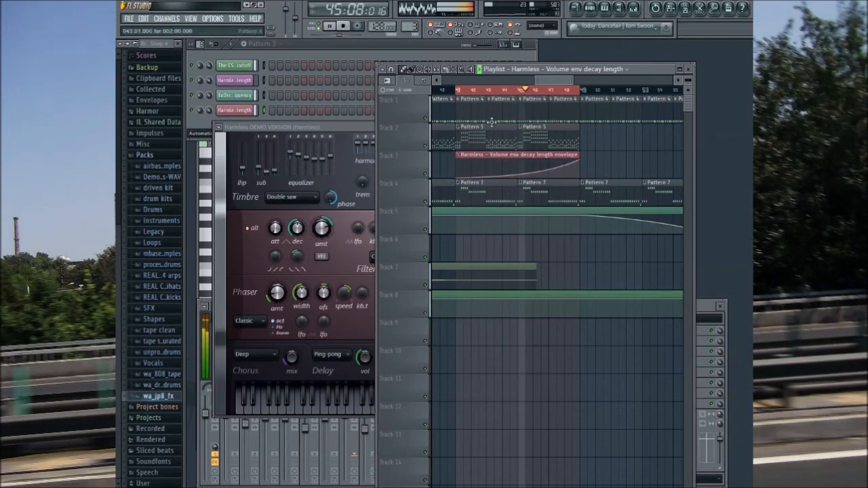
right_click(459, 89)
Step: Close the Harmless plugin window and lower the Harmless mixer track's level to 82% (-4.3 dB)
click(367, 130)
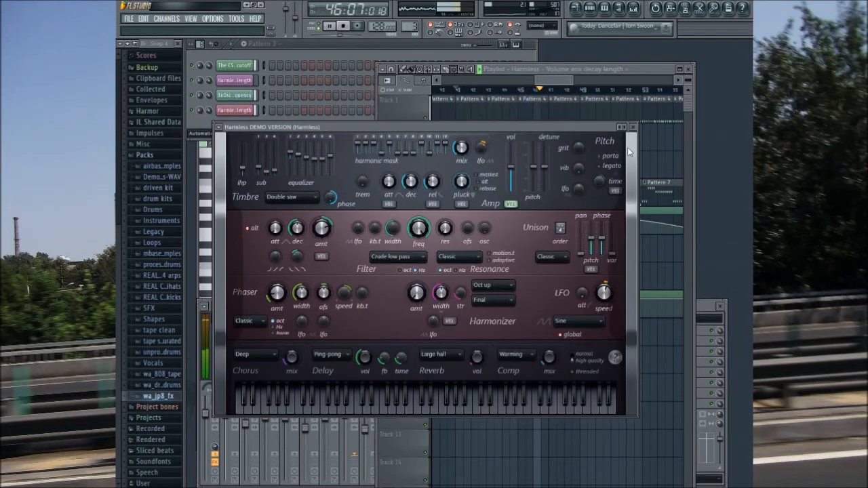
click(632, 127)
click(348, 416)
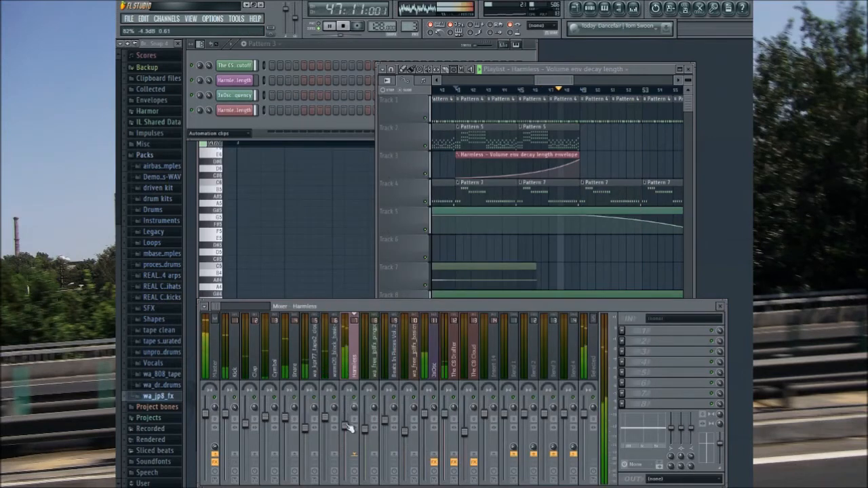
Step: Play the arrangement from bar 40 past bar 73 to review the decay automation, melody sections and outro
click(414, 96)
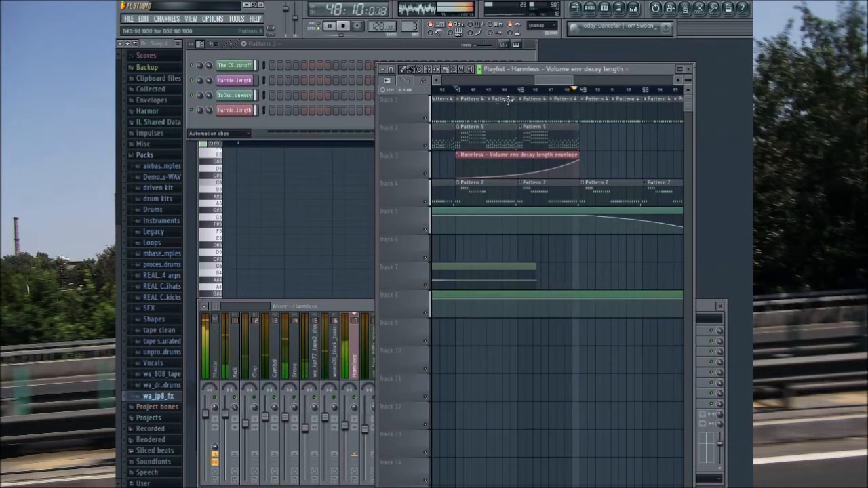
click(446, 89)
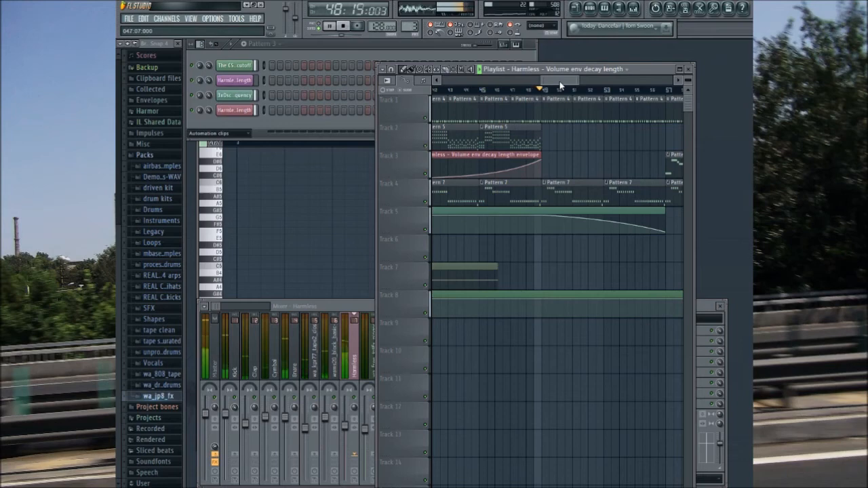
drag(560, 83, 584, 70)
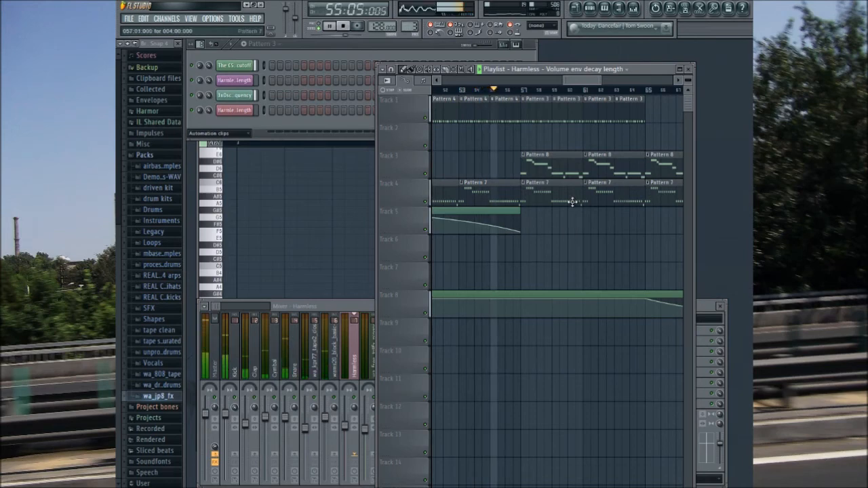
drag(581, 78, 591, 80)
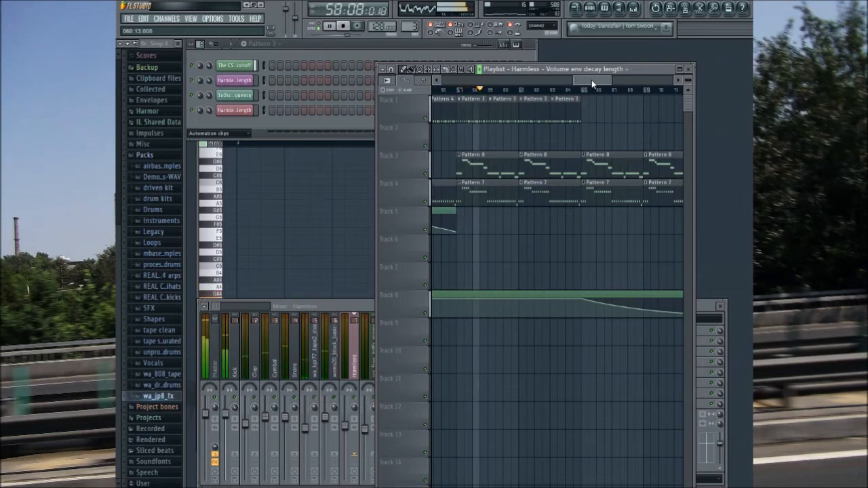
drag(591, 79, 597, 80)
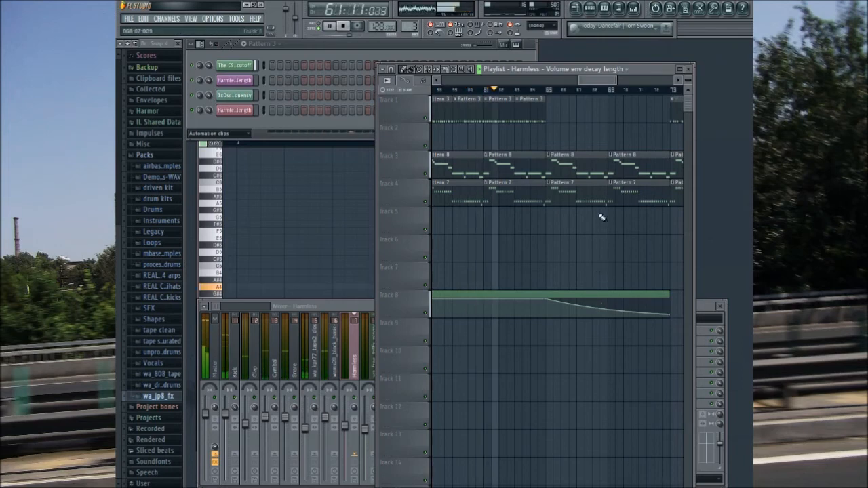
mouse_move(588, 81)
mouse_down()
mouse_move(621, 82)
mouse_move(595, 79)
mouse_move(605, 77)
mouse_up()
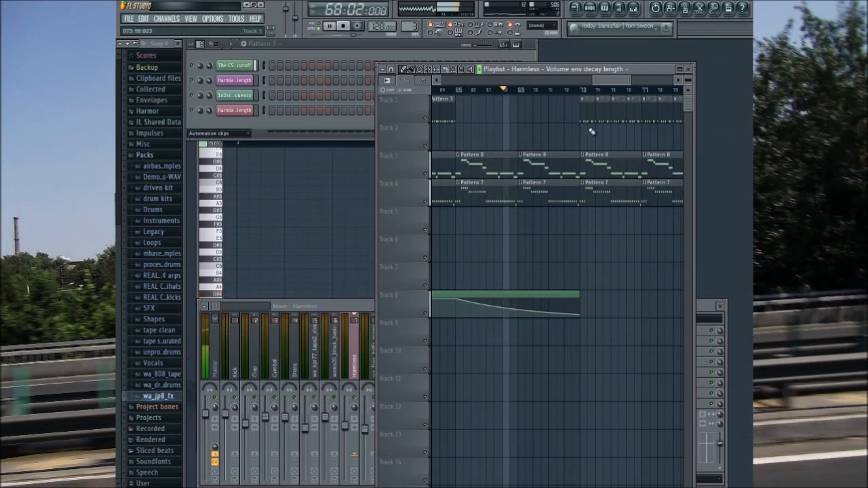
drag(610, 80, 623, 111)
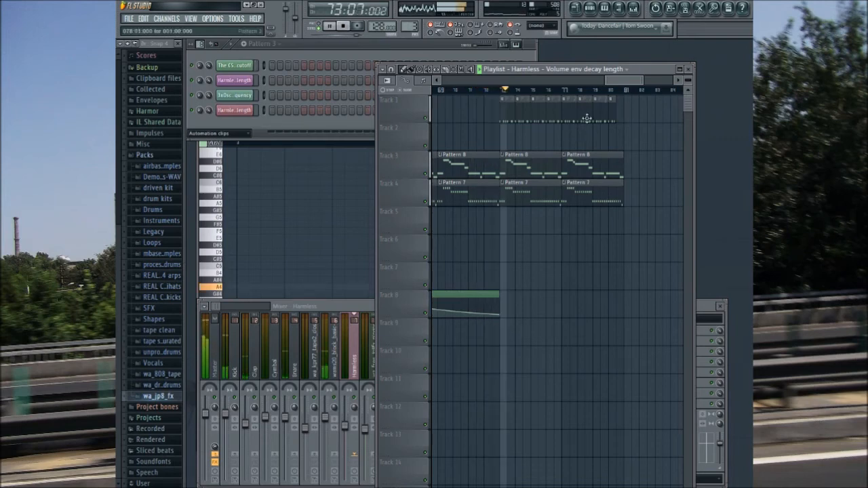
Step: Place two Pattern 4 clips on playlist track 1, filling bars 81 to 84
drag(618, 82, 629, 85)
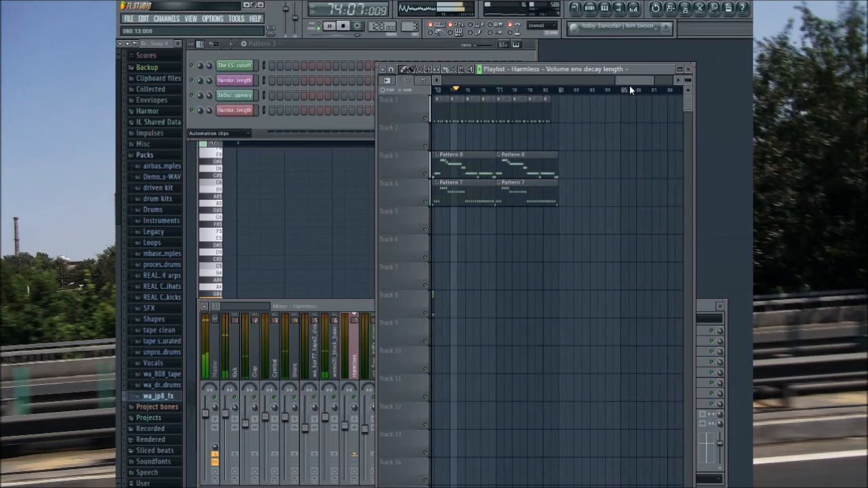
click(526, 230)
click(560, 139)
drag(571, 142, 577, 122)
click(602, 142)
drag(614, 145, 613, 105)
Step: Place two Pattern 8 clips on track 3 and two Pattern 7 clips on track 4, filling bars 81 to 88
click(546, 159)
click(568, 164)
click(551, 193)
click(580, 189)
click(612, 169)
click(633, 170)
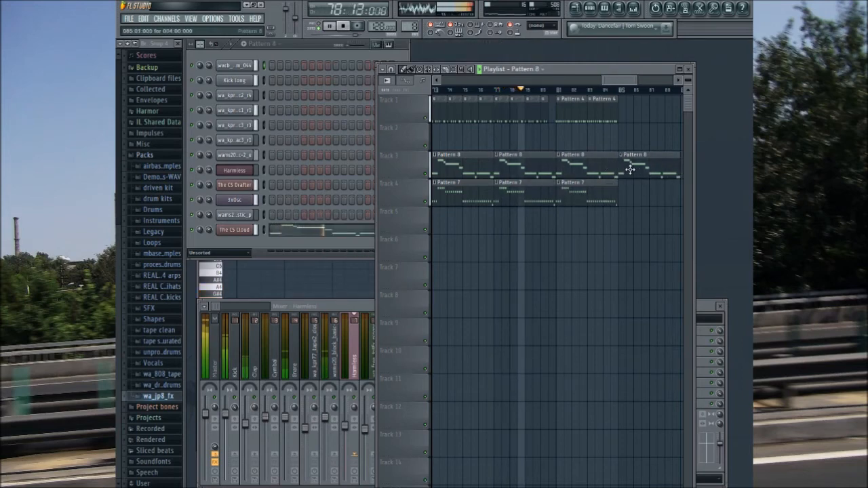
click(589, 191)
click(630, 188)
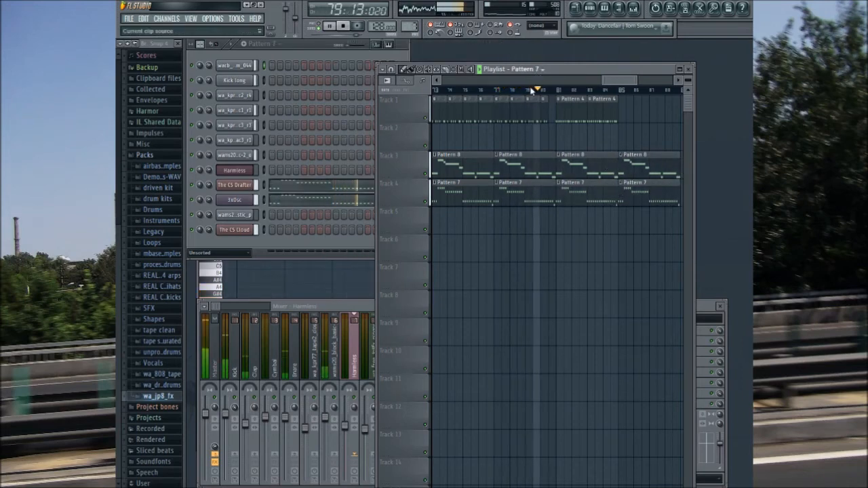
Step: Place the wa_free_jp8fx_whitelanding clip on track 5 at bar 81 and add Pattern 4 clips on track 1 for bars 85 to 88
click(559, 133)
click(558, 212)
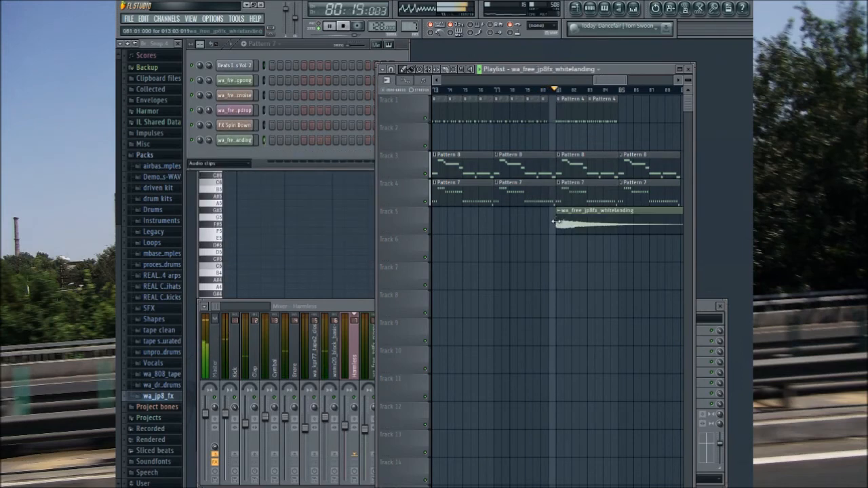
drag(615, 81, 629, 84)
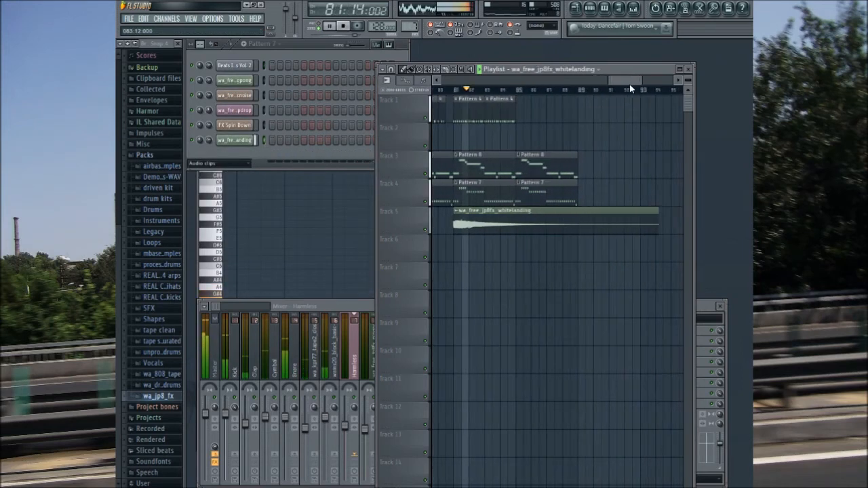
click(495, 109)
click(521, 142)
drag(522, 143, 555, 105)
Step: Duplicate the Pattern 4, 8 and 7 clips of bars 81 to 88 into bars 89 to 96, and pause playback
drag(446, 95, 553, 184)
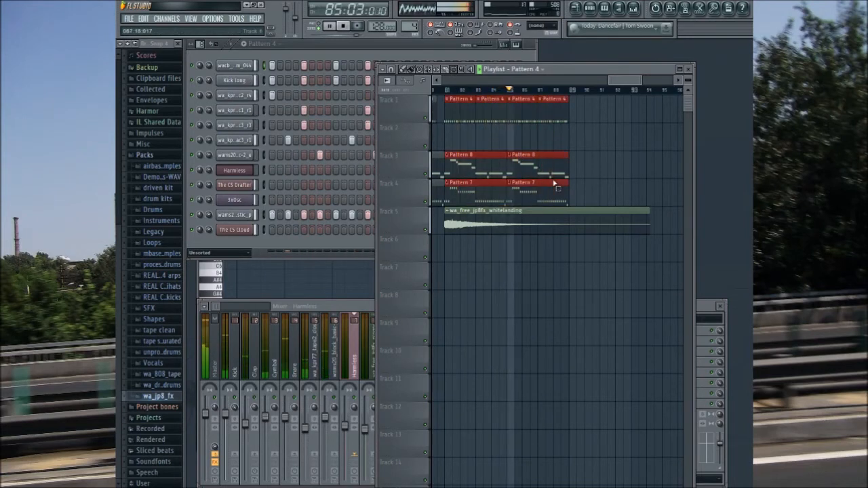
key(ctrl+b)
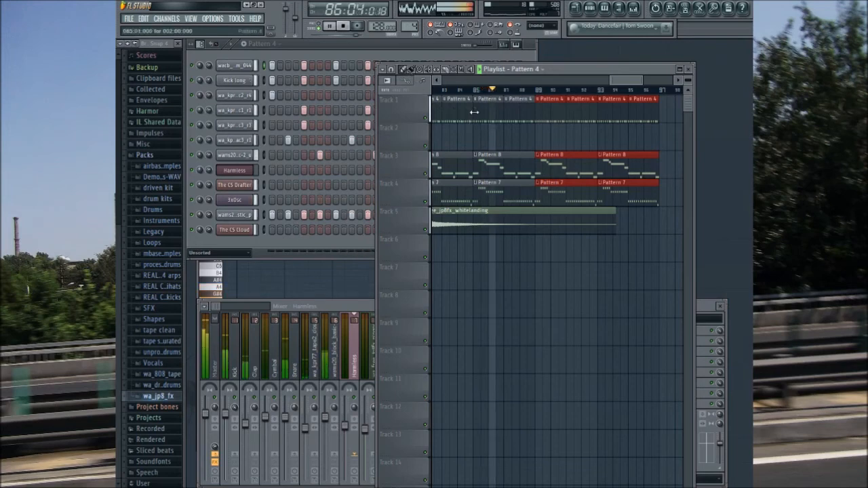
mouse_move(622, 81)
mouse_down()
mouse_move(633, 83)
mouse_move(625, 82)
mouse_up()
click(328, 27)
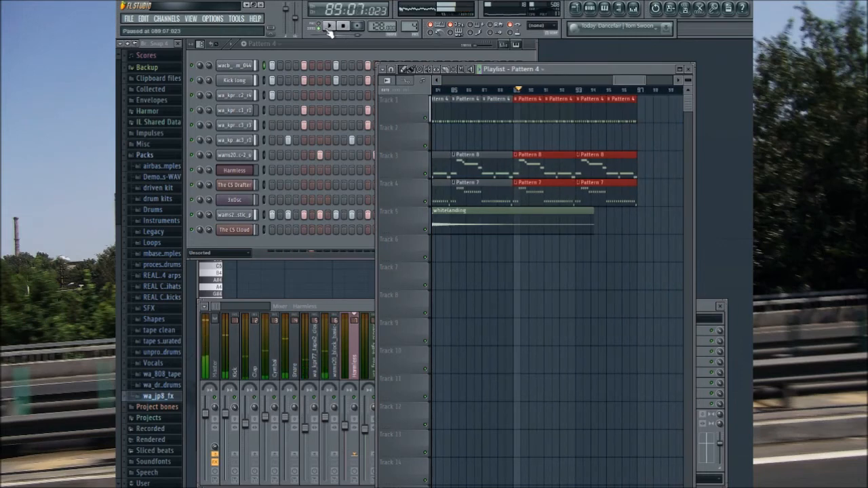
Step: Select bars 89 to 96 and create an automation clip there for The CS Cloud's filter cutoff
drag(517, 90, 634, 120)
click(248, 232)
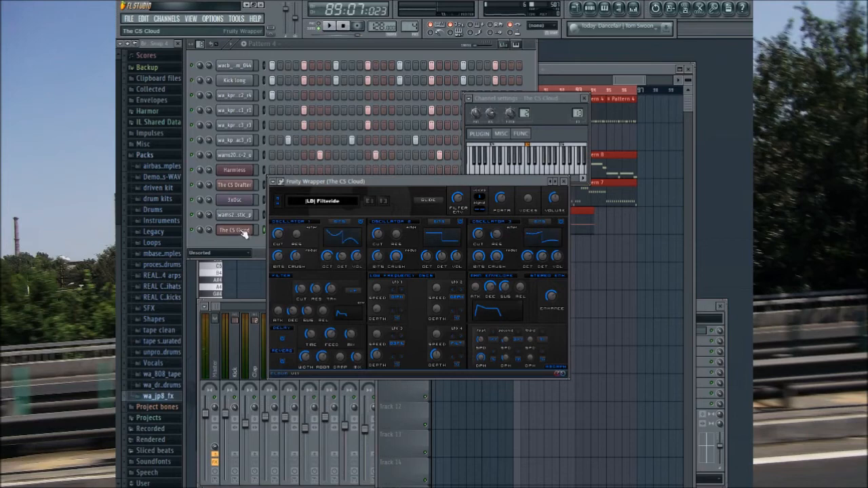
key(x)
click(604, 71)
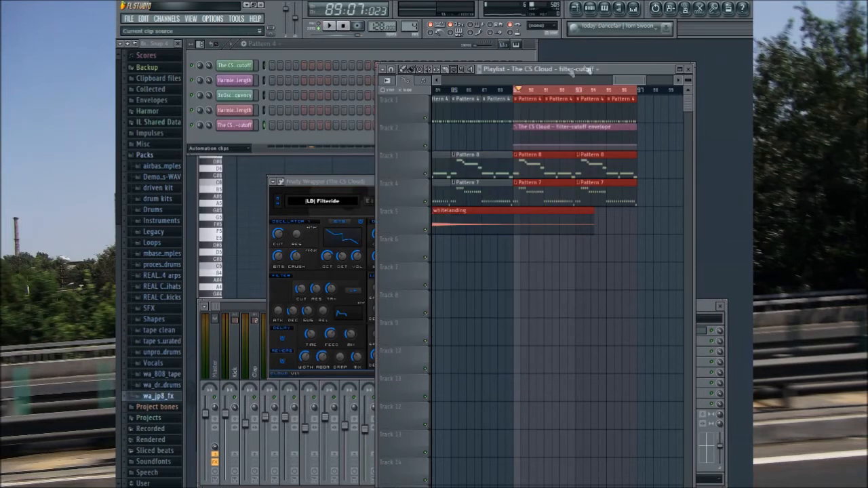
Step: Shape The CS Cloud's filter-cutoff envelope to fall until the end of bar 96, and play from bar 85
click(631, 144)
drag(637, 143, 641, 165)
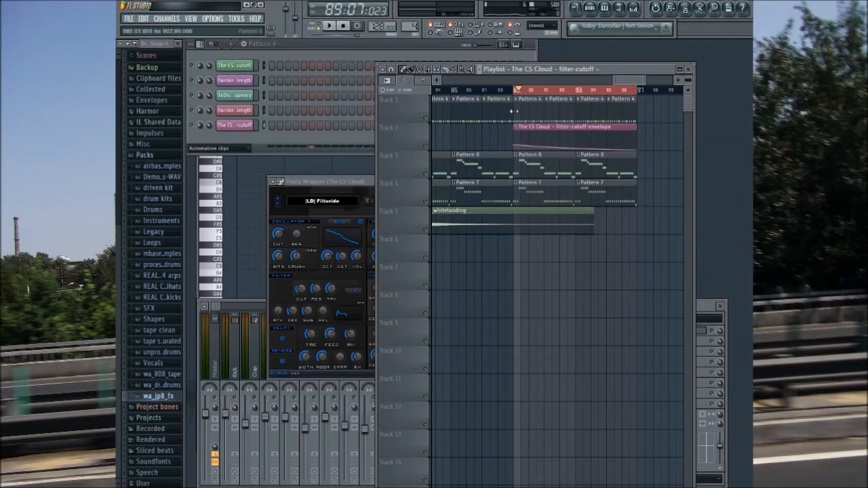
click(454, 90)
click(328, 26)
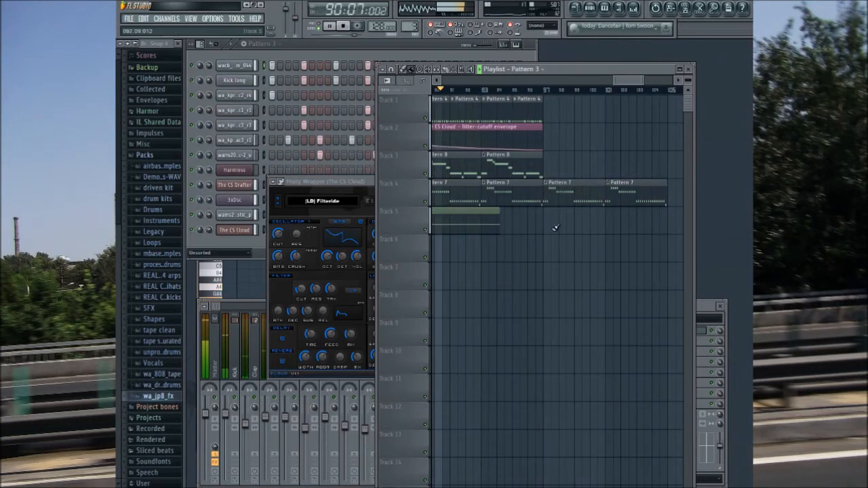
Step: Fill track 1 with Pattern 3 clips in bars 97 to 100 and Pattern 2 clips in bars 101 to 104
mouse_move(552, 109)
mouse_down()
mouse_move(615, 84)
mouse_move(606, 108)
mouse_move(620, 109)
mouse_up()
right_click(621, 109)
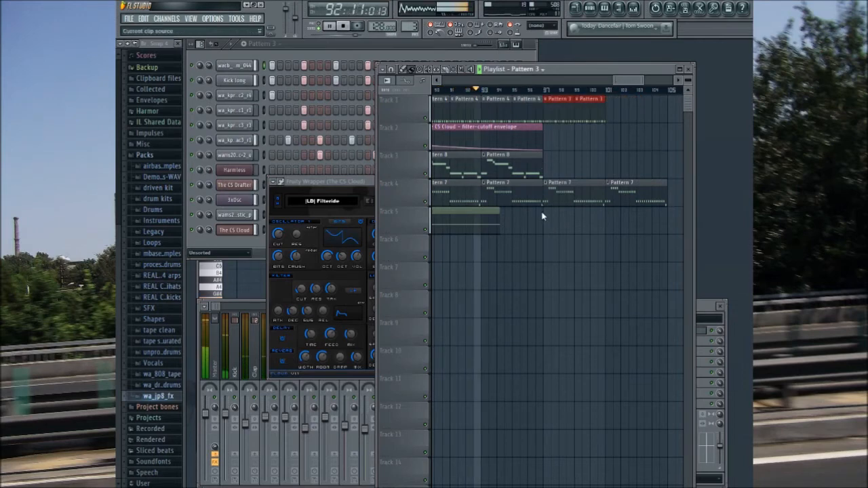
key(KP_Subtract)
mouse_move(611, 134)
mouse_down()
mouse_move(650, 140)
mouse_move(642, 102)
mouse_up()
Step: Place two Pattern 8 clips on track 3, filling bars 97 to 104
click(539, 161)
click(555, 164)
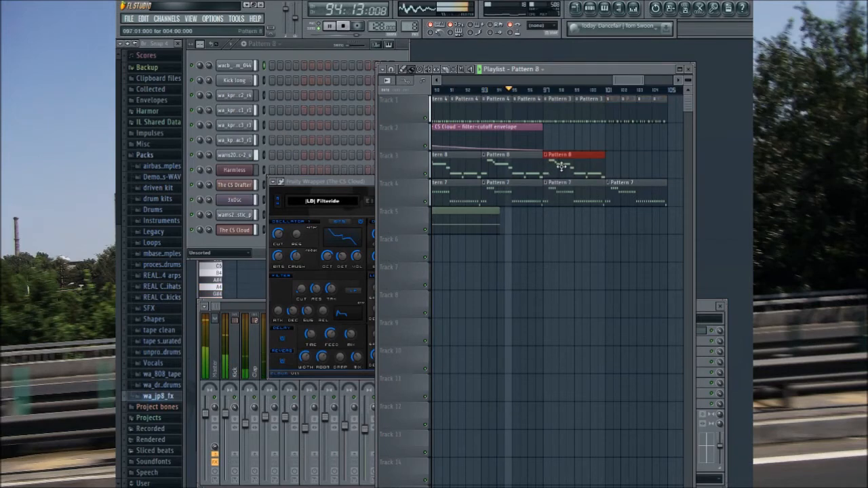
click(622, 164)
Step: Place two Pattern 7 clips on track 4, filling bars 105 to 112
drag(633, 81, 640, 84)
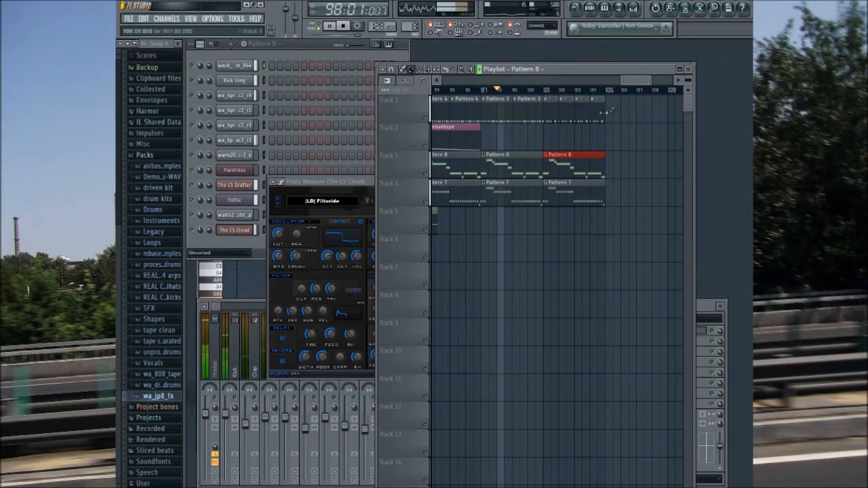
drag(635, 82, 642, 85)
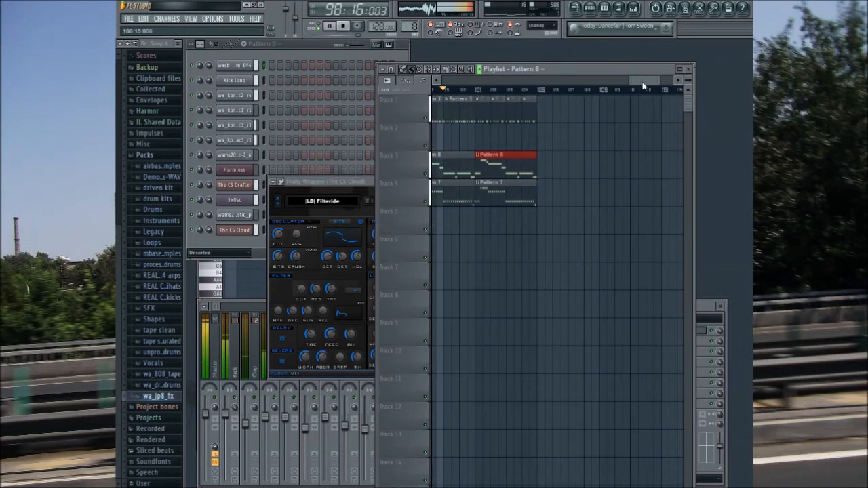
click(509, 184)
mouse_move(545, 194)
mouse_down()
mouse_move(628, 194)
mouse_move(619, 192)
mouse_up()
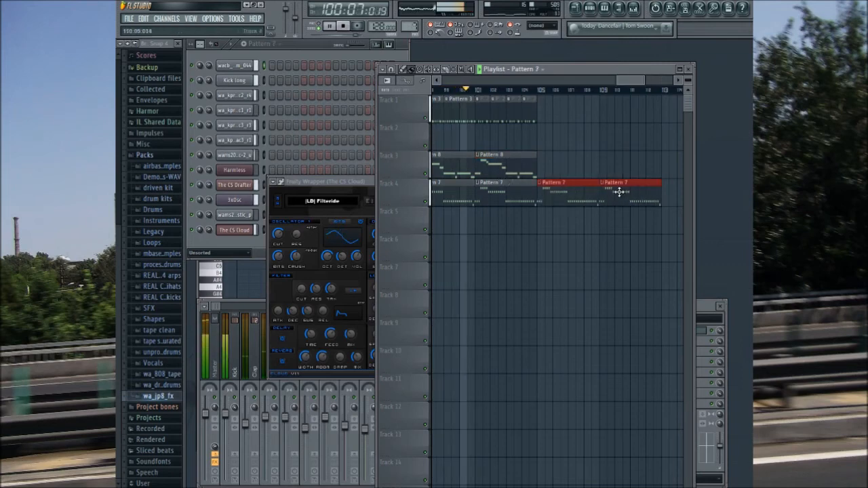
Step: Fill bars 105 to 111 of track 1 with Pattern 2 clips aligned to the bar, and replay from bar 101
click(529, 116)
mouse_move(541, 127)
mouse_down()
mouse_move(631, 133)
mouse_move(626, 108)
mouse_up()
click(628, 90)
click(523, 91)
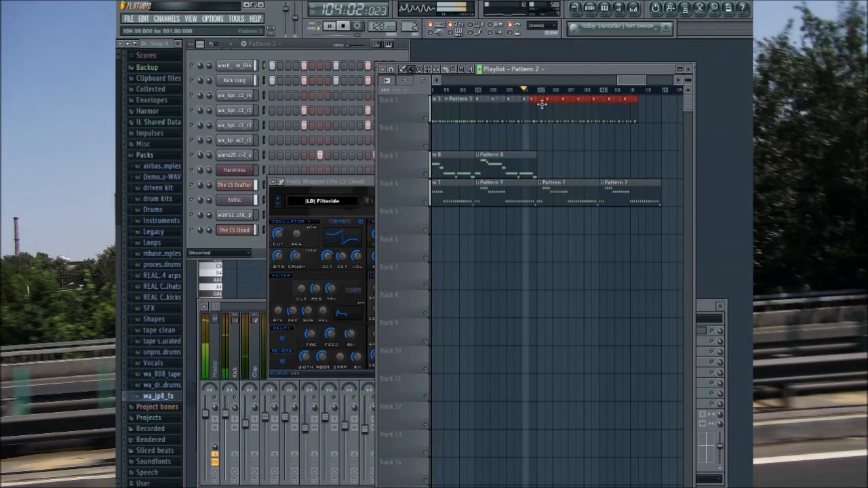
click(471, 90)
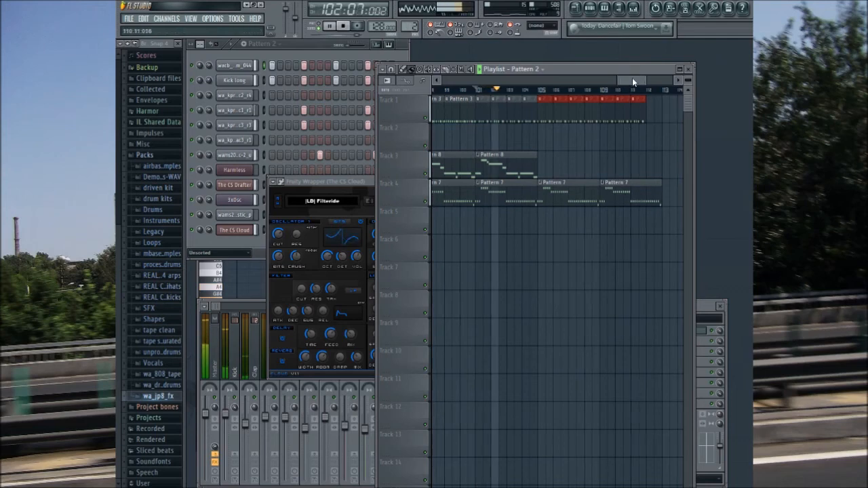
Step: Place the wa_free_jp8fx_pingpong effect clip on track 2 at bar 105 and replay from bar 104
drag(631, 80, 638, 81)
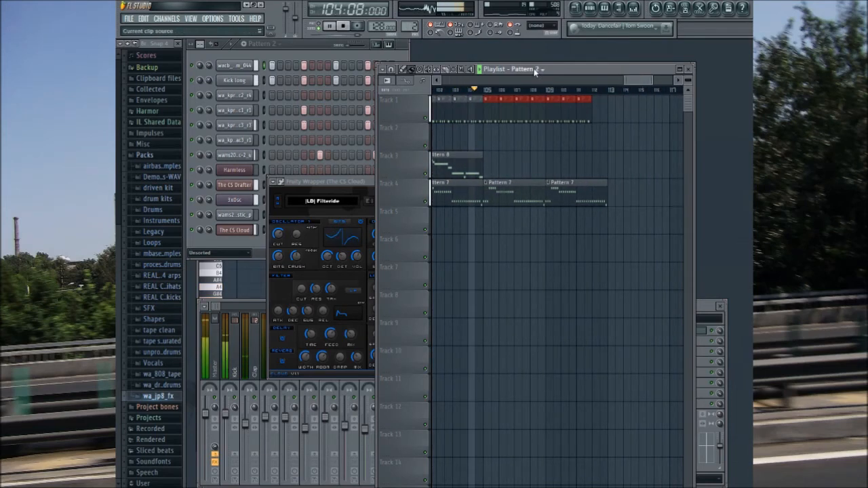
click(534, 71)
click(649, 91)
drag(639, 81, 632, 81)
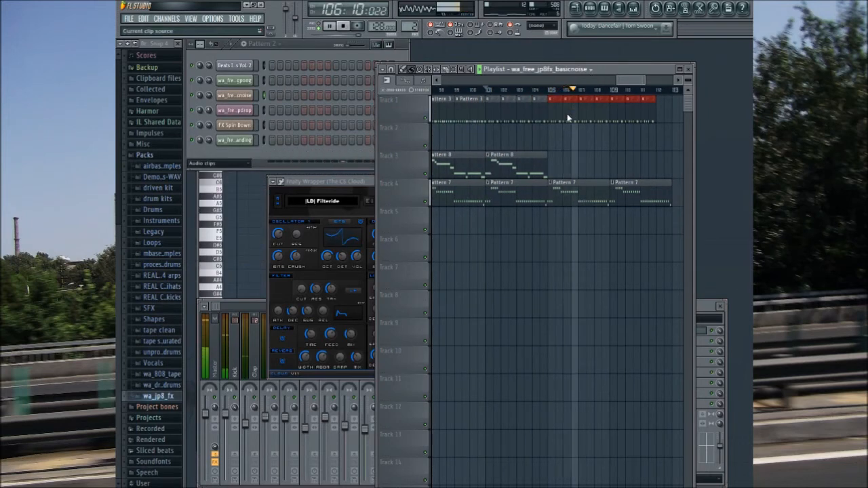
key(ctrl+z)
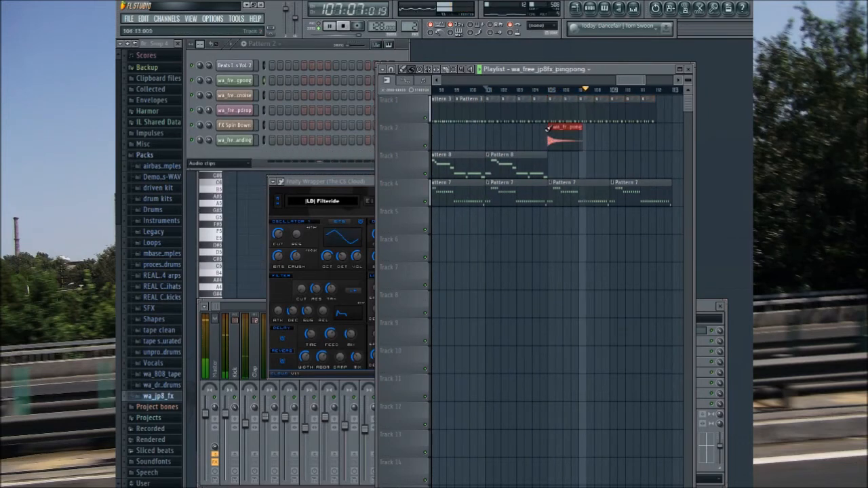
click(533, 93)
mouse_move(625, 82)
mouse_down()
mouse_move(635, 81)
mouse_move(623, 81)
mouse_up()
Step: Look through the drum sample folder, then close it and open the wa_jp8_fx folder
click(161, 374)
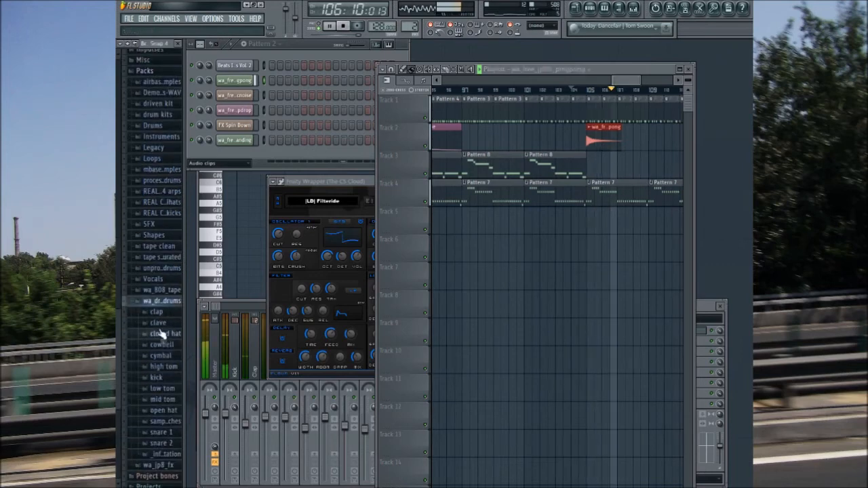
click(161, 54)
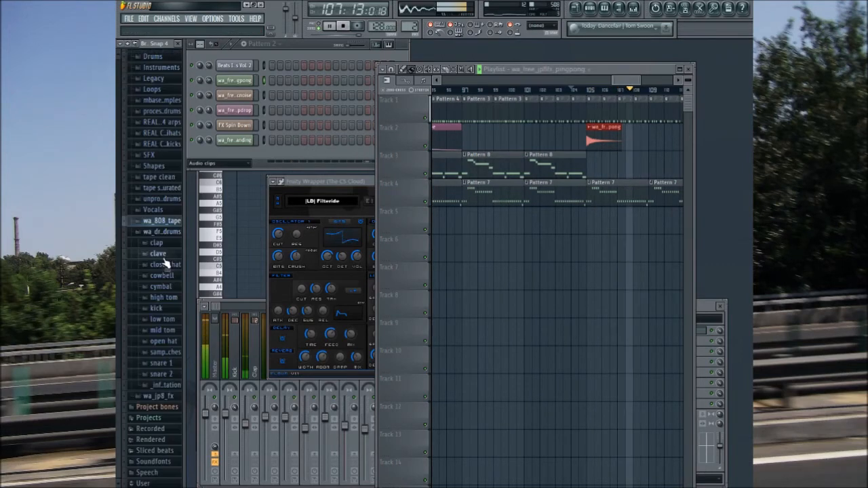
click(163, 233)
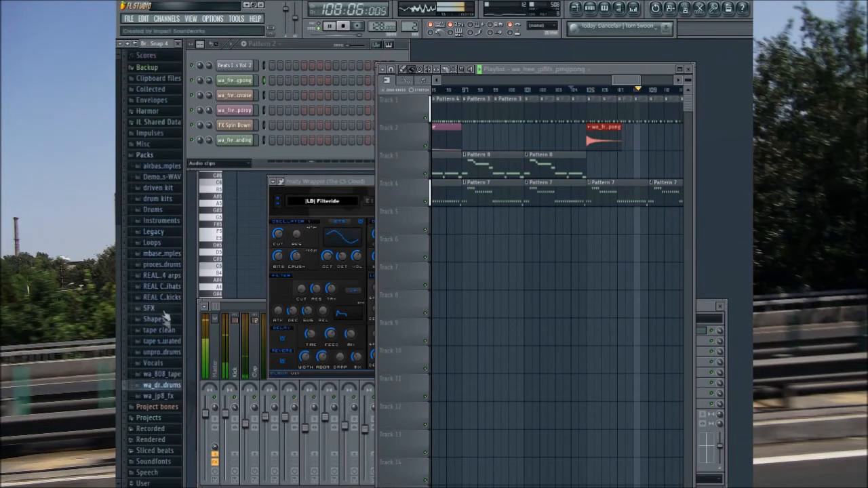
click(163, 395)
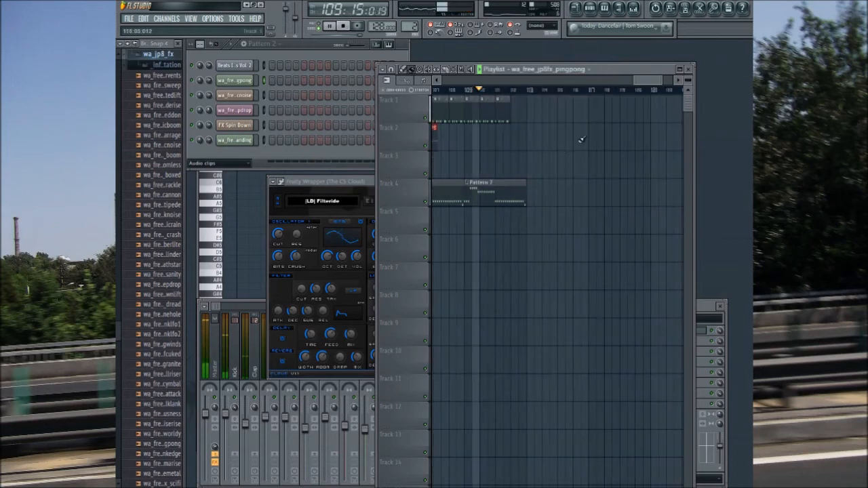
Step: Add a Pattern 2 clip at bar 112 on track 1, shortened to about half a bar
click(503, 114)
click(519, 110)
drag(524, 111, 514, 112)
Step: Fill bars 113 to 128 of track 4 with Pattern 7 clips and pause playback
click(517, 192)
mouse_move(534, 195)
mouse_down()
mouse_move(604, 190)
mouse_move(598, 188)
mouse_up()
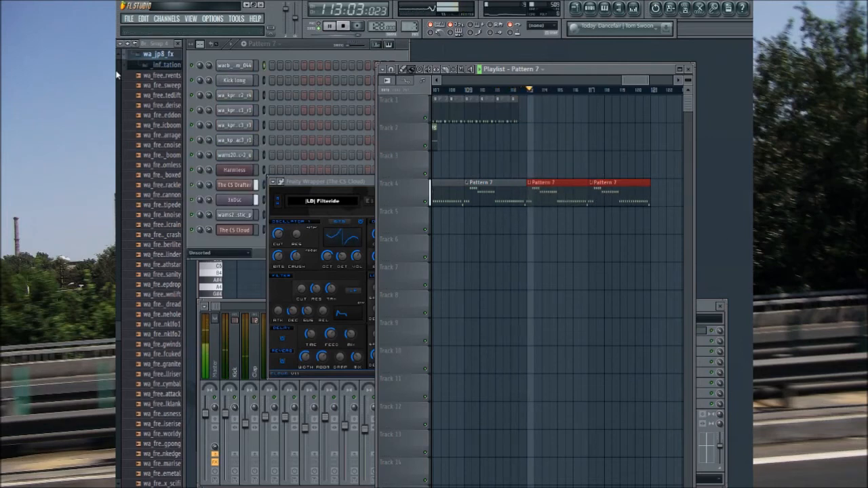
drag(635, 82, 654, 83)
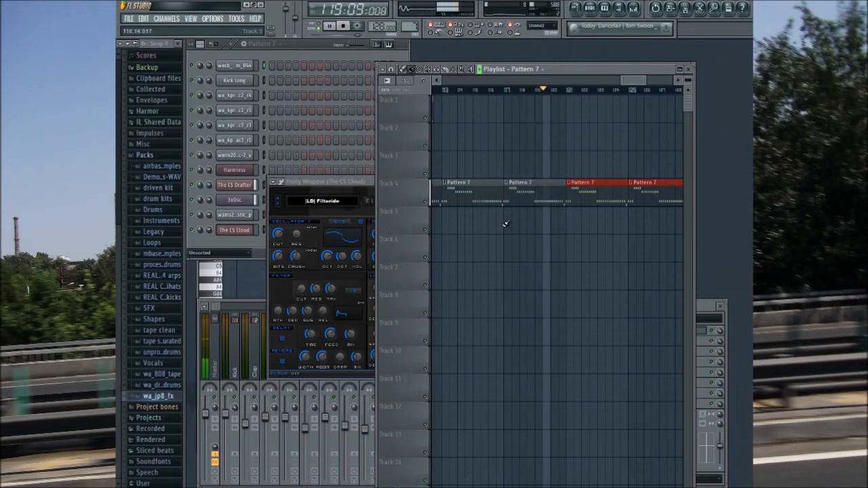
click(337, 28)
Step: Close The CS Cloud plugin window and briefly play the arrangement from bar 105
drag(626, 82, 614, 82)
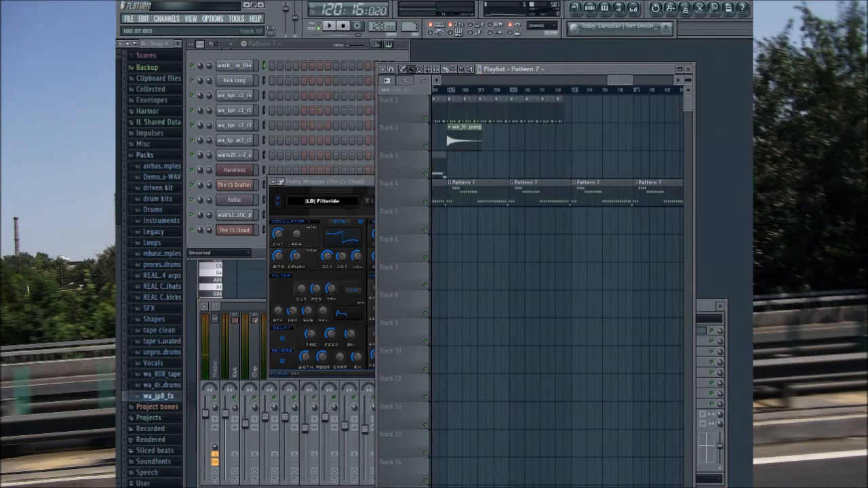
click(449, 90)
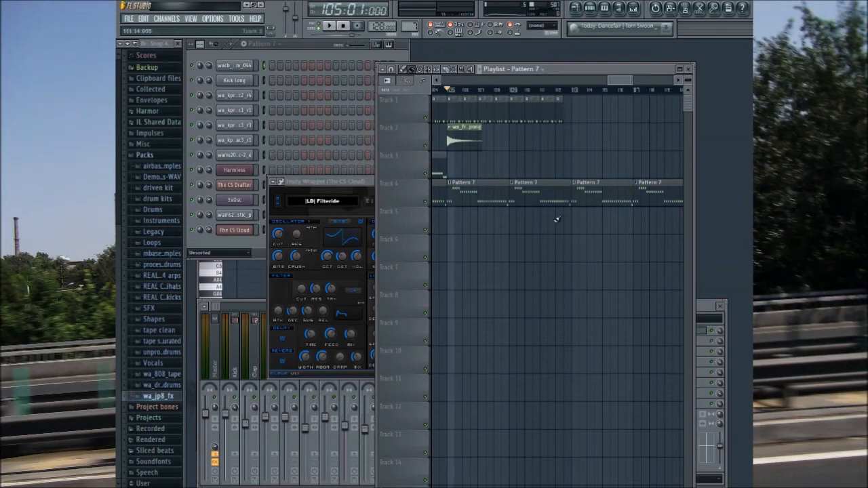
click(355, 194)
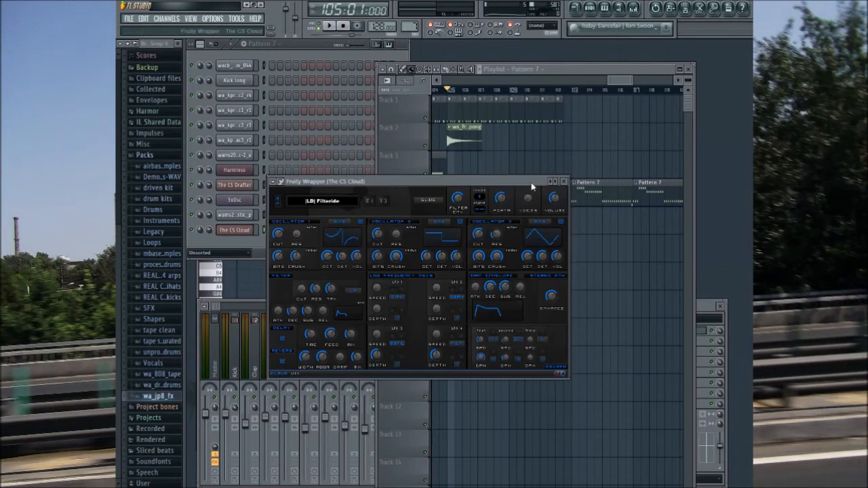
click(563, 181)
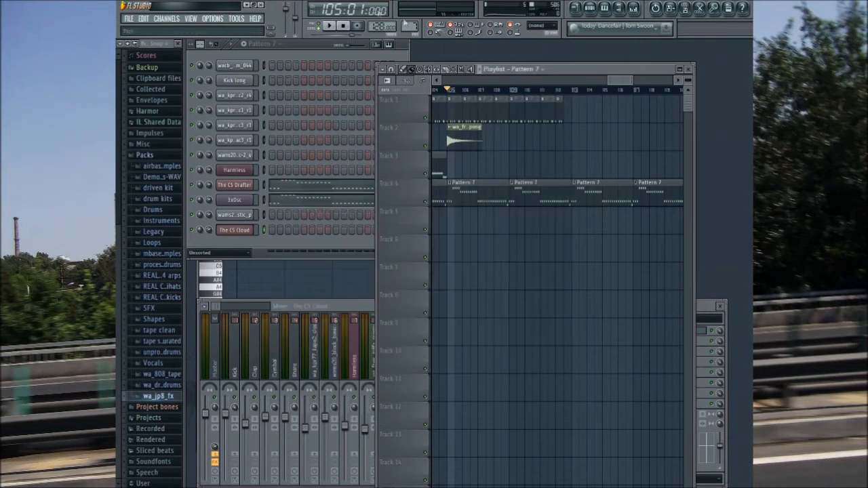
drag(617, 82, 612, 81)
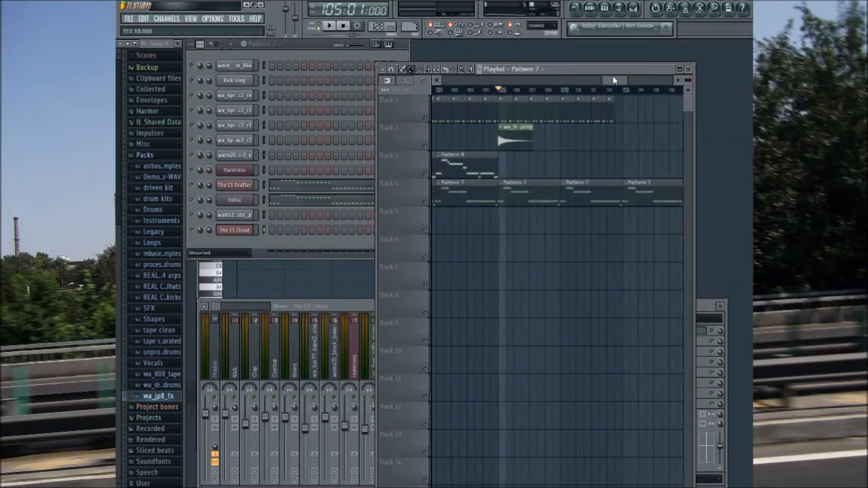
click(330, 26)
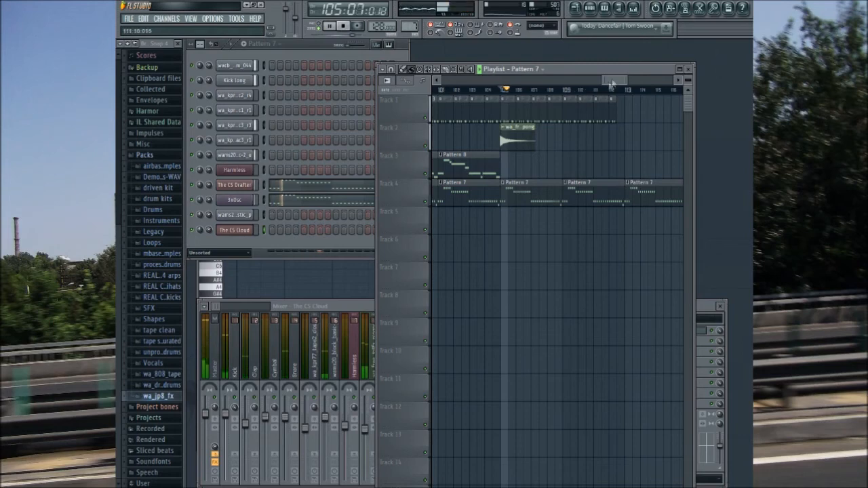
click(332, 27)
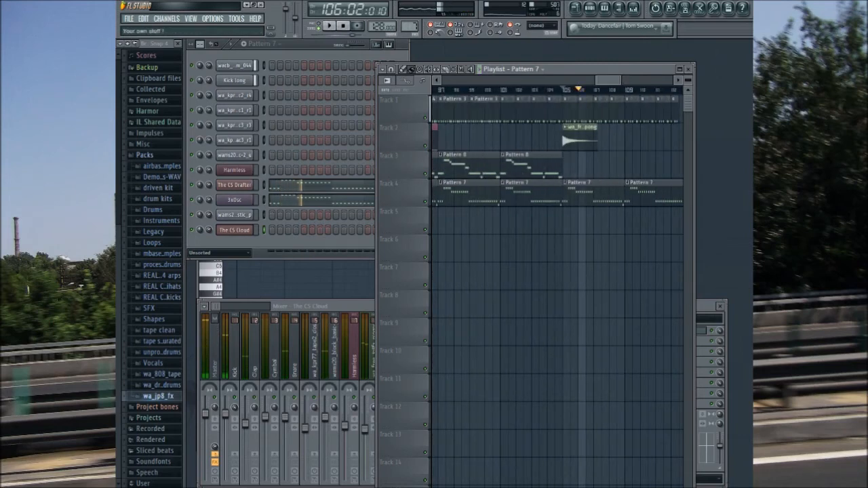
Step: Audition effect samples in the wa_jp8_fx folder to find one that leads into bar 105
click(158, 386)
click(179, 303)
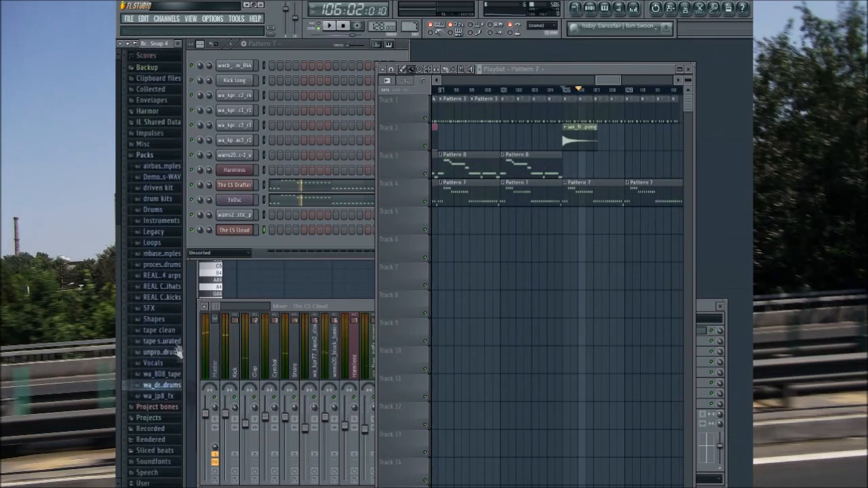
click(170, 398)
click(166, 394)
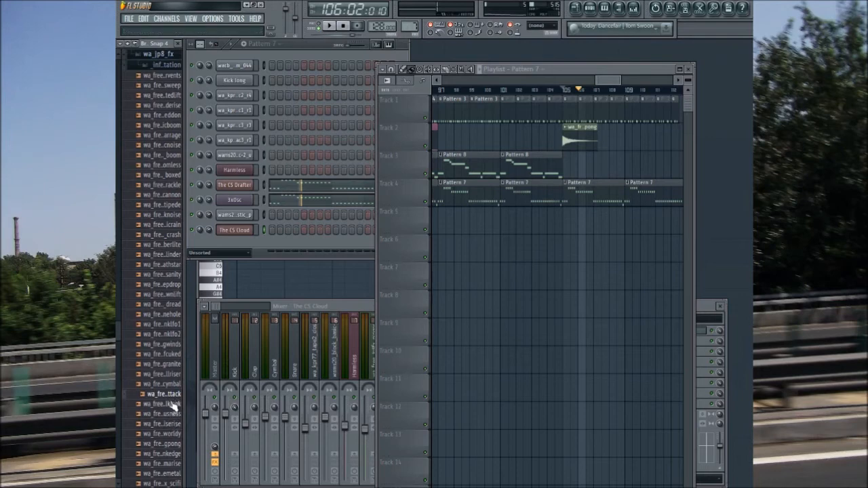
click(173, 403)
click(172, 423)
scroll(117, 367, down, 3)
scroll(116, 367, down, 5)
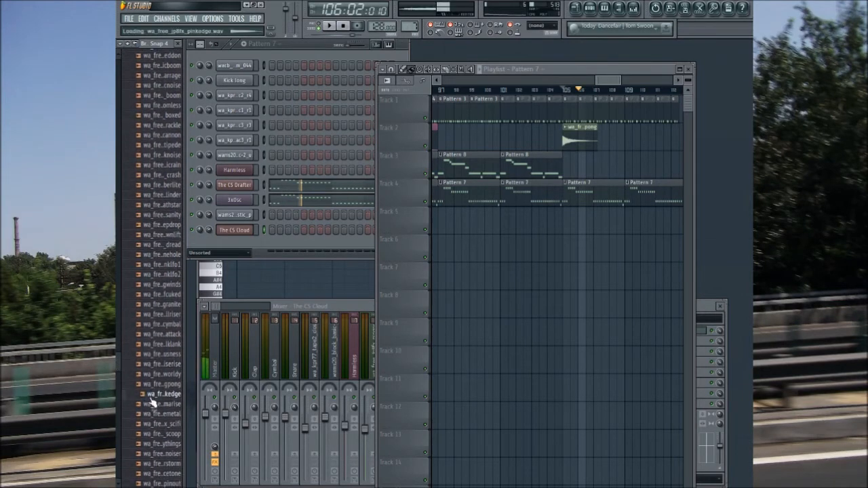
click(158, 353)
key(Up)
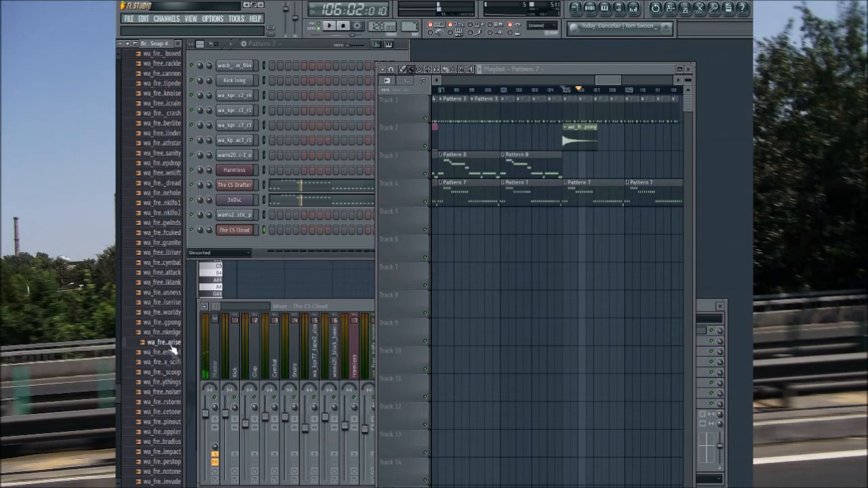
Step: Place the wa_free_jp8fx_scoop sample on track 2 just before the pingpong clip and play from bar 101
click(170, 372)
drag(173, 378, 542, 127)
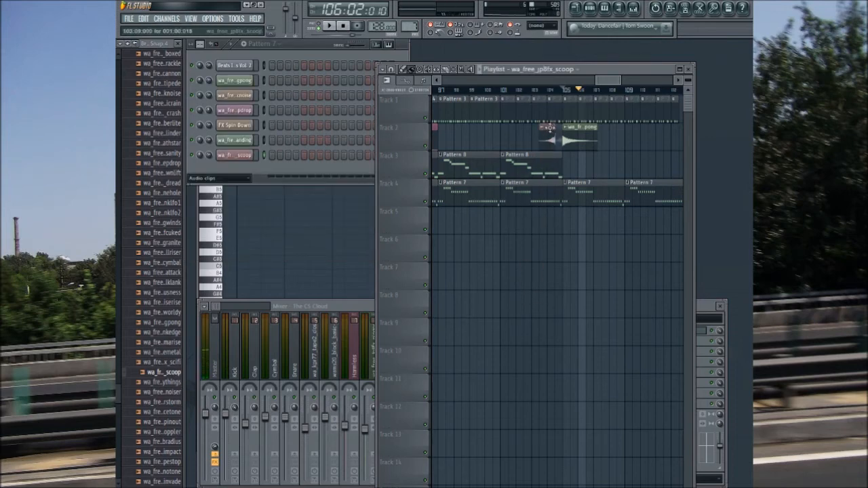
click(506, 92)
click(329, 27)
Step: Normalize the wa_free_jp8fx_scoop sample, close its channel settings and collapse the wa_jp8_fx folder
click(251, 140)
click(245, 156)
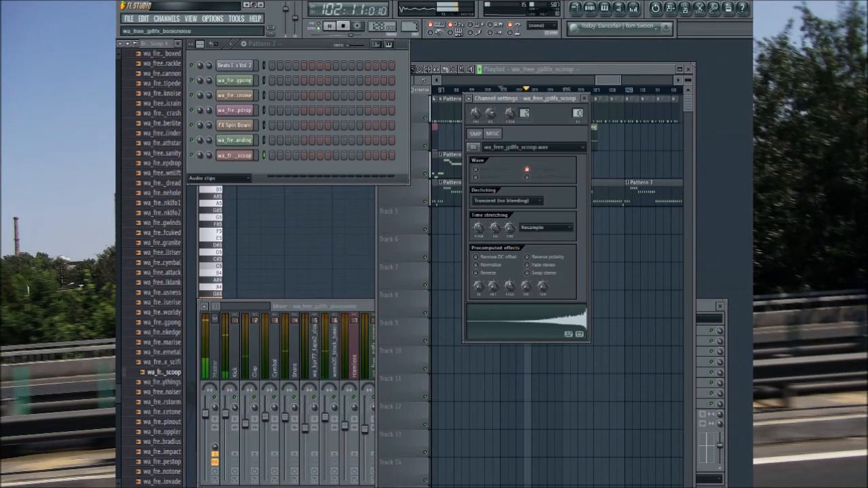
click(480, 265)
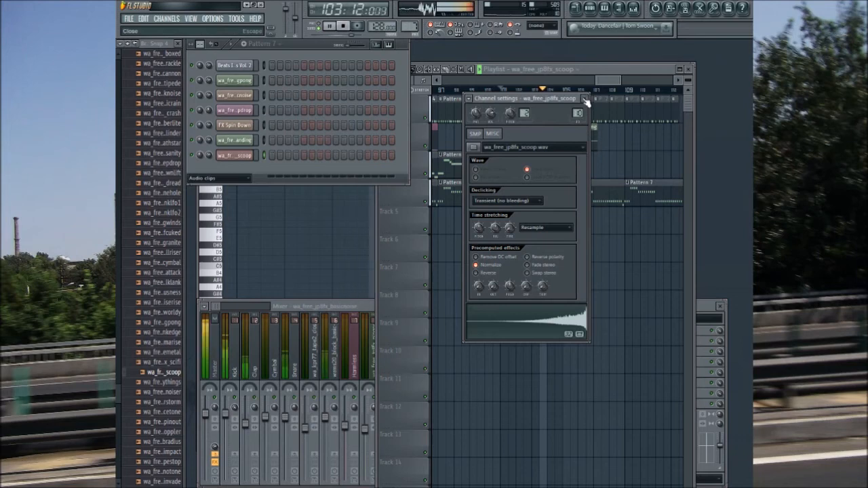
click(585, 99)
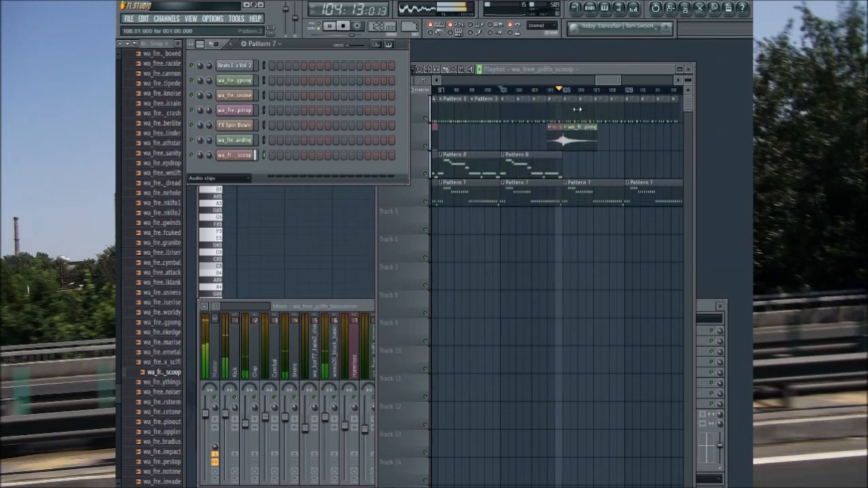
scroll(117, 239, up, 10)
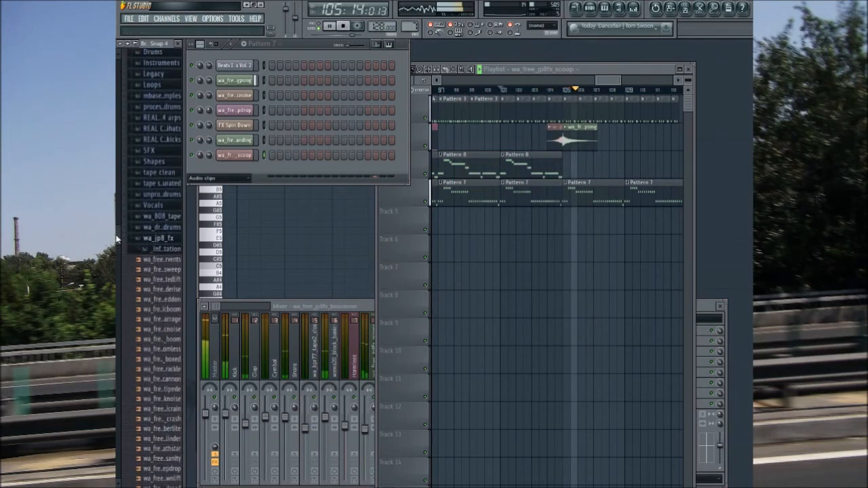
click(159, 238)
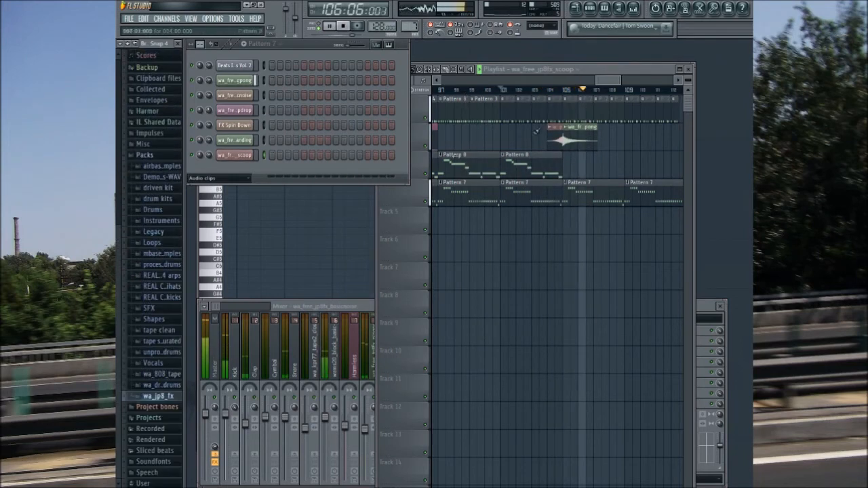
Step: Create an automation clip for the Fruity WaveShaper mix level on the 3xOsc mixer track, spanning bars 111 to 112
click(612, 92)
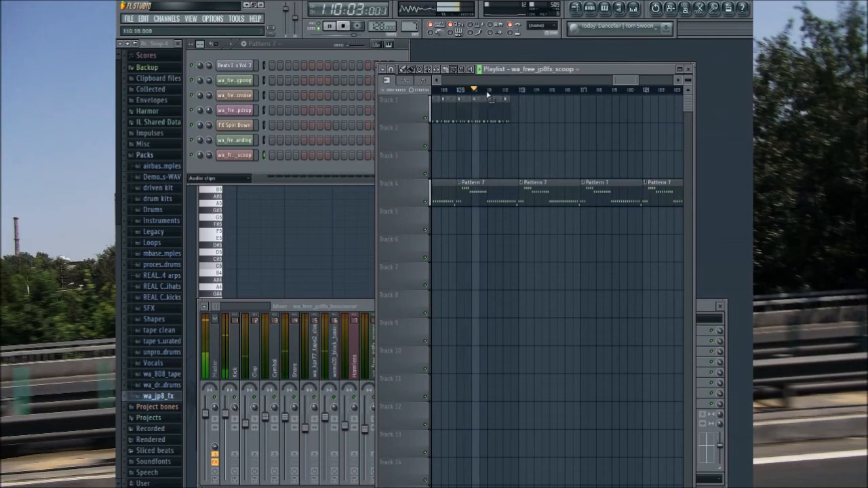
drag(487, 95, 518, 95)
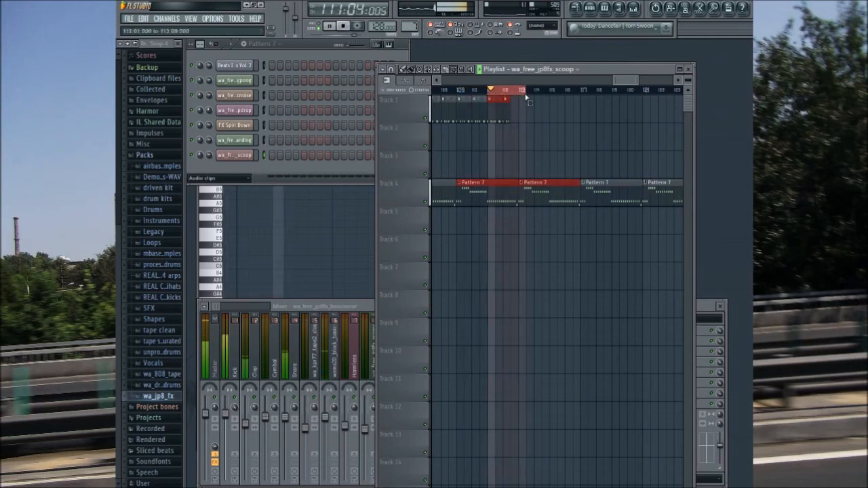
click(350, 307)
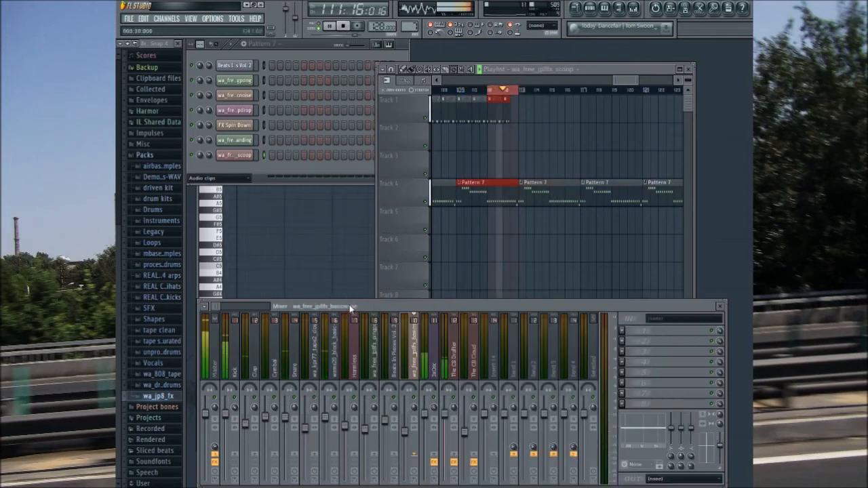
click(434, 356)
right_click(720, 332)
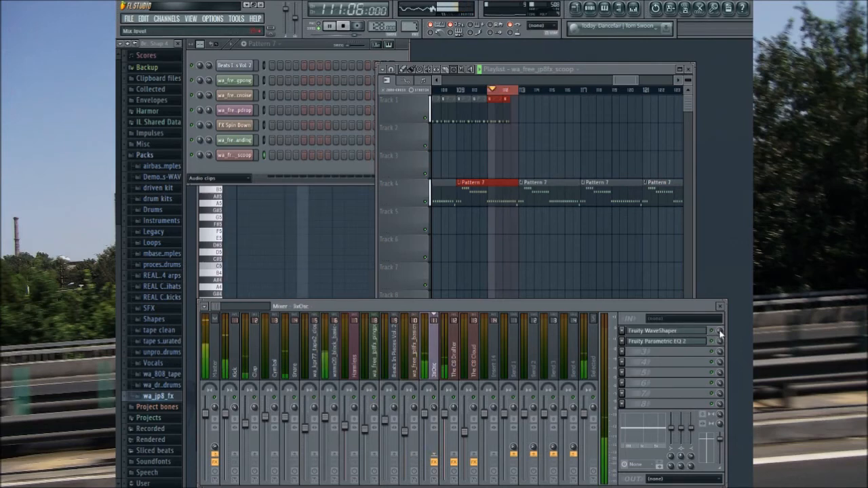
click(714, 390)
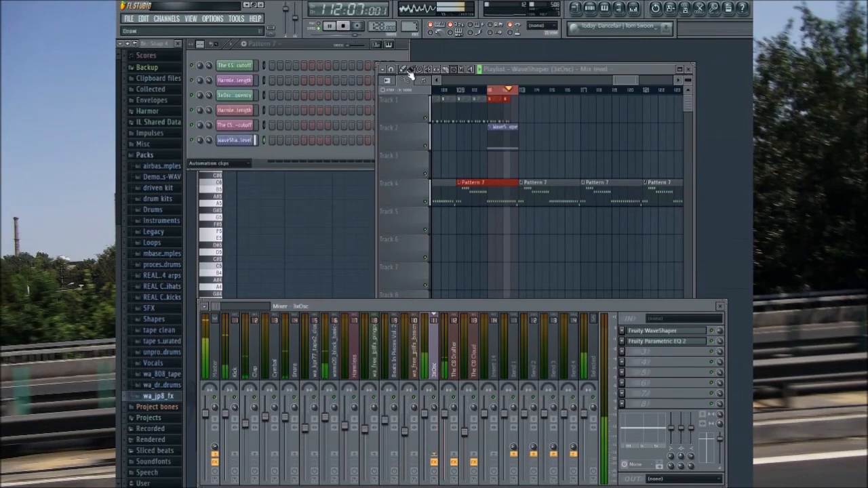
Step: Slope the WaveShaper mix level automation slightly downward, clear the bar selection and replay from bar 109
click(405, 73)
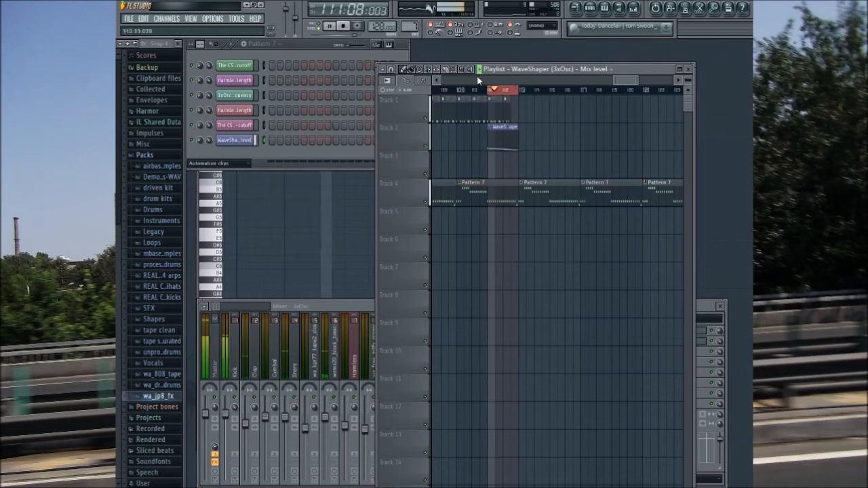
click(492, 94)
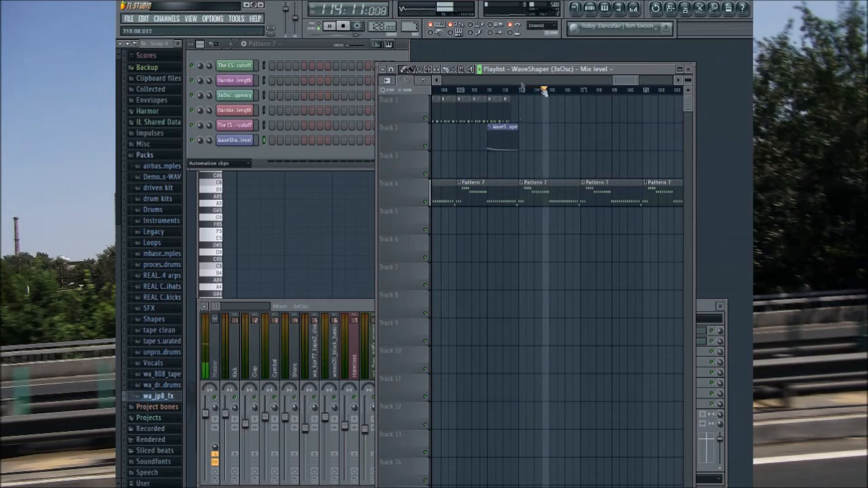
click(465, 94)
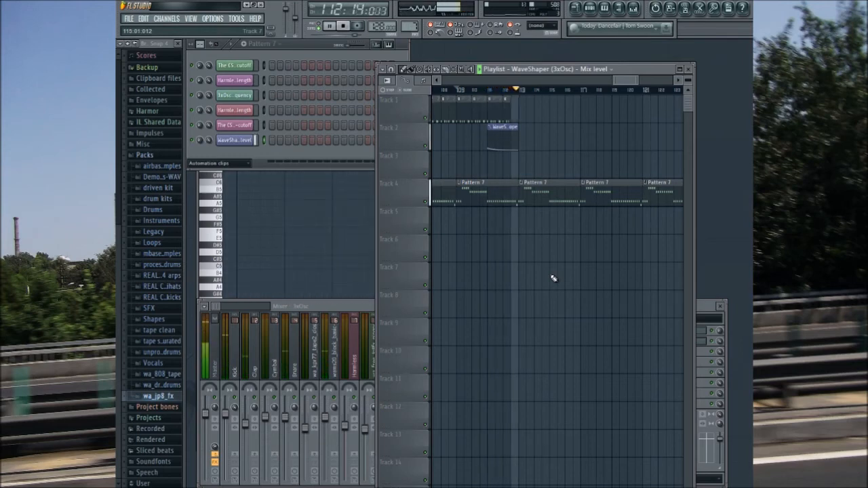
drag(624, 80, 635, 82)
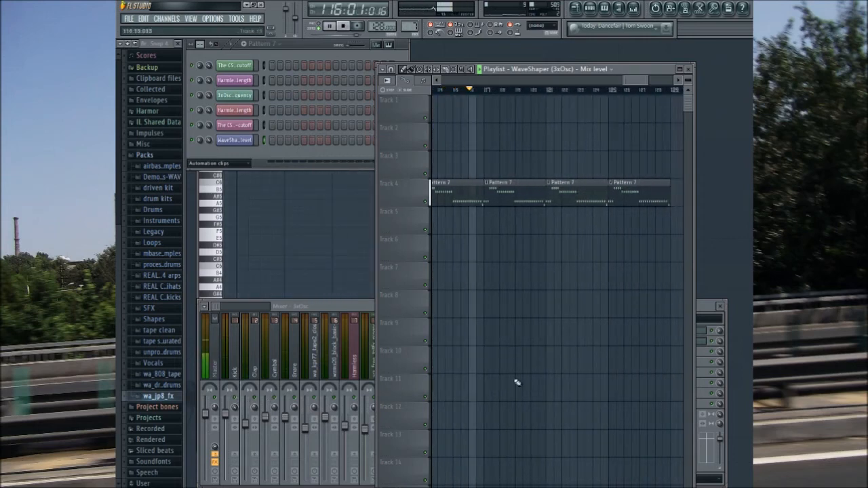
Step: Create an automation clip for the Master track volume spanning bars 121 to 128
drag(631, 80, 636, 80)
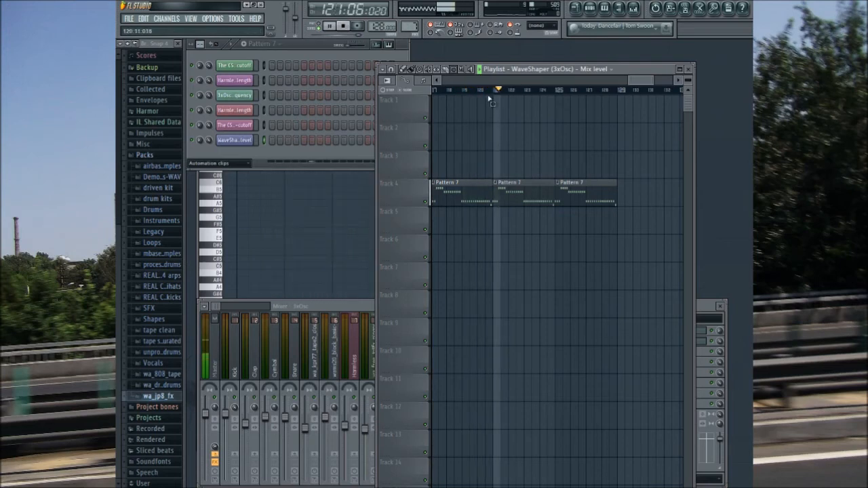
drag(494, 91, 616, 178)
right_click(207, 418)
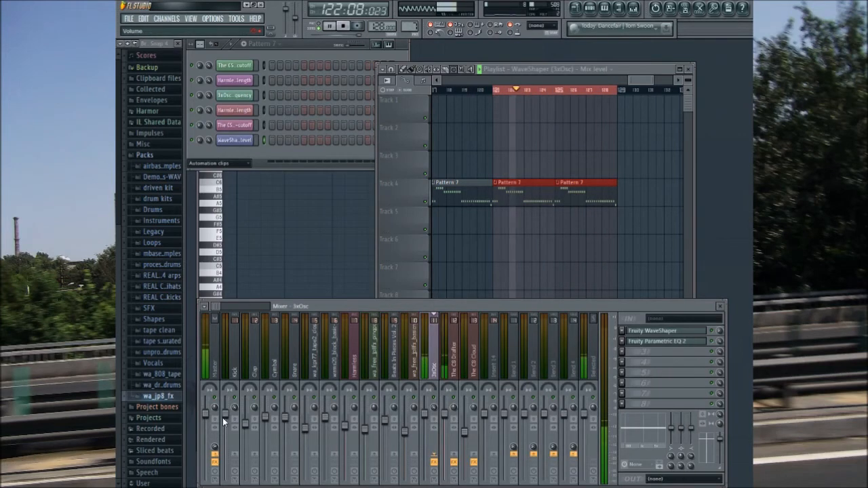
click(224, 420)
Step: Shape the Master volume automation into a curved fade-out down to 0% and shift the clip slightly earlier
click(400, 64)
drag(620, 111, 624, 136)
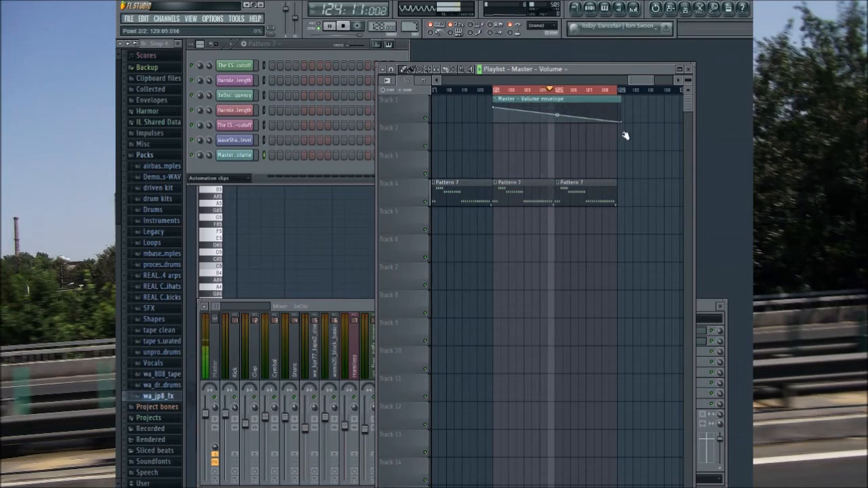
drag(590, 100, 550, 113)
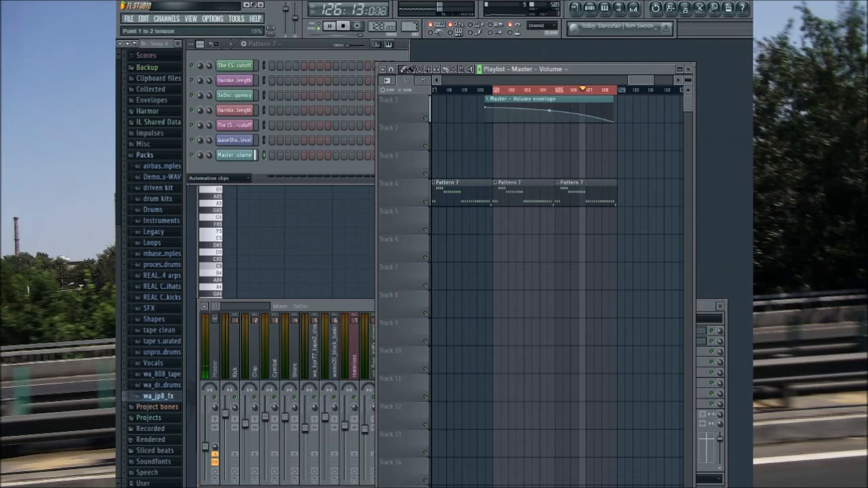
Step: Replay the fade-out from bar 118 and clear the bar selection in the playlist
click(447, 90)
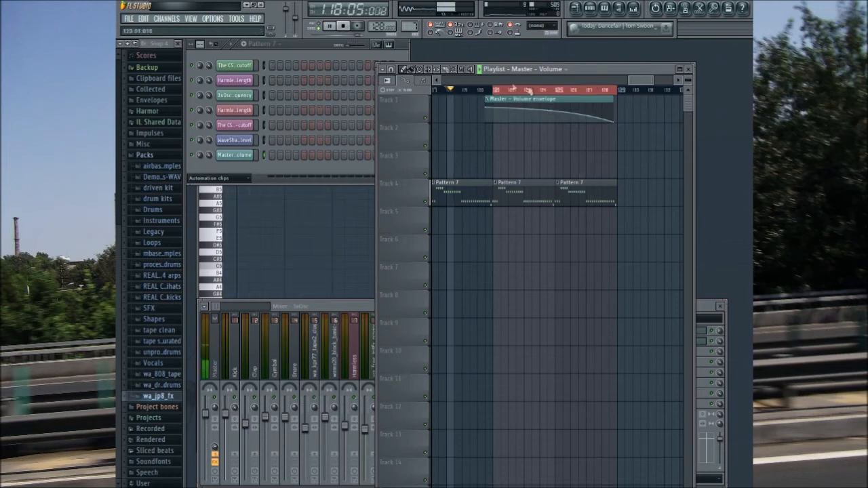
click(454, 69)
click(492, 91)
click(403, 69)
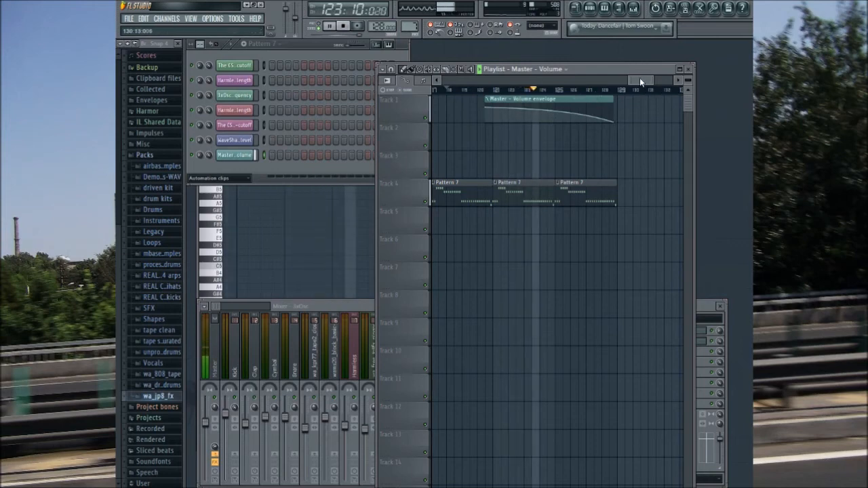
Step: Extend the last Pattern 7 clip on track 4 about two bars past the start of bar 129 and stop playback
drag(639, 80, 649, 80)
drag(519, 198, 549, 201)
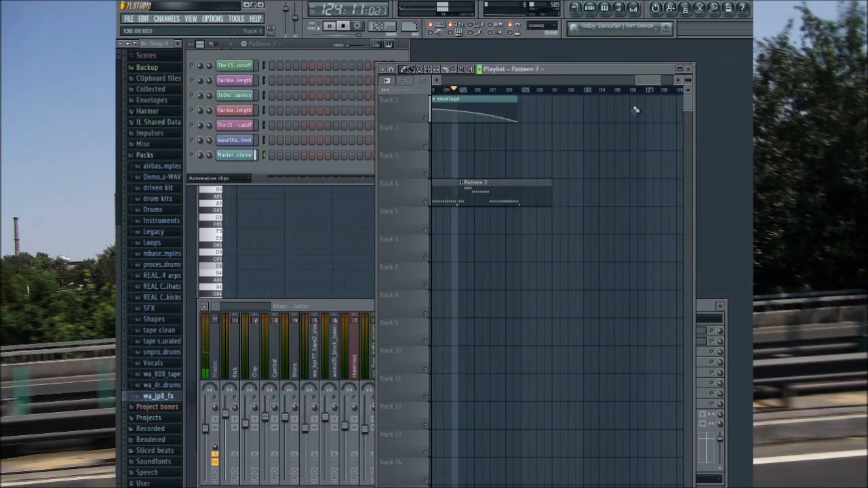
drag(649, 82, 644, 81)
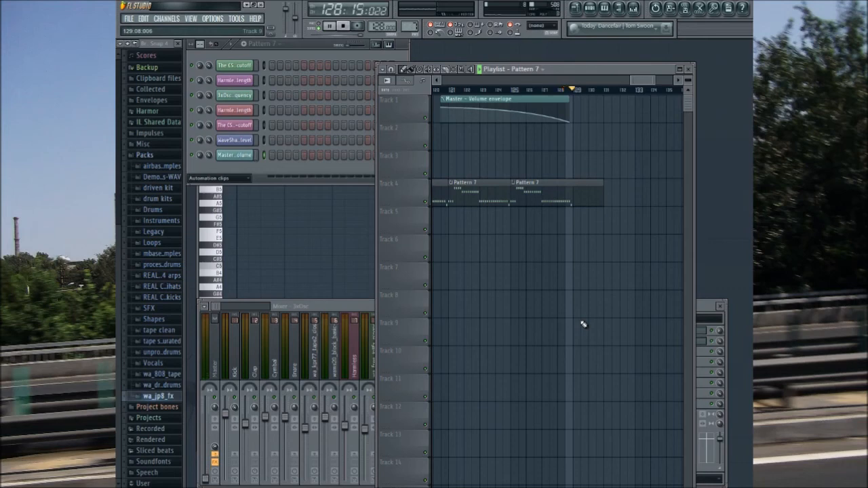
click(343, 26)
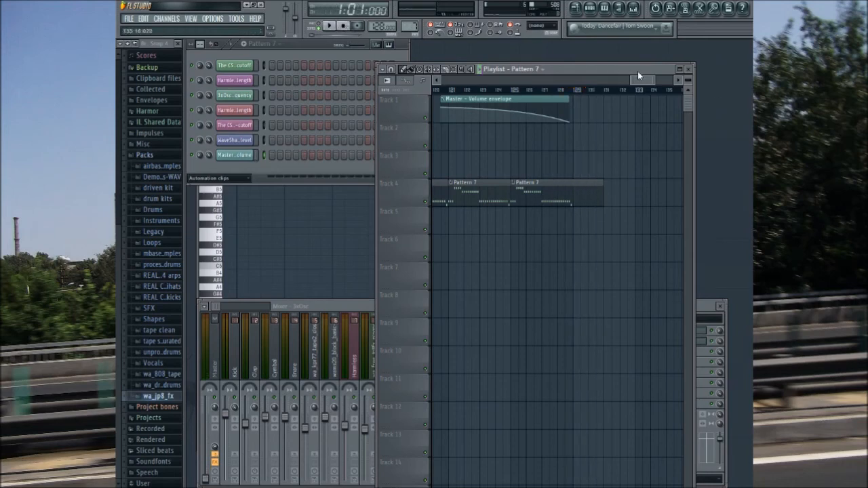
Step: Move the Beats In Pieces Vol. 2 clip at the start of the song from track 5 to track 10
scroll(637, 78, left, 5)
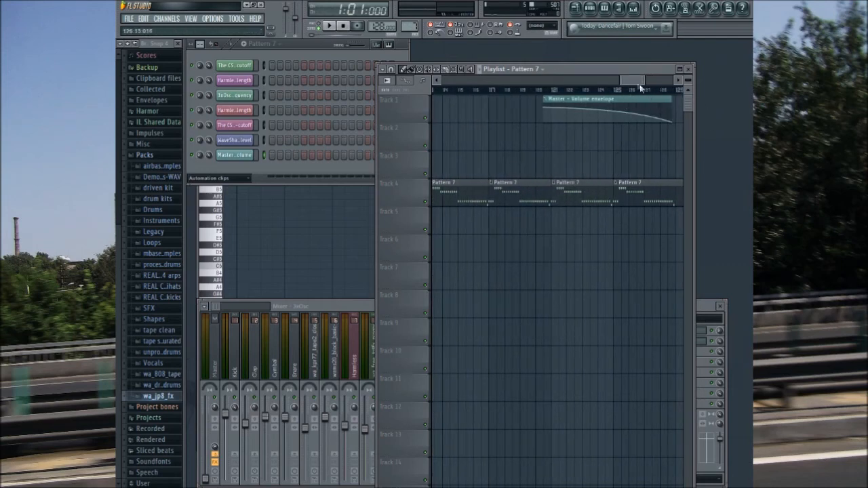
scroll(639, 84, left, 4)
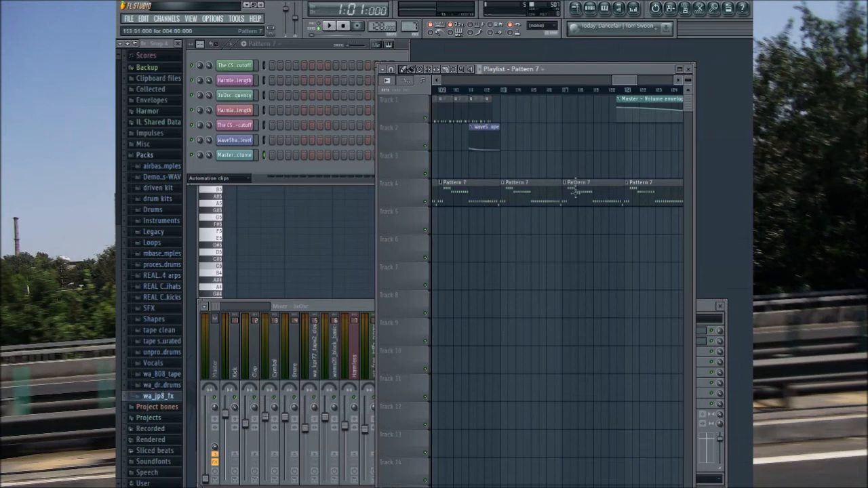
drag(625, 81, 448, 80)
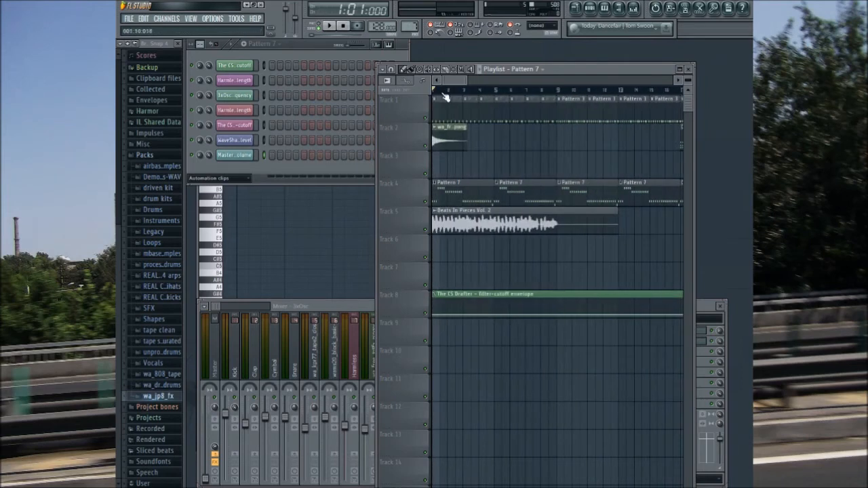
drag(448, 224, 448, 363)
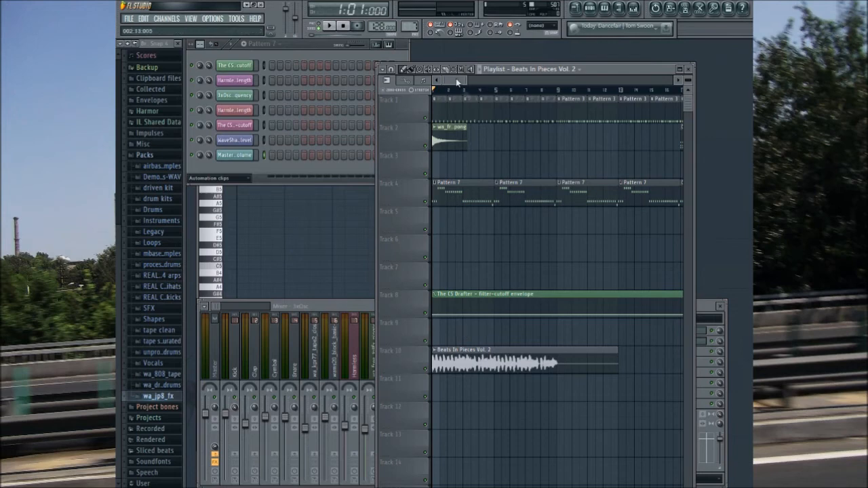
Step: Vary the step velocities of the wa_kpr77_tape2_closedhat_ac3_r1 channel in Pattern 3 with the graph editor
drag(450, 76, 430, 106)
mouse_move(457, 80)
mouse_down()
mouse_move(482, 83)
mouse_move(455, 81)
mouse_up()
double_click(532, 107)
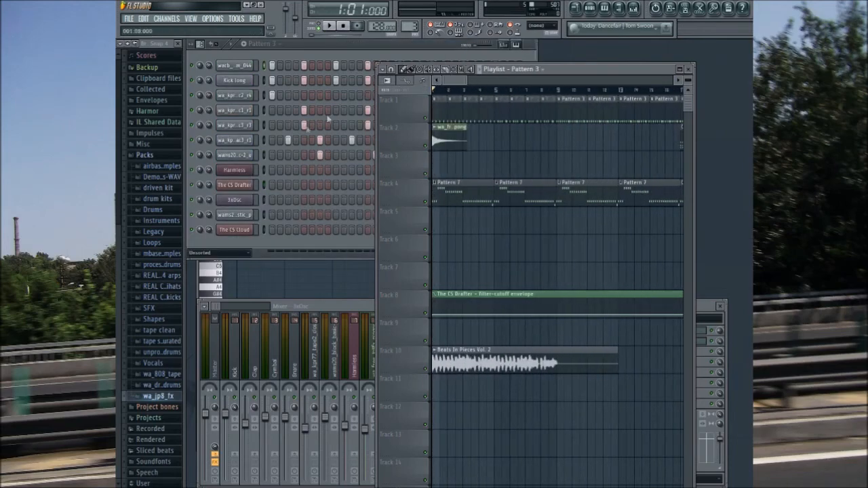
click(234, 140)
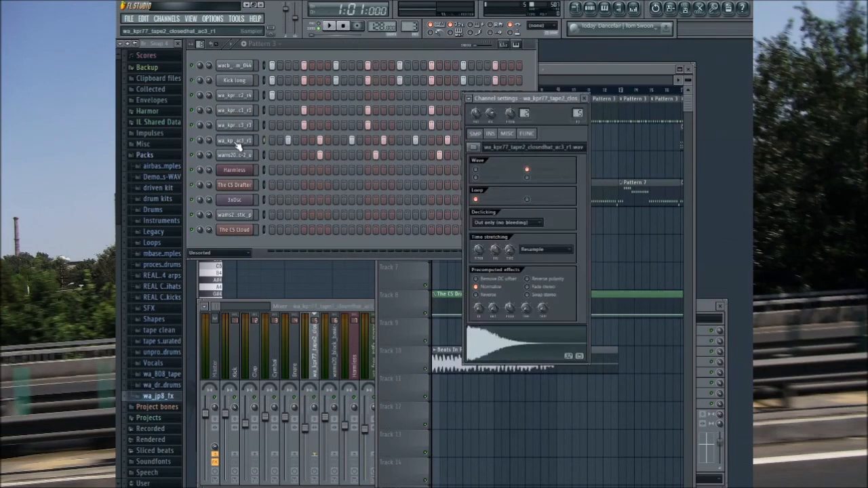
click(504, 45)
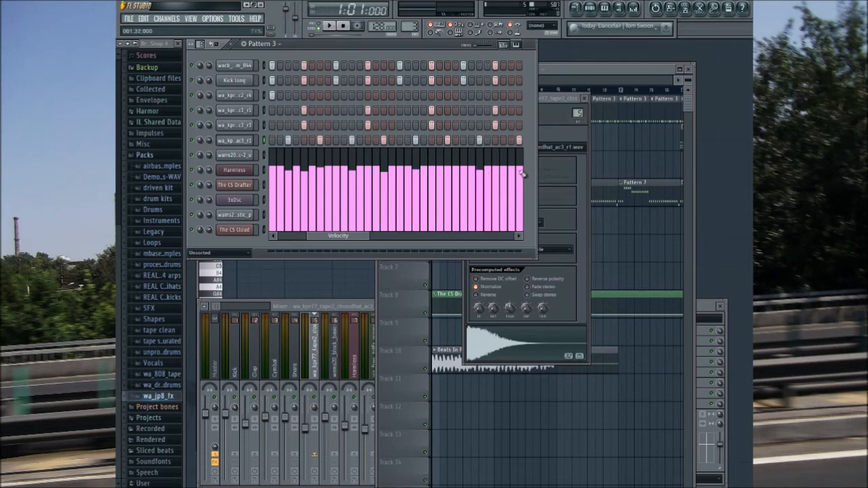
Step: Audition Pattern 3, close the closed hat's channel settings and the graph editor, and stop playback
key(space)
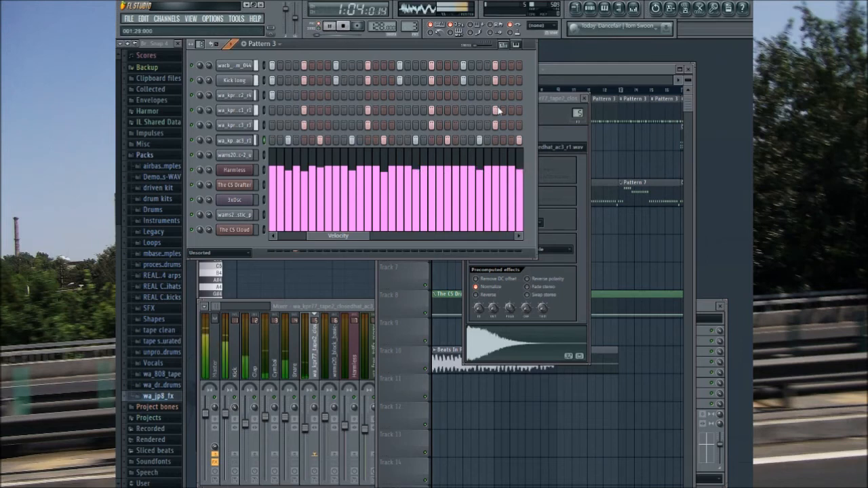
click(556, 98)
click(584, 98)
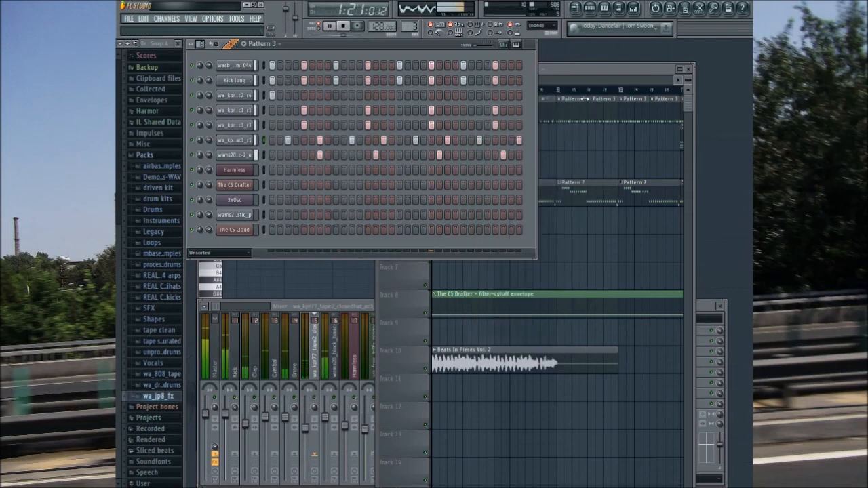
click(343, 27)
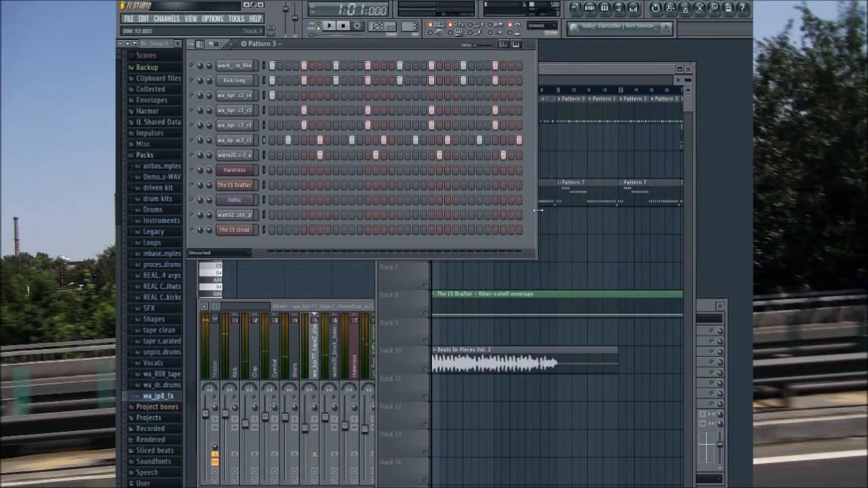
Step: Play the arrangement from bar 1 and check the playlist and mixer levels through the opening section
drag(576, 80, 422, 104)
click(331, 27)
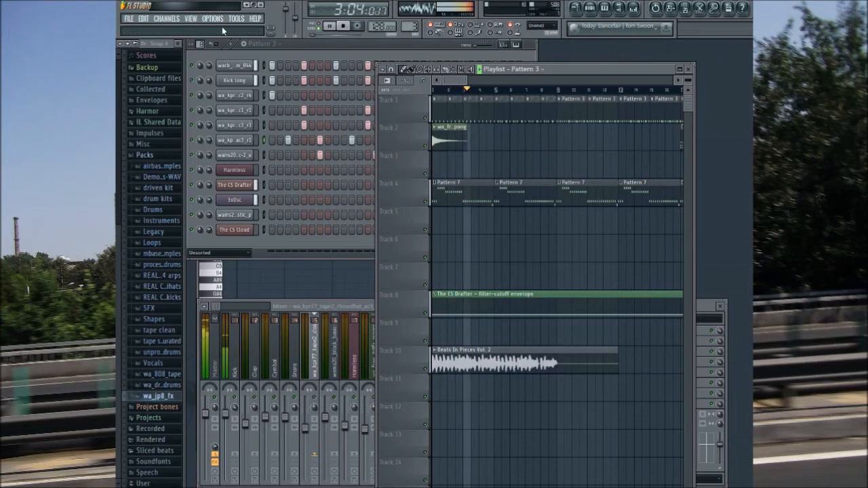
key(space)
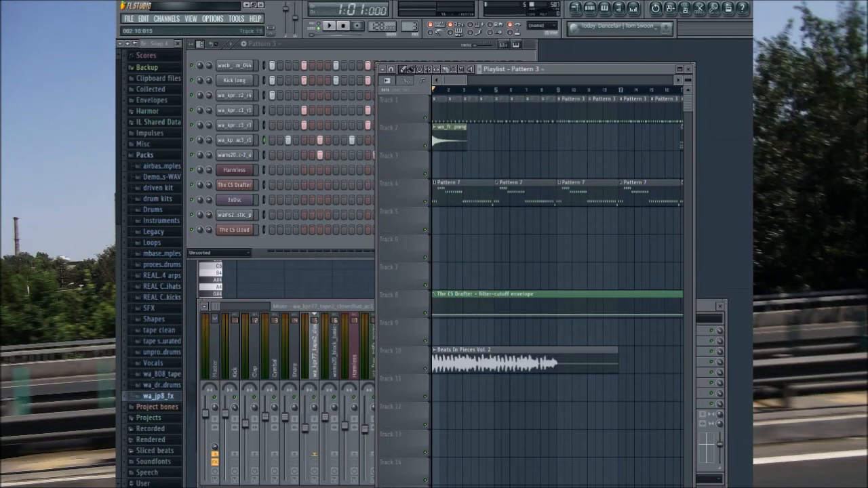
drag(455, 83, 434, 155)
drag(458, 83, 399, 122)
drag(462, 81, 440, 95)
click(329, 26)
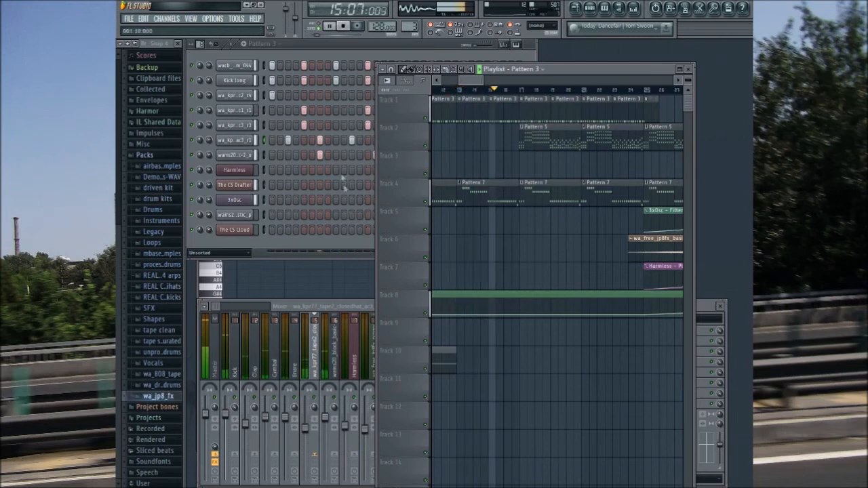
click(204, 308)
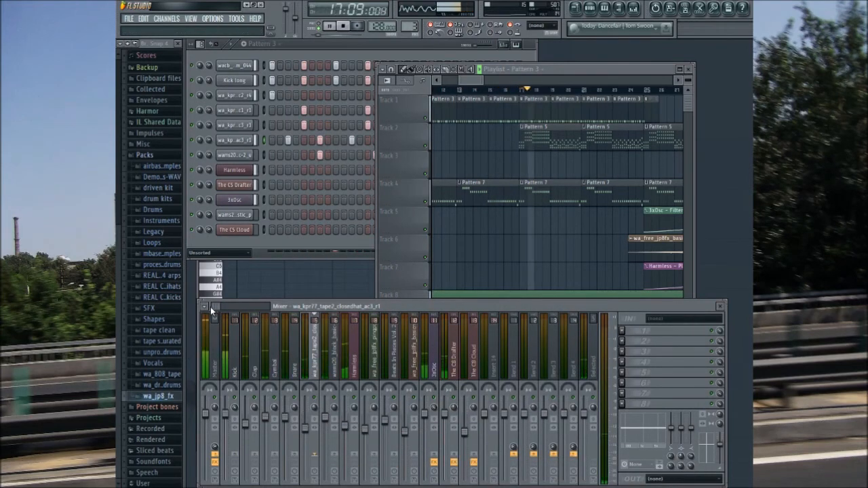
click(589, 76)
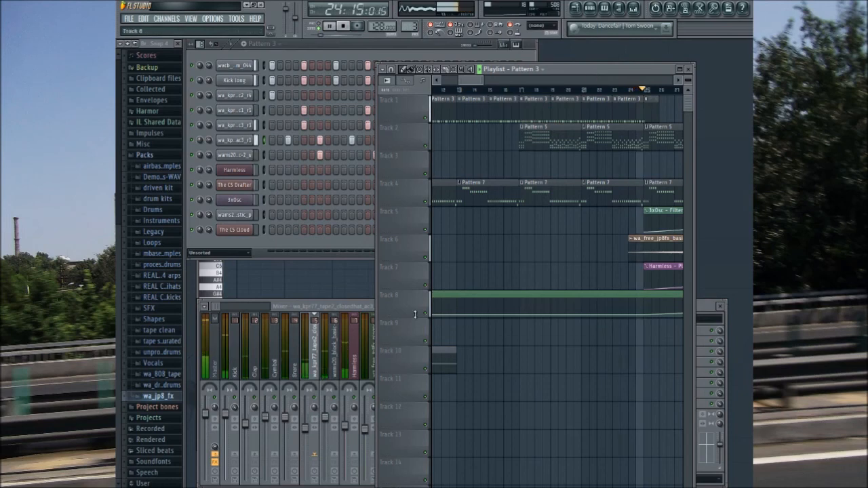
Step: Add Fruity Parametric EQ 2 to the first effect slot of the wa_free_jp8fx_basicnoise mixer track and move its window aside
click(354, 307)
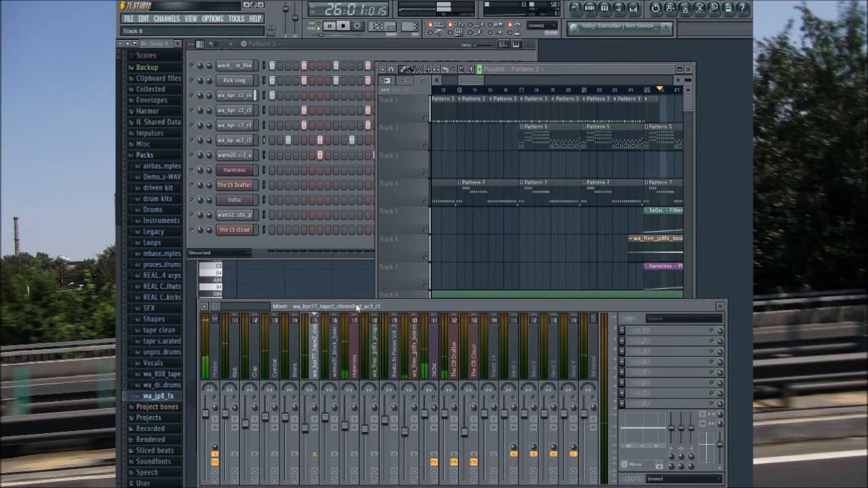
click(417, 347)
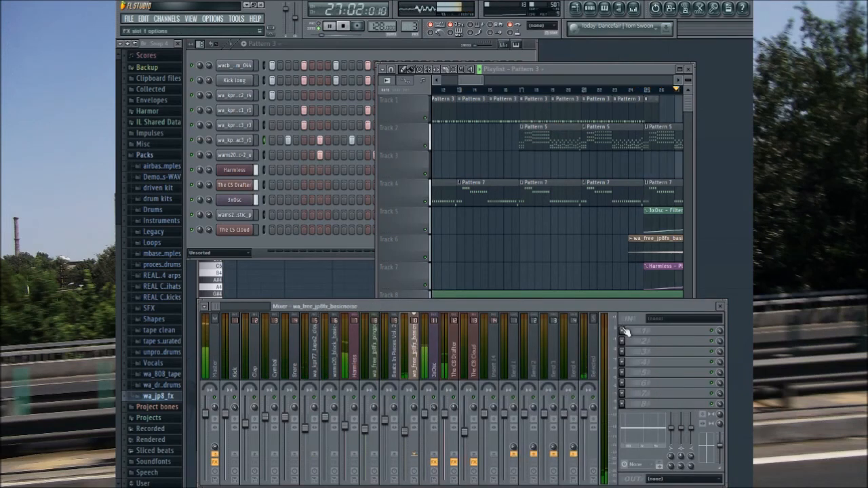
click(639, 377)
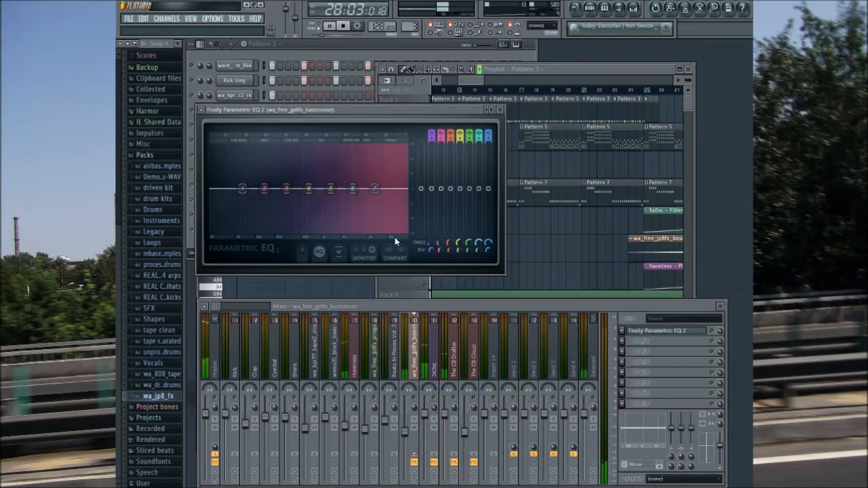
drag(426, 105, 569, 232)
Step: Check the basicnoise EQ spectrum, mixer levels and playlist clips while the song plays through bars 31 to 49
drag(473, 80, 497, 86)
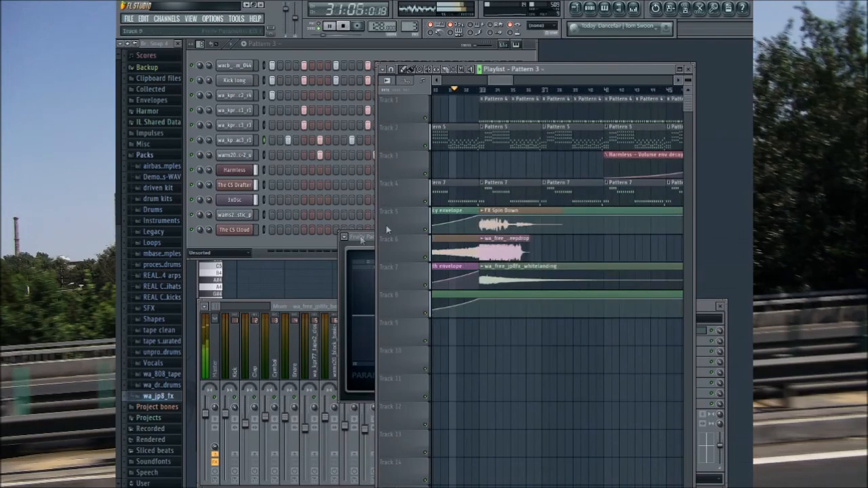
click(369, 236)
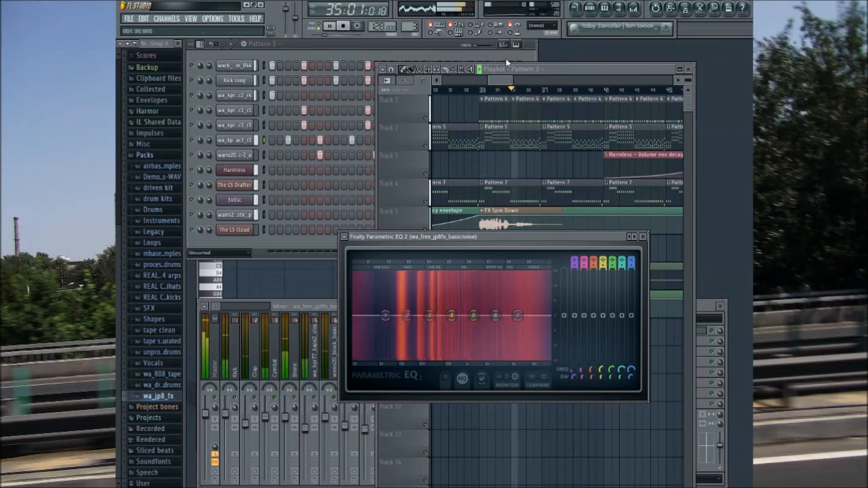
click(578, 69)
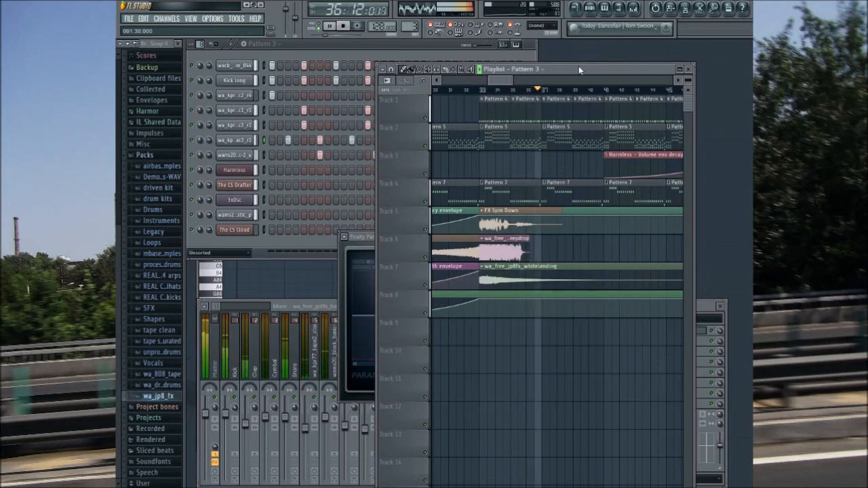
click(368, 237)
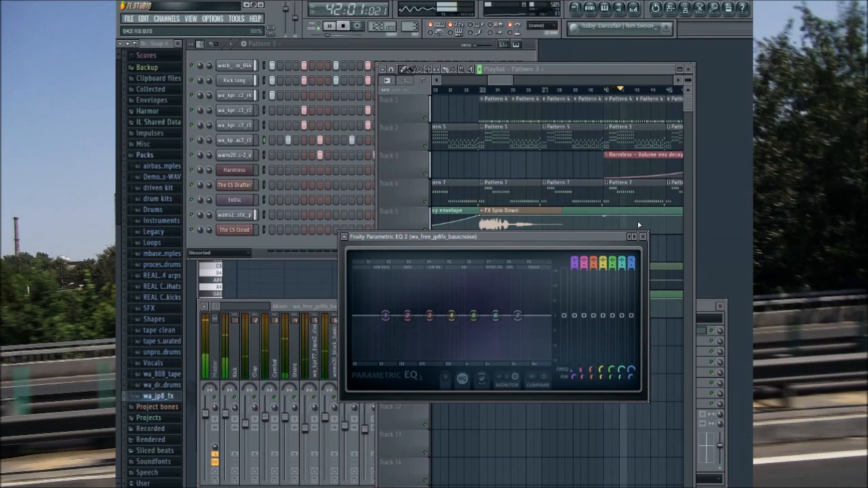
click(499, 70)
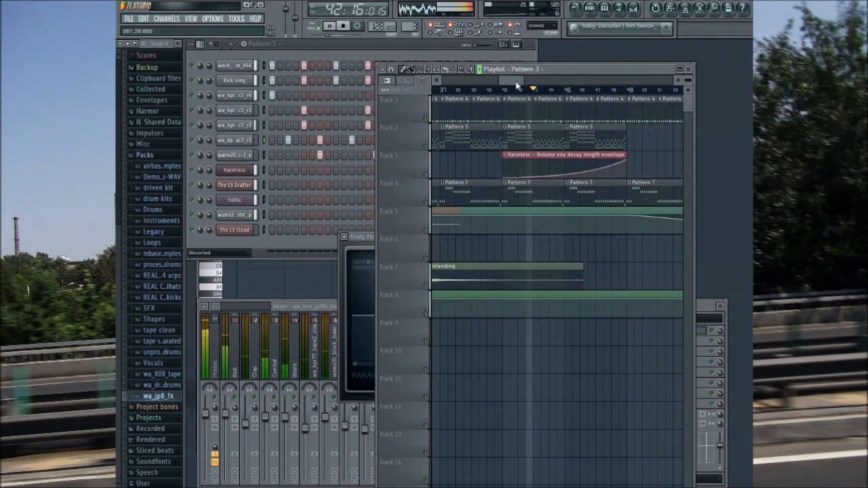
drag(522, 83, 528, 82)
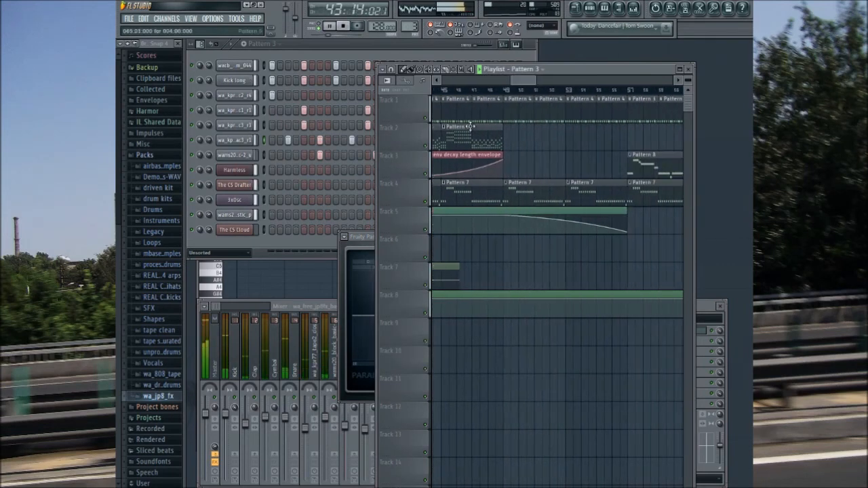
click(328, 308)
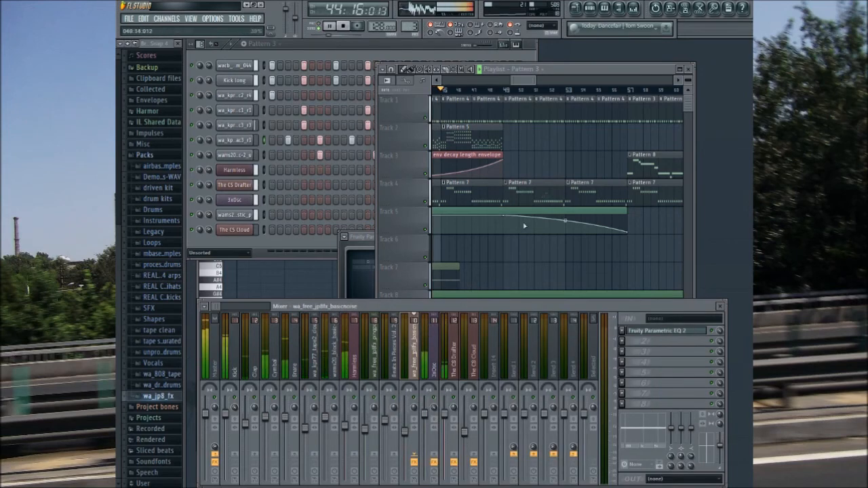
click(591, 66)
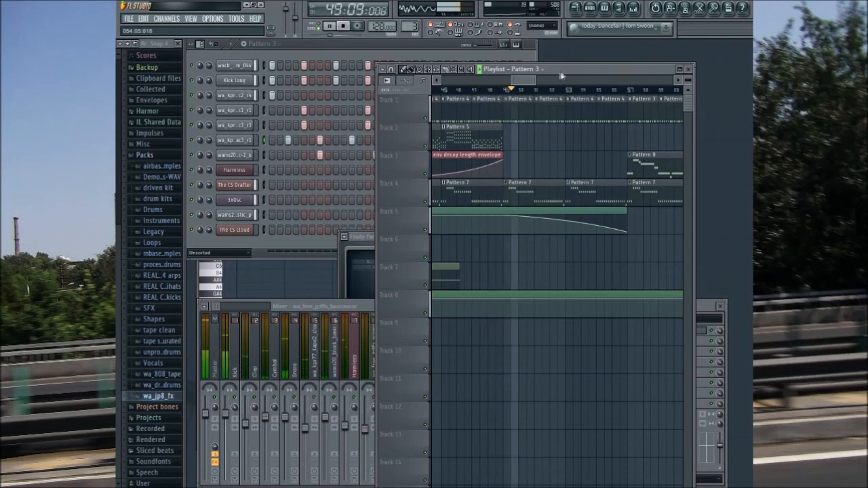
Step: Add Fruity Parametric EQ 2 to the third effect slot of The CS Cloud mixer track and move its window aside
drag(524, 80, 532, 88)
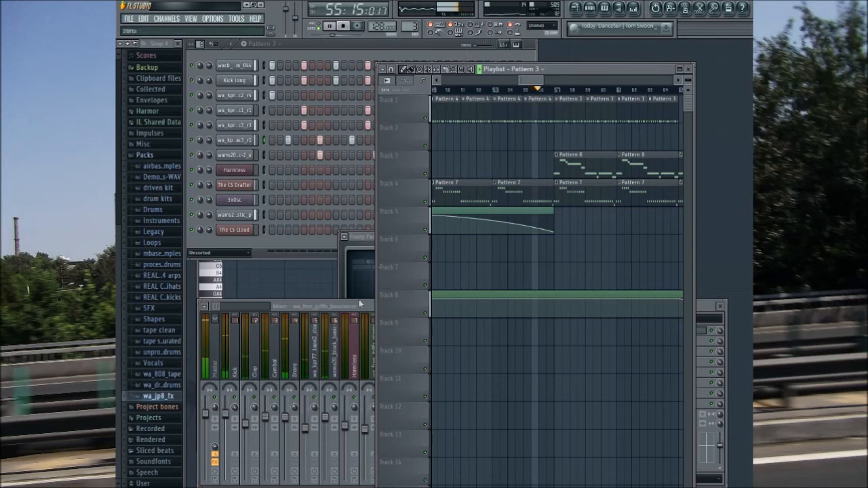
click(371, 239)
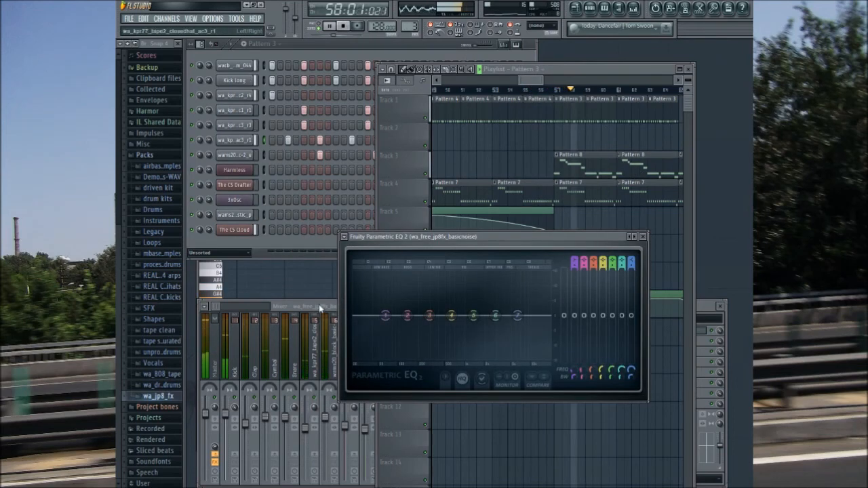
click(332, 366)
click(469, 359)
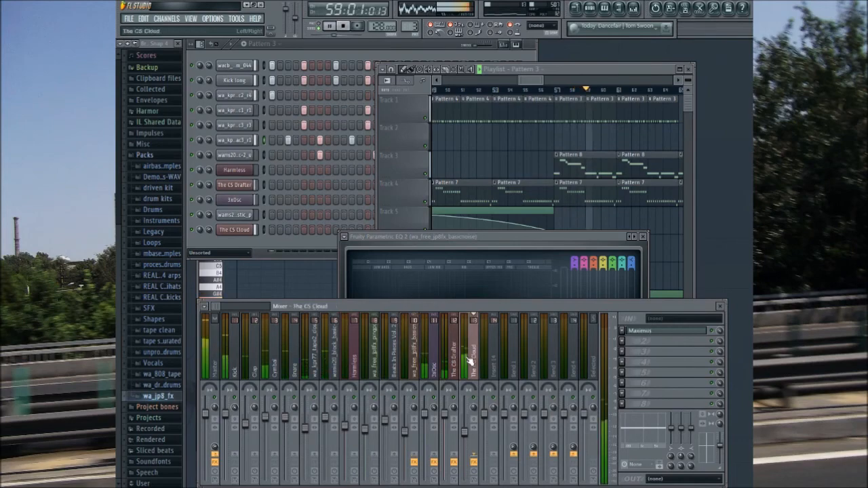
click(628, 380)
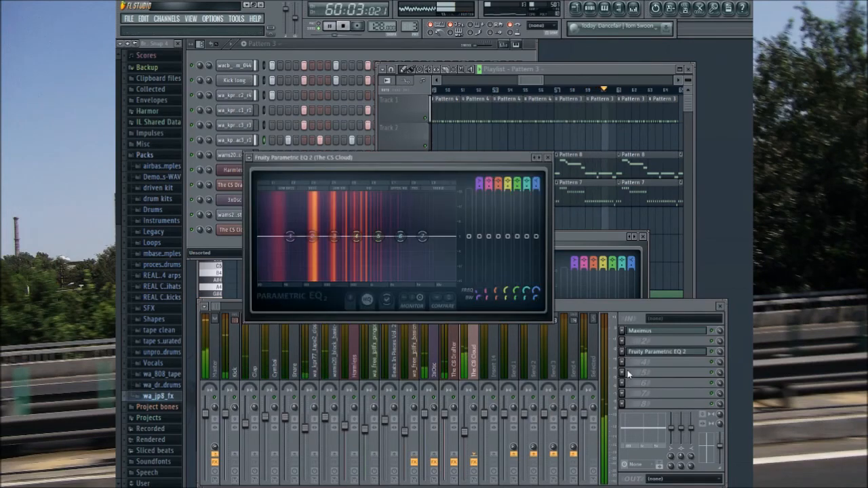
drag(475, 161, 687, 306)
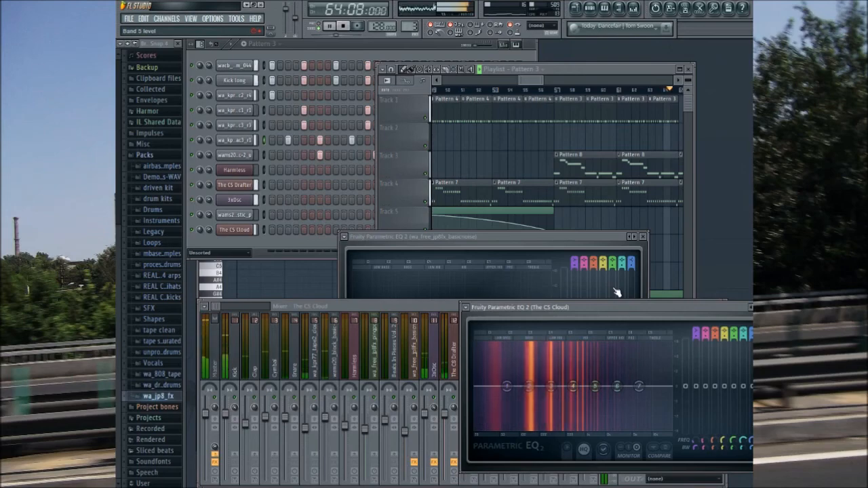
Step: Check the playlist clips through bars 65 to 76 during playback and move the basicnoise EQ window aside
click(527, 80)
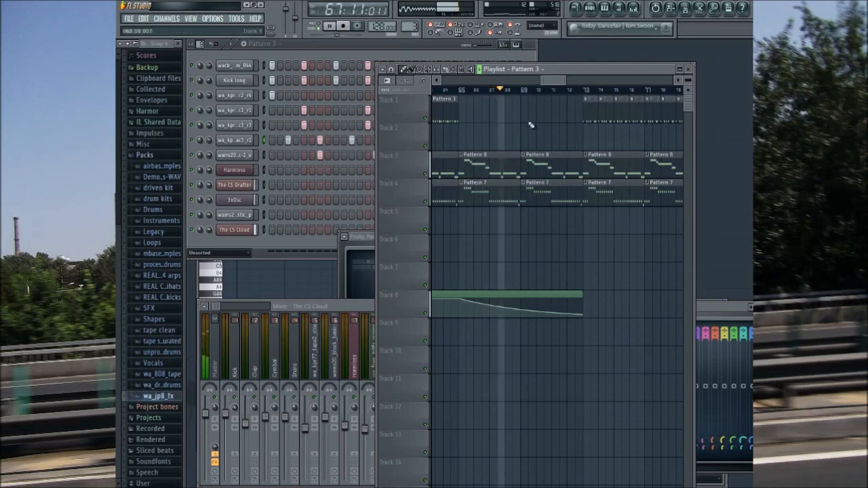
drag(552, 86, 598, 99)
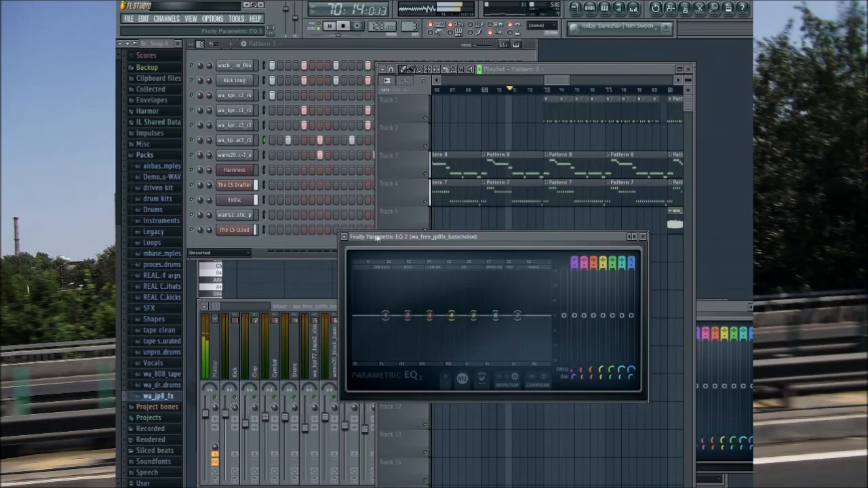
drag(384, 289, 483, 353)
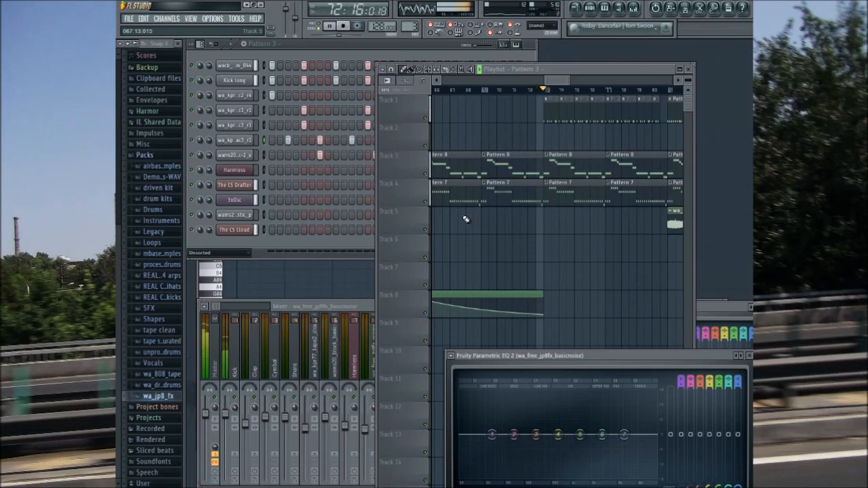
drag(554, 82, 564, 84)
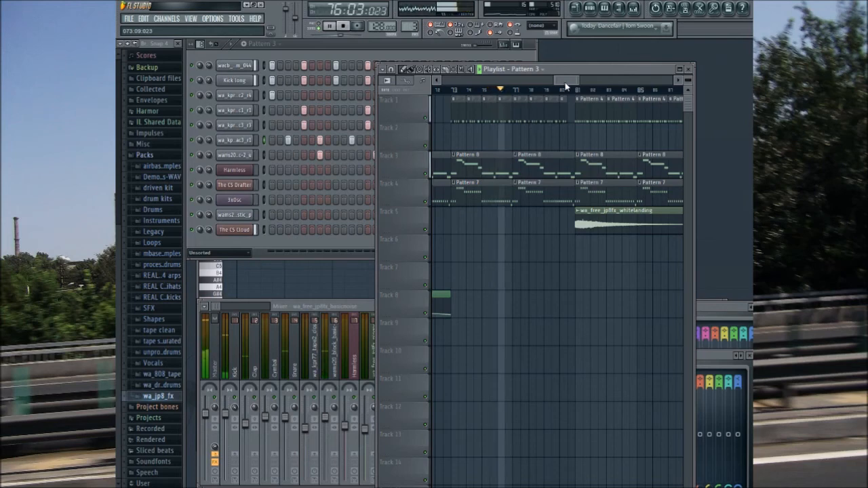
Step: Show all channels in the step sequencer and inspect the wams20_cl-hat_plastic channel's settings while the song plays
click(235, 252)
key(Page_Down)
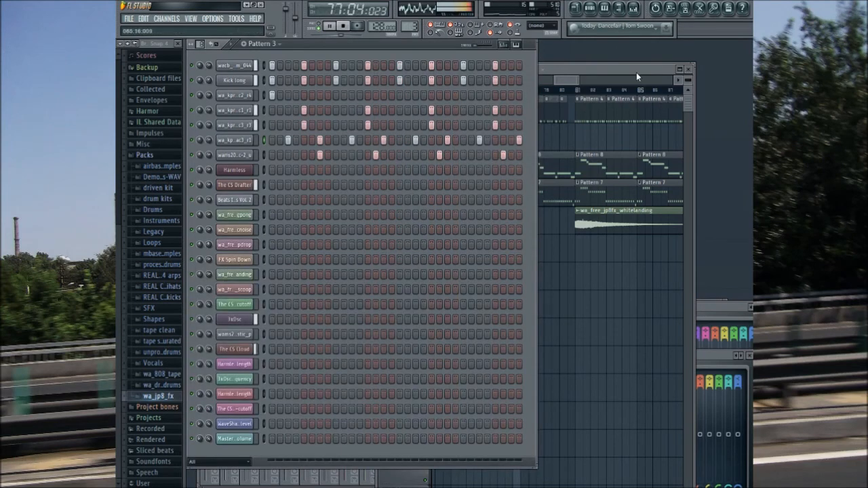
click(563, 70)
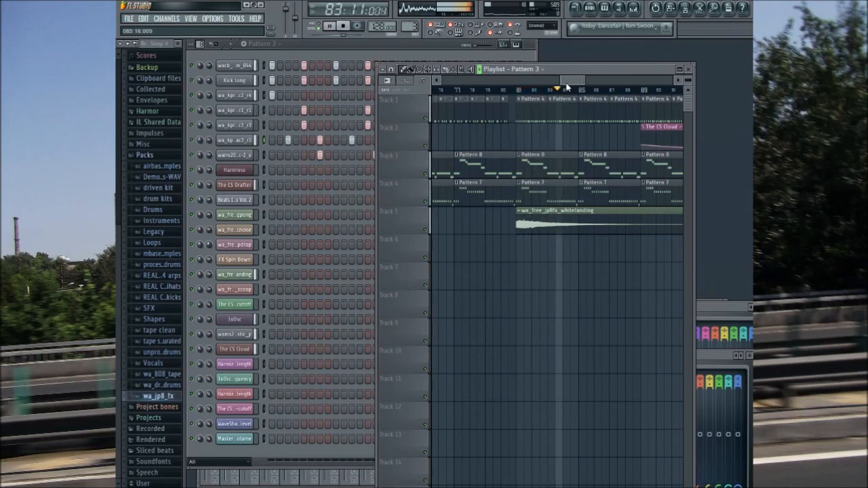
drag(566, 83, 583, 82)
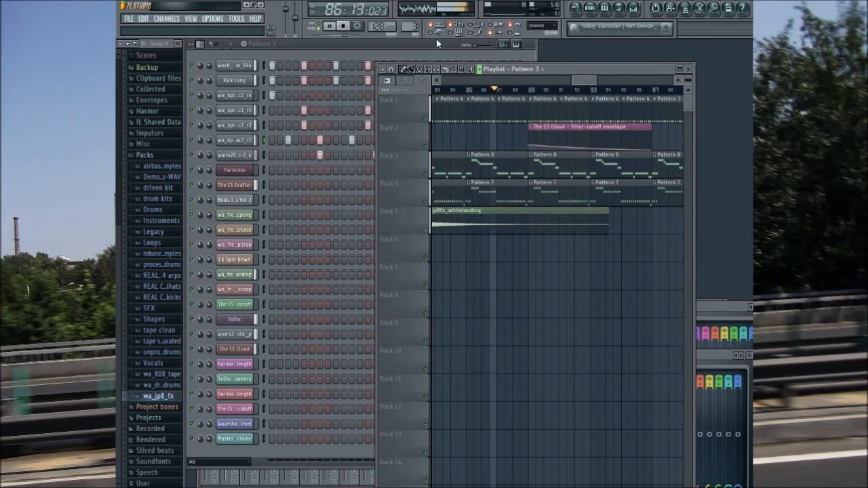
click(236, 335)
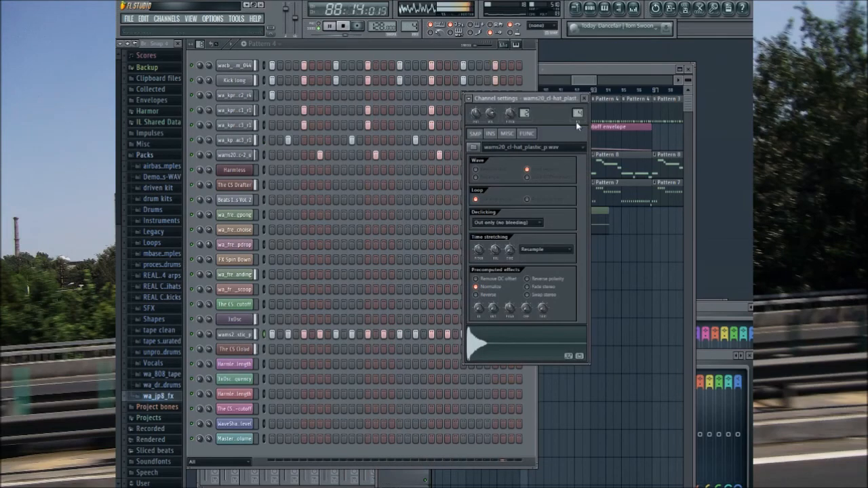
Step: Return to the playlist and check the clips while the song plays through bars 89 to 109
click(598, 78)
drag(598, 79, 607, 80)
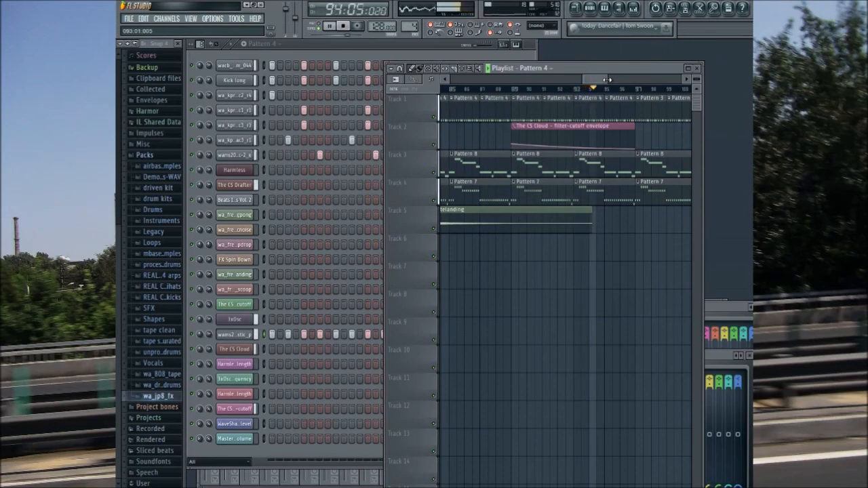
drag(602, 81, 618, 86)
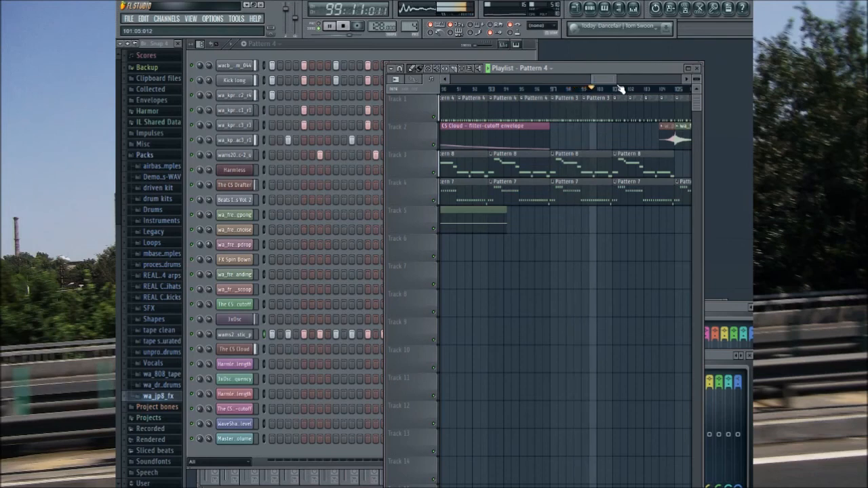
drag(606, 80, 617, 78)
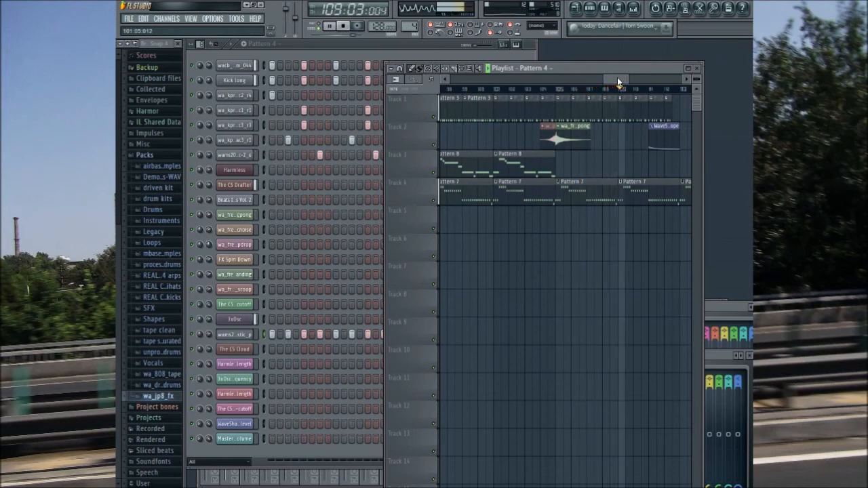
Step: Place a row of Pattern 1 clips on Track 3 from bar 113 and remove the one at bar 120
drag(617, 81, 630, 81)
click(497, 108)
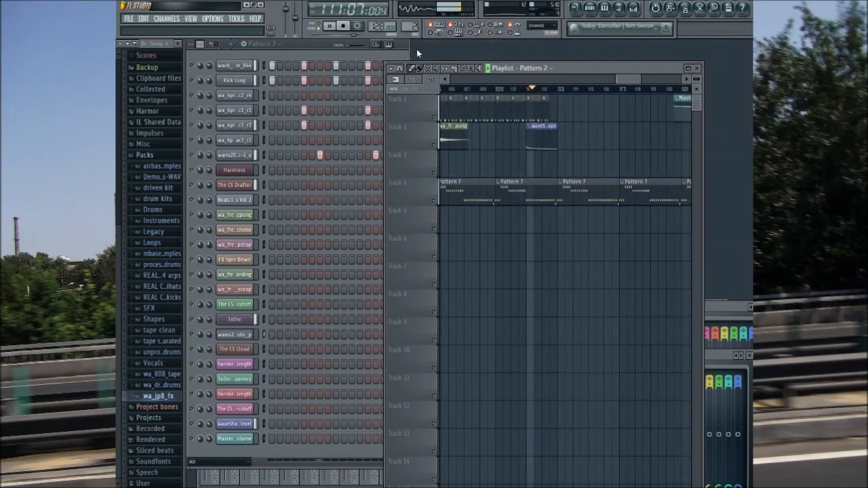
click(557, 162)
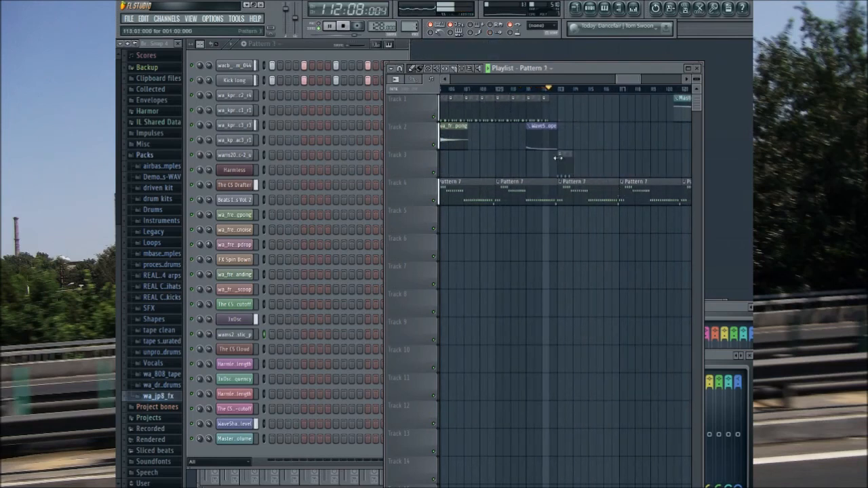
drag(587, 166, 652, 164)
click(619, 169)
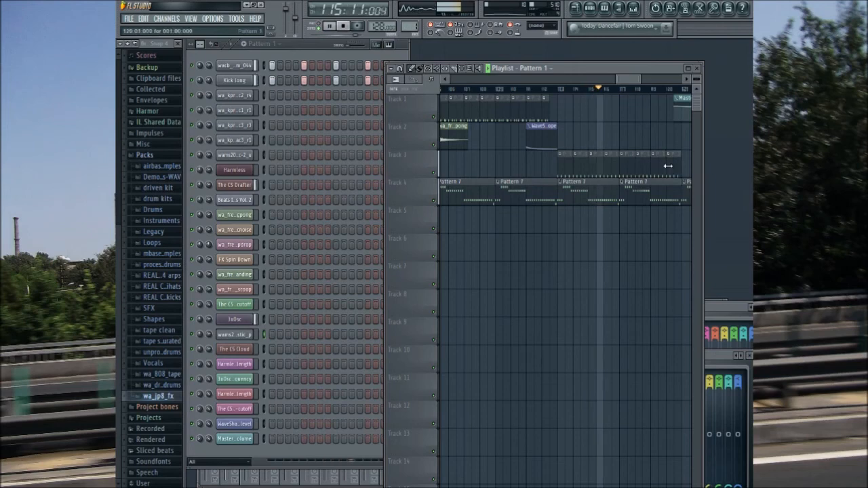
mouse_move(632, 79)
mouse_down()
mouse_move(651, 80)
mouse_move(640, 82)
mouse_up()
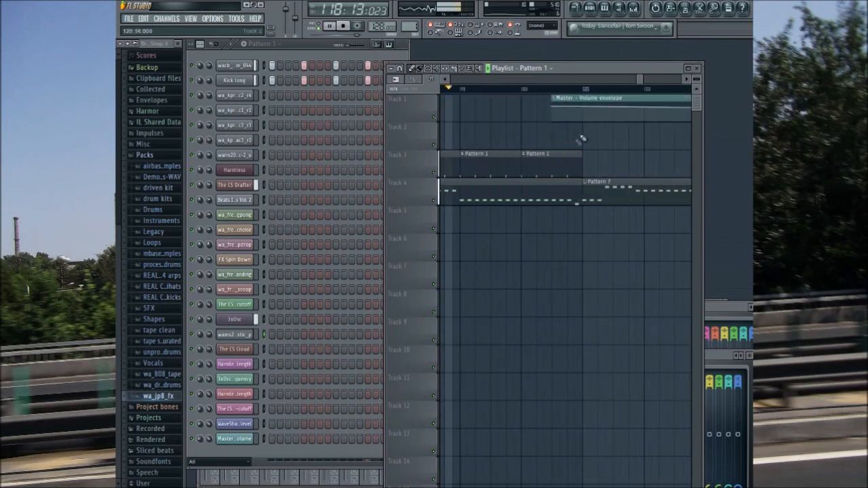
right_click(554, 164)
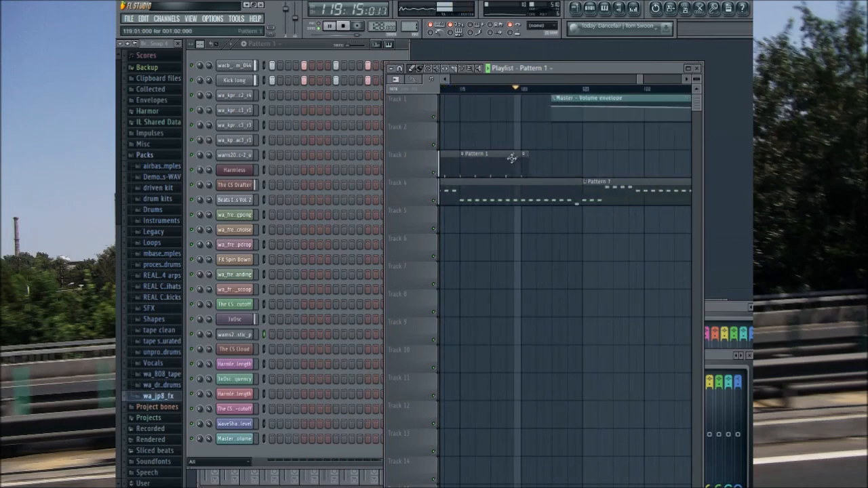
Step: Listen to the ending through the master volume fade-out up to bar 128 and stop playback
drag(639, 81, 622, 81)
drag(655, 164, 511, 102)
drag(628, 82, 653, 89)
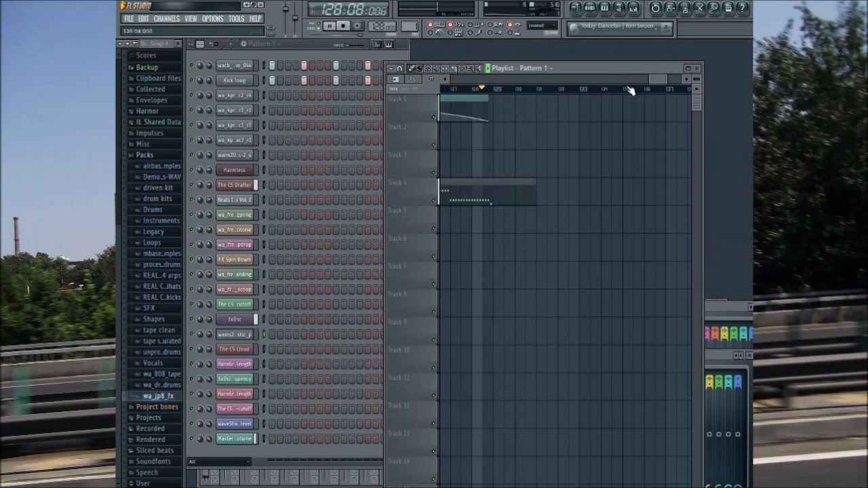
click(344, 28)
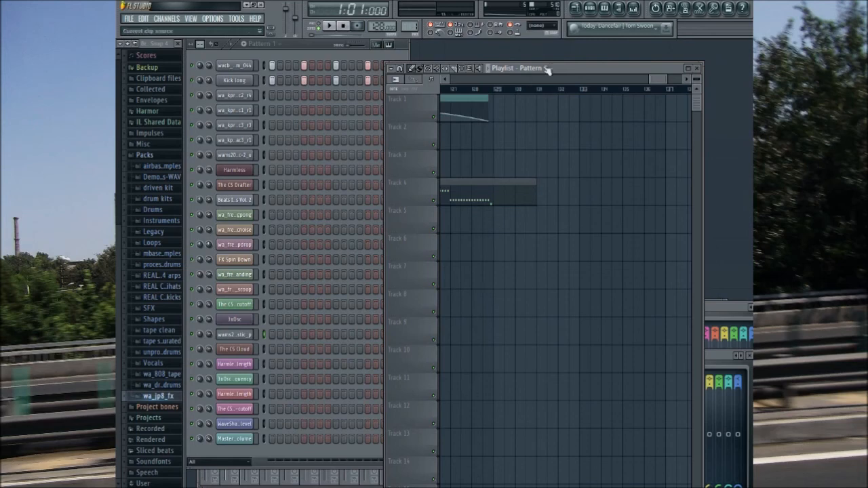
Step: Bring The CS Cloud EQ into view, select Pattern 8 and play it on its own
drag(653, 80, 507, 80)
click(524, 126)
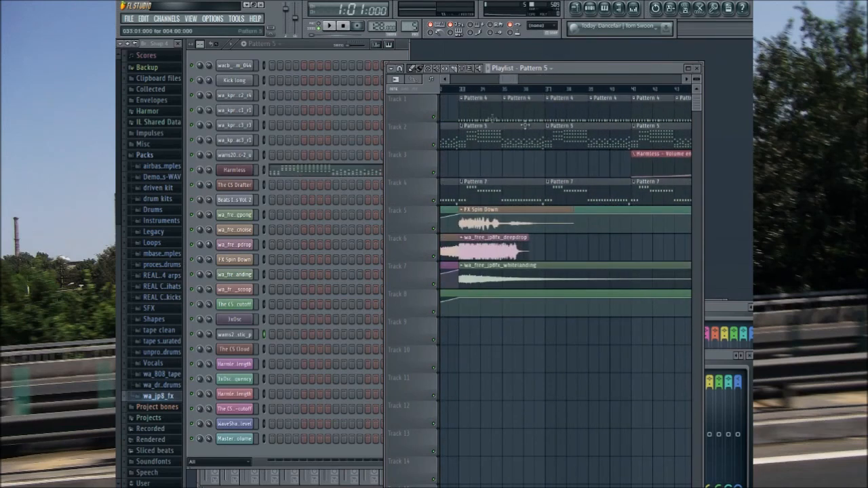
drag(519, 82, 412, 98)
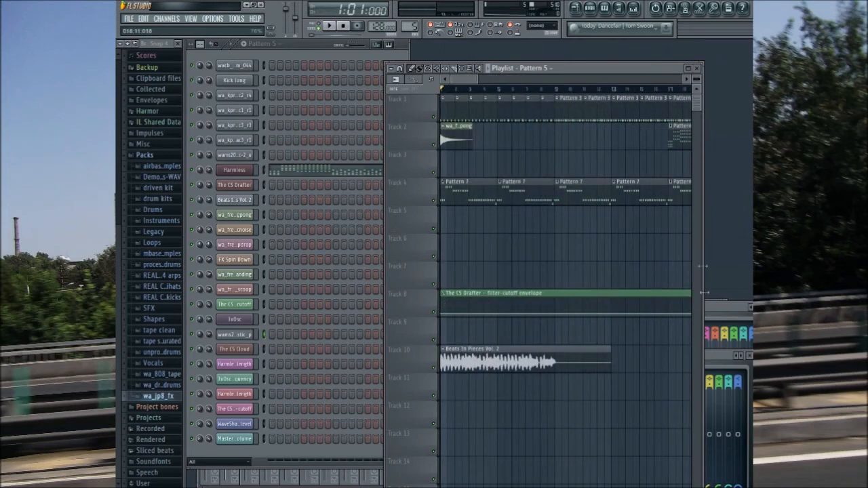
drag(721, 310, 664, 233)
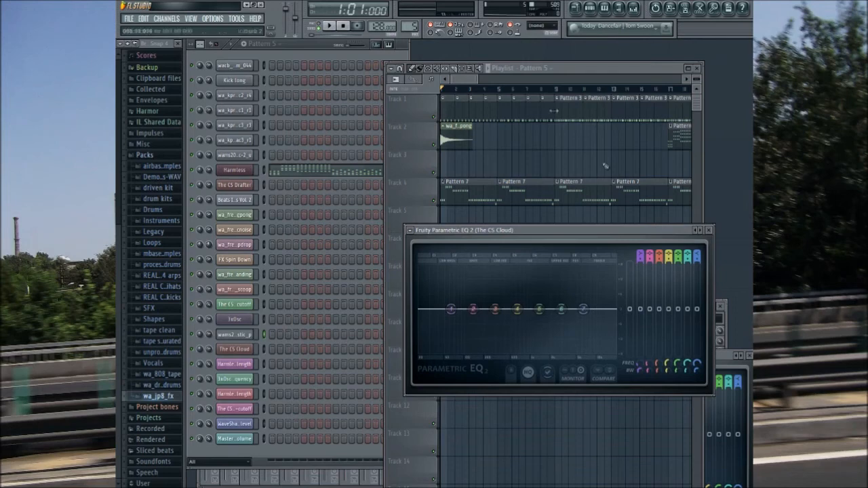
drag(408, 27, 408, 47)
key(space)
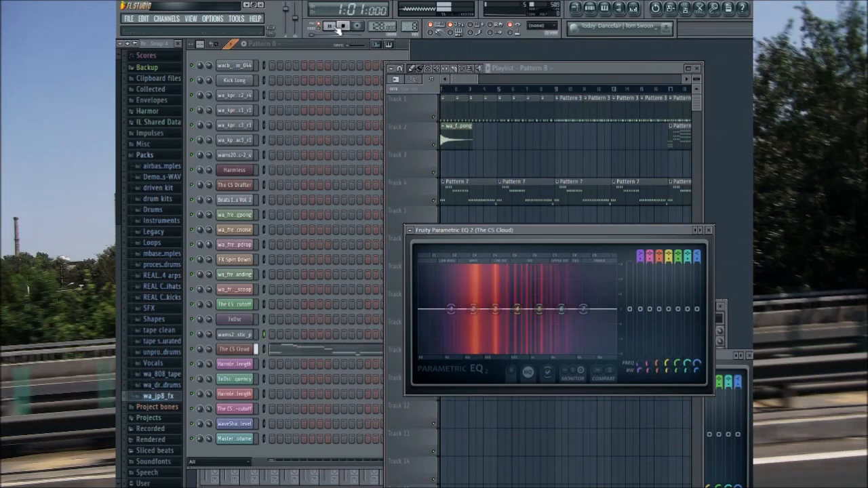
Step: Shape The CS Cloud EQ with slightly raised mids and lowered lowest and highest bands, close it and stop playback
drag(451, 309, 456, 312)
drag(539, 309, 576, 318)
drag(517, 309, 522, 307)
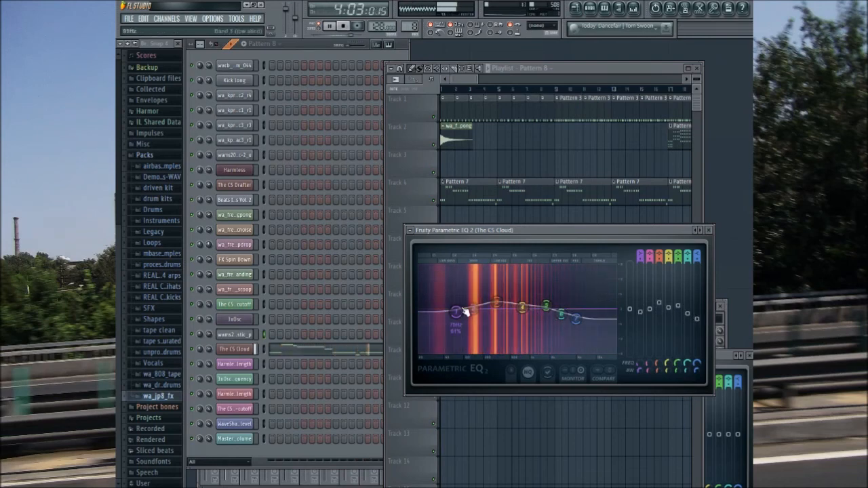
drag(455, 312, 420, 318)
drag(473, 308, 455, 312)
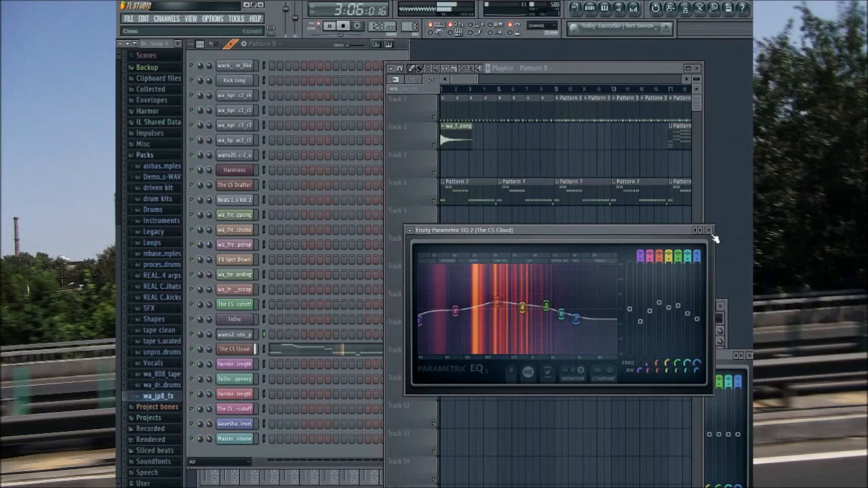
click(708, 230)
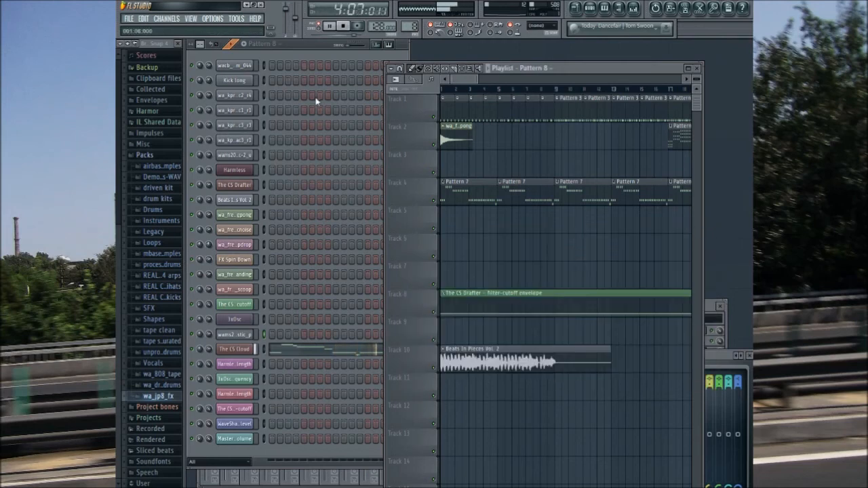
key(space)
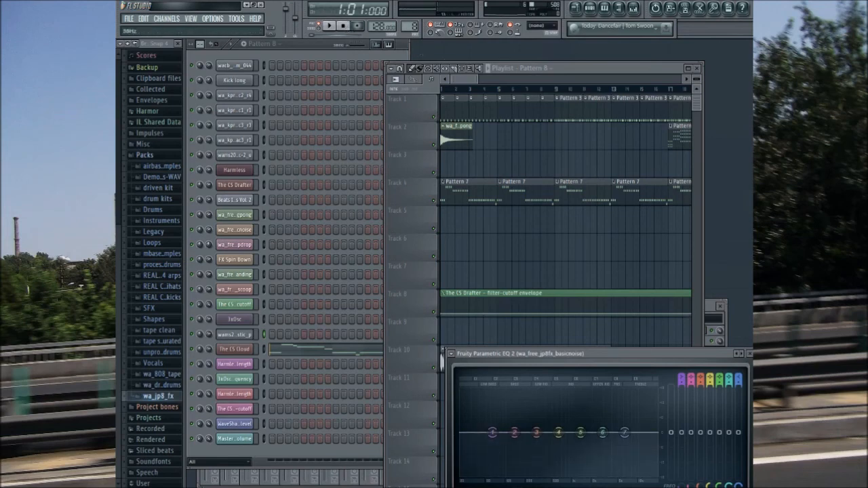
Step: Select the wa_free_jp8fx_basicnoise clip on Track 6 and filter the step sequencer to audio clips
drag(460, 80, 480, 259)
click(480, 258)
drag(503, 82, 497, 84)
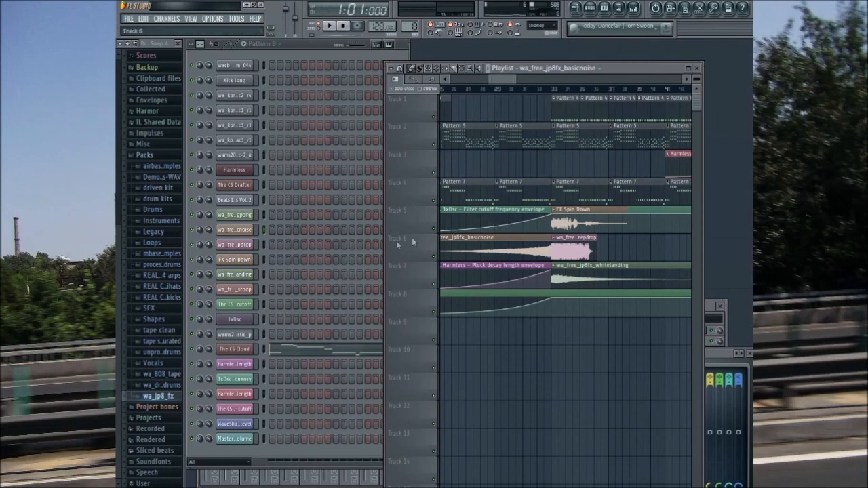
click(215, 468)
click(211, 456)
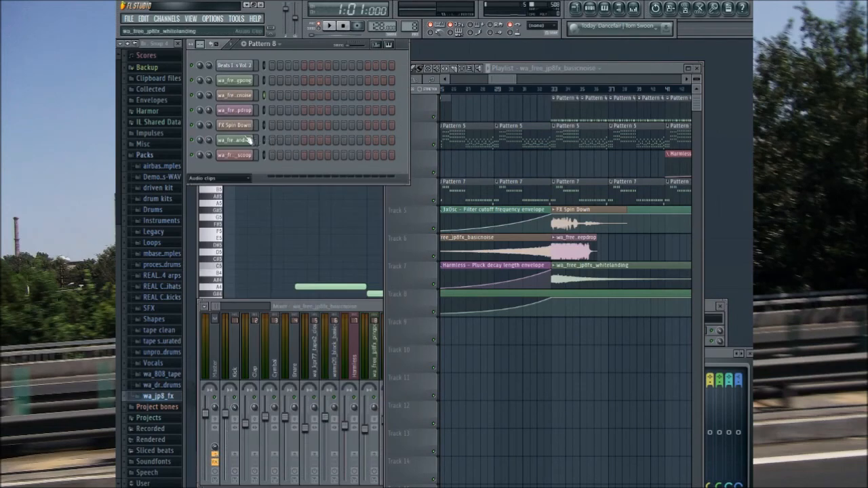
Step: Inspect the channel settings of the pingpong, basicnoise, deepdrop, whitelanding and scoop audio clips and audition the scoop sample
click(236, 80)
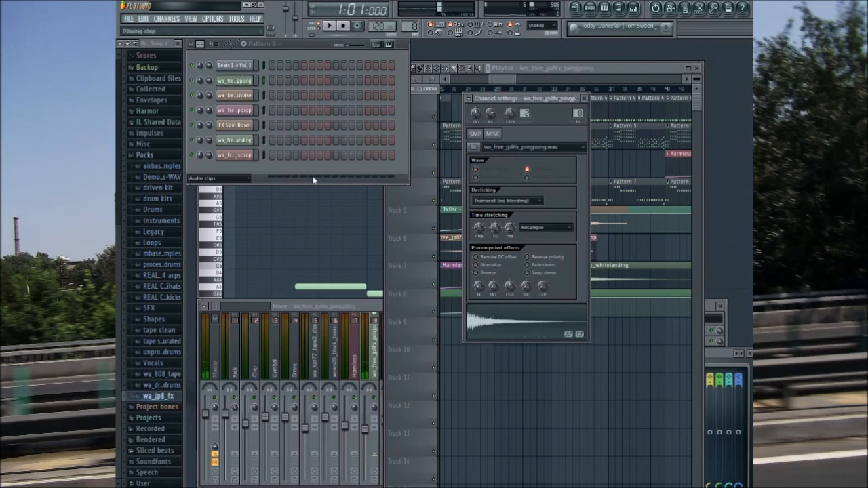
click(244, 97)
click(243, 114)
click(243, 142)
click(243, 159)
click(531, 326)
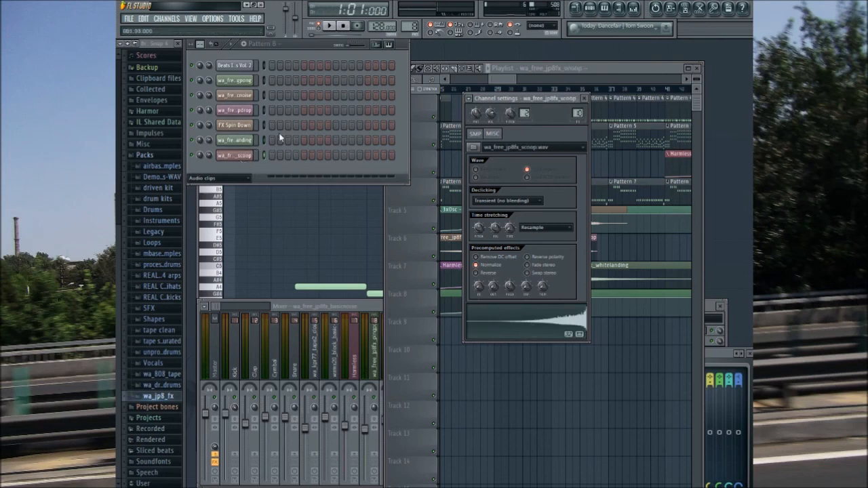
Step: Compare the pingpong and scoop audio clips, then look over their placement from the ending back to the middle of the playlist
drag(716, 352, 667, 287)
click(245, 82)
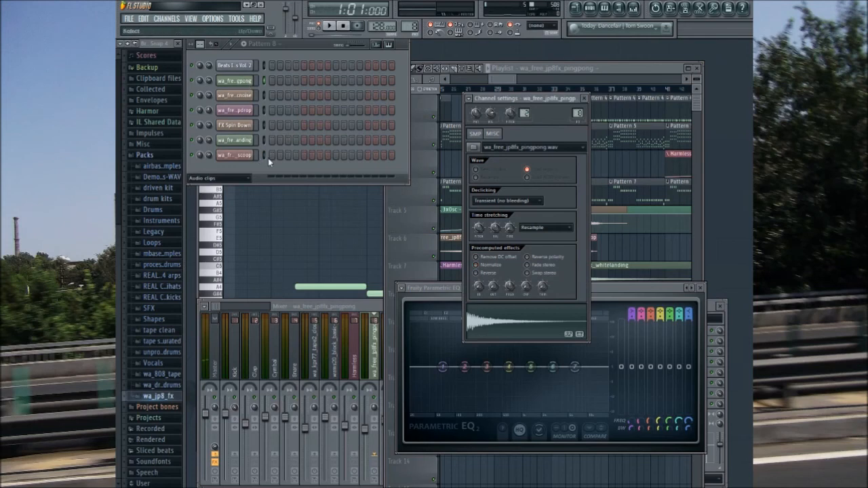
click(234, 155)
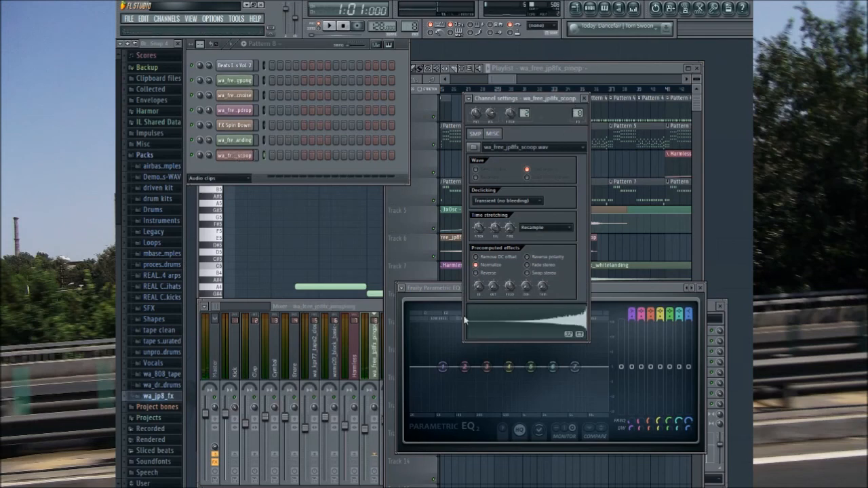
drag(508, 73, 529, 76)
drag(524, 81, 647, 79)
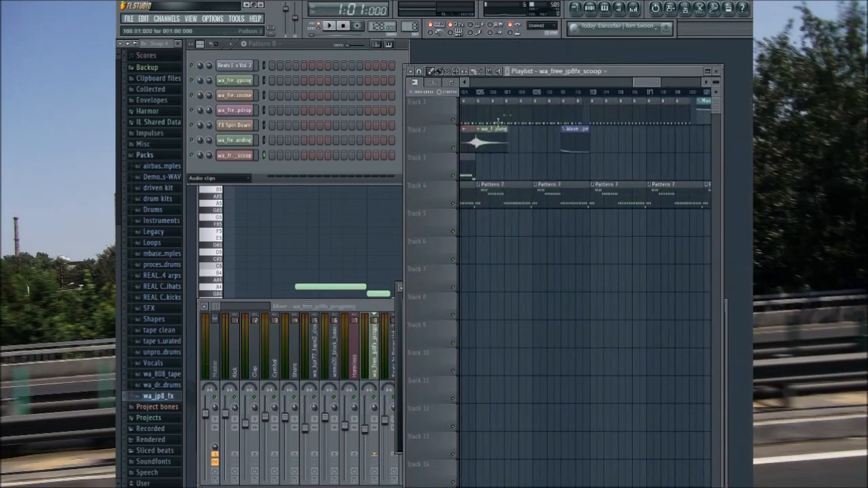
drag(654, 81, 551, 105)
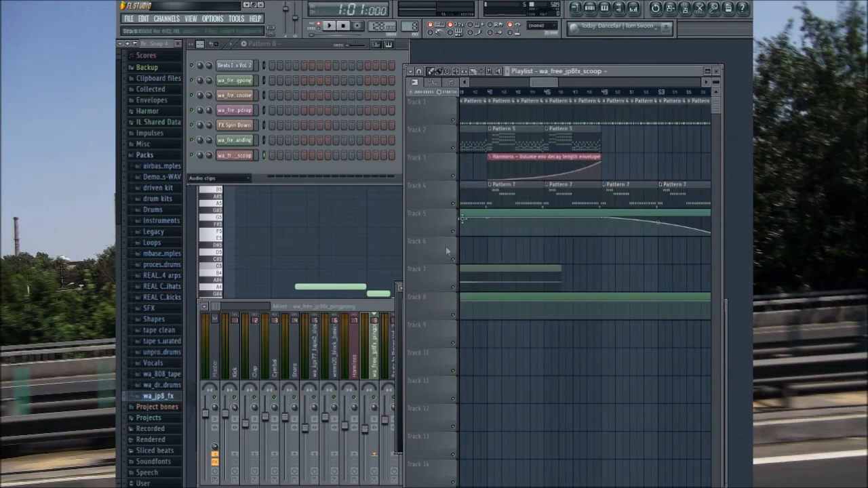
Step: Bring the wa_free_jp8fx_basicnoise Parametric EQ 2 into view and lower its two highest bands
click(398, 308)
drag(462, 293, 297, 250)
drag(416, 247, 392, 206)
click(241, 95)
mouse_move(429, 286)
mouse_down()
mouse_move(442, 305)
mouse_move(408, 286)
mouse_move(418, 290)
mouse_up()
Step: Adjust the bandwidth of bands 6 and 7 in the basicnoise EQ and close it
scroll(418, 291, up, 5)
scroll(418, 290, down, 10)
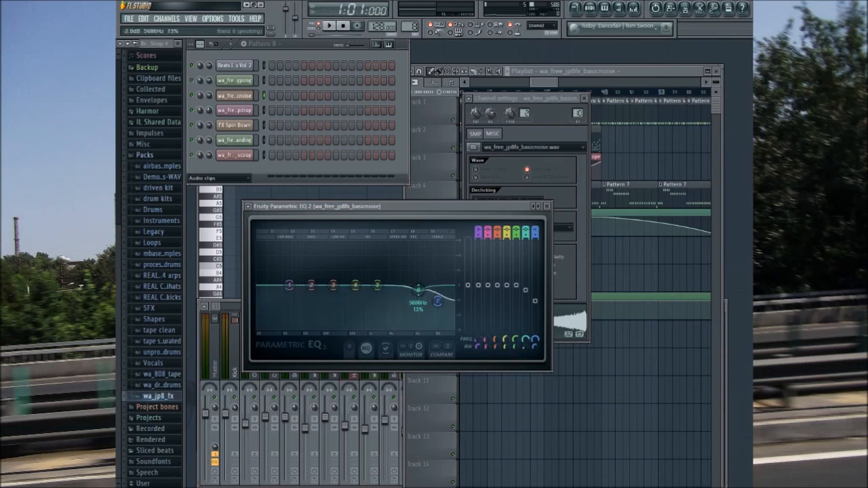
scroll(437, 301, up, 5)
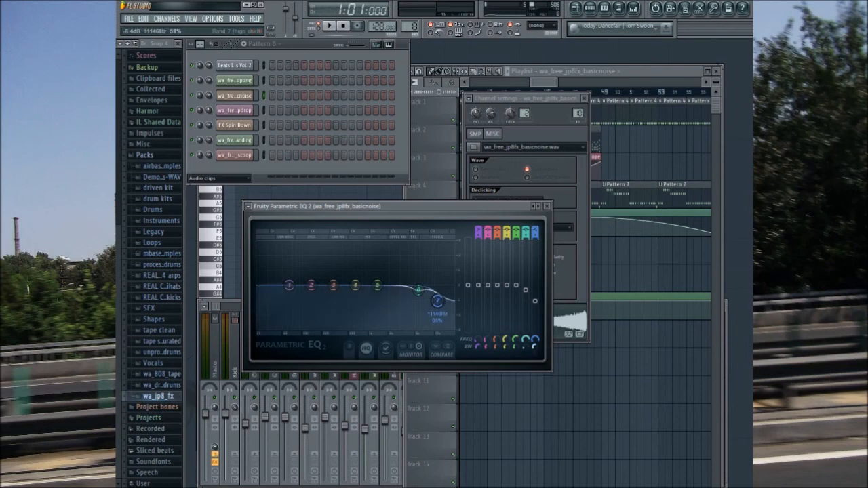
scroll(437, 301, up, 5)
scroll(438, 301, down, 2)
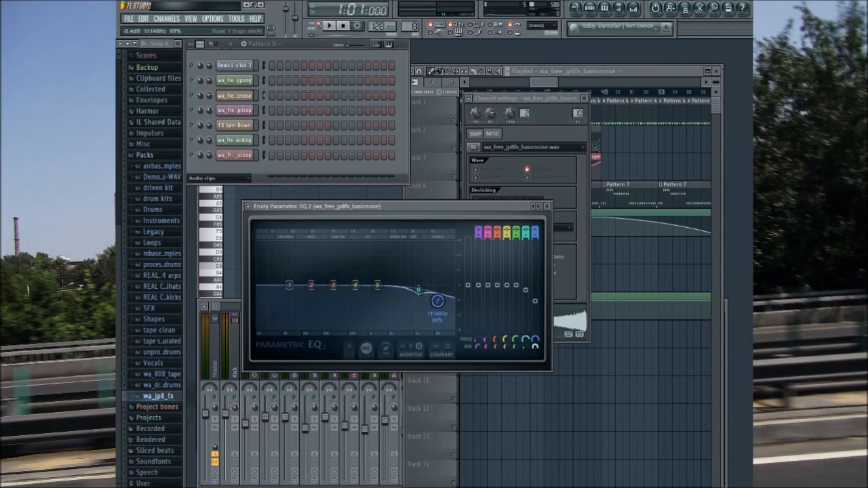
click(547, 207)
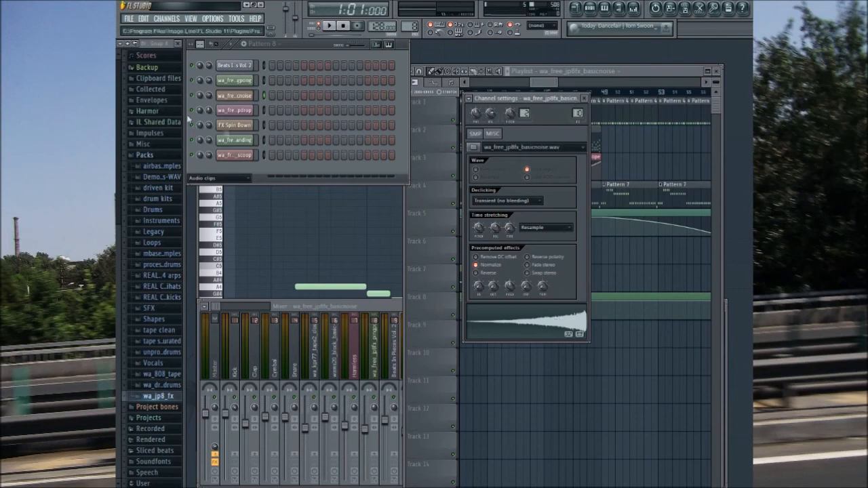
Step: Audition the deepdrop, whitelanding, scoop, FX Spin Down and basicnoise audio clips and check which mixer tracks respond
click(247, 114)
click(236, 155)
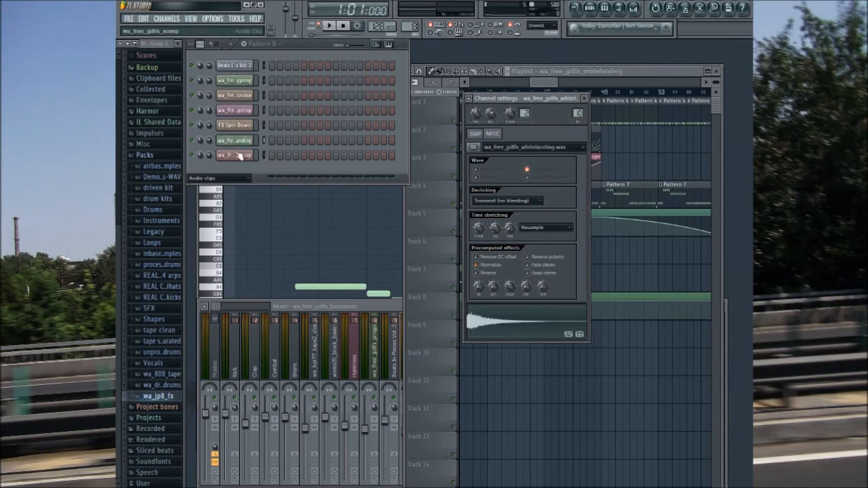
click(390, 309)
click(433, 120)
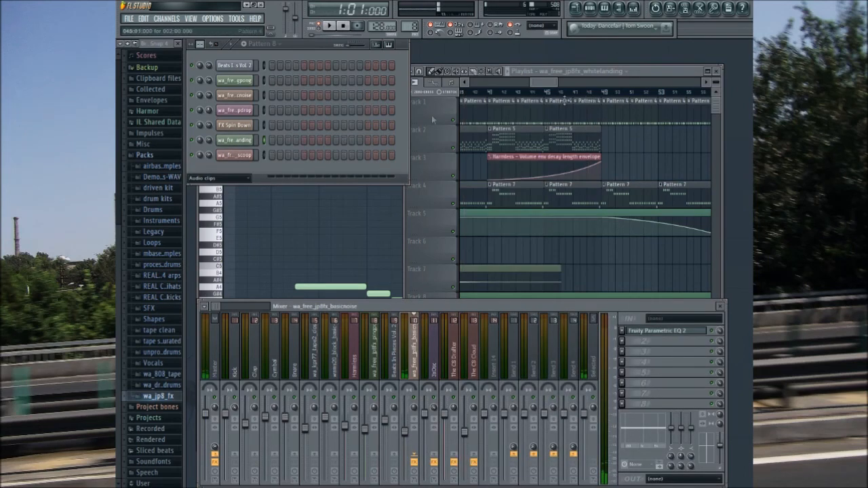
click(236, 126)
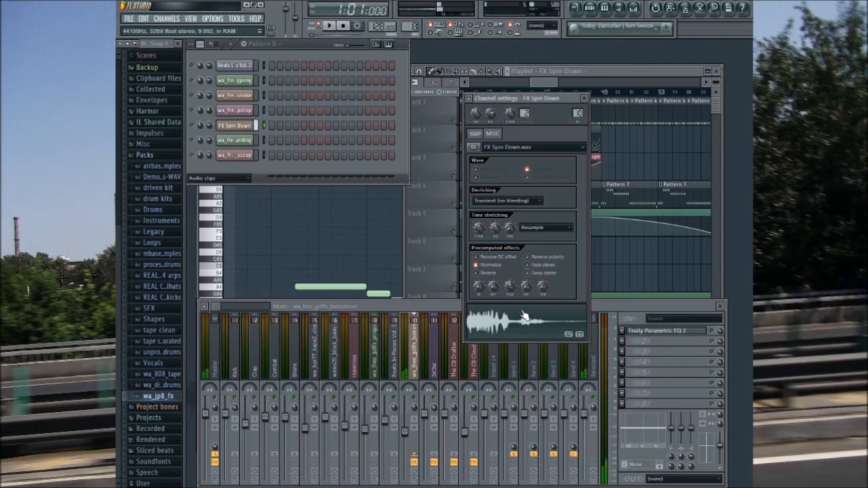
click(234, 109)
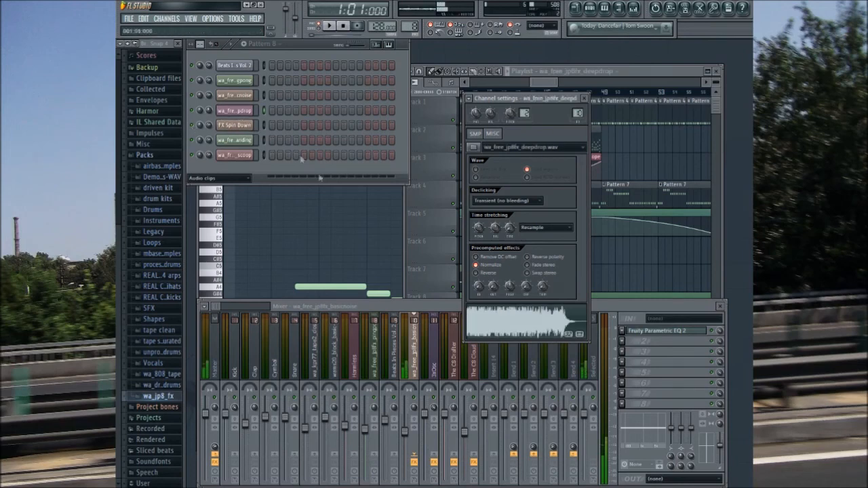
click(239, 96)
click(239, 112)
click(240, 97)
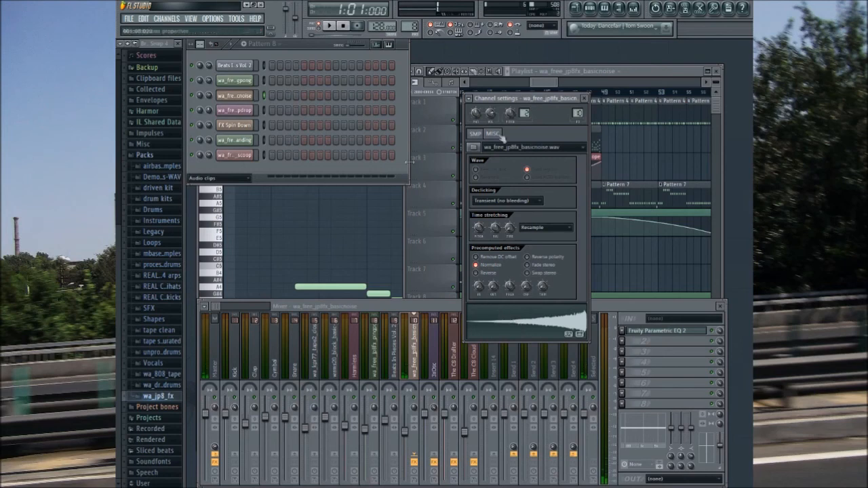
Step: Recheck the basicnoise audio clip and its mixer EQ curve, closing the channel settings and the EQ
click(579, 98)
click(244, 95)
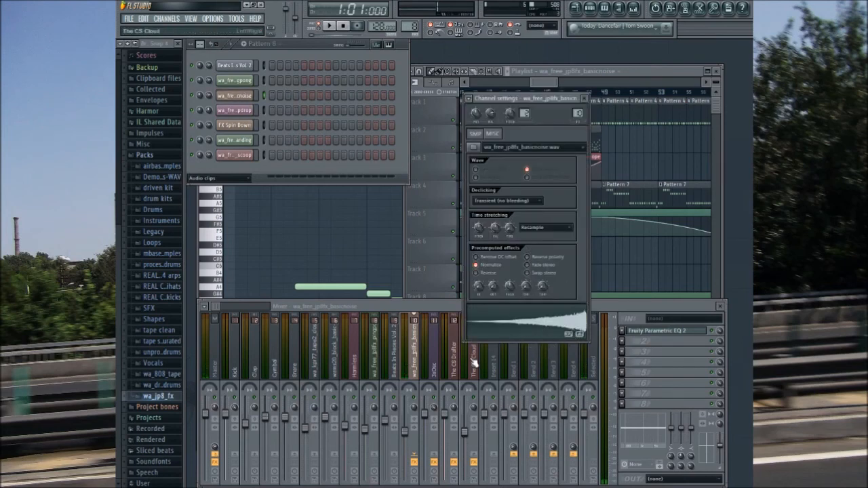
click(640, 330)
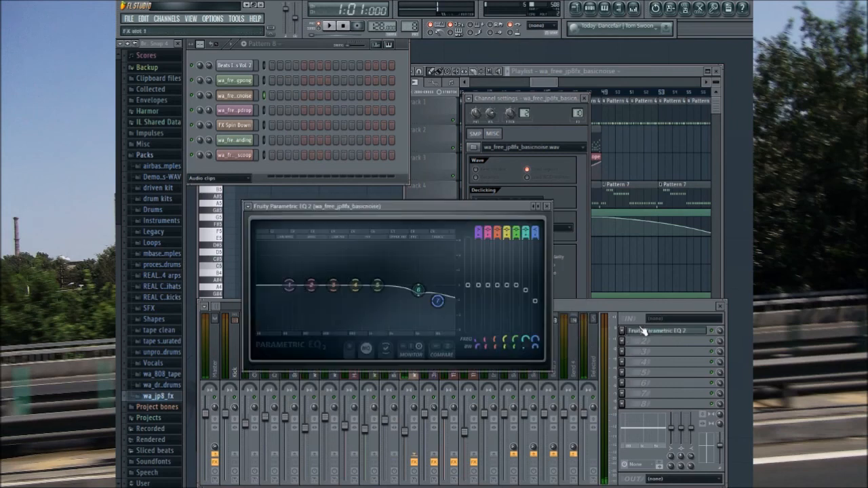
click(547, 206)
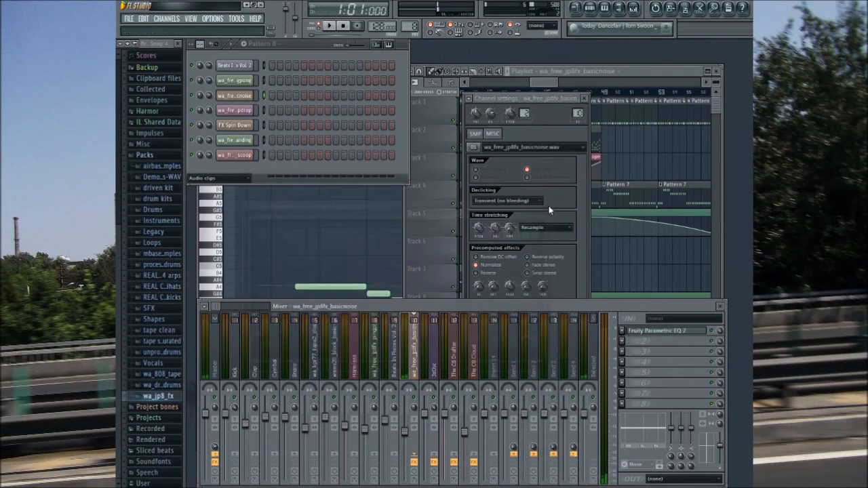
click(547, 104)
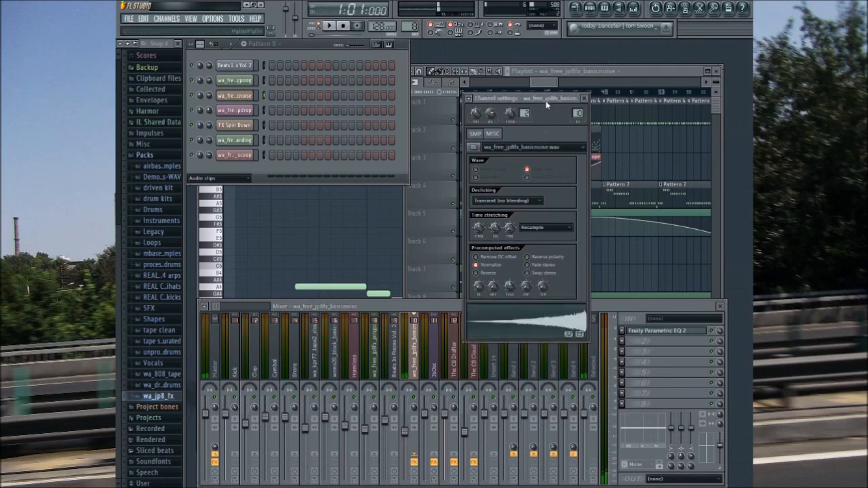
click(584, 98)
click(641, 330)
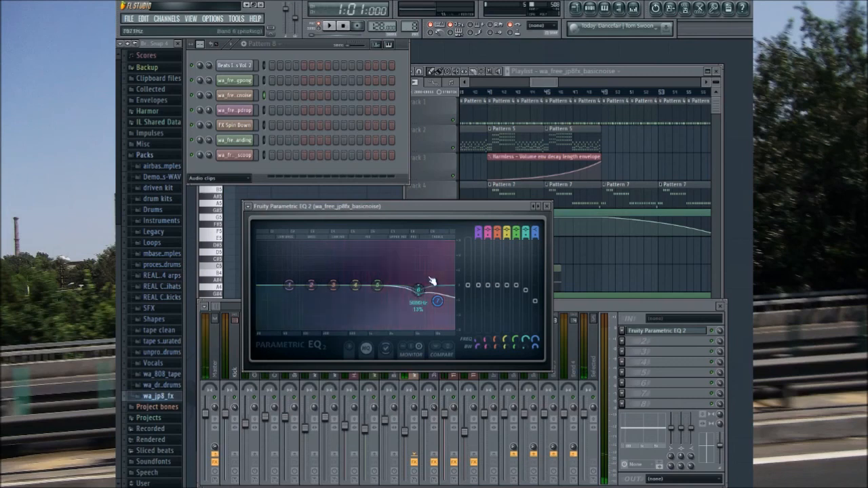
click(547, 214)
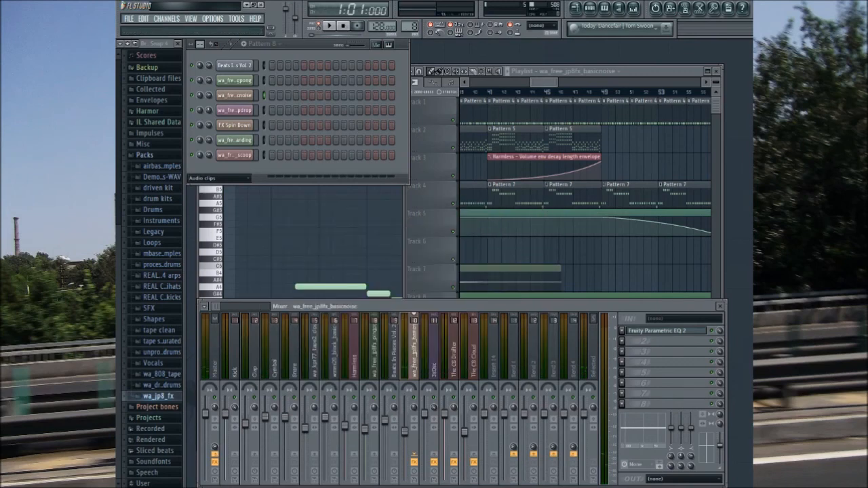
Step: Delete the Beats In Pieces Vol. 2 audio clip from the start of Track 10
drag(544, 84, 458, 122)
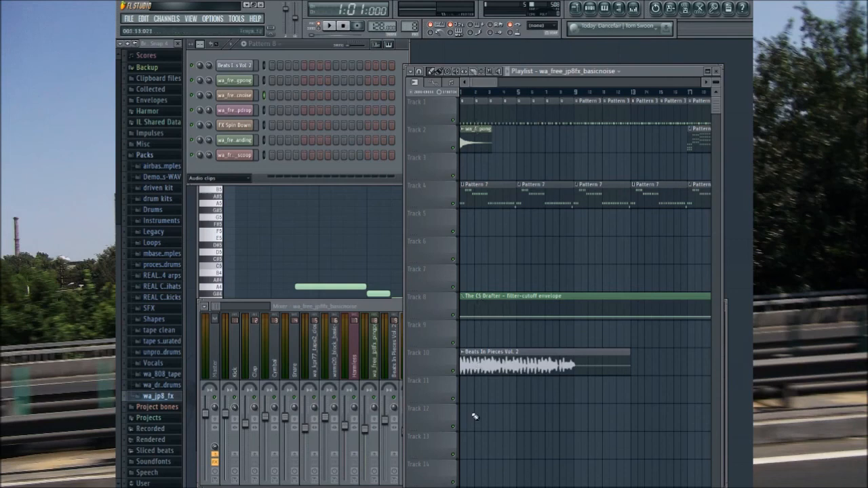
right_click(474, 371)
drag(482, 80, 449, 90)
Step: Show all channels in the step sequencer, look over the Harmless synth's settings and close it
click(221, 179)
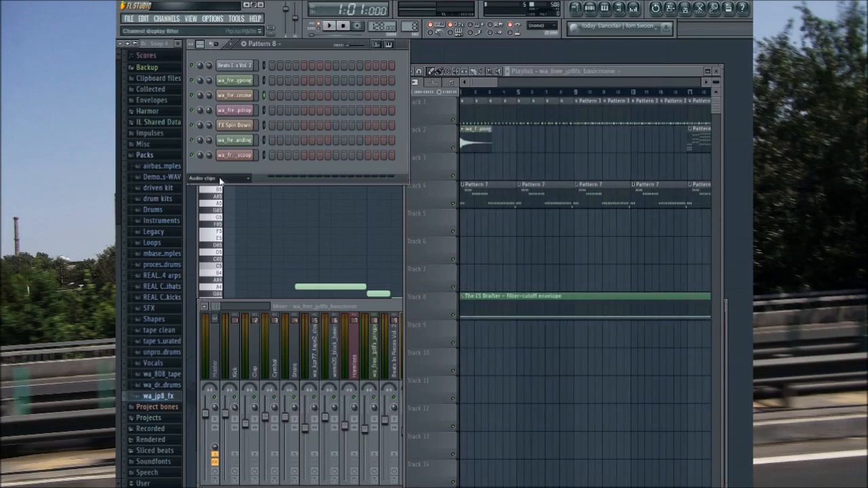
click(221, 188)
click(243, 168)
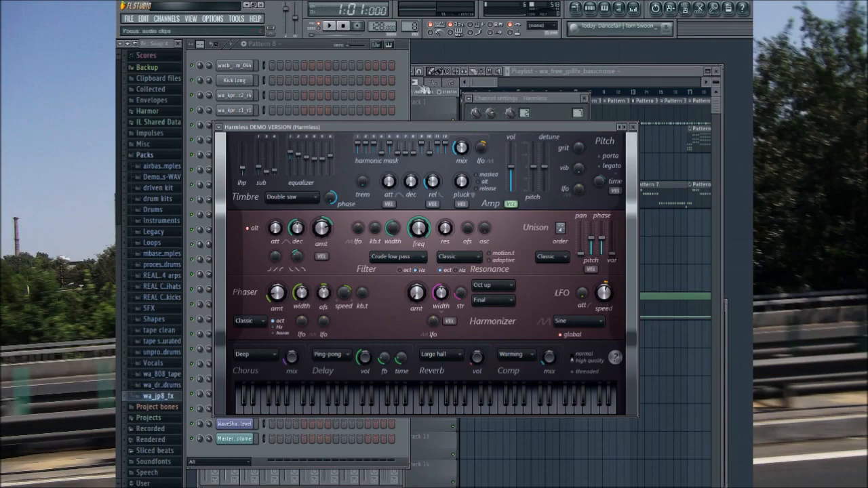
click(318, 45)
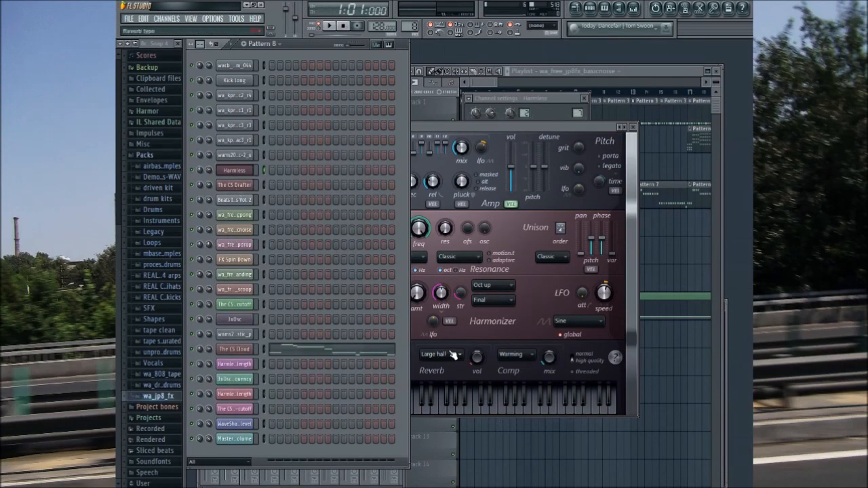
click(633, 129)
click(483, 84)
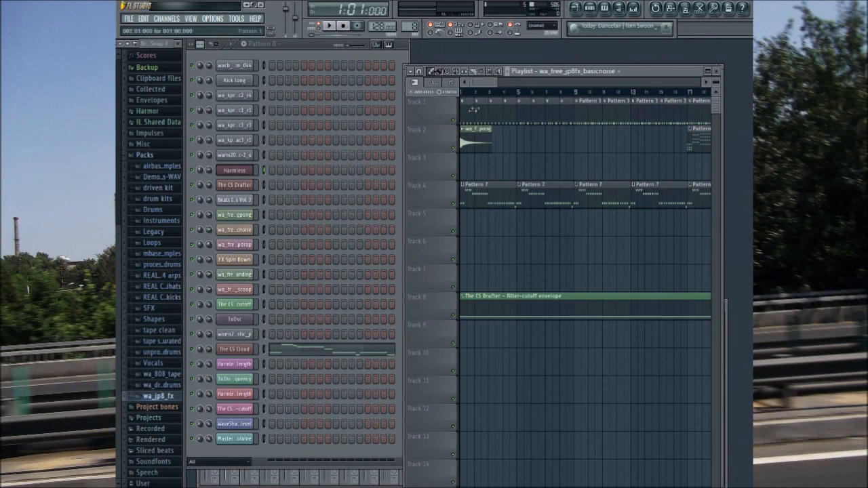
Step: Select Pattern 7 from its clip on Track 4, play it back briefly and stop
drag(486, 83, 474, 109)
click(481, 199)
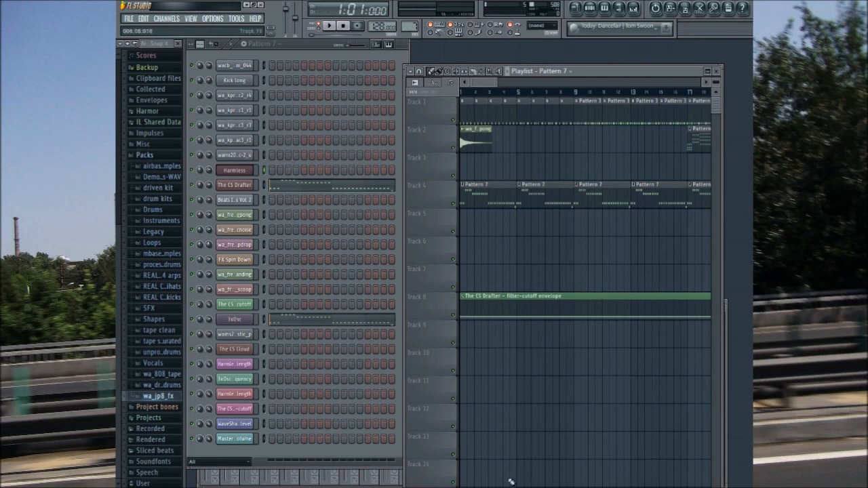
click(329, 25)
click(344, 26)
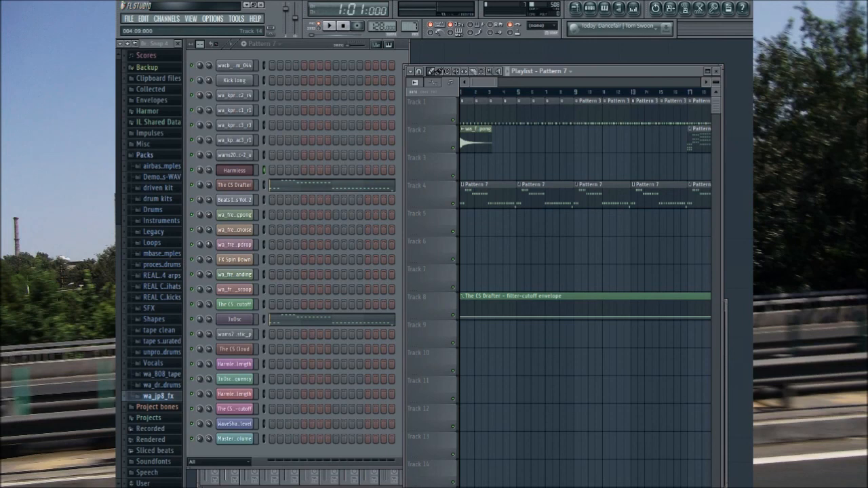